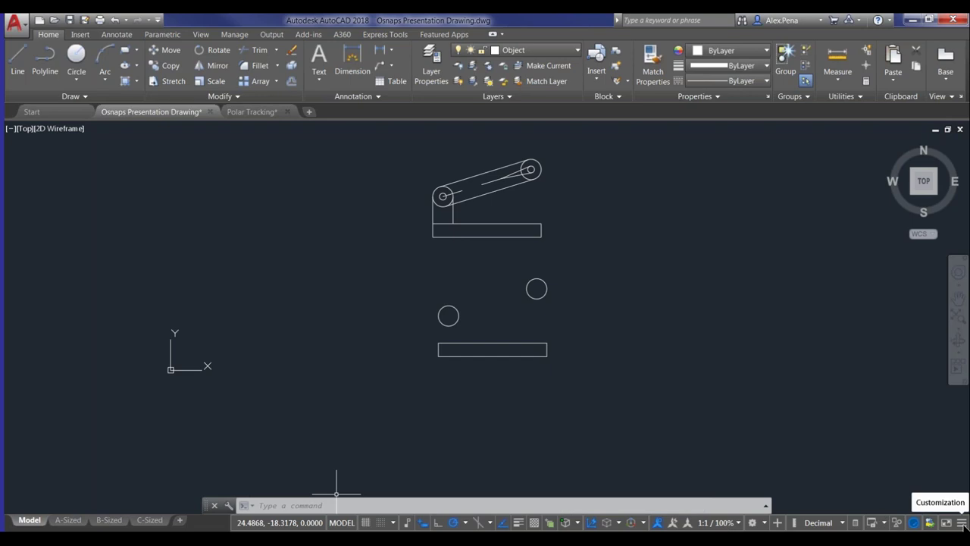
# Add the 2D Object Snap toggle to the status bar and switch object snap off
pyautogui.click(962, 523)
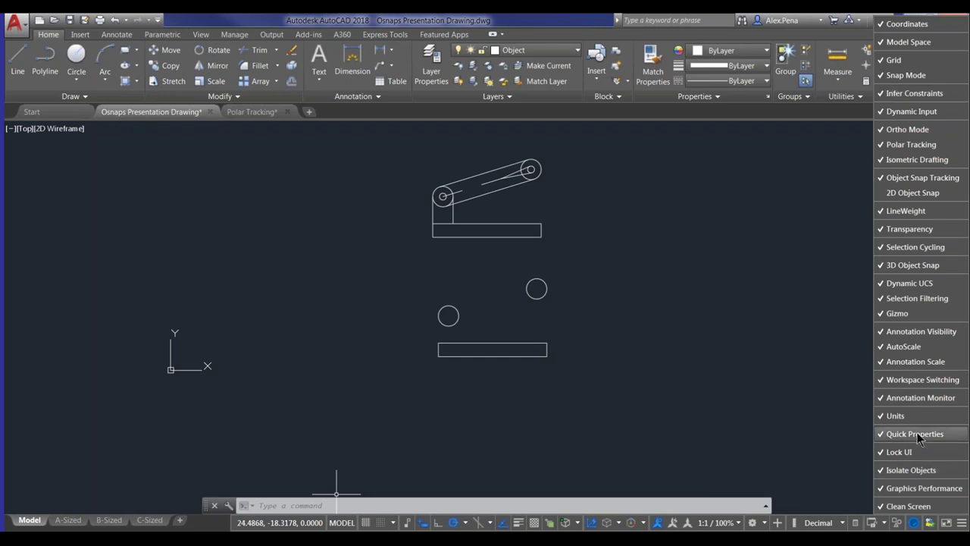
pyautogui.click(938, 198)
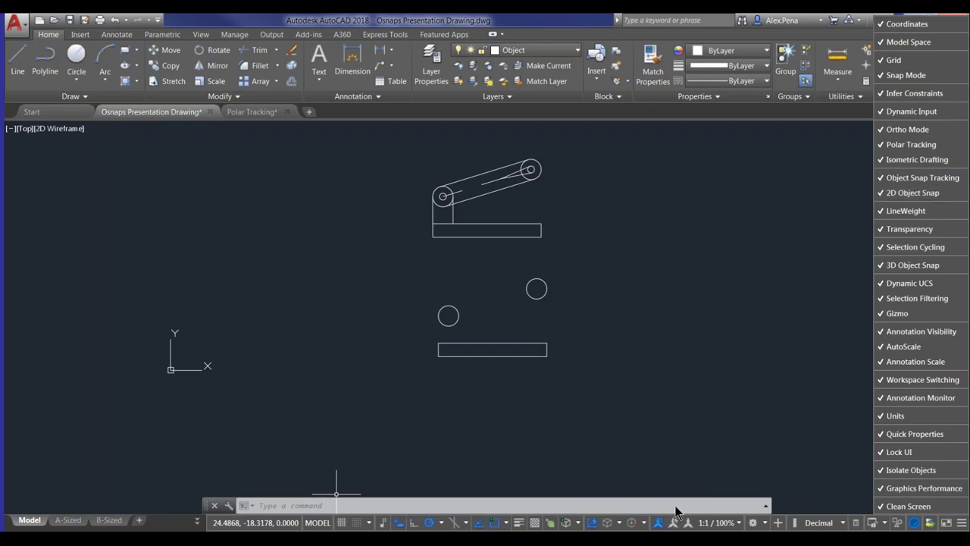
pyautogui.click(497, 525)
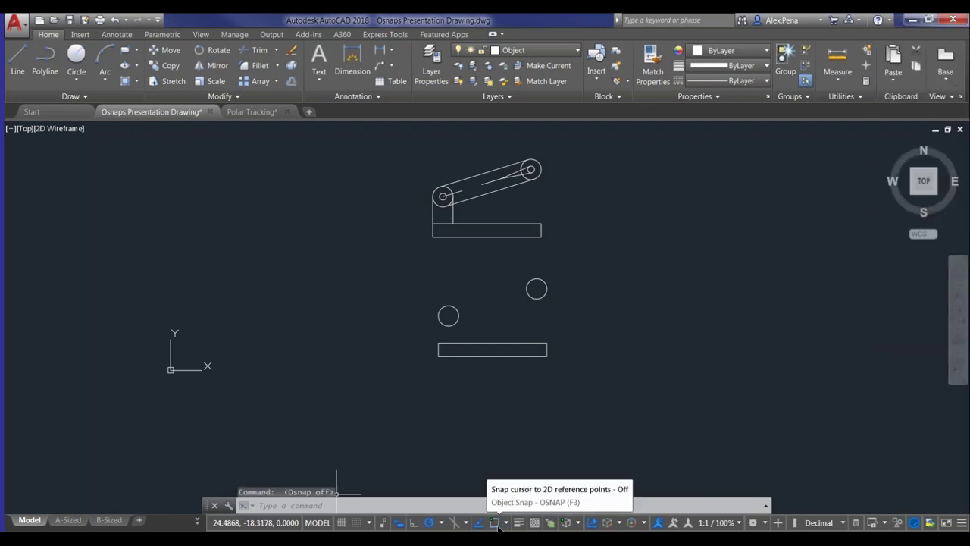
pyautogui.click(497, 525)
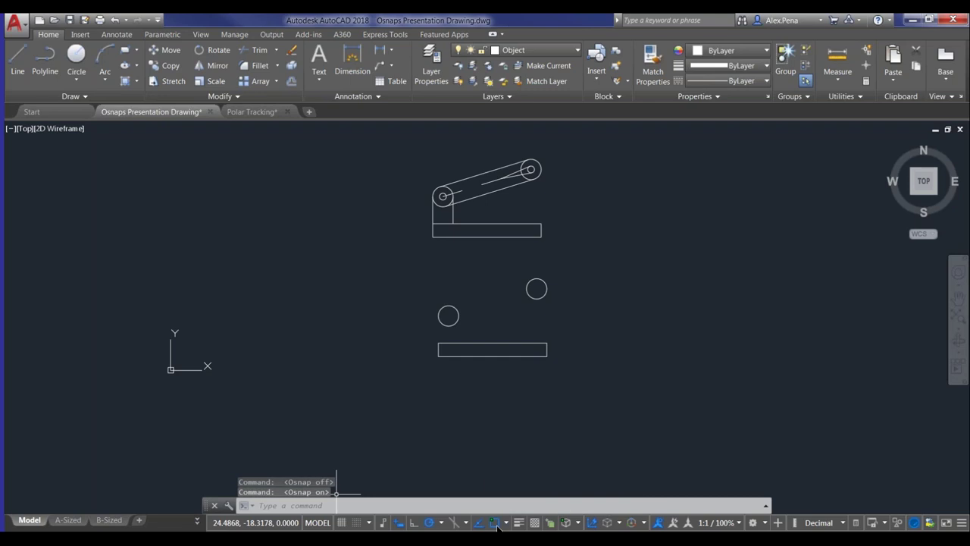
pyautogui.click(495, 523)
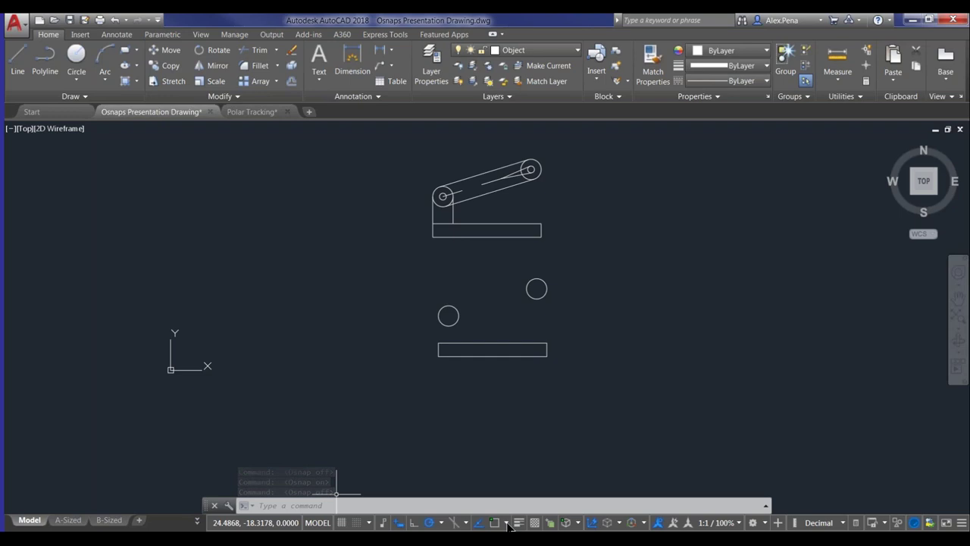
# Clear all running object snap modes, enable only Endpoint, Midpoint, Center and Node, and turn object snap on
pyautogui.click(506, 523)
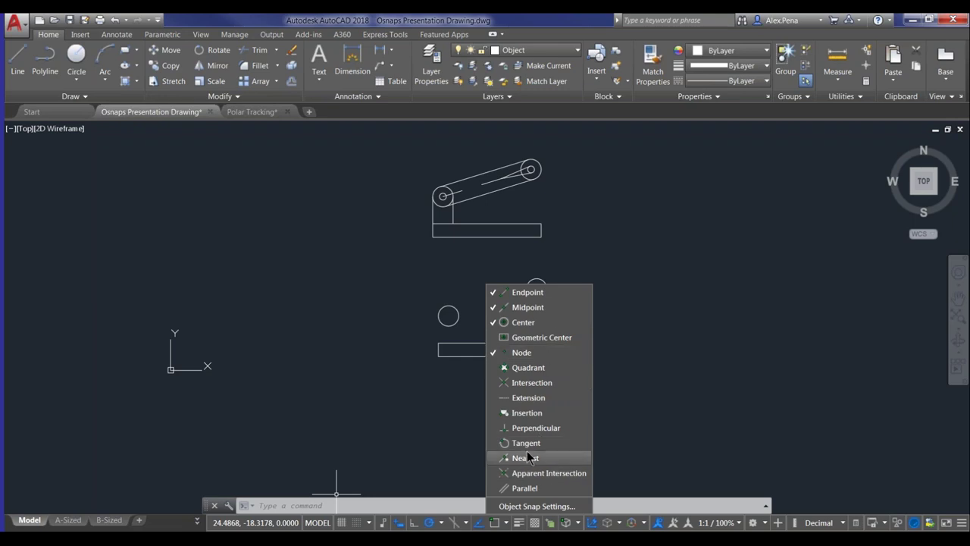
pyautogui.click(585, 509)
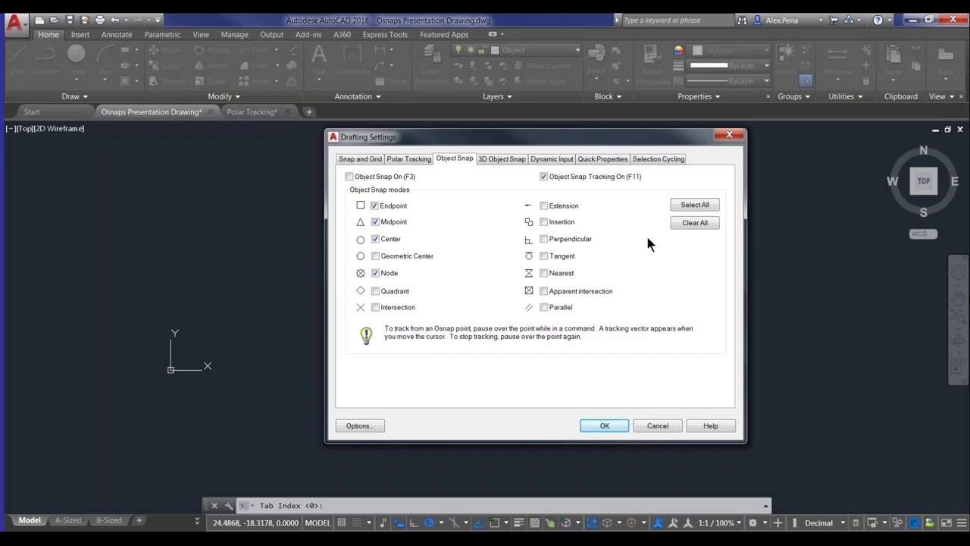
pyautogui.click(687, 206)
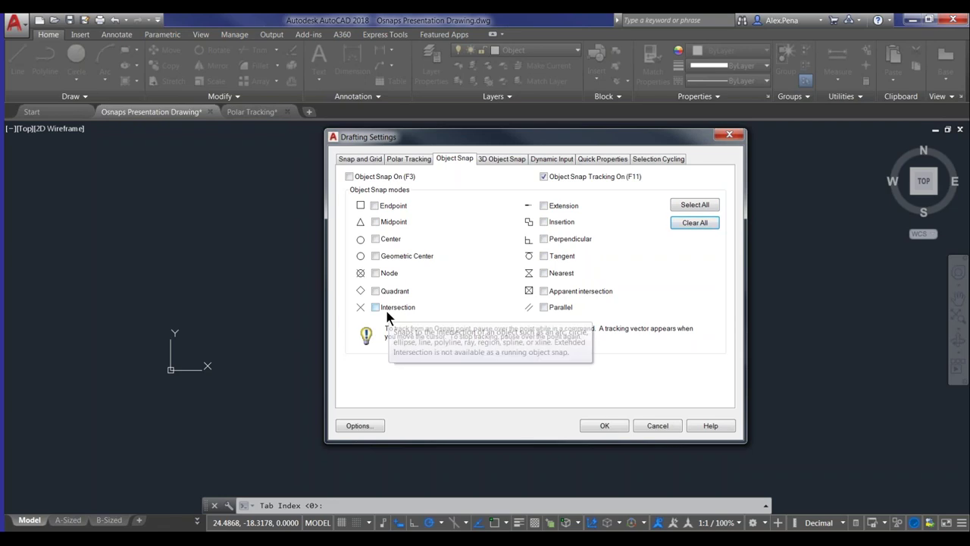
pyautogui.click(376, 207)
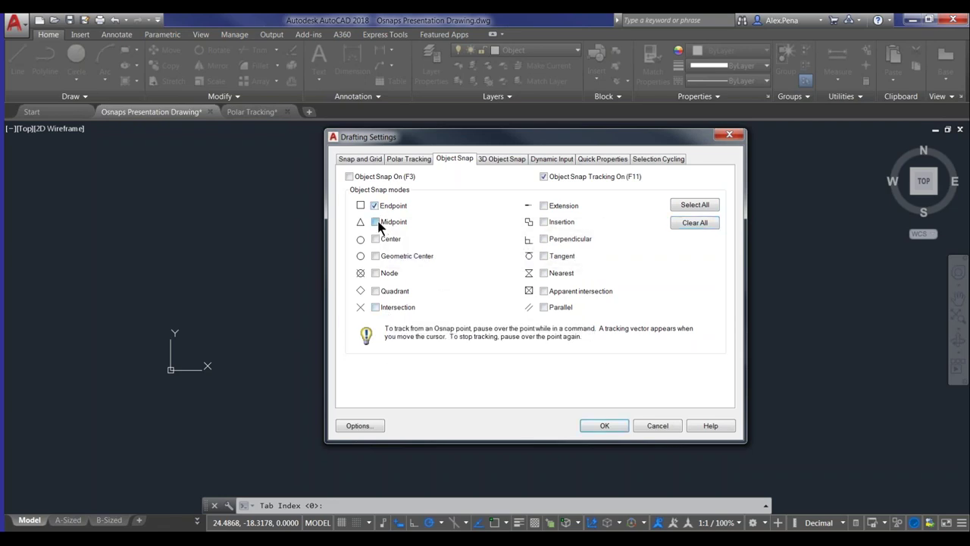
pyautogui.click(377, 240)
pyautogui.click(377, 273)
pyautogui.click(349, 175)
pyautogui.click(605, 426)
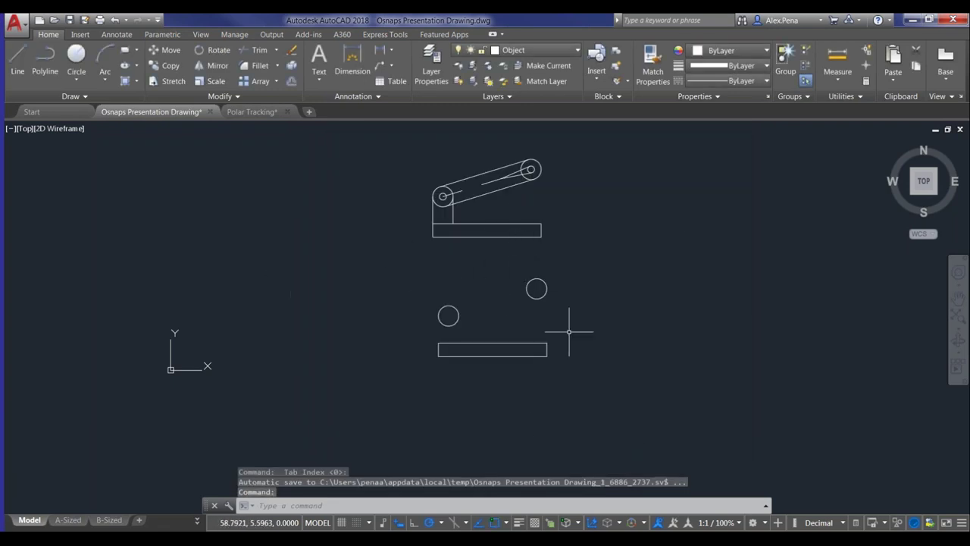
# Thaw the Face layer to preview its geometry and freeze it again
pyautogui.click(528, 52)
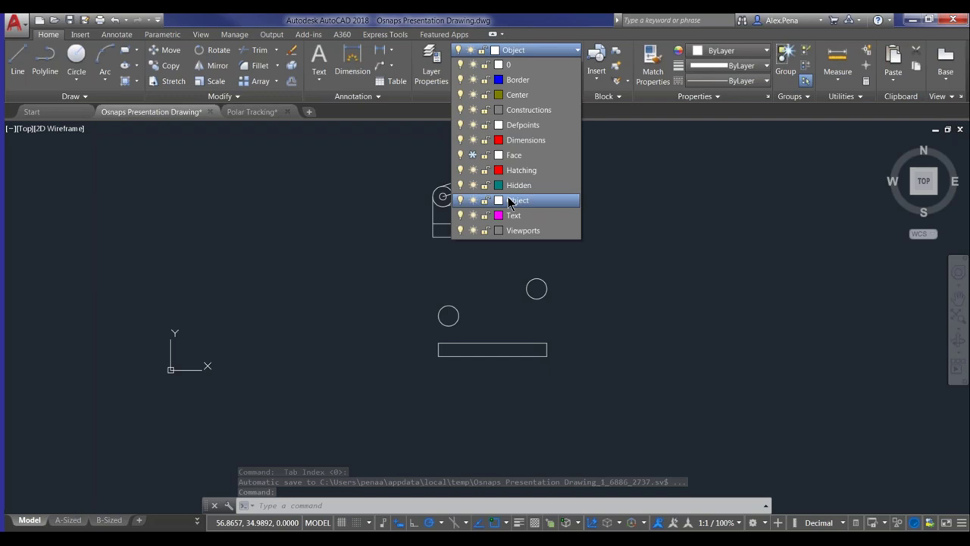
pyautogui.click(473, 154)
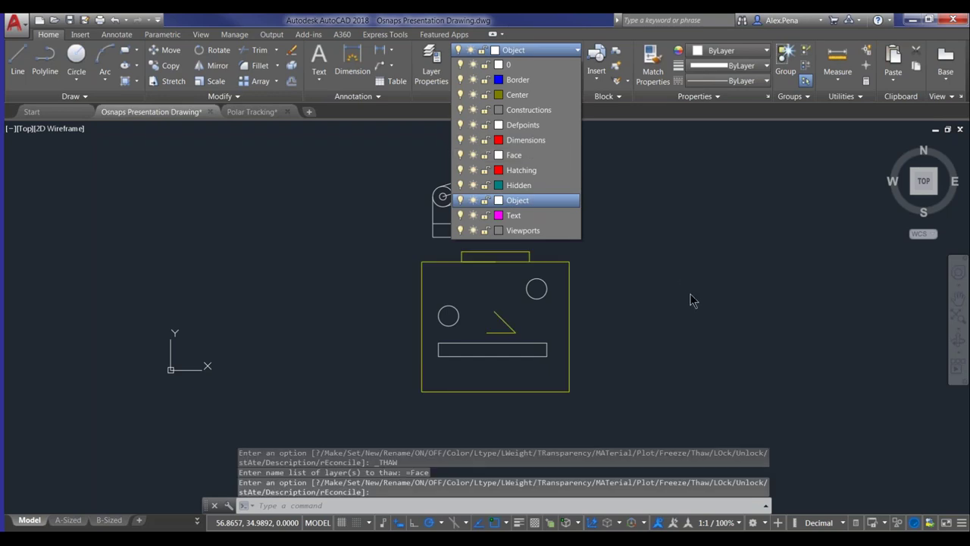
pyautogui.click(691, 295)
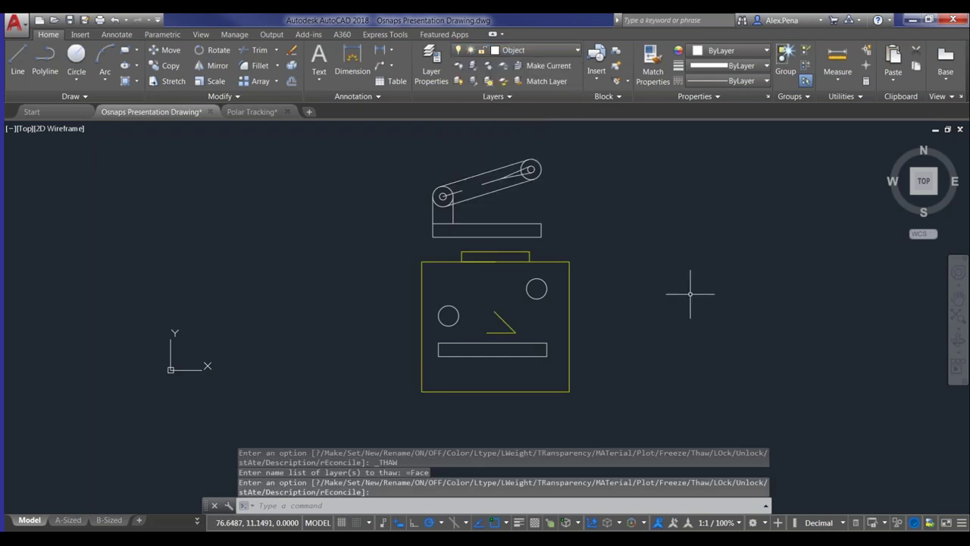
pyautogui.click(515, 53)
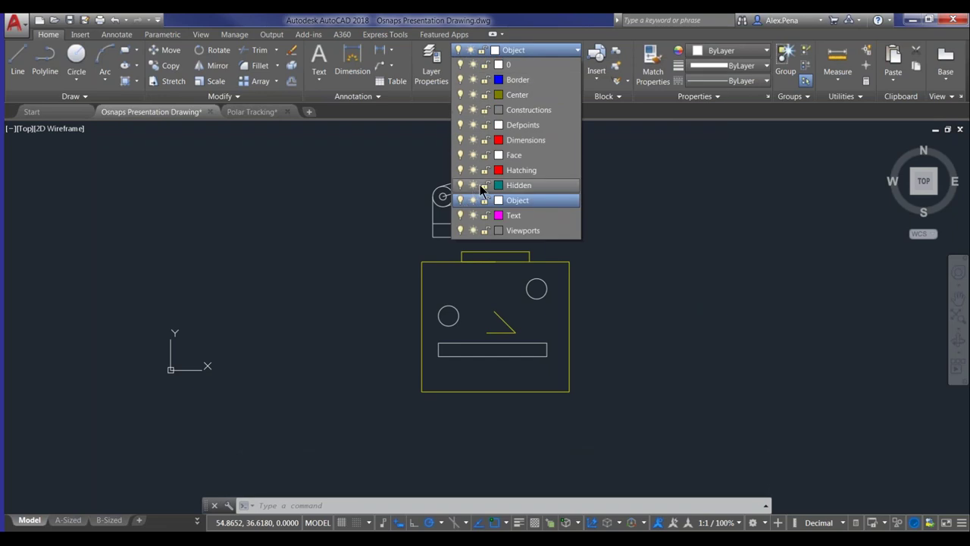
pyautogui.click(472, 155)
pyautogui.click(644, 299)
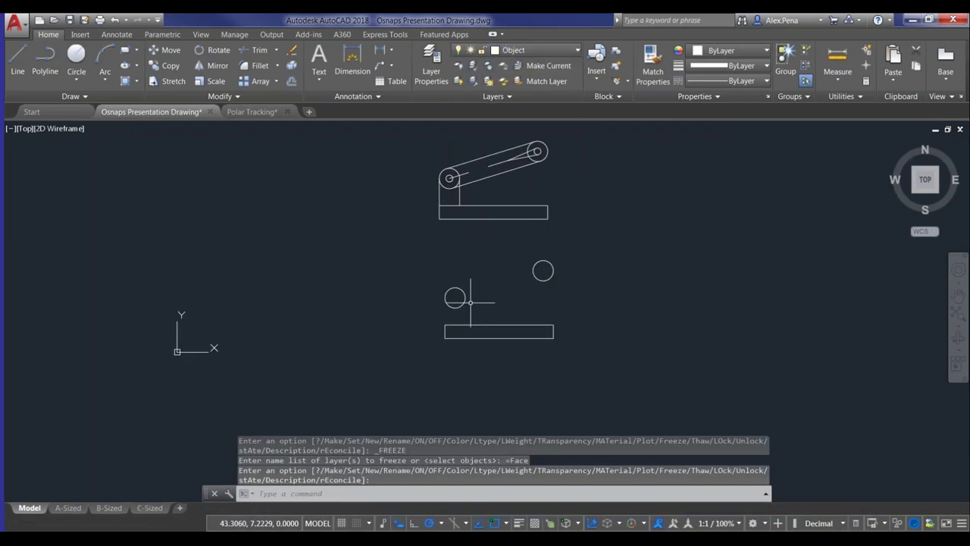
# Examine the completed arm figure and the unfinished copy below it, and review the running object snap modes
pyautogui.scroll(3, 473, 228)
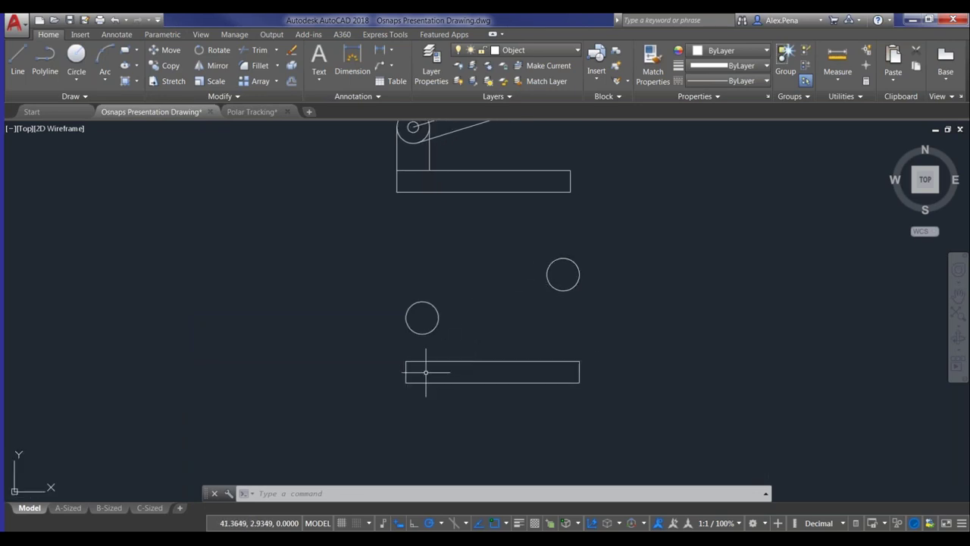
pyautogui.scroll(3, 451, 212)
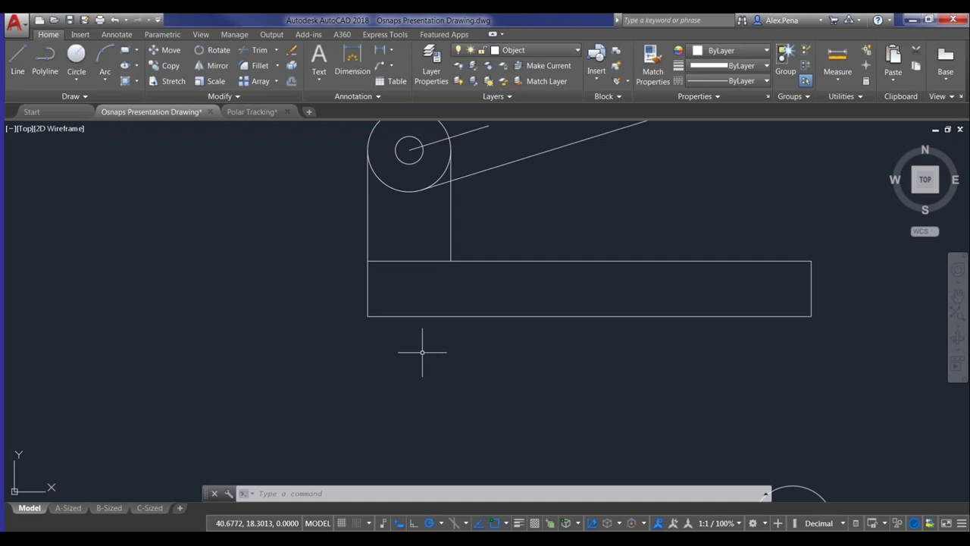
pyautogui.moveTo(422, 352); pyautogui.dragTo(425, 271, button='middle')
pyautogui.scroll(-5, 438, 314)
pyautogui.moveTo(439, 348); pyautogui.dragTo(446, 310, button='middle')
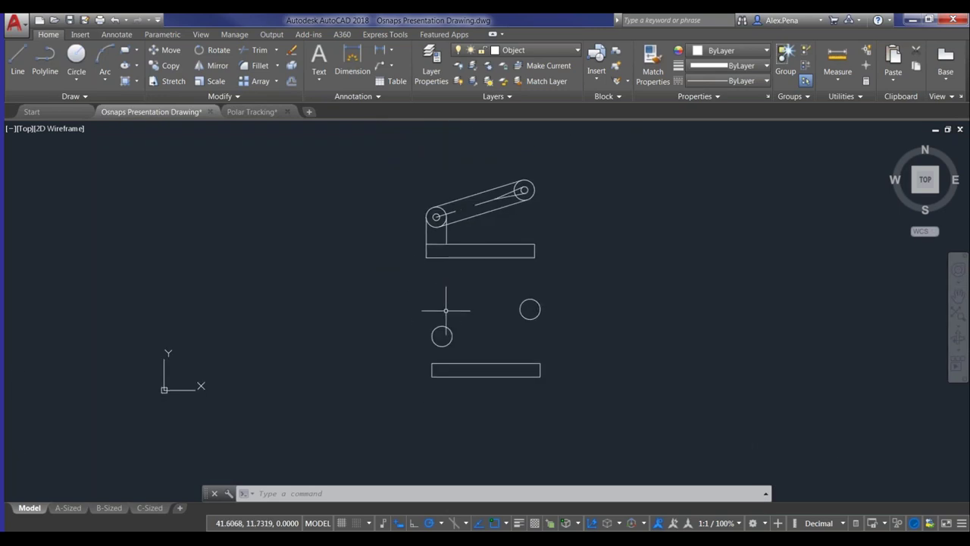
pyautogui.scroll(2, 446, 310)
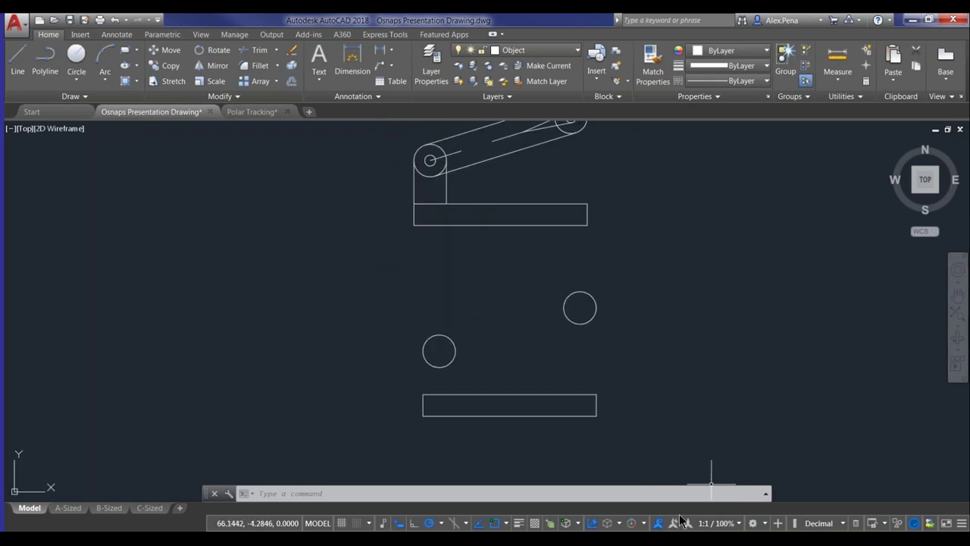
pyautogui.click(507, 524)
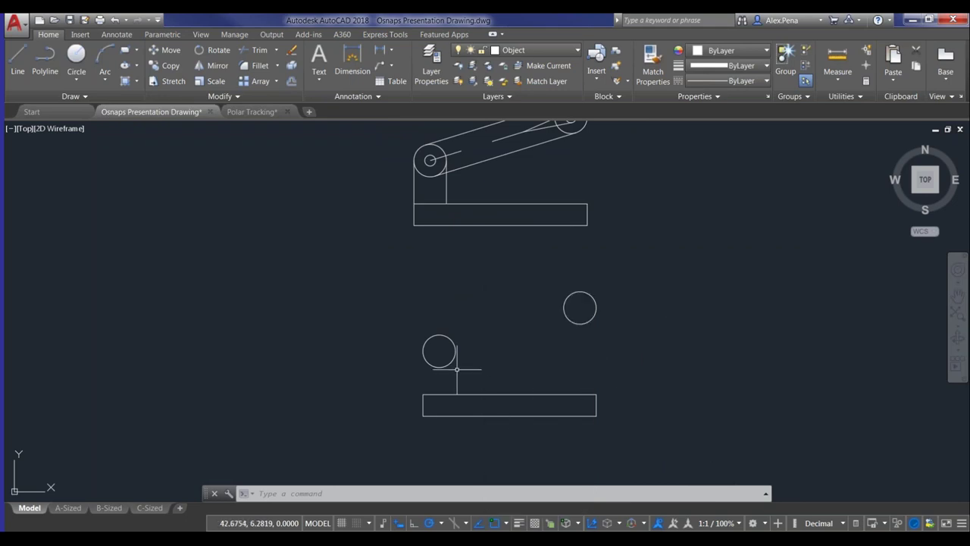
# Draw a vertical line from the left quadrant of the lower figure's left circle down to the top-left corner of the rectangle
pyautogui.scroll(2, 437, 377)
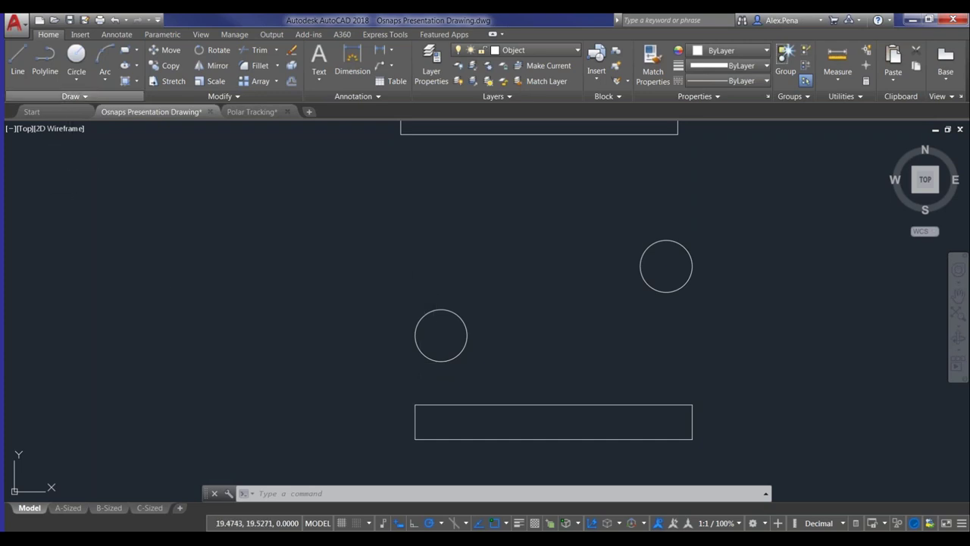
pyautogui.click(21, 68)
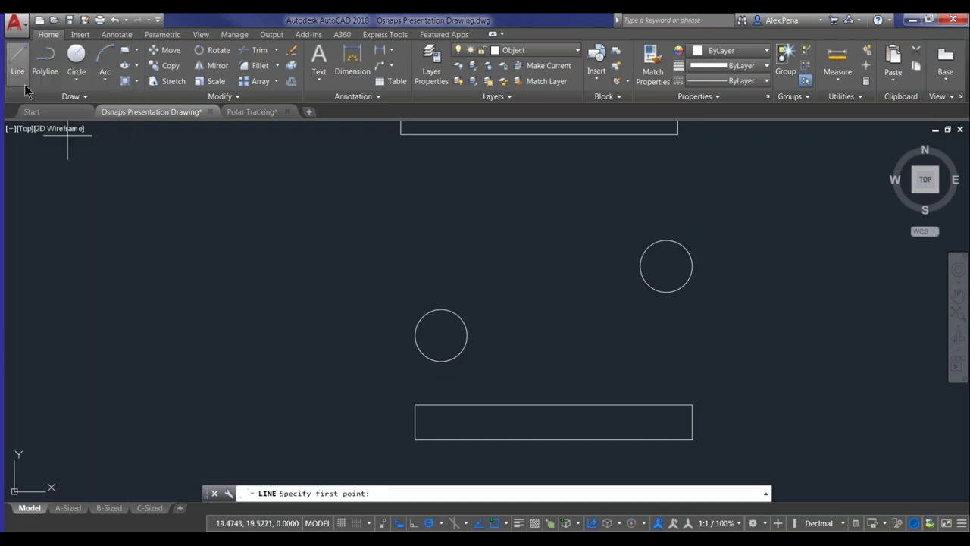
pyautogui.press('Escape')
pyautogui.write('L')
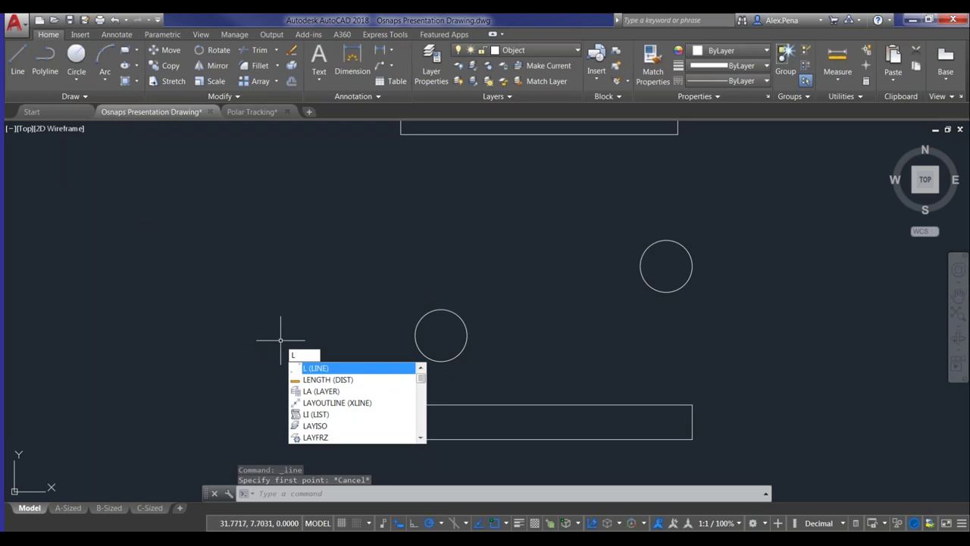
pyautogui.press('Return')
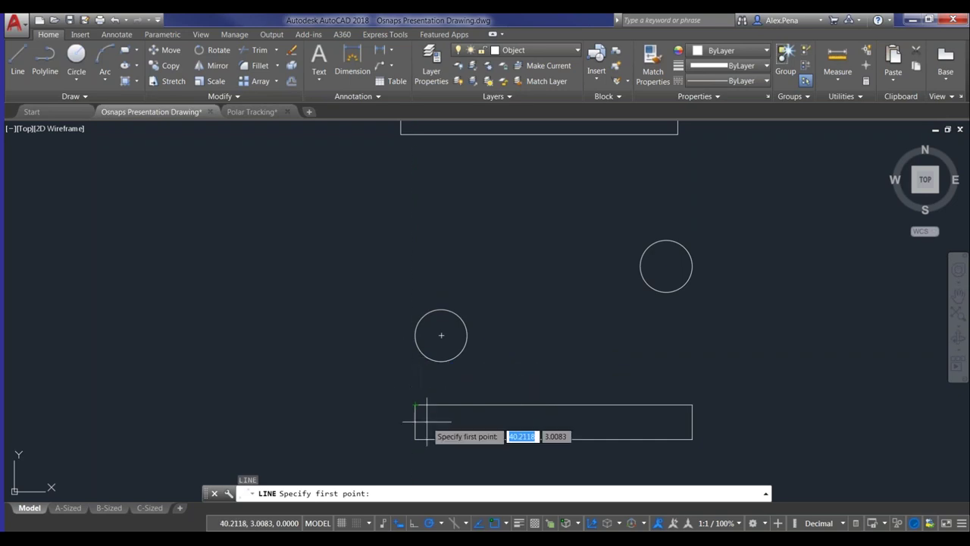
pyautogui.keyDown('shift'); pyautogui.rightClick(401, 359); pyautogui.keyUp('shift')
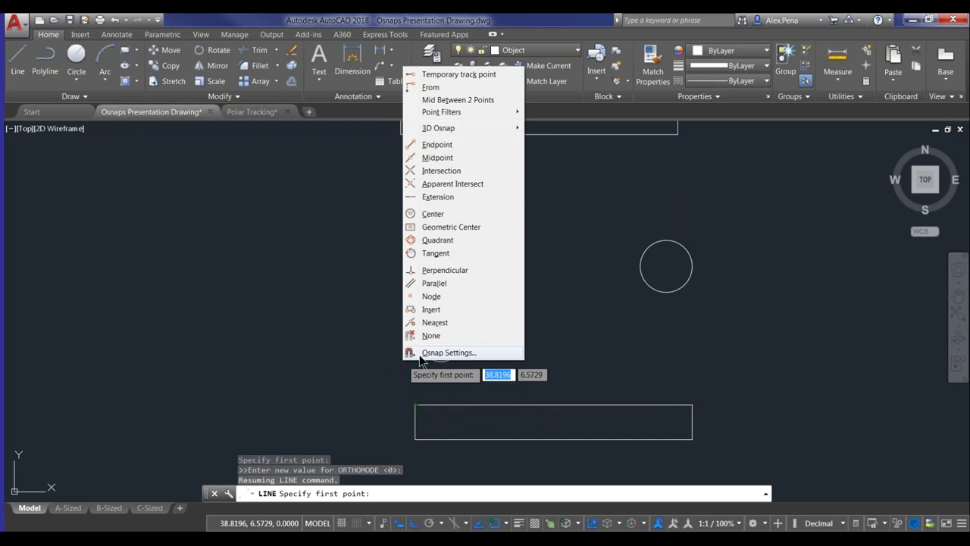
pyautogui.click(485, 241)
pyautogui.click(415, 334)
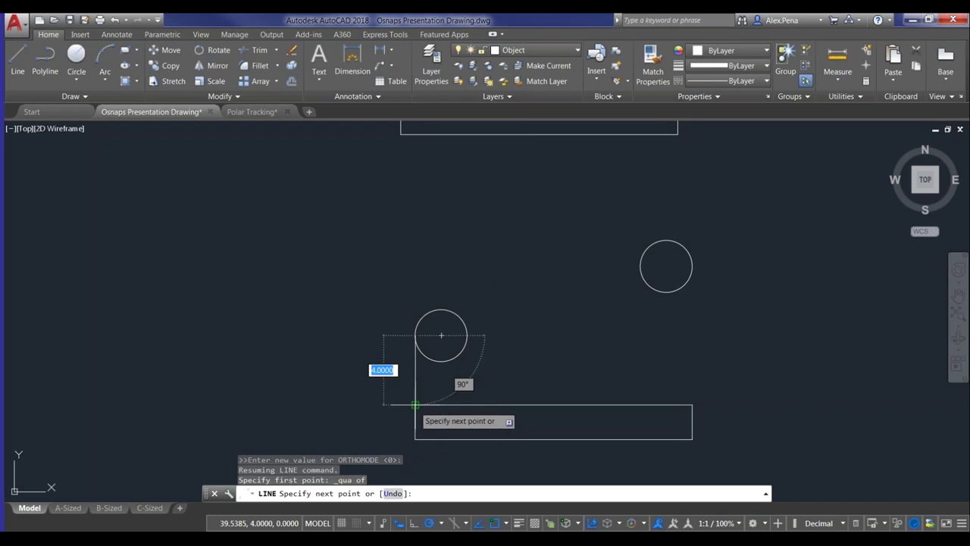
pyautogui.scroll(3, 416, 406)
pyautogui.moveTo(417, 405); pyautogui.dragTo(412, 298, button='middle')
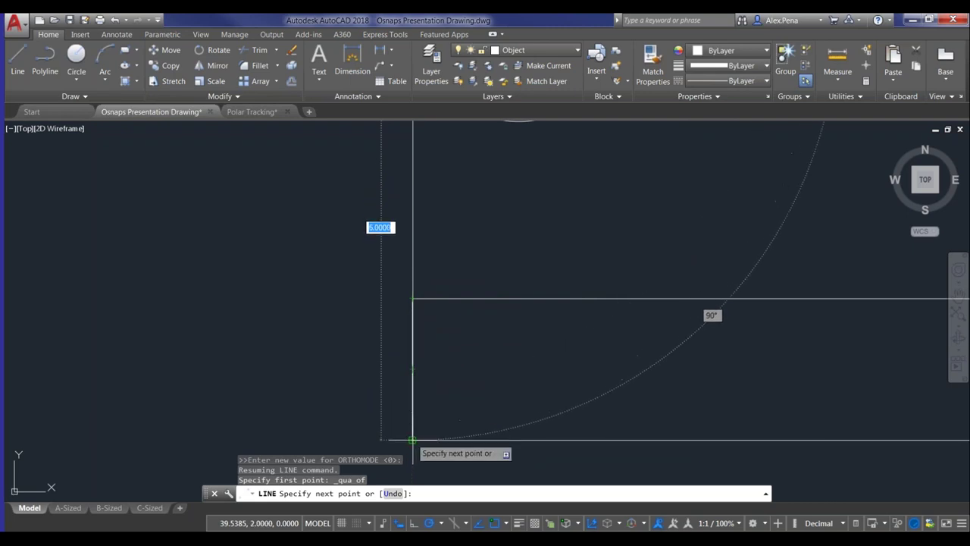
pyautogui.click(412, 298)
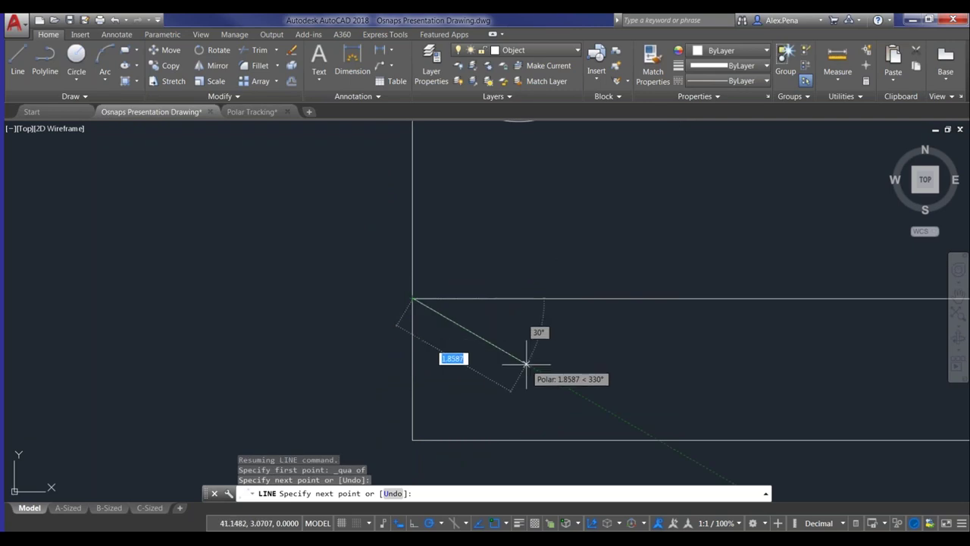
pyautogui.press('Escape')
# Draw a vertical line from the right quadrant of the lower figure's left circle, perpendicular to the rectangle's top edge, using Quadrant and Perpendicular snap overrides
pyautogui.scroll(-4, 659, 337)
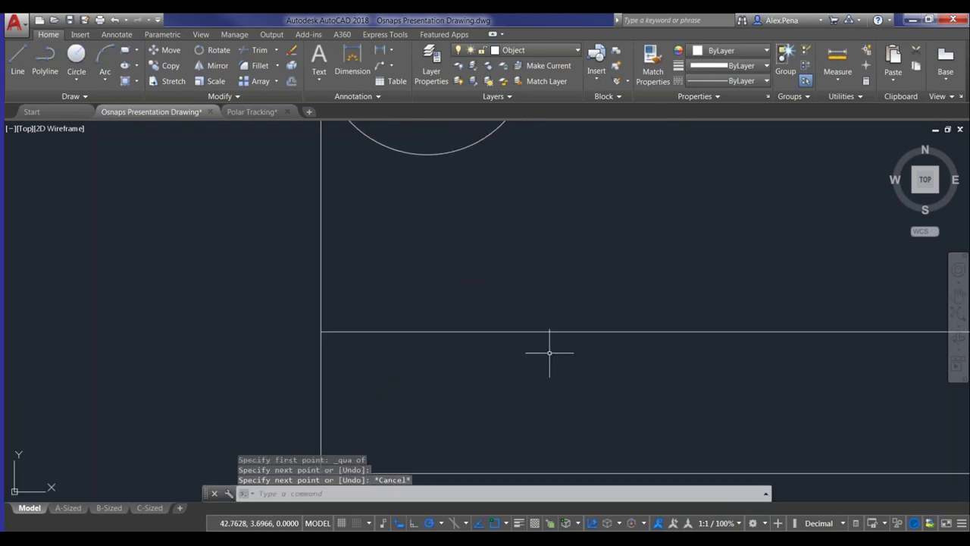
pyautogui.moveTo(526, 348); pyautogui.dragTo(501, 369, button='middle')
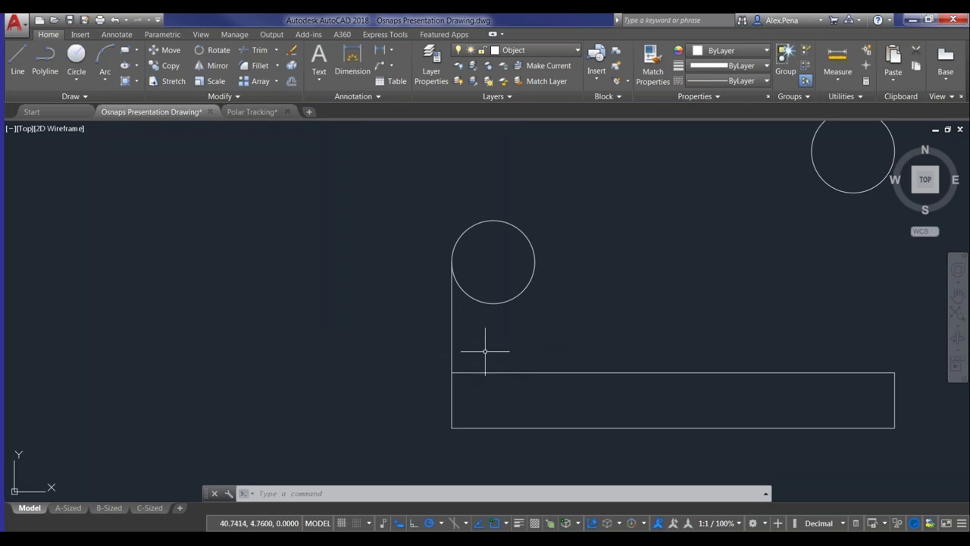
pyautogui.write('l')
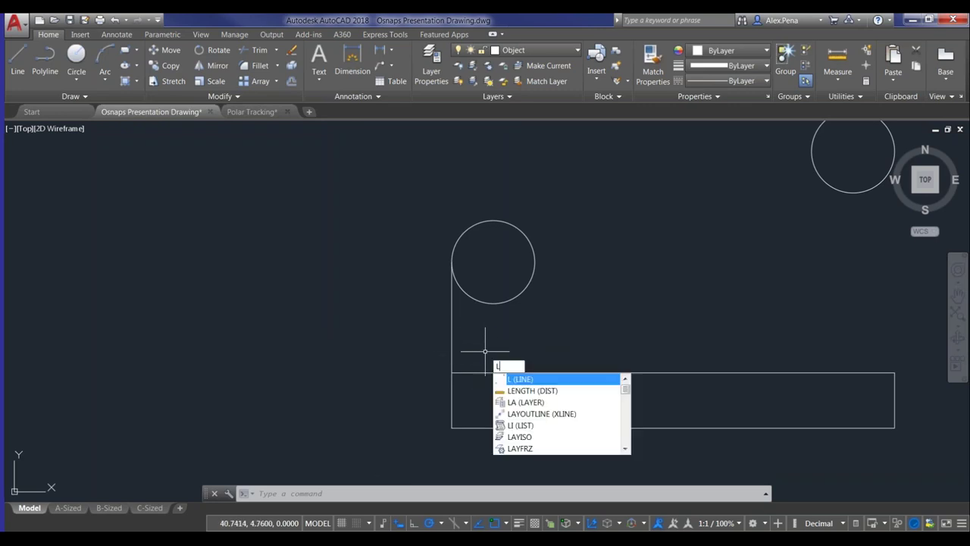
pyautogui.press('Return')
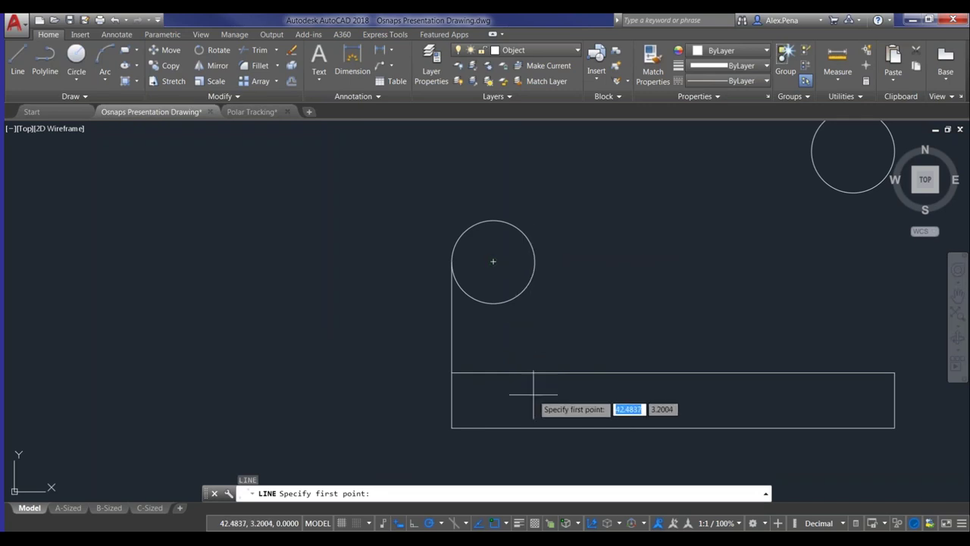
pyautogui.scroll(-2, 583, 326)
pyautogui.moveTo(583, 325); pyautogui.dragTo(460, 450, button='middle')
pyautogui.scroll(-2, 485, 394)
pyautogui.moveTo(486, 395); pyautogui.dragTo(499, 334, button='middle')
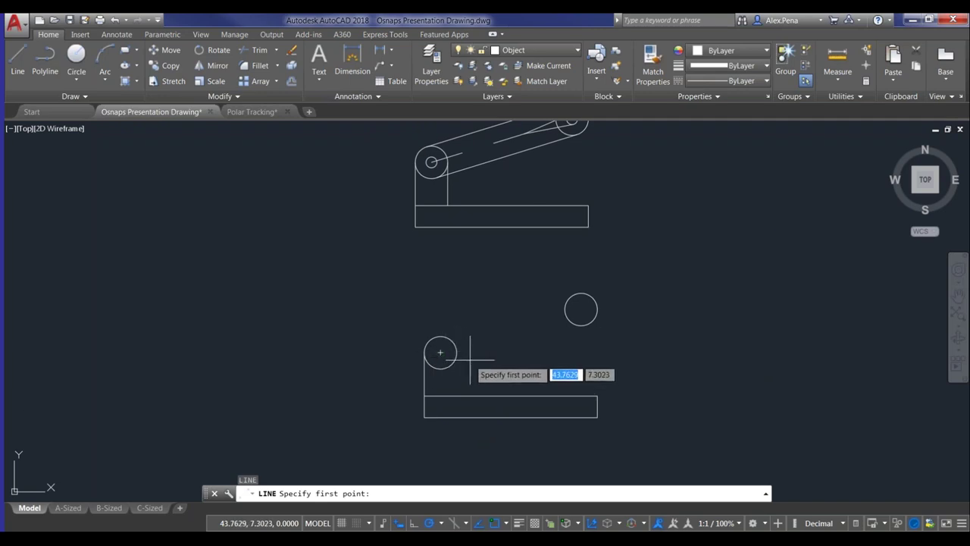
pyautogui.keyDown('shift'); pyautogui.rightClick(463, 351); pyautogui.keyUp('shift')
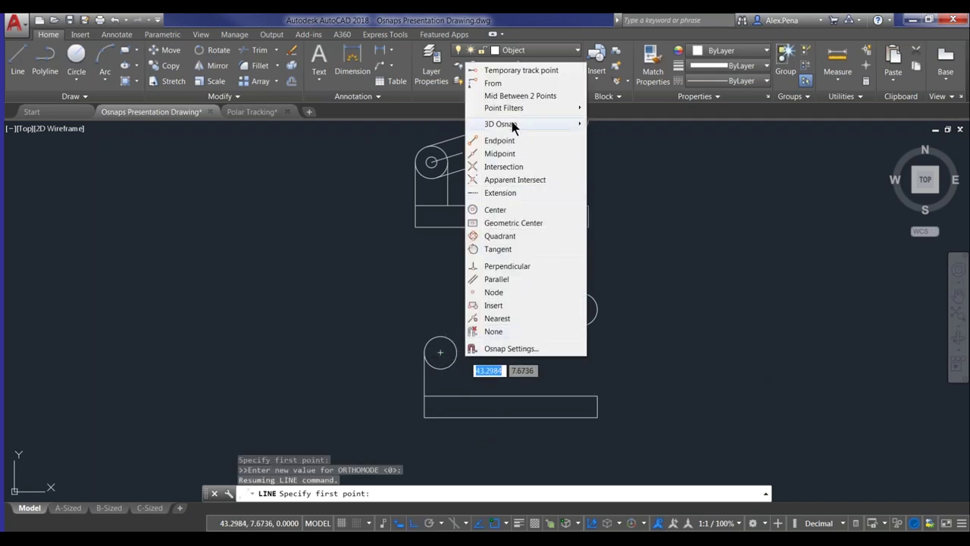
pyautogui.click(500, 236)
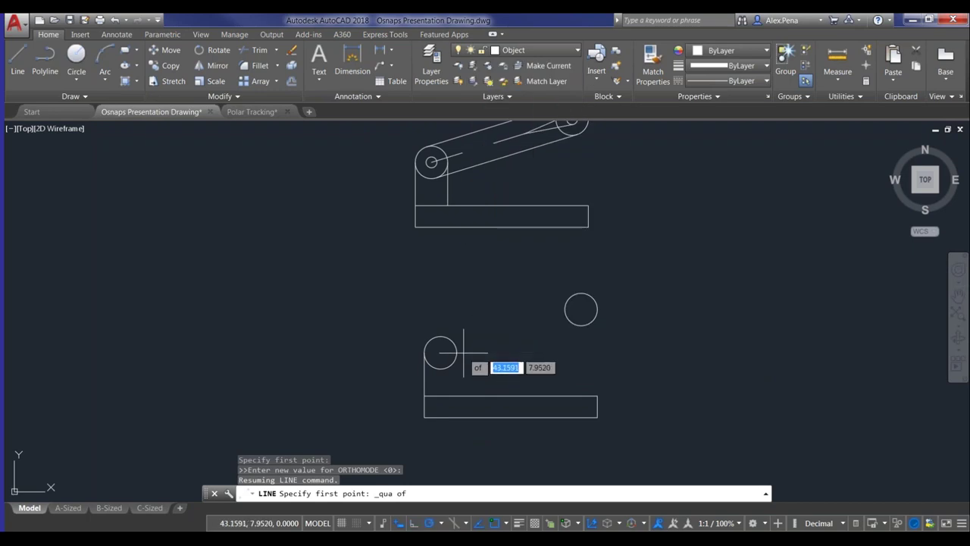
pyautogui.click(456, 351)
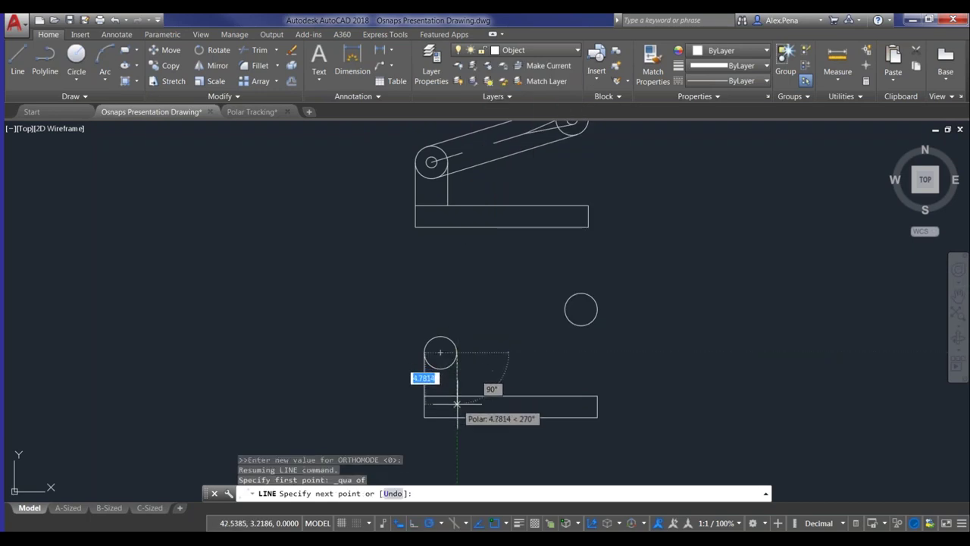
pyautogui.scroll(4, 456, 399)
pyautogui.moveTo(456, 403); pyautogui.dragTo(453, 341, button='middle')
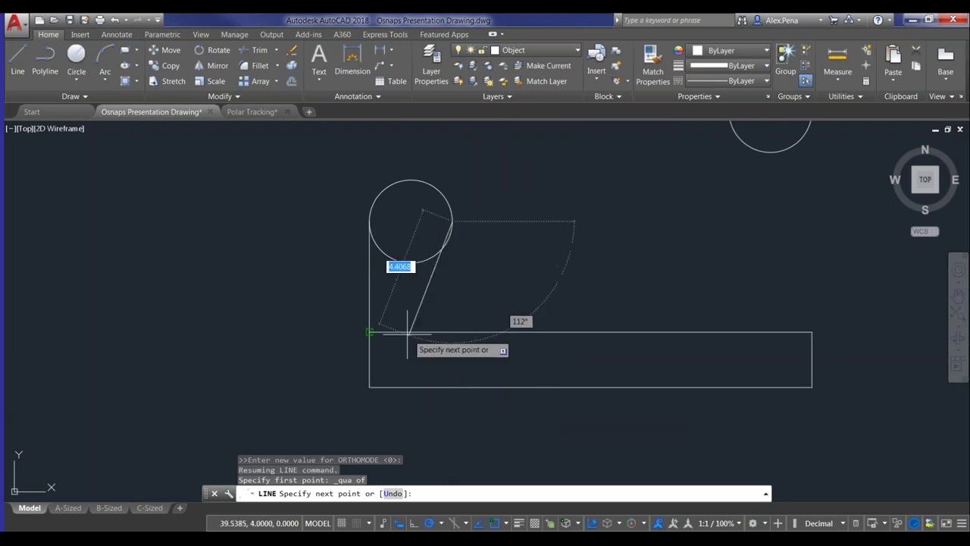
pyautogui.keyDown('shift'); pyautogui.rightClick(455, 338); pyautogui.keyUp('shift')
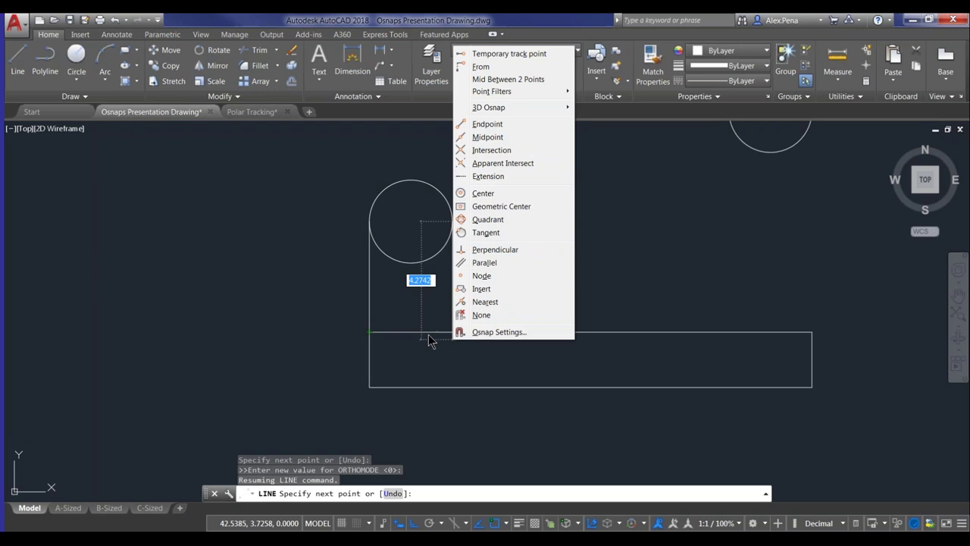
pyautogui.click(501, 248)
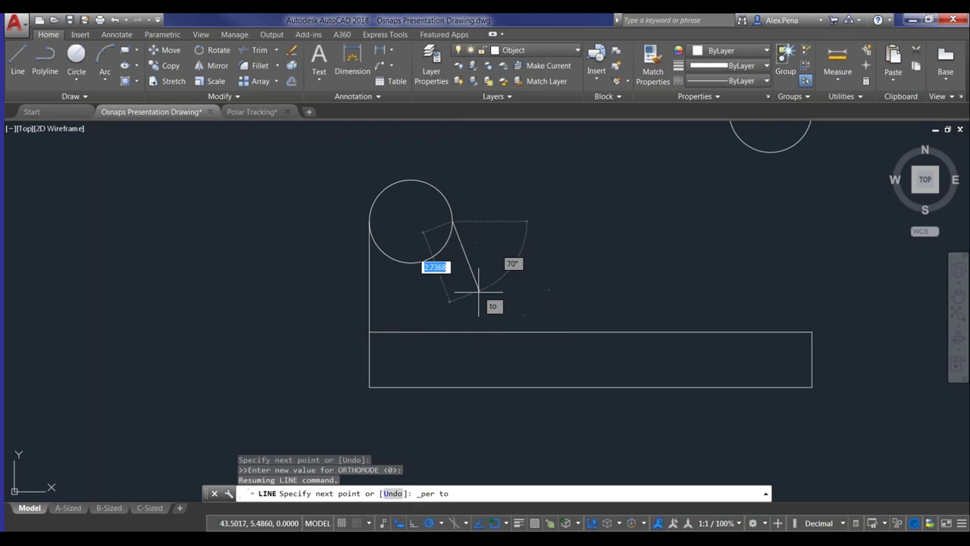
pyautogui.click(451, 333)
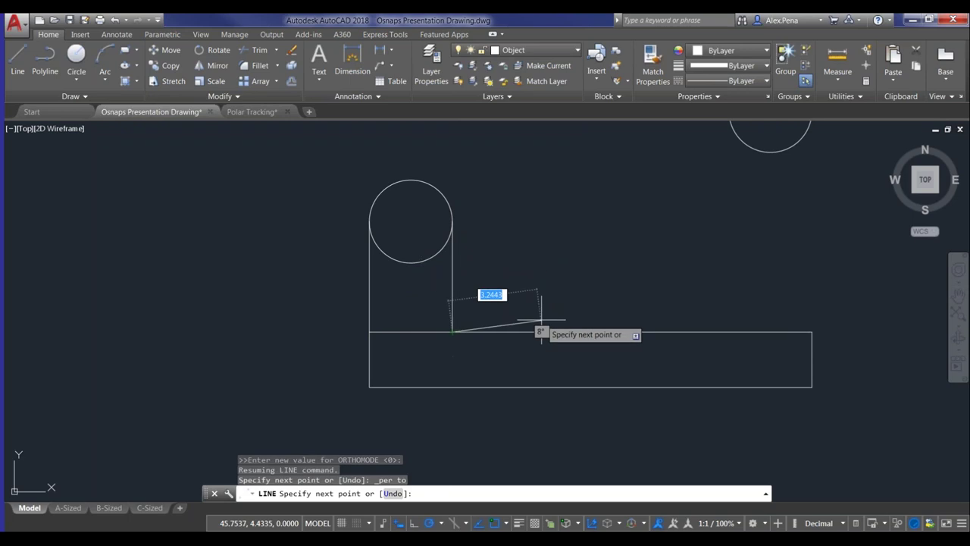
pyautogui.press('Escape')
# Draw a circle of diameter 1 at the center of the lower figure's left circle
pyautogui.scroll(-2, 598, 249)
pyautogui.moveTo(598, 250)
pyautogui.mouseDown(button='middle')
pyautogui.moveTo(580, 273)
pyautogui.moveTo(486, 308)
pyautogui.moveTo(471, 351)
pyautogui.mouseUp(button='middle')
pyautogui.scroll(-2, 487, 307)
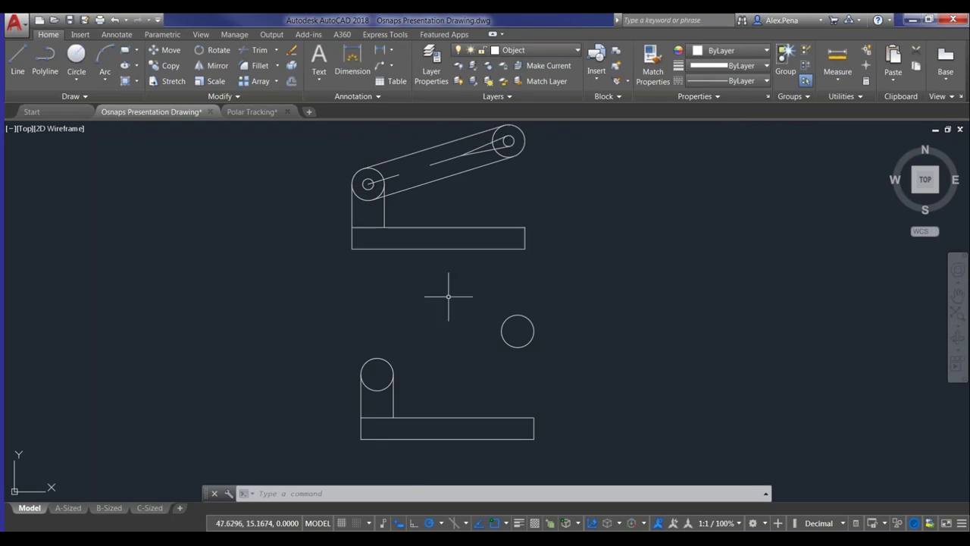
pyautogui.scroll(2, 383, 398)
pyautogui.moveTo(387, 392); pyautogui.dragTo(408, 341, button='middle')
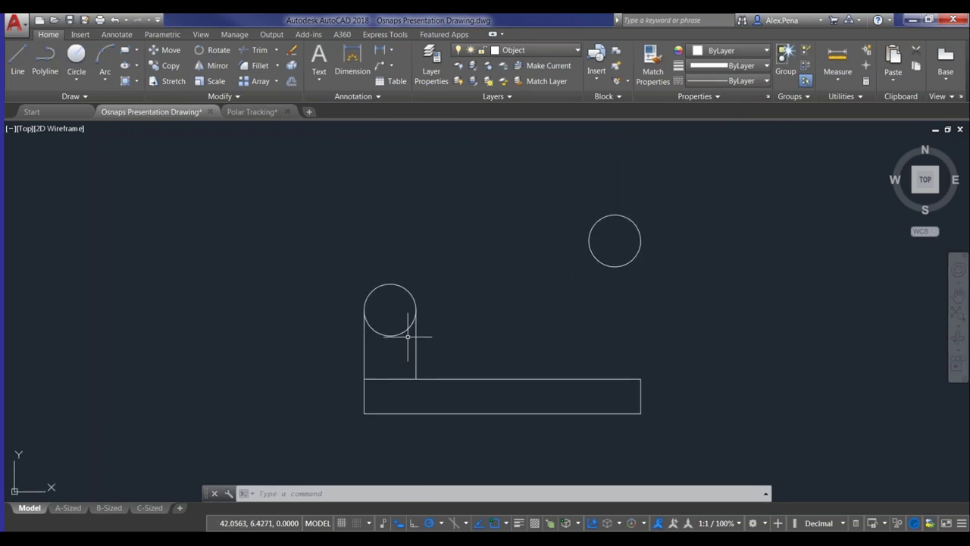
pyautogui.write('c')
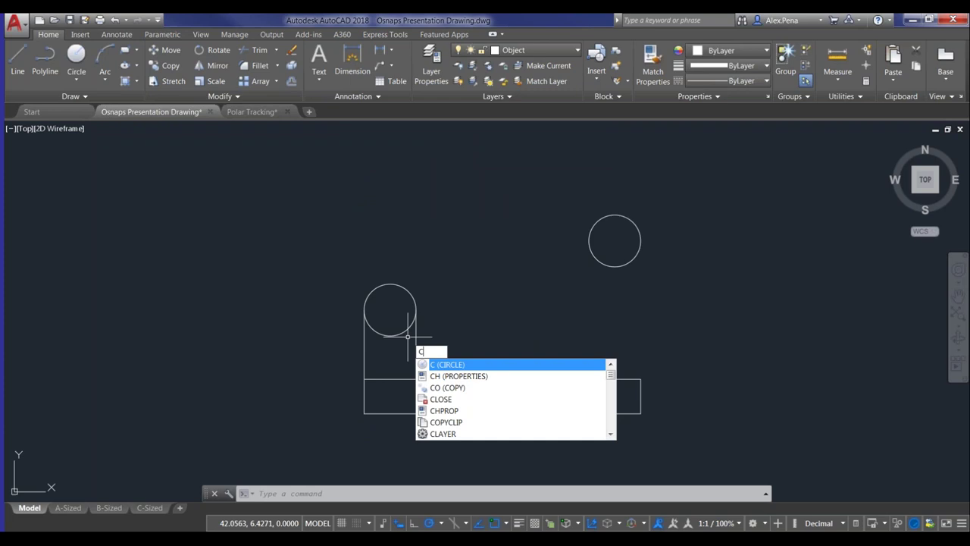
pyautogui.press('Return')
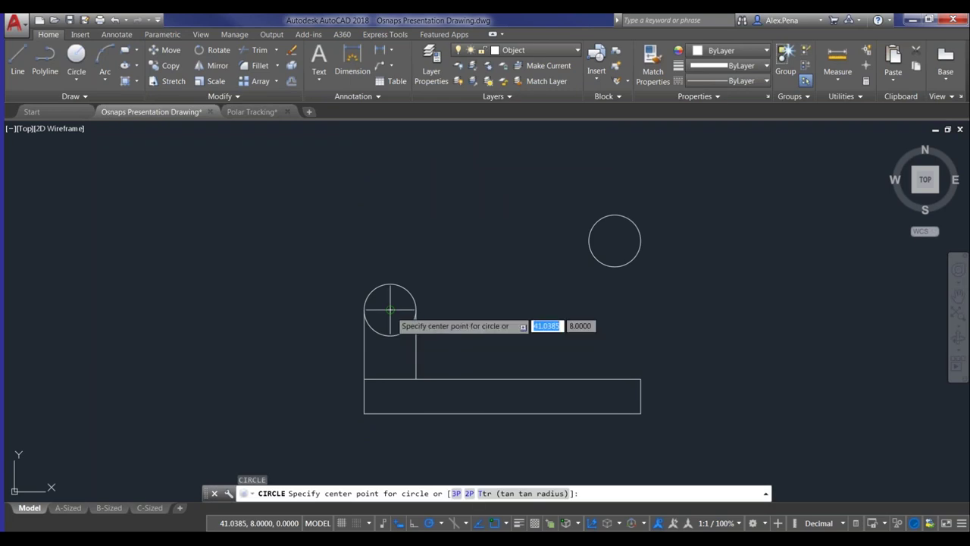
pyautogui.scroll(4, 390, 309)
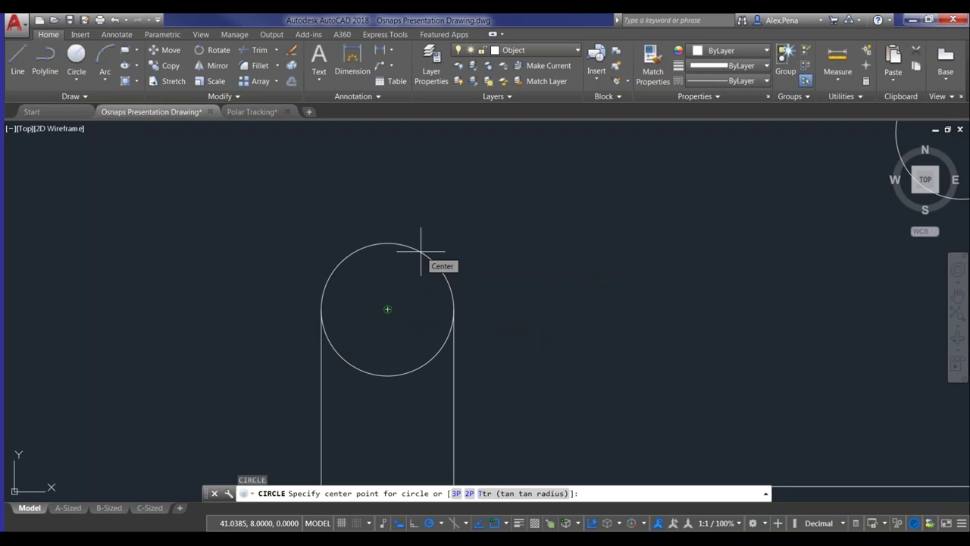
pyautogui.click(421, 250)
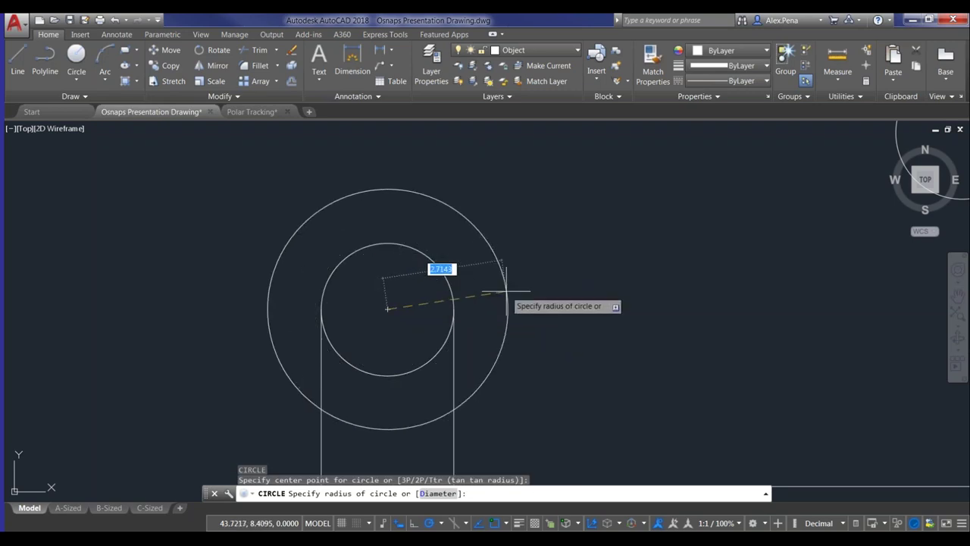
pyautogui.write('d')
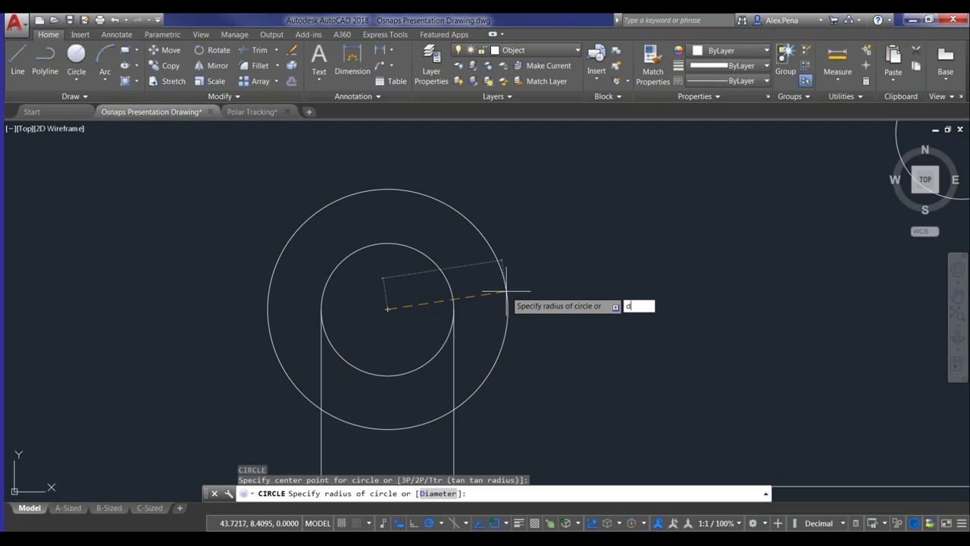
pyautogui.press('Return')
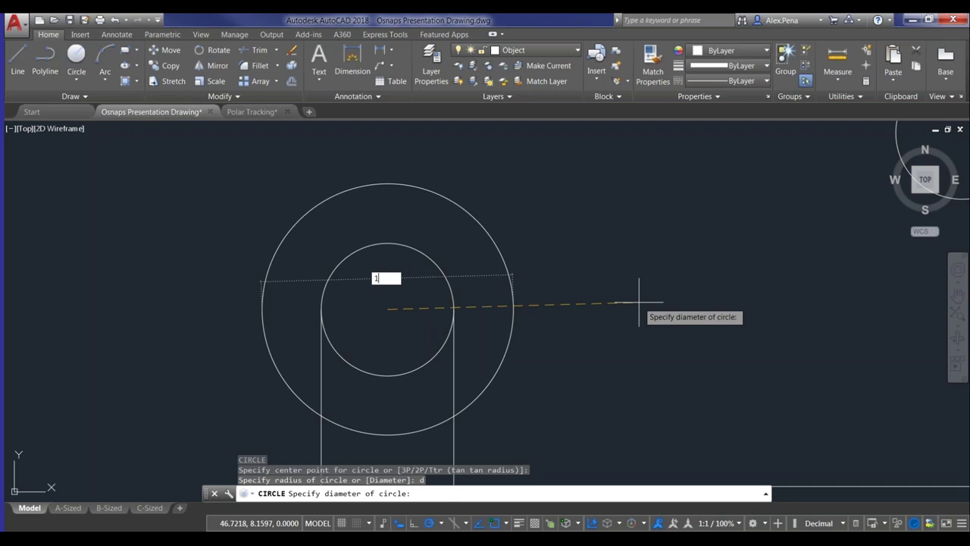
pyautogui.press('Return')
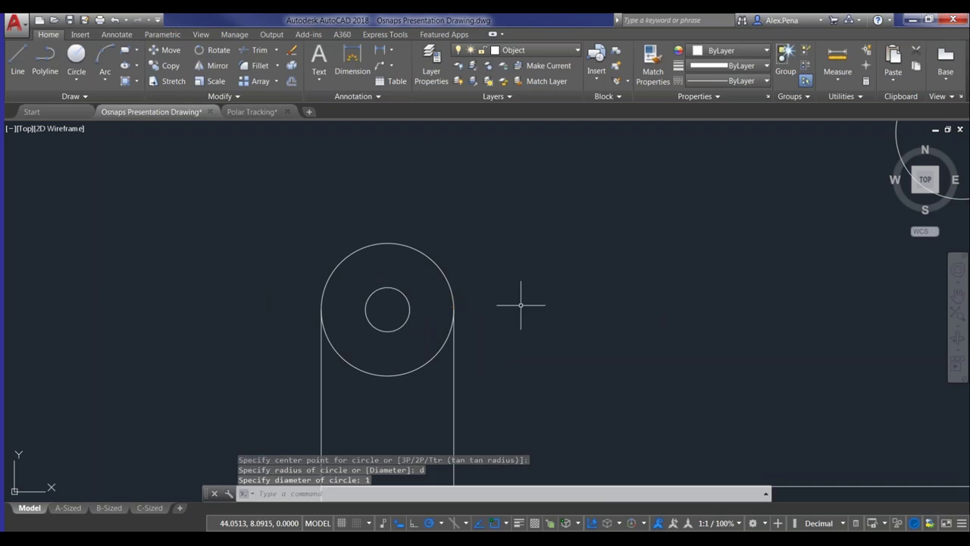
# Draw a circle of diameter 1 at the center of the lower figure's right circle
pyautogui.scroll(-2, 569, 265)
pyautogui.moveTo(650, 263); pyautogui.dragTo(437, 275, button='middle')
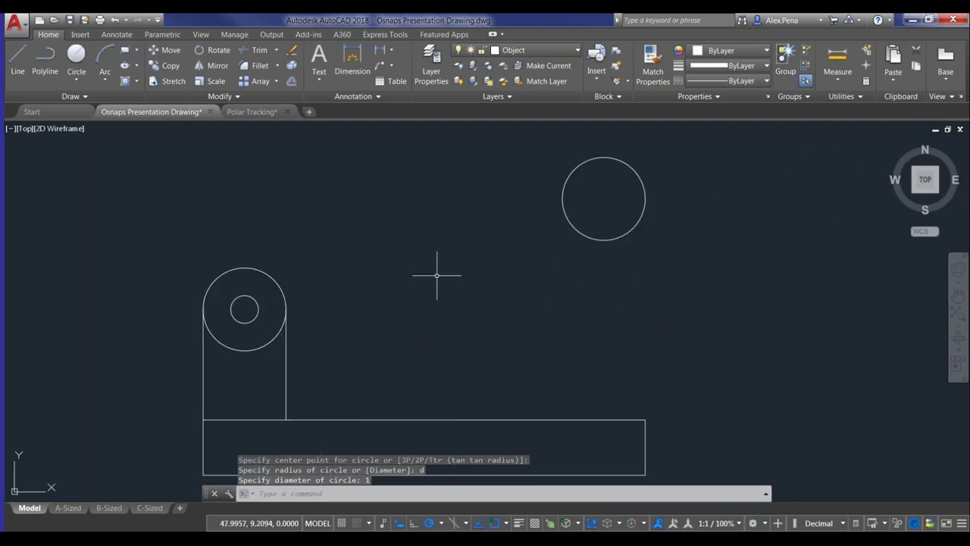
pyautogui.press('Return')
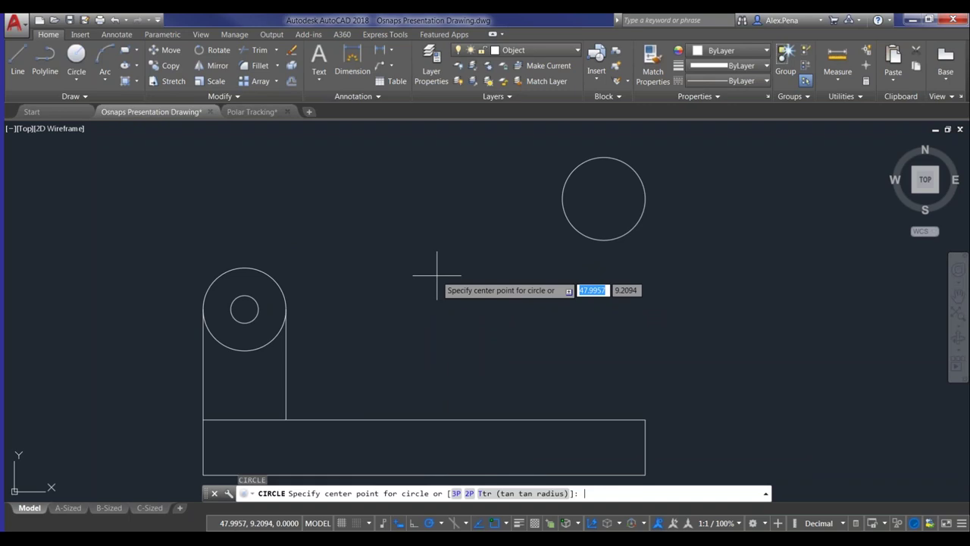
pyautogui.click(598, 240)
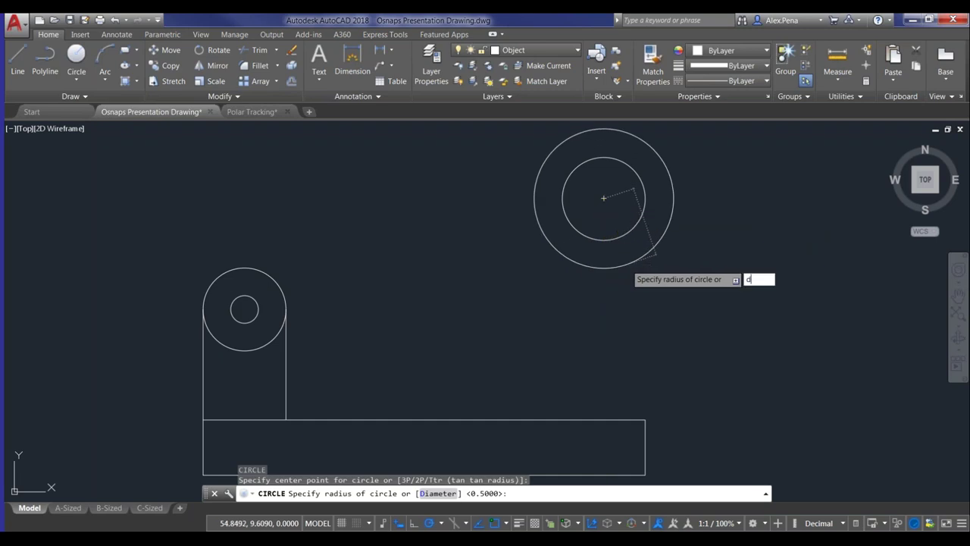
pyautogui.press('Return')
pyautogui.write('1')
pyautogui.press('Return')
# Examine how the lines of the completed upper arm connect its two outer circles
pyautogui.scroll(-2, 621, 285)
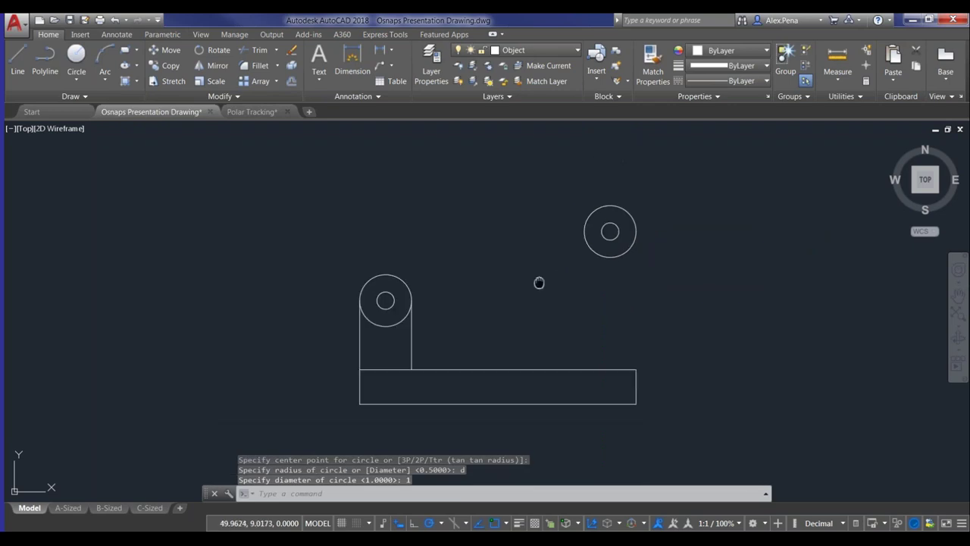
pyautogui.moveTo(539, 282); pyautogui.dragTo(483, 338, button='middle')
pyautogui.scroll(-2, 499, 286)
pyautogui.moveTo(489, 275); pyautogui.dragTo(439, 331, button='middle')
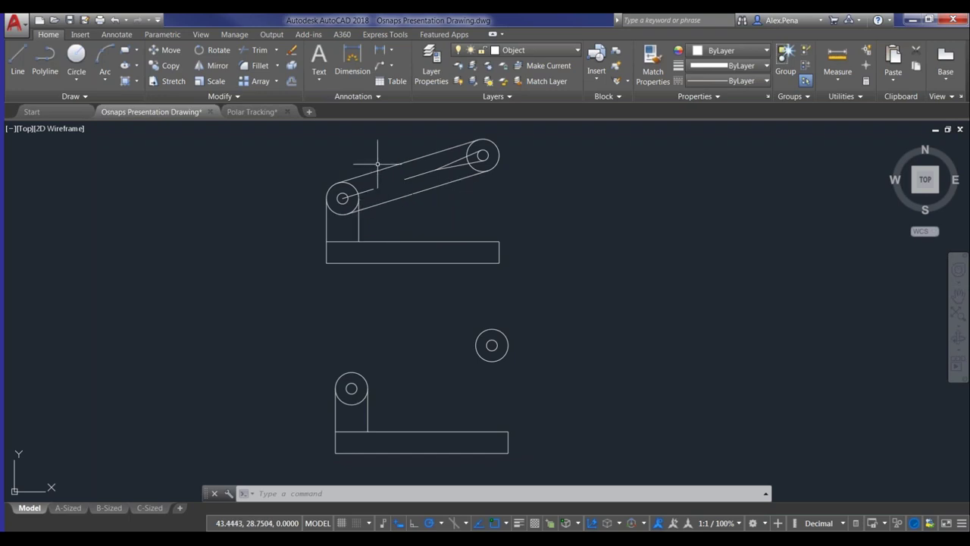
pyautogui.scroll(2, 337, 207)
pyautogui.scroll(6, 337, 204)
pyautogui.moveTo(340, 158); pyautogui.dragTo(325, 292, button='middle')
pyautogui.scroll(-2, 524, 232)
pyautogui.moveTo(627, 214); pyautogui.dragTo(374, 301, button='middle')
pyautogui.moveTo(477, 339); pyautogui.dragTo(483, 287, button='middle')
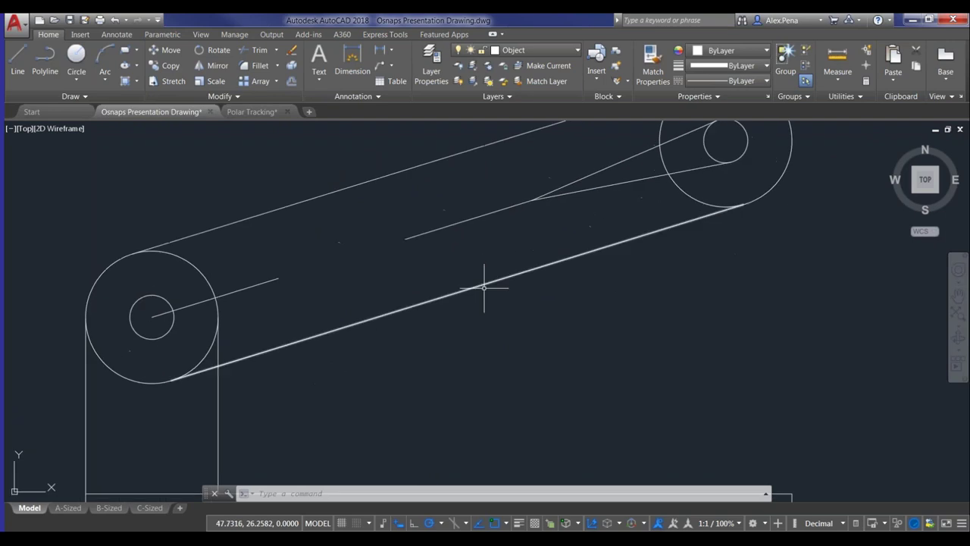
# Draw a line tangent to the upper sides of the lower figure's left and right outer circles, using Tangent snap overrides at both ends
pyautogui.scroll(-4, 494, 263)
pyautogui.moveTo(474, 439); pyautogui.dragTo(470, 336, button='middle')
pyautogui.scroll(-2, 466, 353)
pyautogui.moveTo(462, 407); pyautogui.dragTo(458, 336, button='middle')
pyautogui.scroll(2, 456, 340)
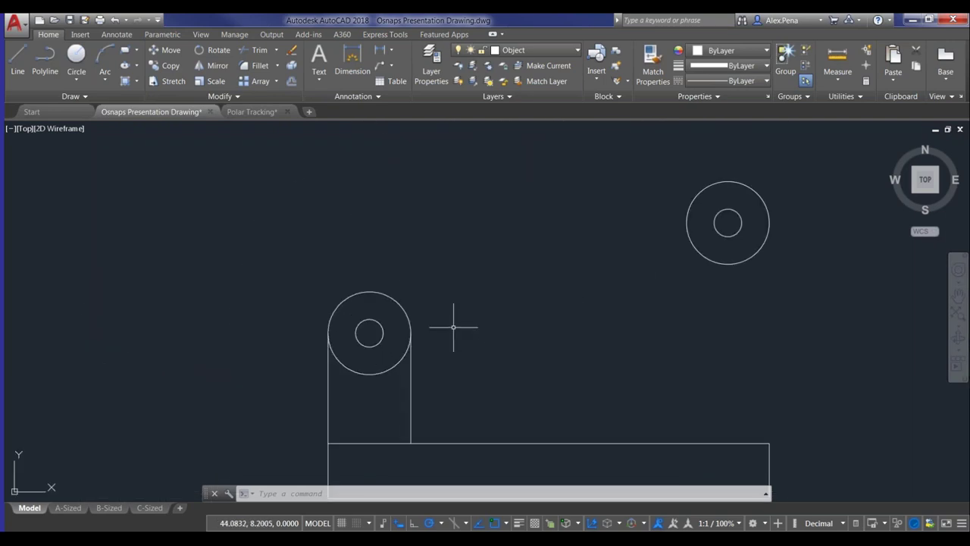
pyautogui.write('L')
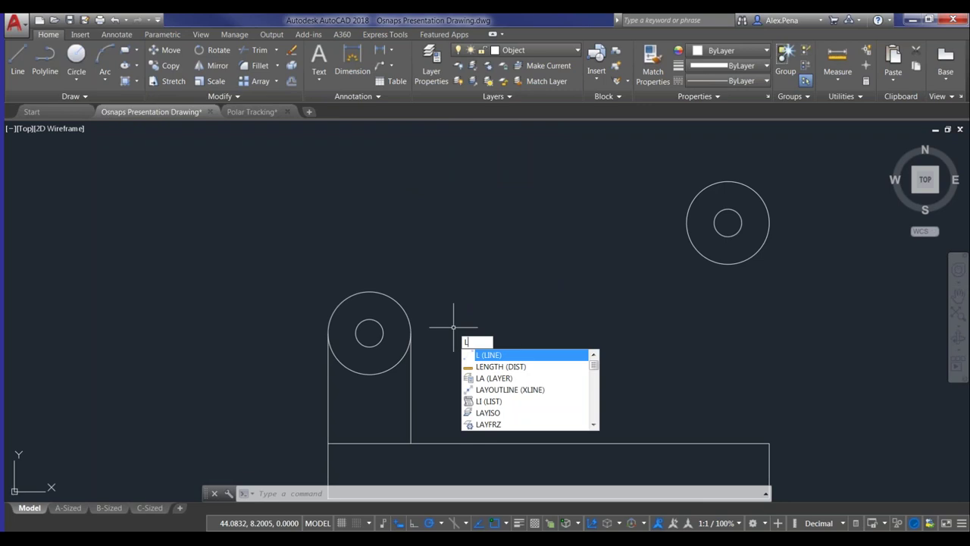
pyautogui.press('Return')
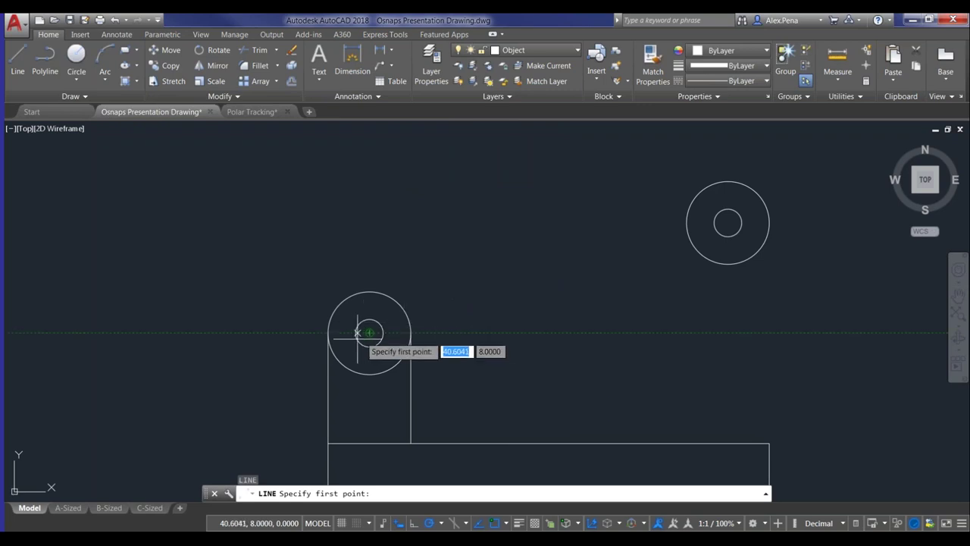
pyautogui.click(505, 524)
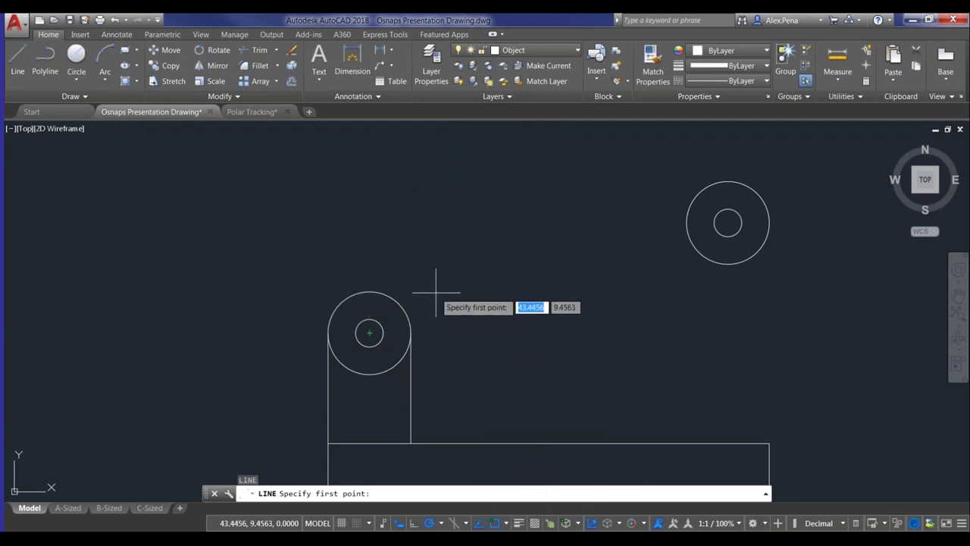
pyautogui.keyDown('shift'); pyautogui.rightClick(419, 309); pyautogui.keyUp('shift')
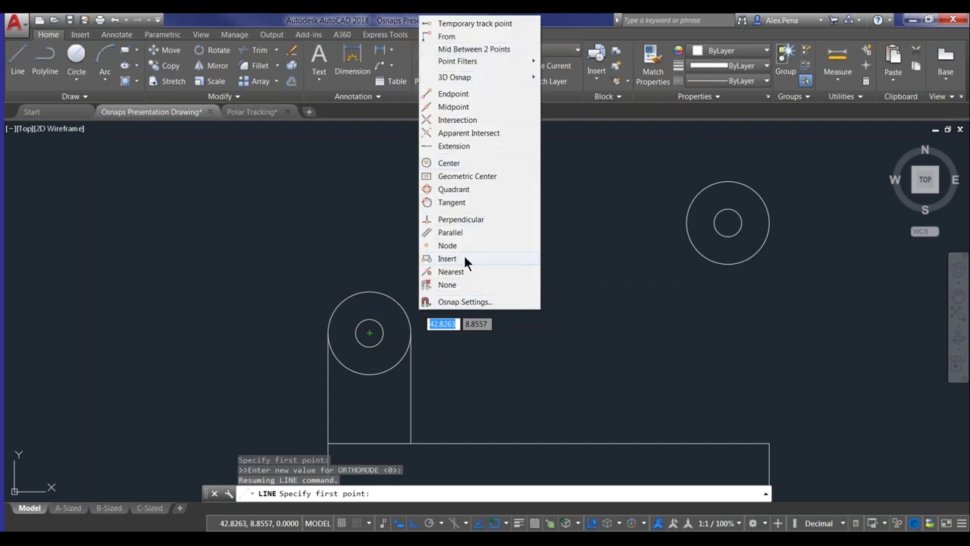
pyautogui.click(452, 202)
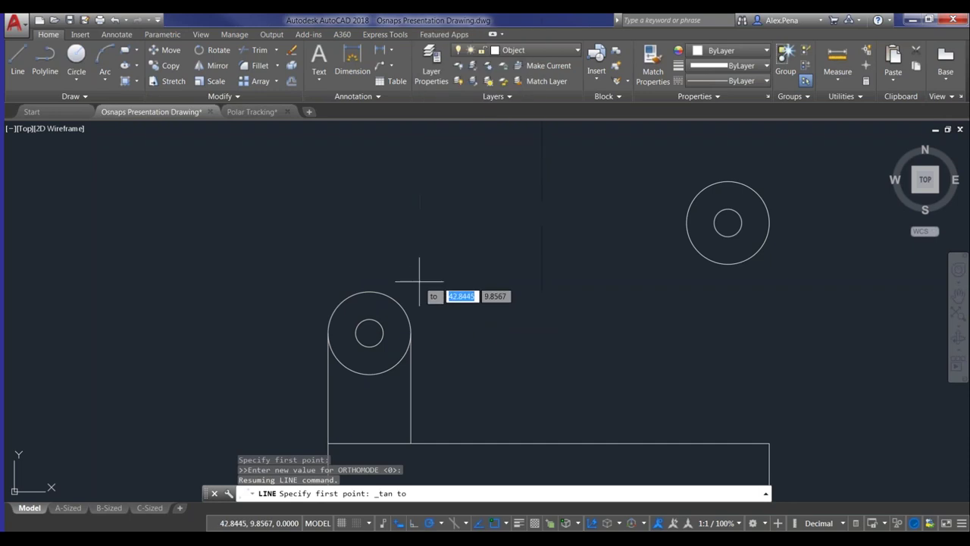
pyautogui.click(359, 290)
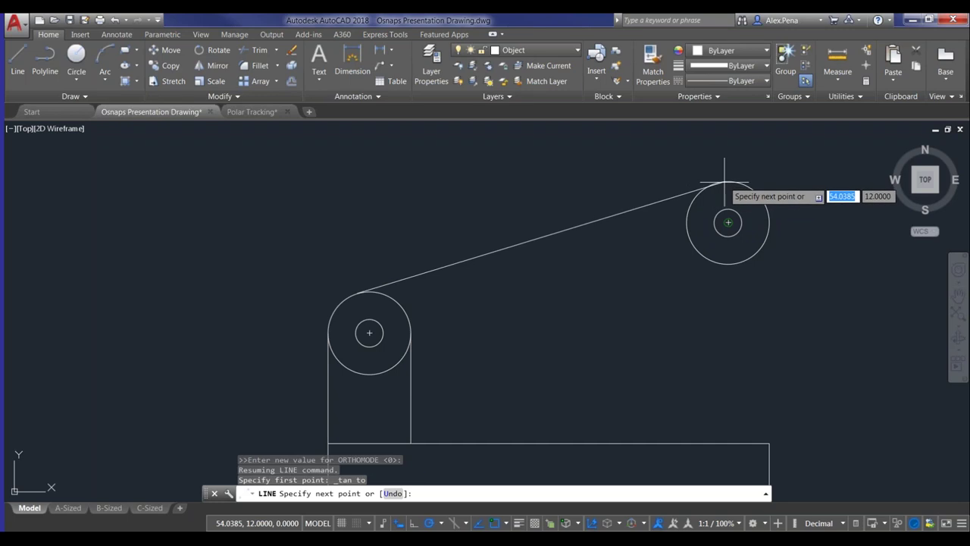
pyautogui.keyDown('shift'); pyautogui.rightClick(615, 226); pyautogui.keyUp('shift')
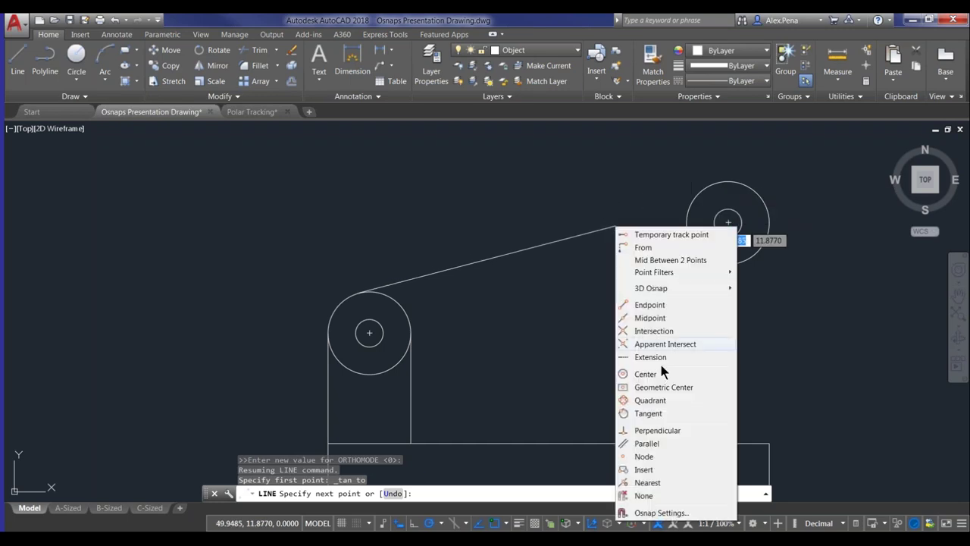
pyautogui.click(656, 414)
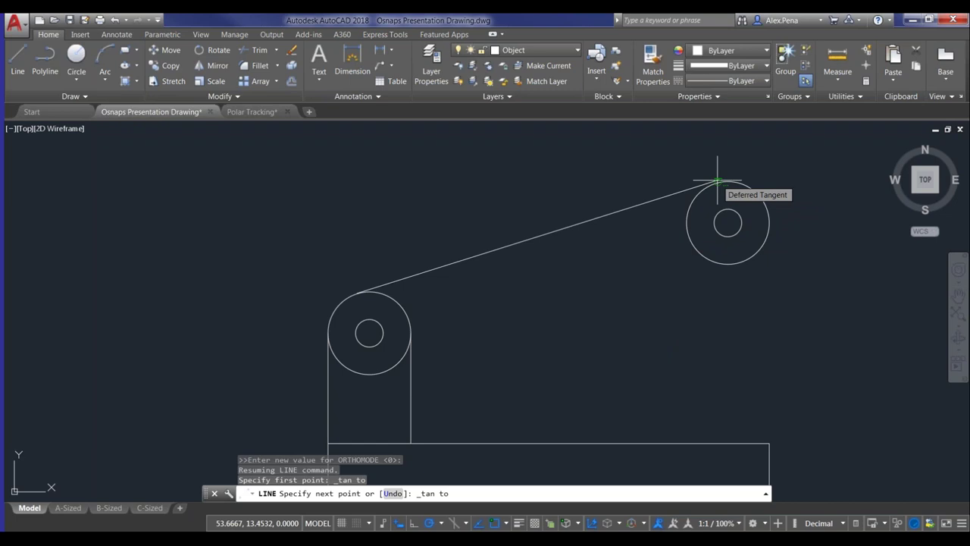
pyautogui.click(718, 182)
pyautogui.press('Escape')
# Inspect where the new line meets the right outer circle, and view the available circle creation methods
pyautogui.scroll(3, 383, 266)
pyautogui.scroll(2, 342, 329)
pyautogui.scroll(2, 589, 265)
pyautogui.scroll(-3, 732, 249)
pyautogui.moveTo(732, 250); pyautogui.dragTo(637, 286, button='middle')
pyautogui.scroll(-3, 462, 322)
pyautogui.moveTo(462, 329); pyautogui.dragTo(511, 277, button='middle')
pyautogui.click(78, 81)
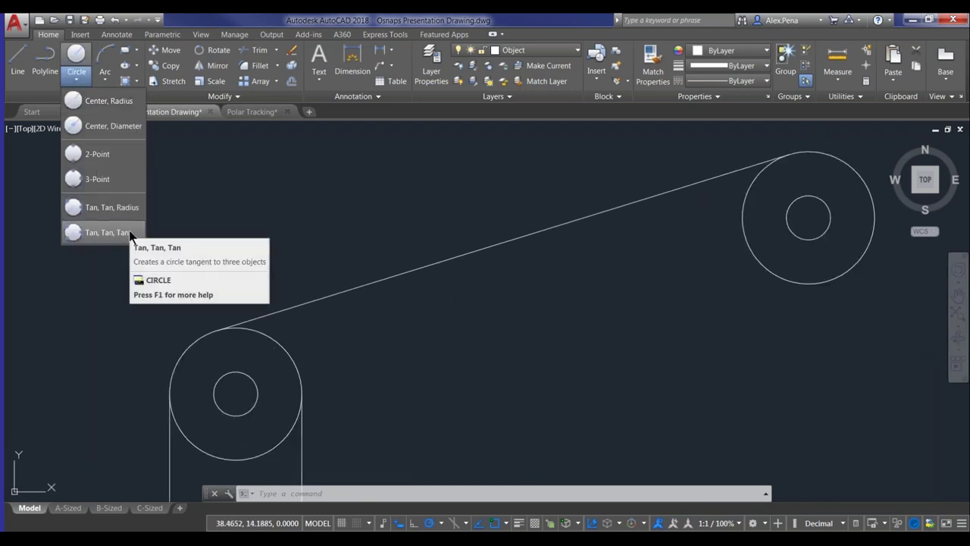
pyautogui.click(397, 396)
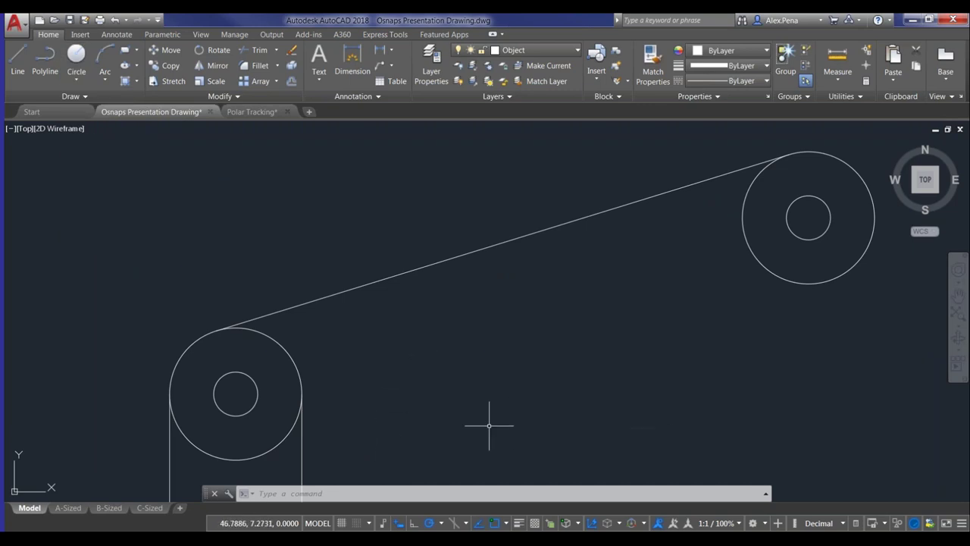
# Draw a line tangent to the undersides of the lower figure's left and right outer circles, using Tangent snap overrides at both ends
pyautogui.scroll(-2, 496, 386)
pyautogui.moveTo(453, 350); pyautogui.dragTo(462, 325, button='middle')
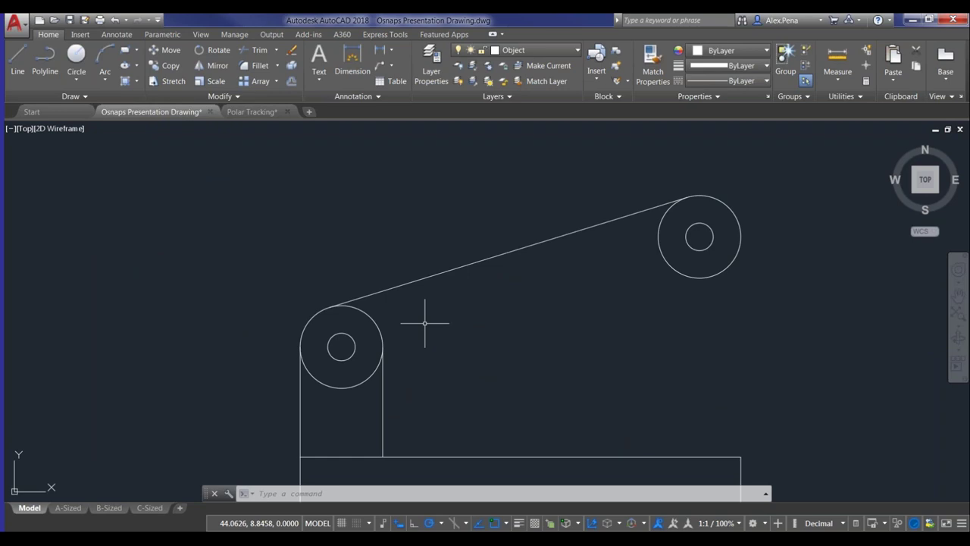
pyautogui.scroll(-3, 474, 278)
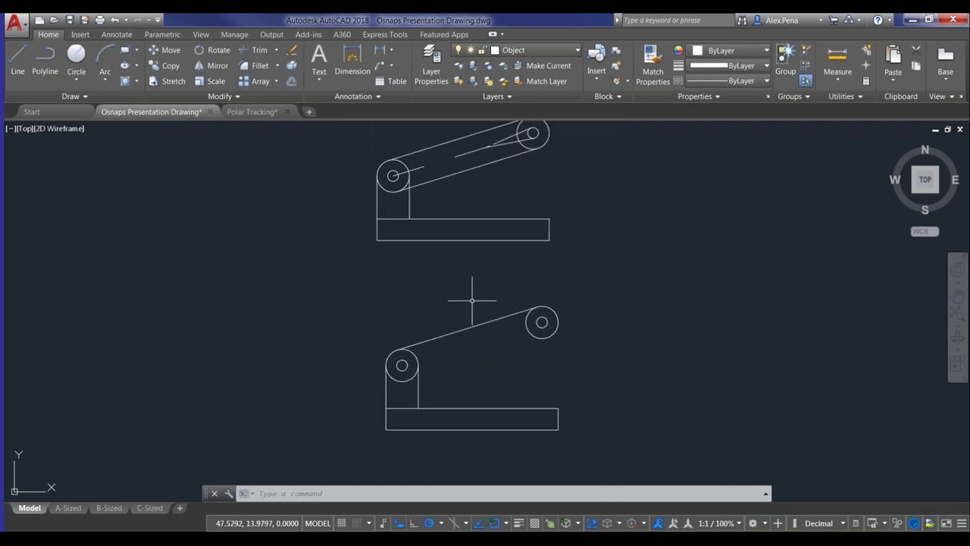
pyautogui.scroll(3, 451, 379)
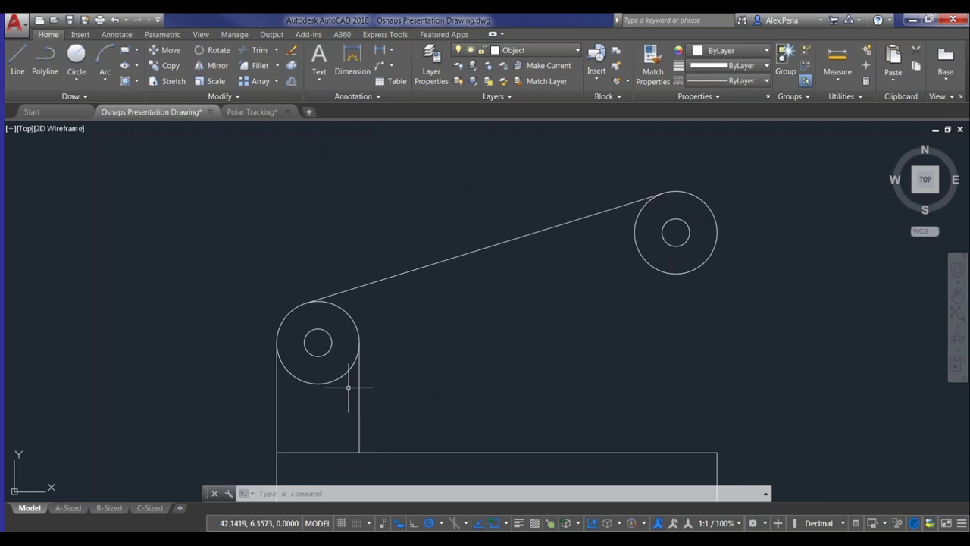
pyautogui.write('l')
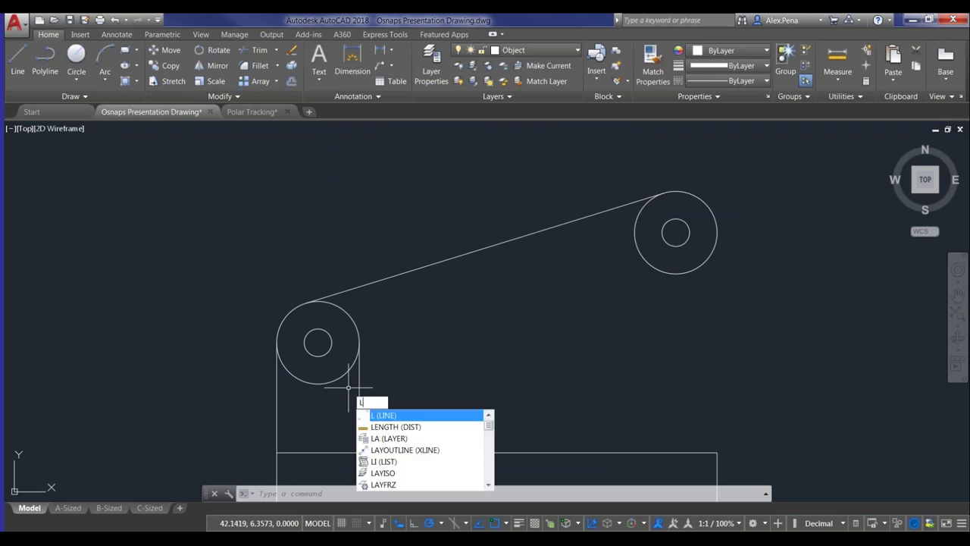
pyautogui.press('Return')
pyautogui.keyDown('shift'); pyautogui.rightClick(349, 388); pyautogui.keyUp('shift')
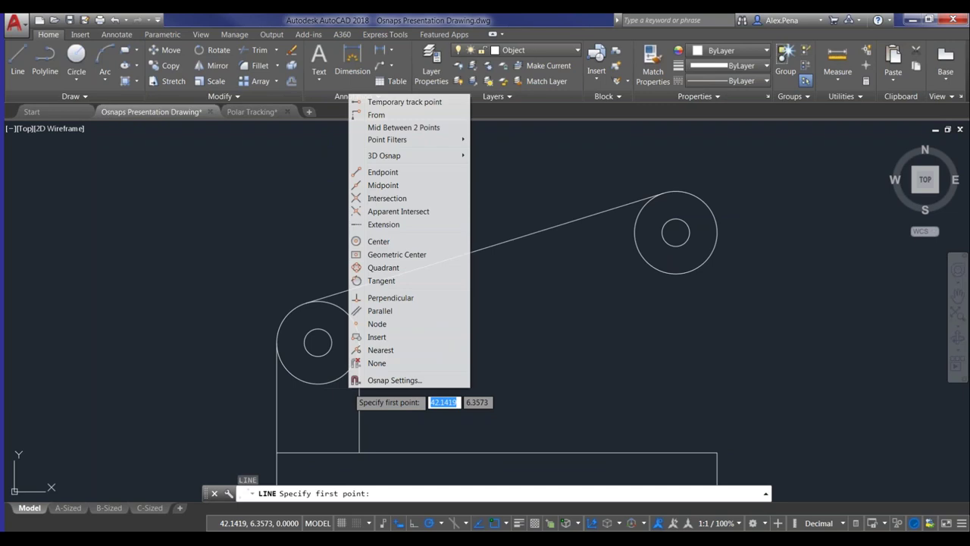
pyautogui.click(413, 281)
pyautogui.click(330, 381)
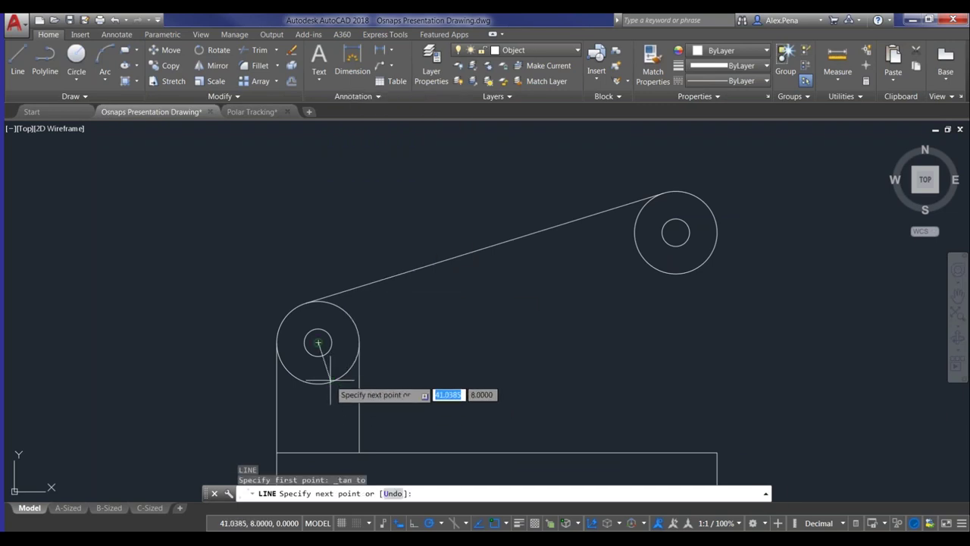
pyautogui.keyDown('shift'); pyautogui.rightClick(631, 300); pyautogui.keyUp('shift')
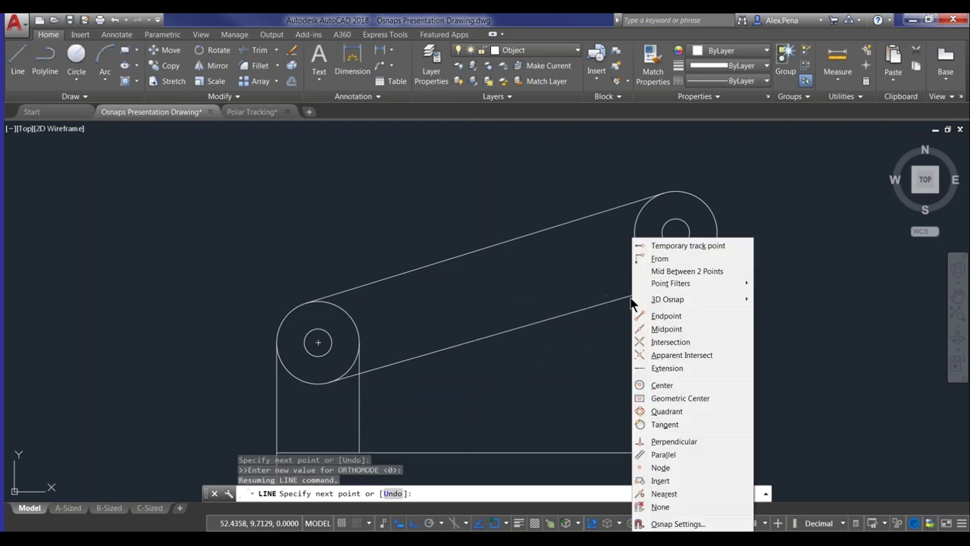
pyautogui.click(665, 425)
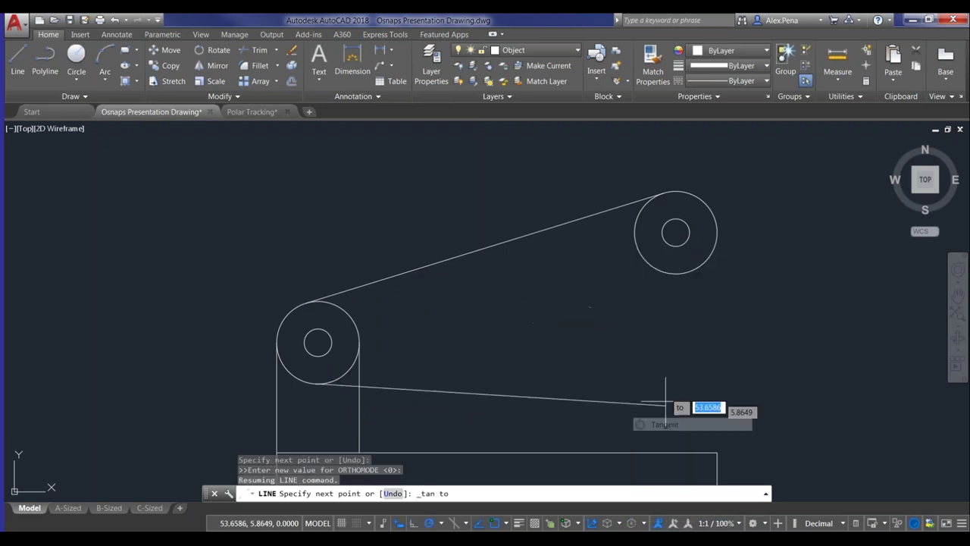
pyautogui.click(689, 271)
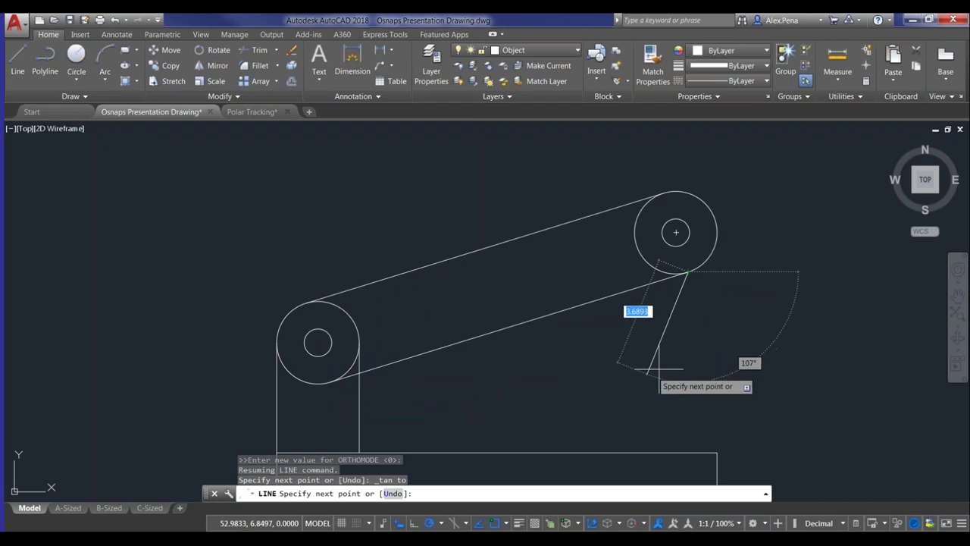
pyautogui.press('Escape')
# Review which running object snaps are enabled
pyautogui.scroll(-3, 572, 359)
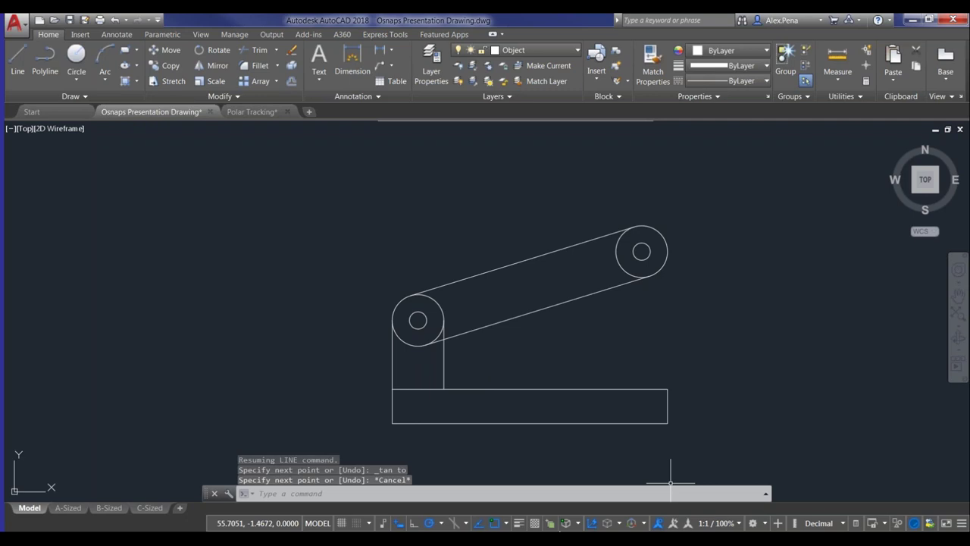
pyautogui.click(507, 523)
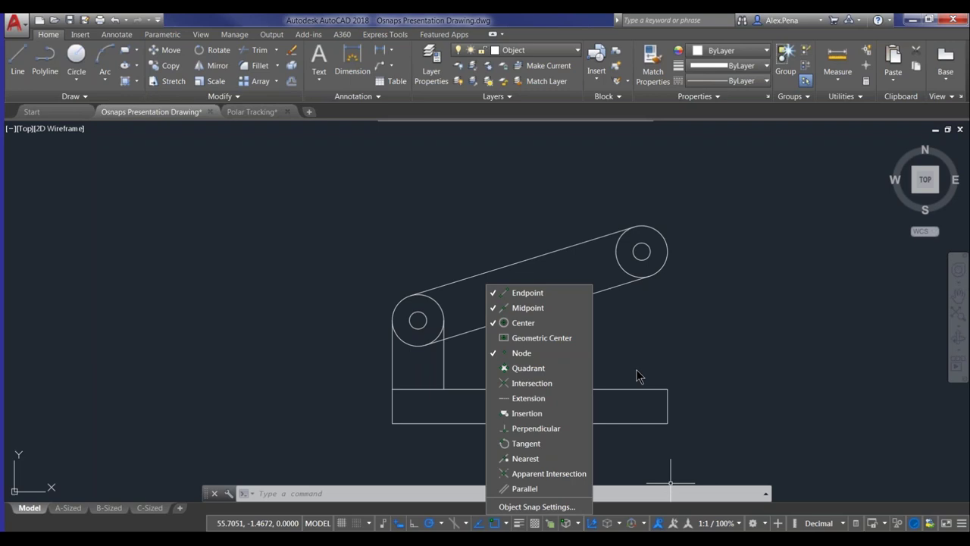
pyautogui.click(652, 350)
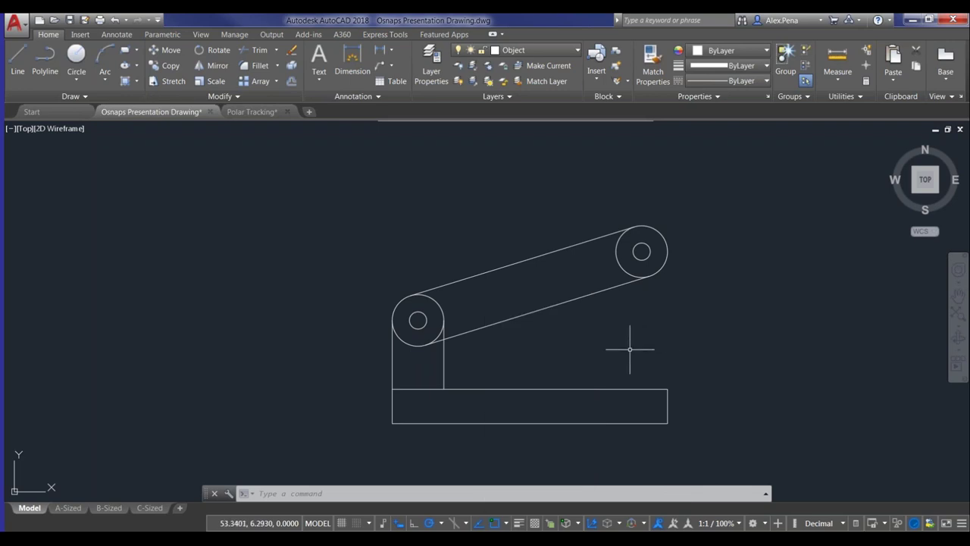
# Examine the inner lines of the completed upper arm and compare them with the lower figure
pyautogui.scroll(2, 535, 346)
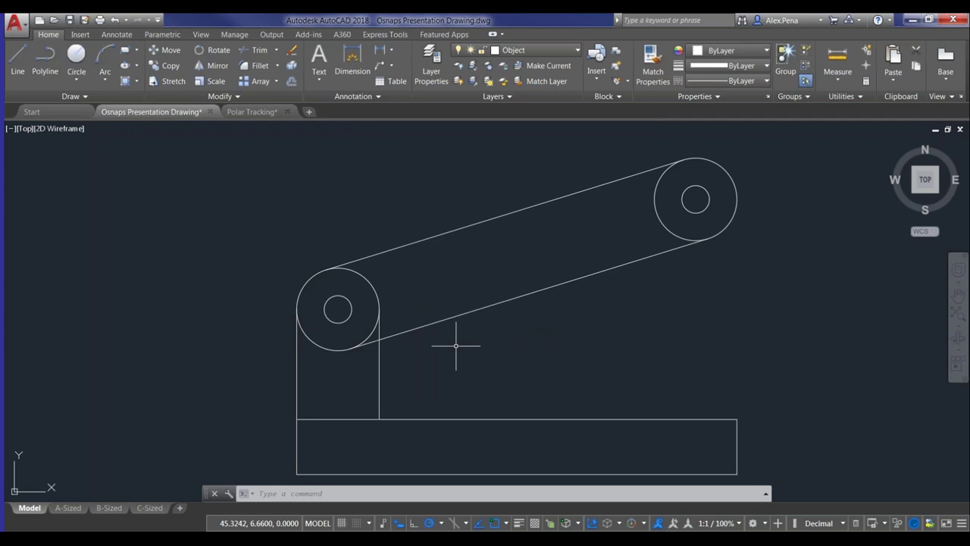
pyautogui.scroll(-2, 455, 333)
pyautogui.scroll(-2, 481, 252)
pyautogui.moveTo(481, 252); pyautogui.dragTo(455, 333, button='middle')
pyautogui.scroll(3, 459, 210)
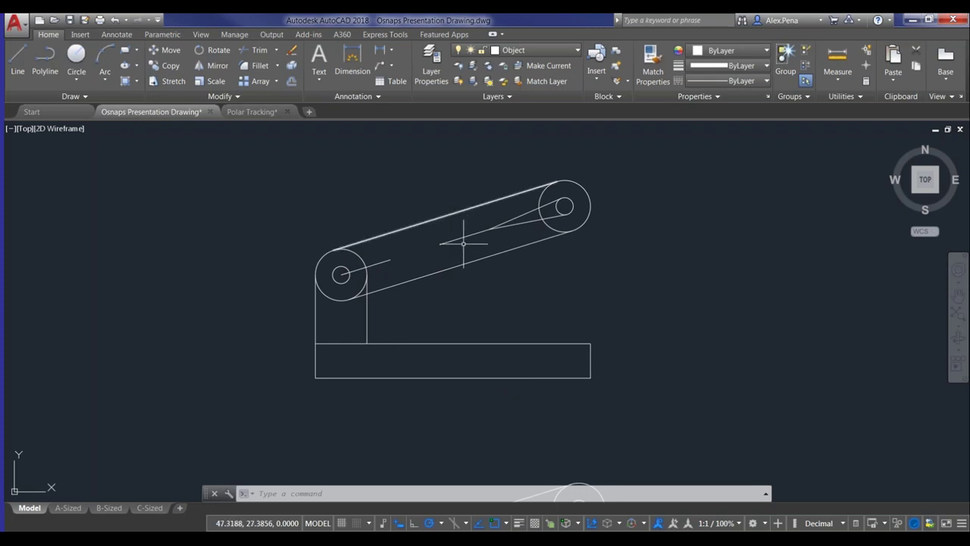
pyautogui.scroll(2, 400, 270)
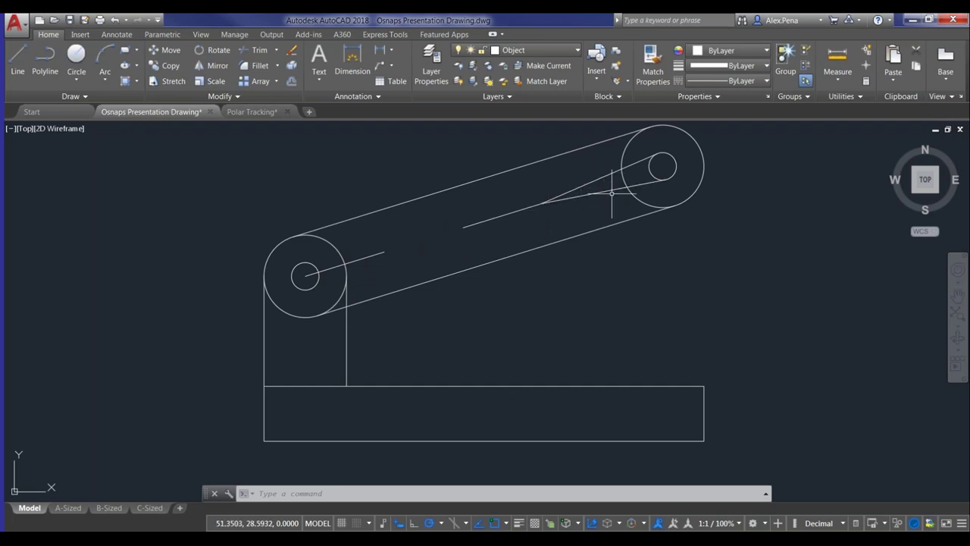
pyautogui.scroll(-2, 499, 350)
pyautogui.moveTo(493, 368); pyautogui.dragTo(518, 225, button='middle')
pyautogui.scroll(-2, 508, 351)
pyautogui.moveTo(498, 366); pyautogui.dragTo(495, 327, button='middle')
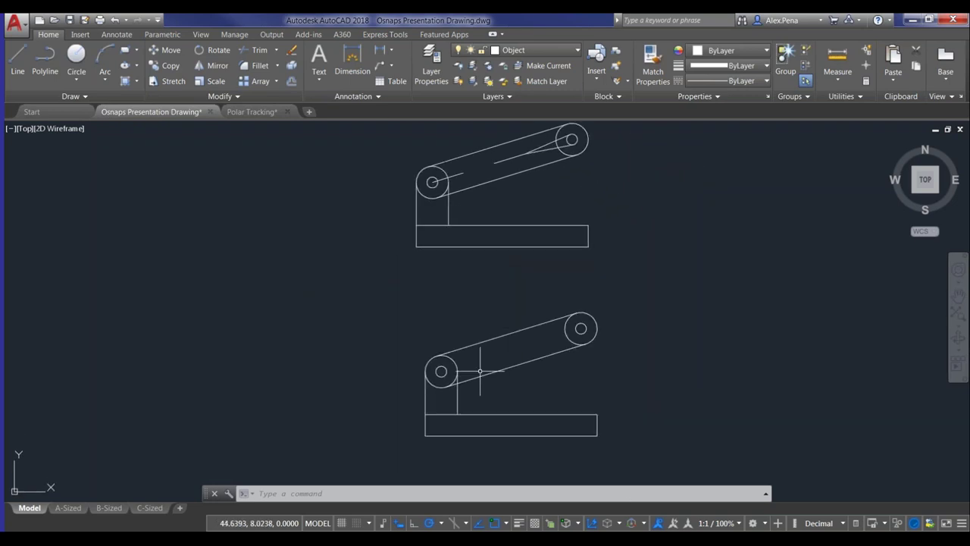
# Draw a 3-unit line from the center of the lower figure's left circles, using a Parallel snap override to the upper tangent line
pyautogui.scroll(2, 474, 375)
pyautogui.moveTo(461, 385); pyautogui.dragTo(450, 318, button='middle')
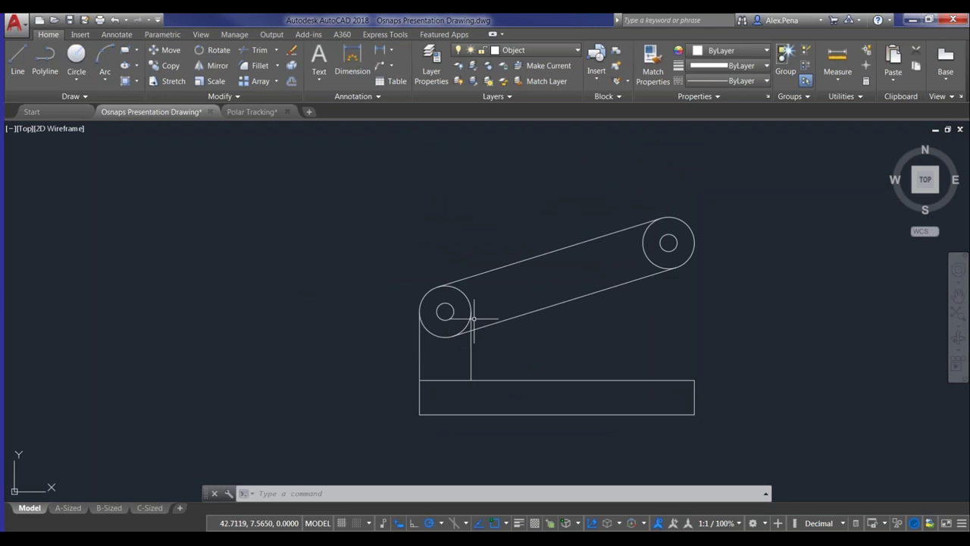
pyautogui.scroll(2, 470, 323)
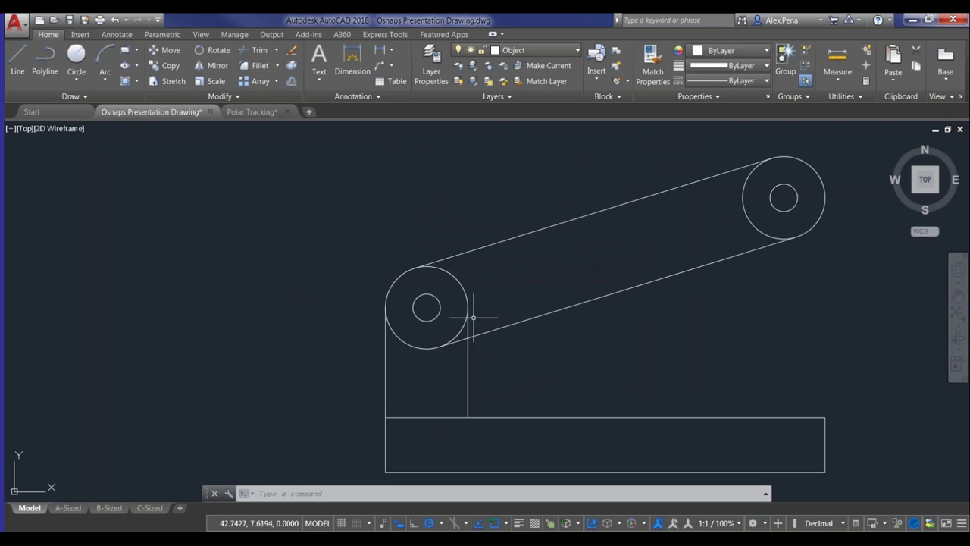
pyautogui.write('L')
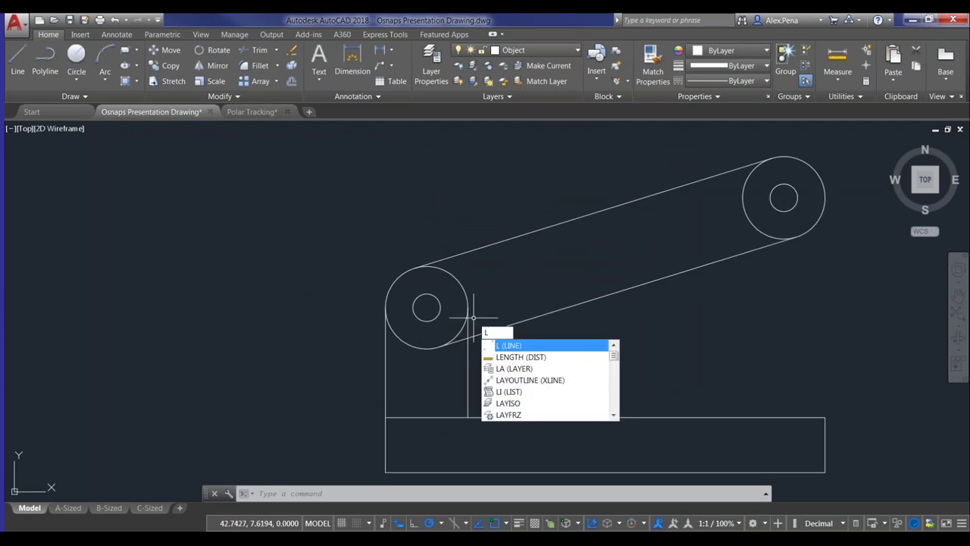
pyautogui.press('Return')
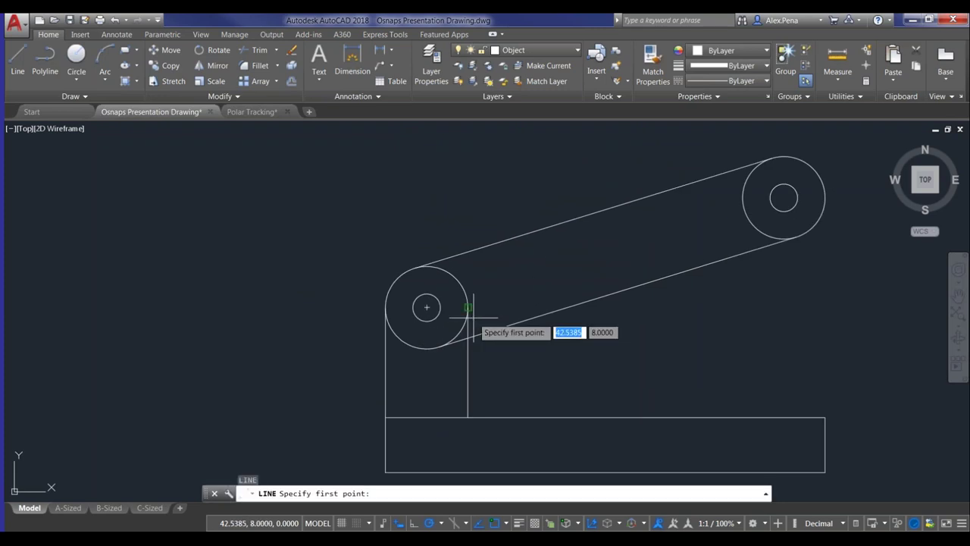
pyautogui.click(427, 307)
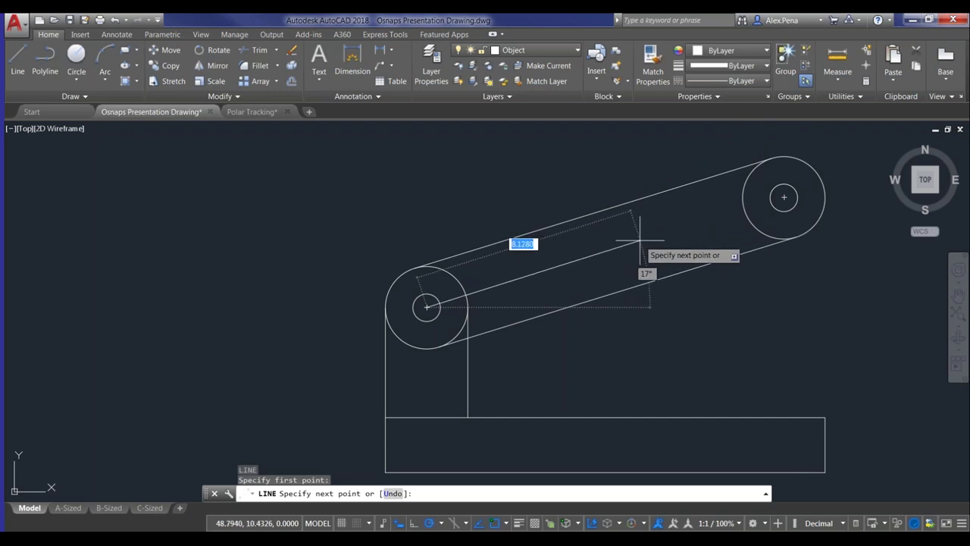
pyautogui.keyDown('shift'); pyautogui.rightClick(640, 241); pyautogui.keyUp('shift')
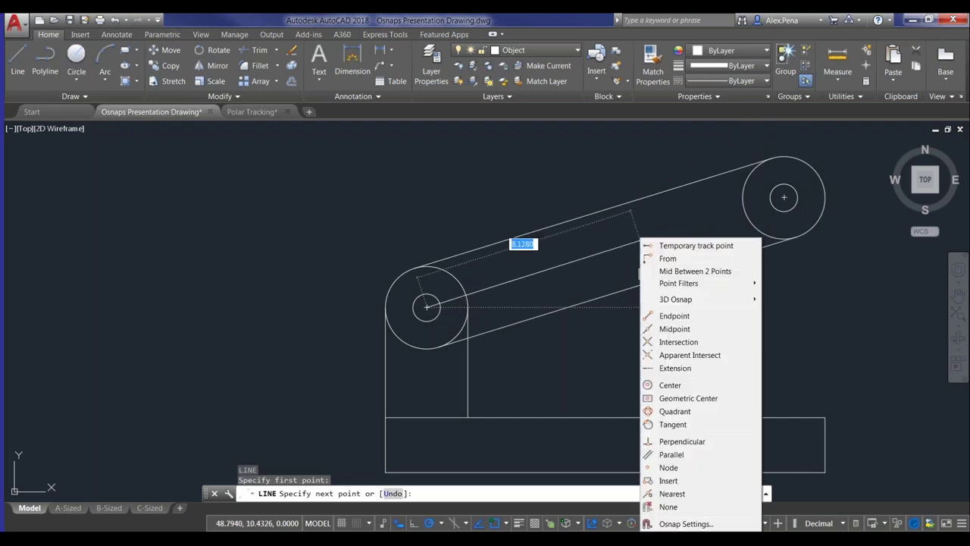
pyautogui.click(693, 454)
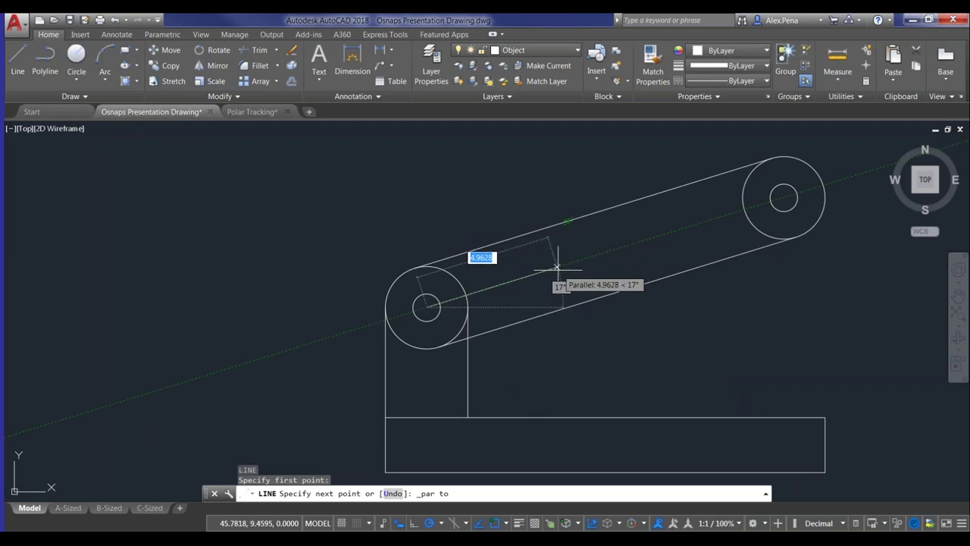
pyautogui.write('3')
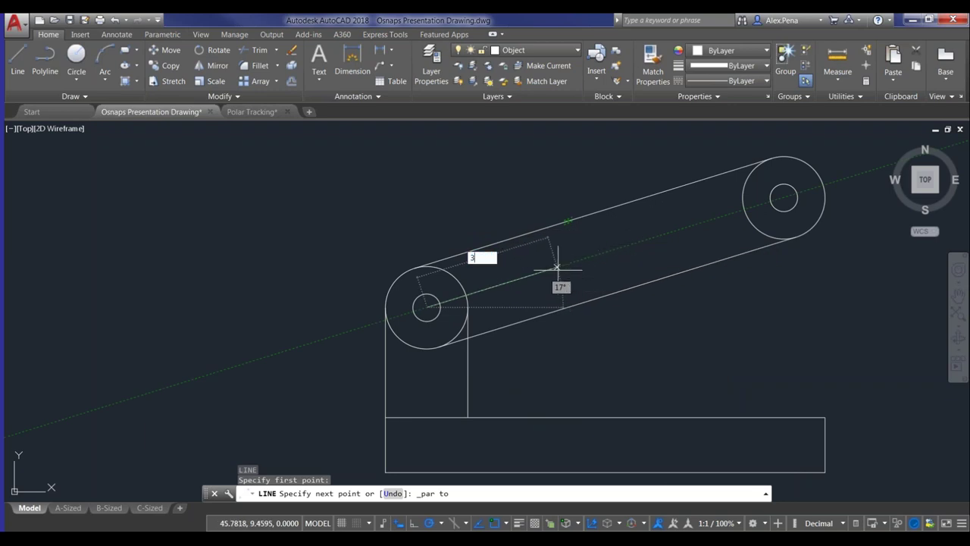
pyautogui.press('Return')
pyautogui.press('Escape')
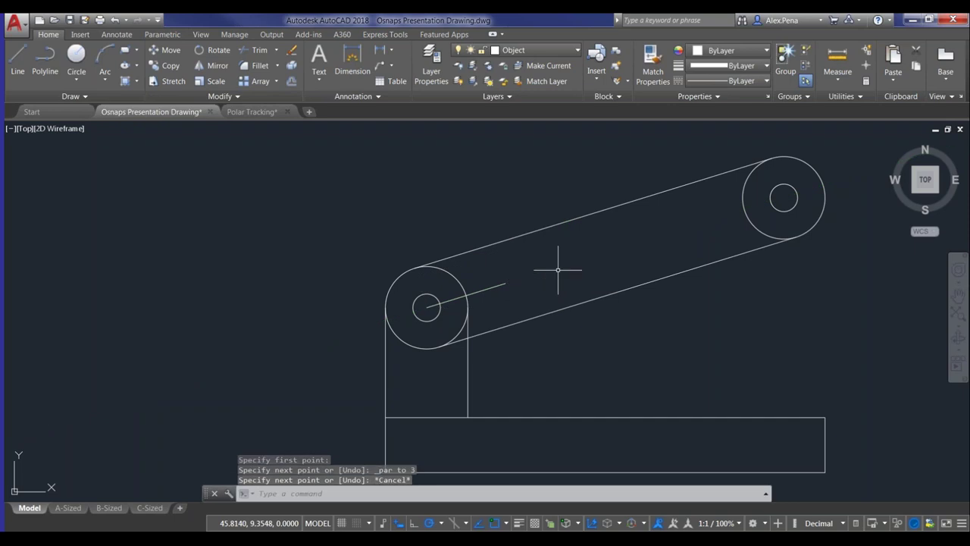
# Try to draw a second 3-unit inner line beyond the first one, using an Extension override for its start and a Parallel override for its direction
pyautogui.scroll(-2, 520, 285)
pyautogui.moveTo(543, 230); pyautogui.dragTo(468, 56, button='middle')
pyautogui.scroll(-4, 440, 271)
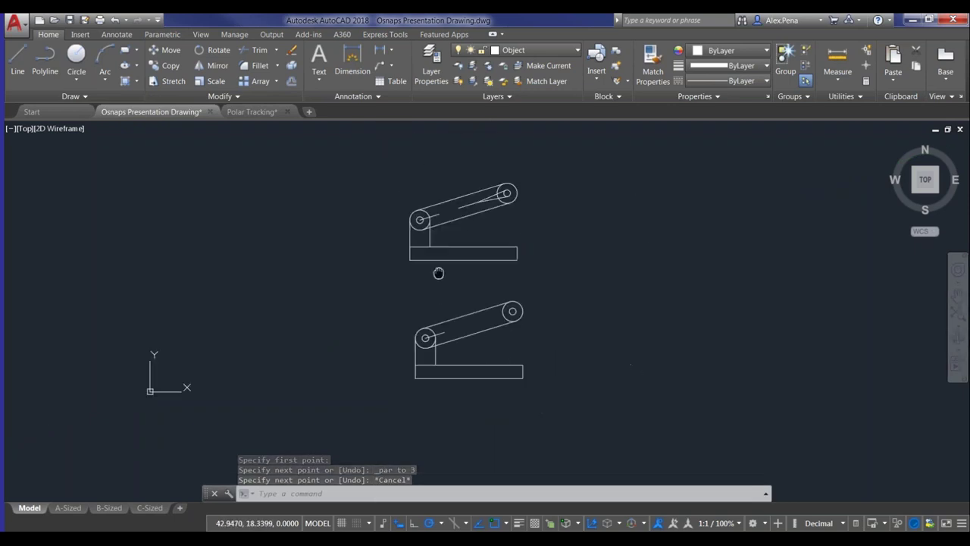
pyautogui.scroll(6, 470, 333)
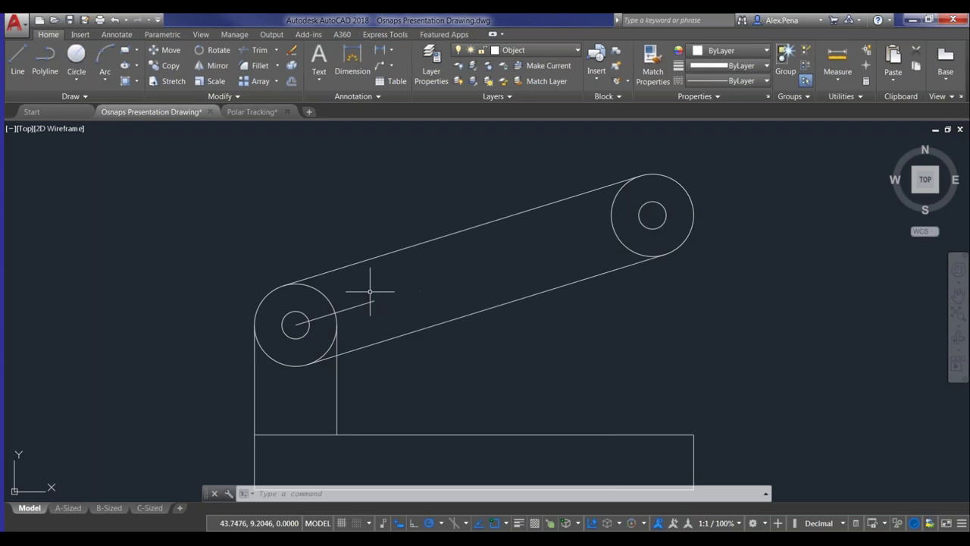
pyautogui.write('L')
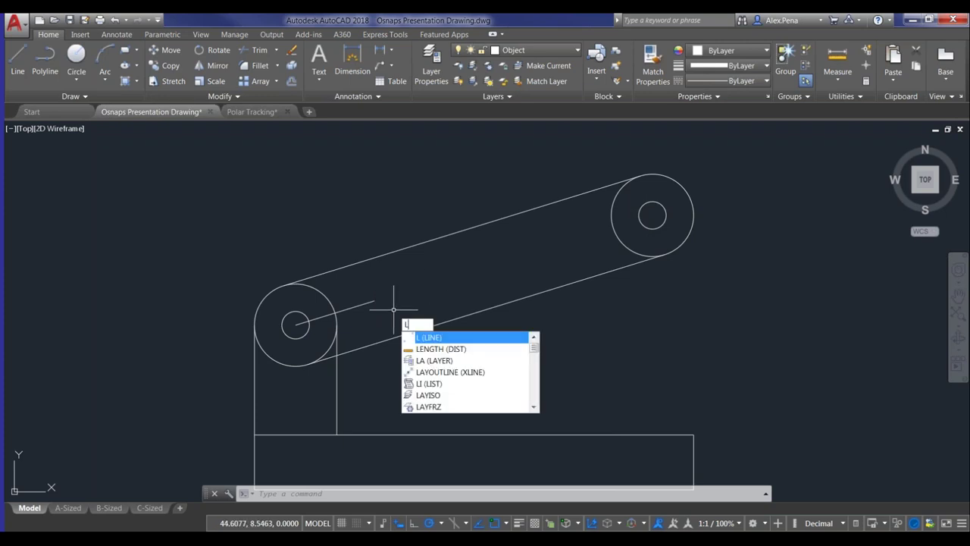
pyautogui.press('Return')
pyautogui.keyDown('shift'); pyautogui.rightClick(387, 315); pyautogui.keyUp('shift')
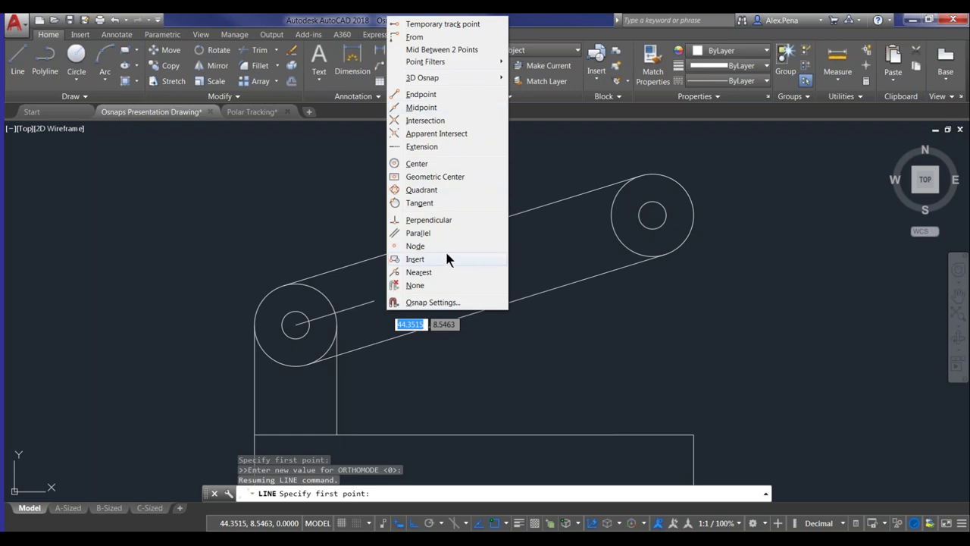
pyautogui.click(446, 148)
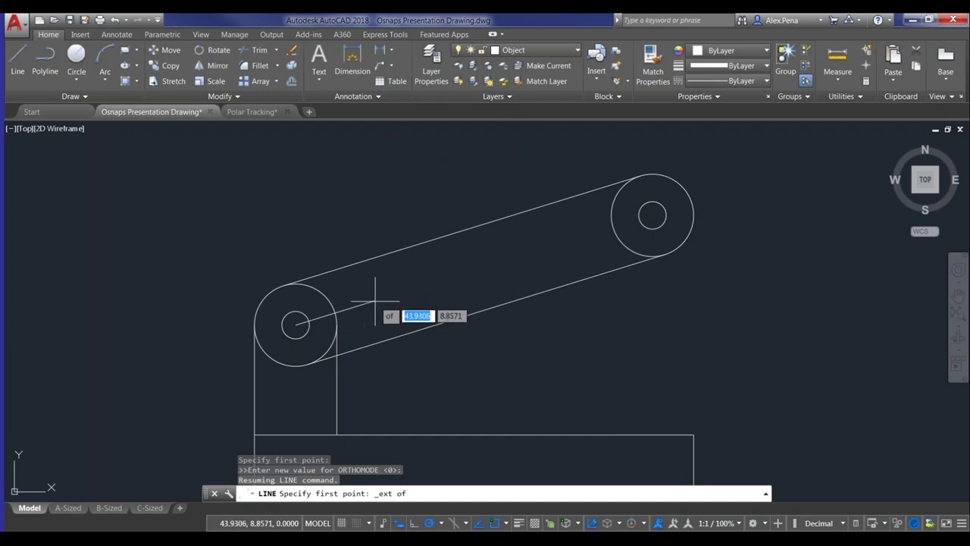
pyautogui.scroll(2, 369, 308)
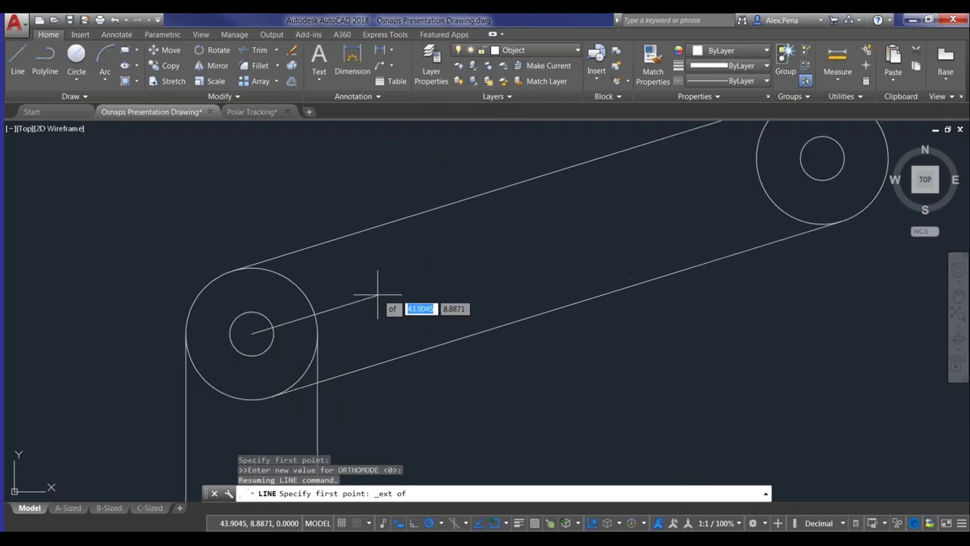
pyautogui.click(383, 294)
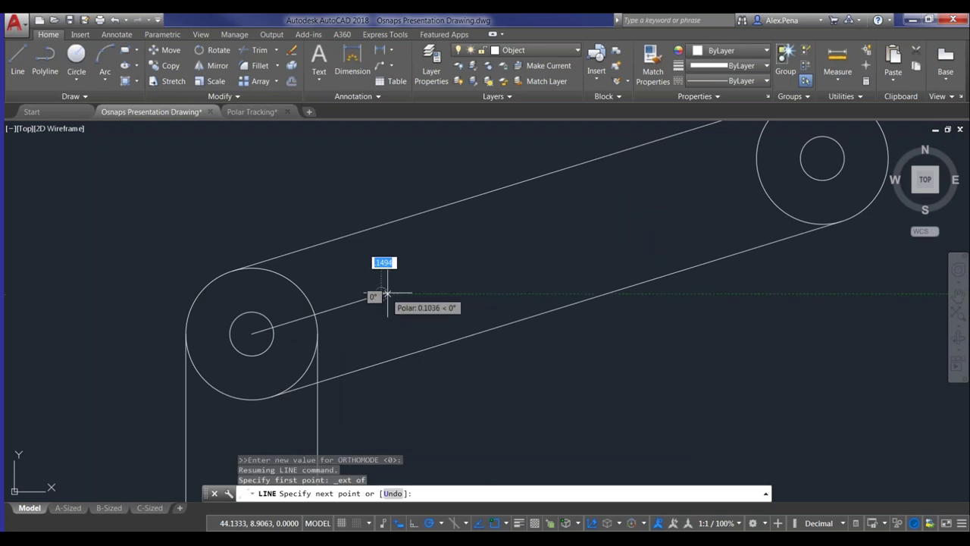
pyautogui.keyDown('shift'); pyautogui.rightClick(466, 271); pyautogui.keyUp('shift')
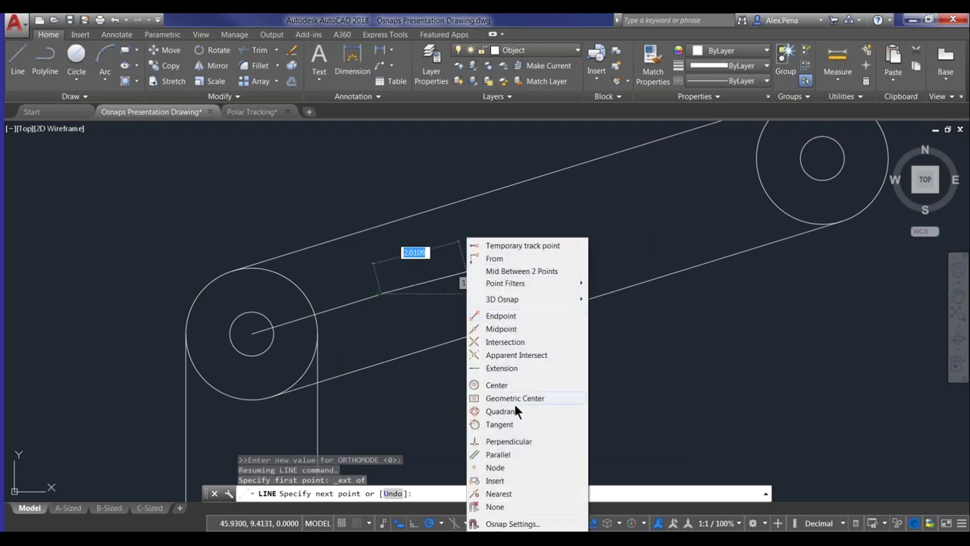
pyautogui.click(515, 454)
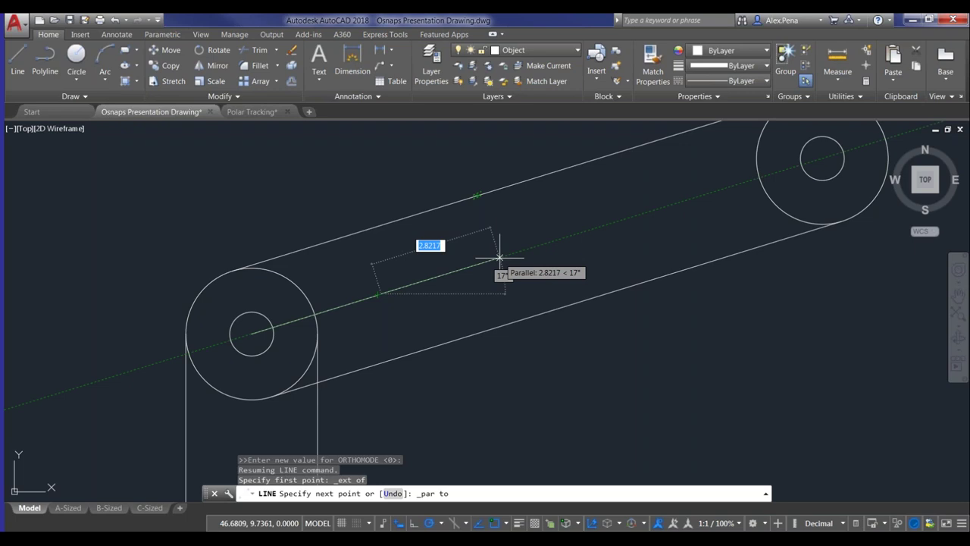
pyautogui.write('3')
pyautogui.press('Return')
pyautogui.press('Escape')
pyautogui.press('Escape')
# Erase the second inner line that starts at the end of the first one
pyautogui.click(494, 279)
pyautogui.click(457, 254)
pyautogui.press('Delete')
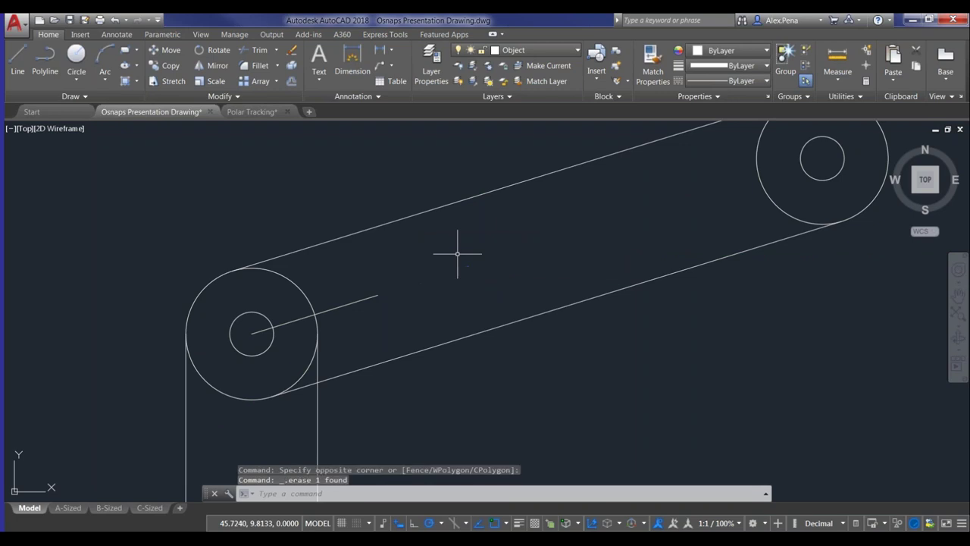
pyautogui.write('l')
pyautogui.press('Return')
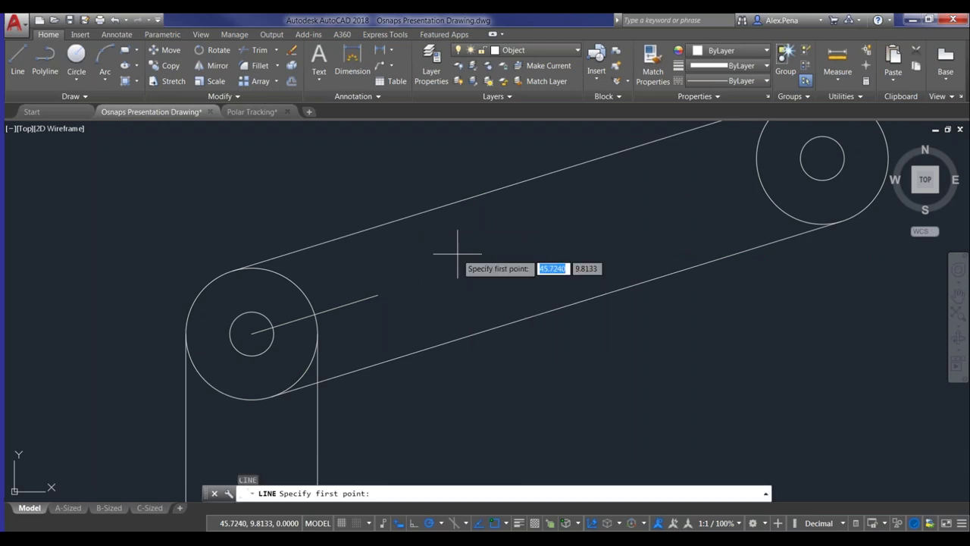
pyautogui.keyDown('shift'); pyautogui.rightClick(378, 294); pyautogui.keyUp('shift')
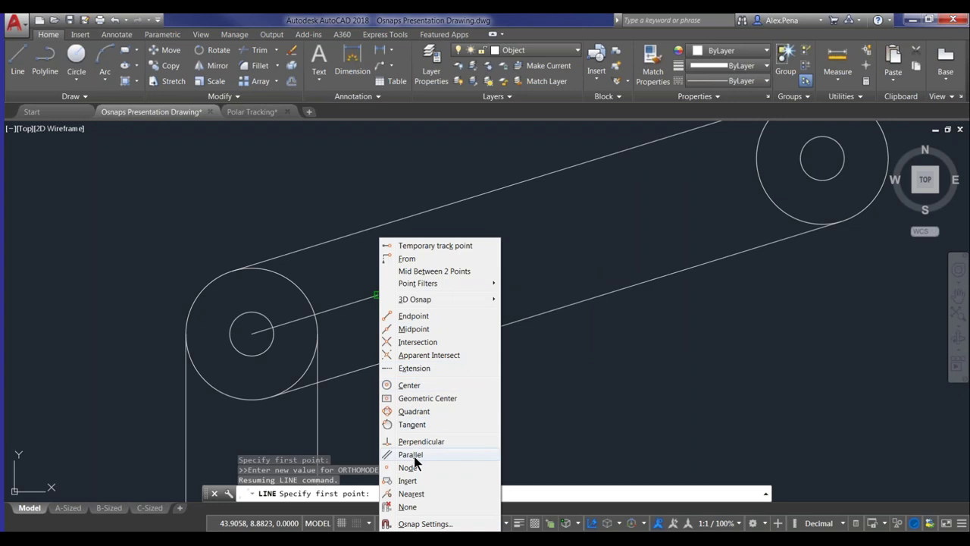
pyautogui.click(416, 369)
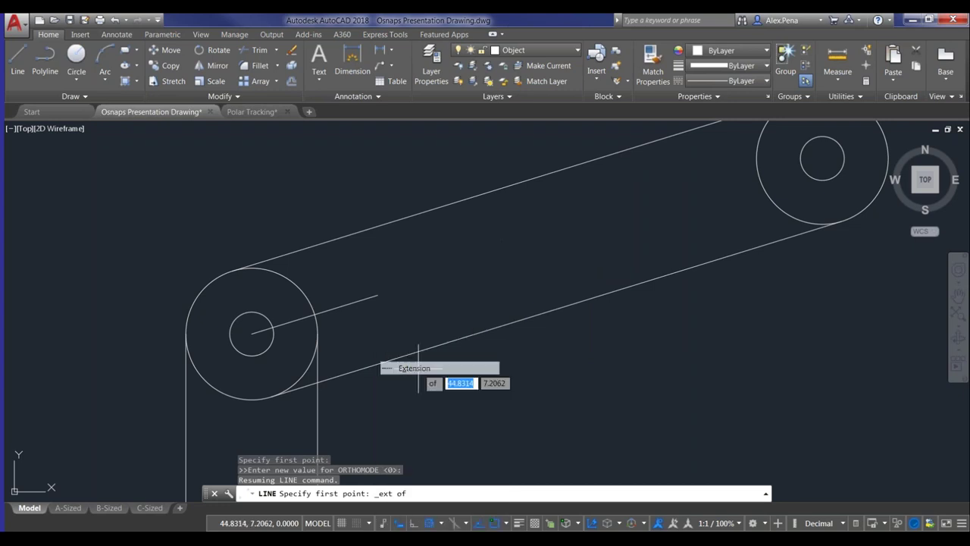
pyautogui.click(378, 291)
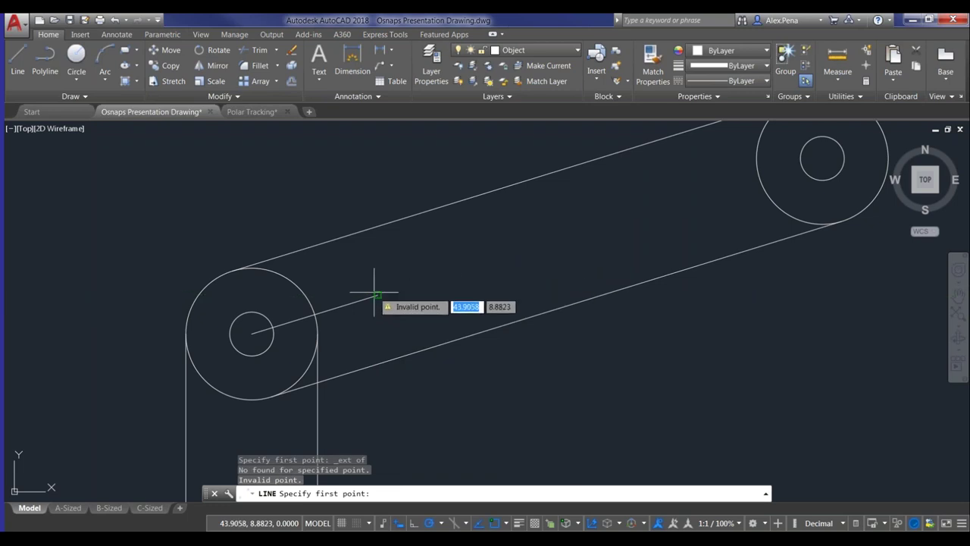
pyautogui.click(378, 295)
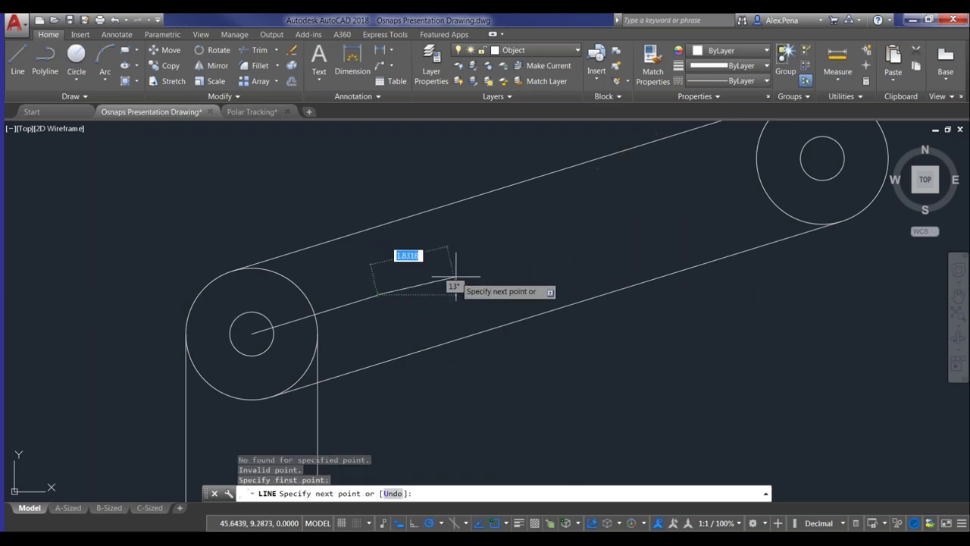
pyautogui.press('Escape')
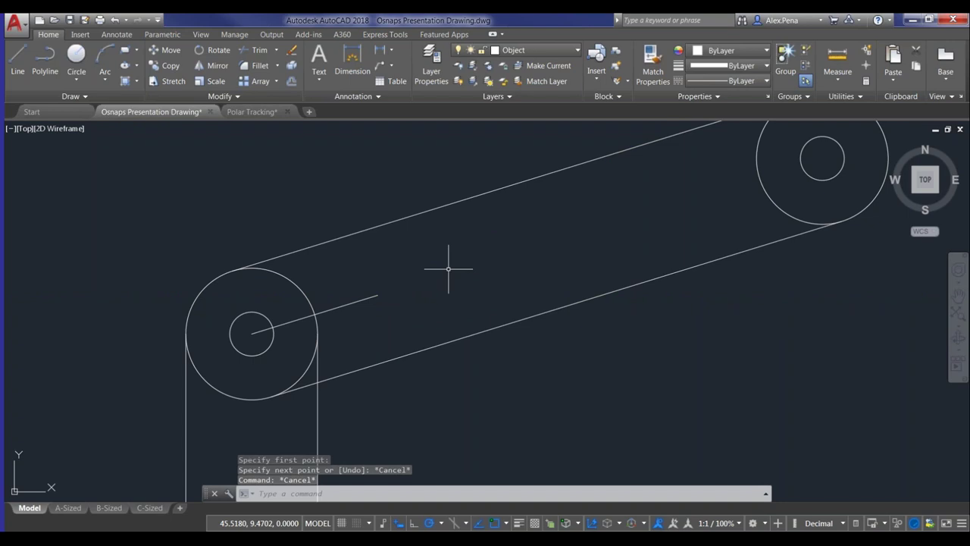
# Draw a 3-unit line starting 3 units along the first inner line's extension, using Extension and Parallel snap overrides to follow the upper tangent line
pyautogui.write('l')
pyautogui.press('Return')
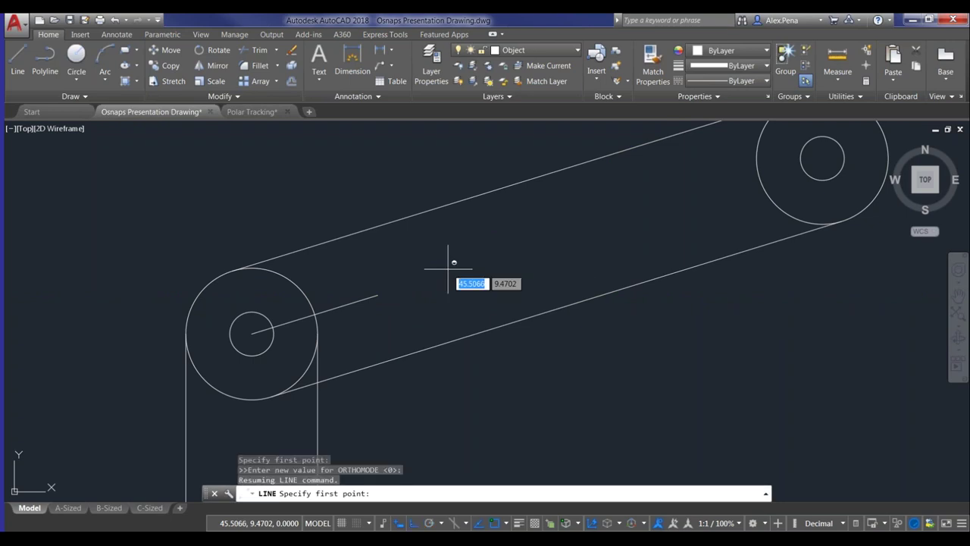
pyautogui.keyDown('shift'); pyautogui.rightClick(422, 280); pyautogui.keyUp('shift')
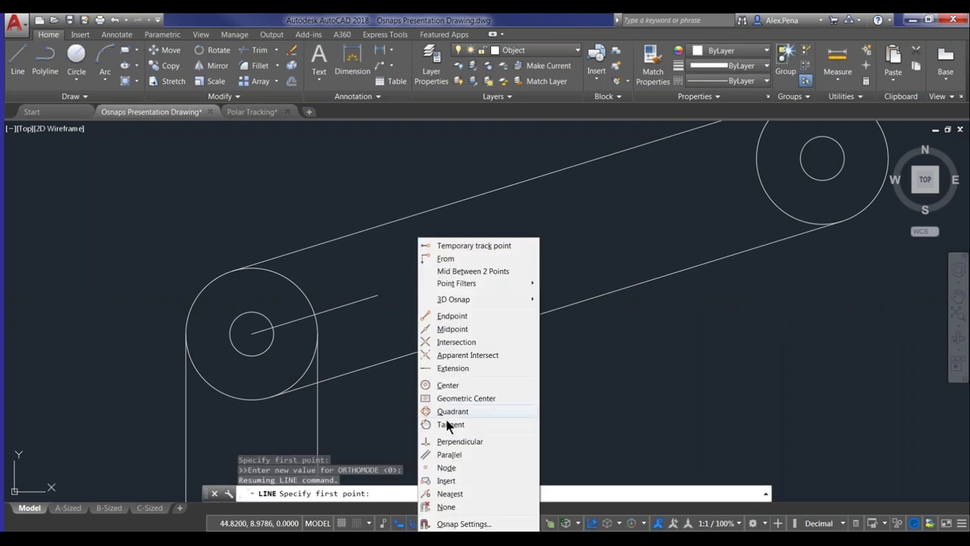
pyautogui.click(453, 369)
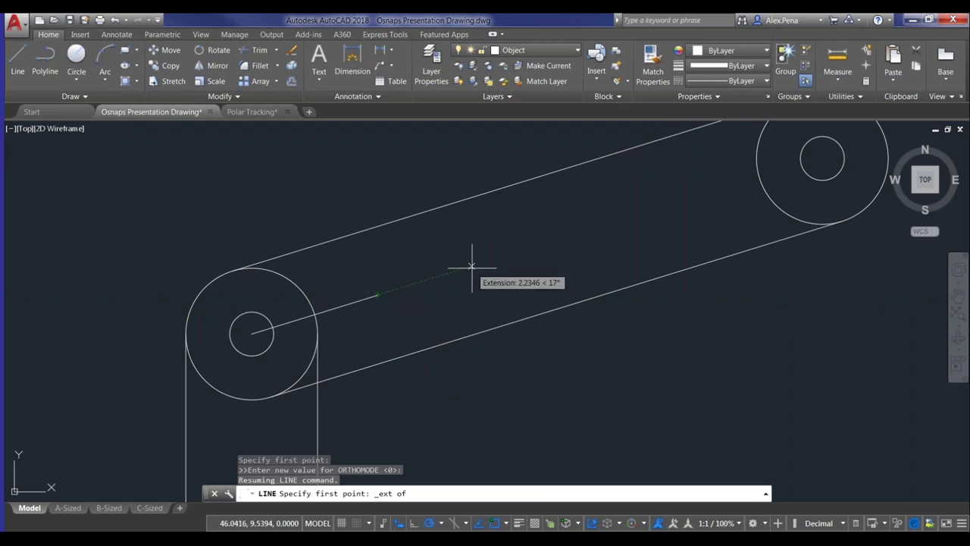
pyautogui.write('3')
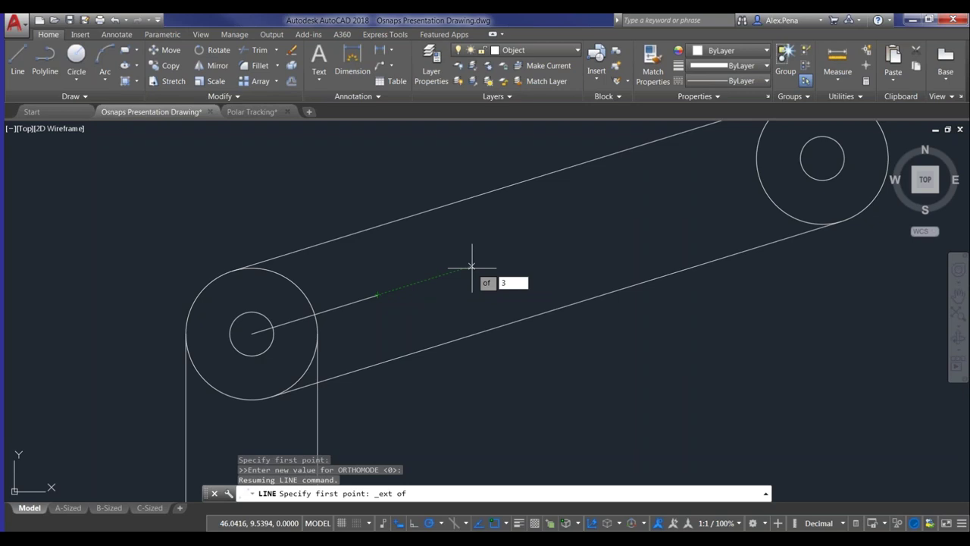
pyautogui.press('Return')
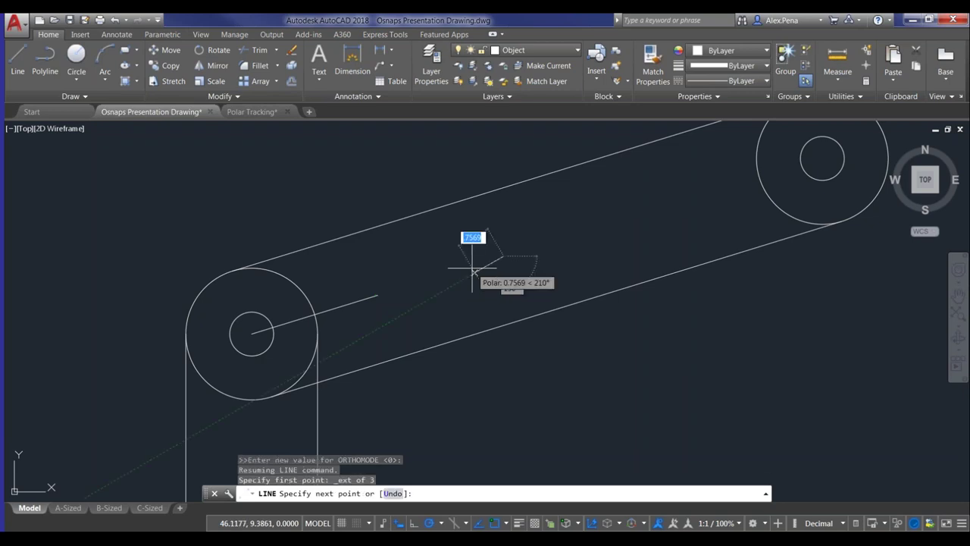
pyautogui.keyDown('shift'); pyautogui.rightClick(572, 229); pyautogui.keyUp('shift')
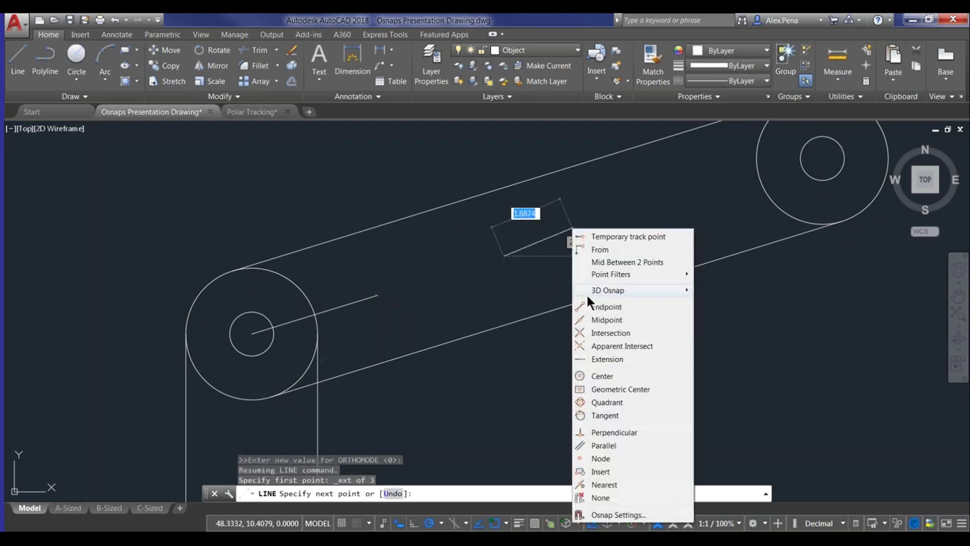
pyautogui.click(604, 446)
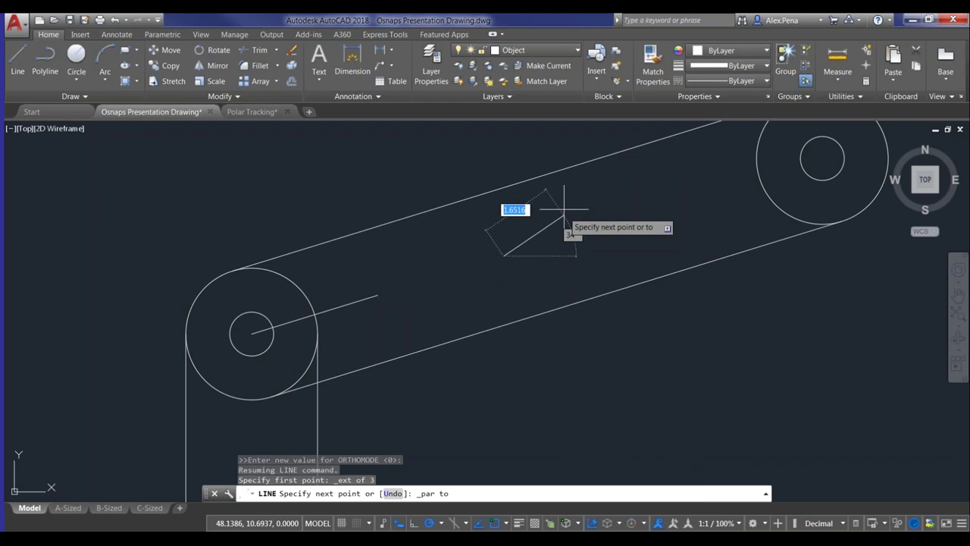
pyautogui.moveTo(564, 168)
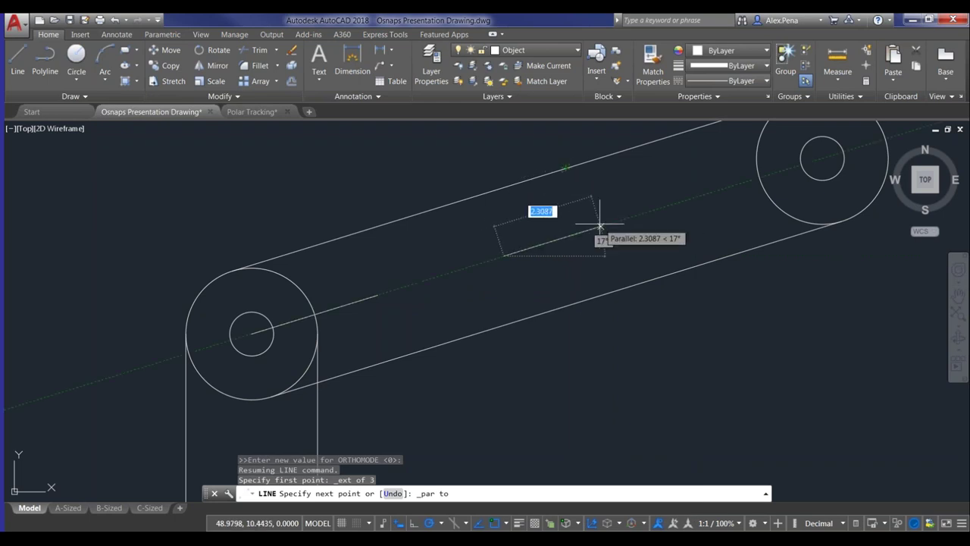
pyautogui.write('3')
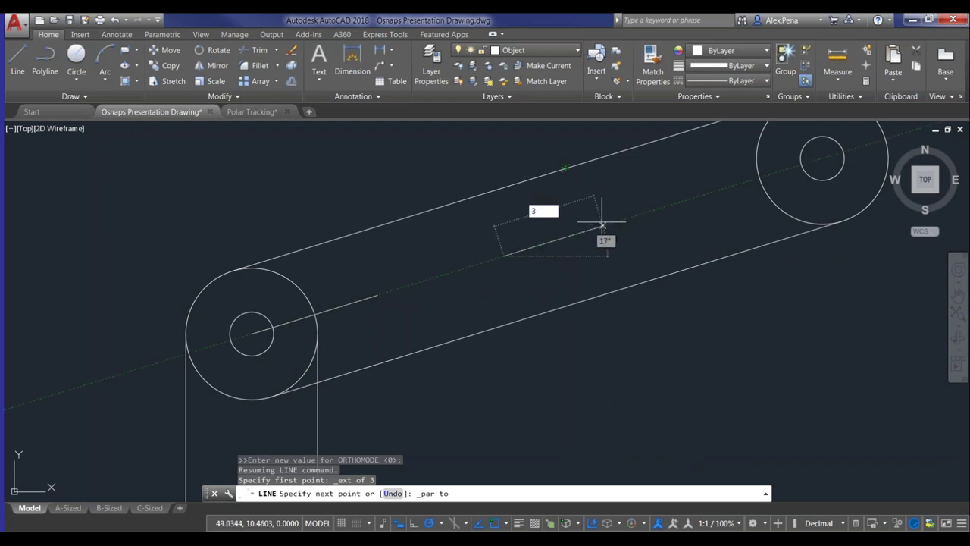
pyautogui.press('Return')
pyautogui.press('Escape')
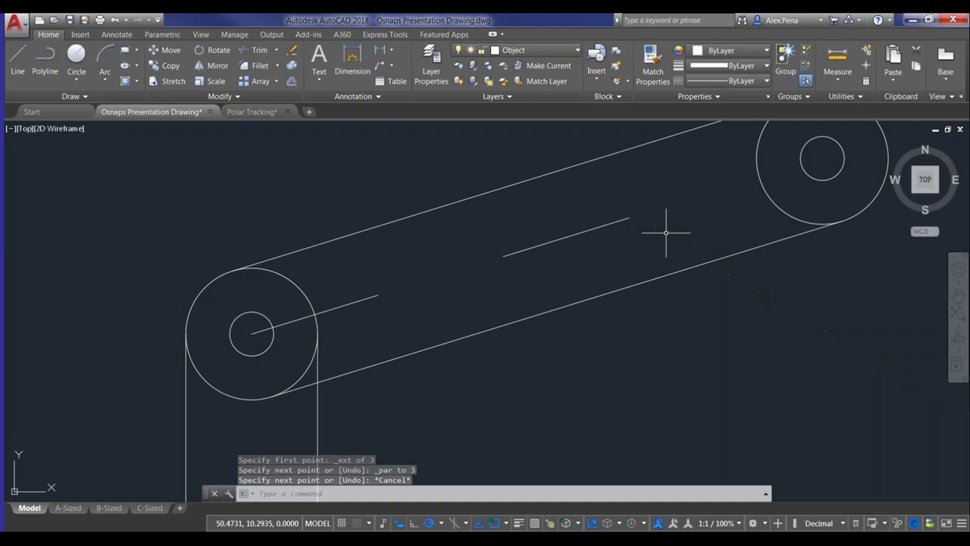
# Examine how the inner lines meet the small right circle in the finished upper figure
pyautogui.scroll(-2, 585, 296)
pyautogui.scroll(-4, 526, 310)
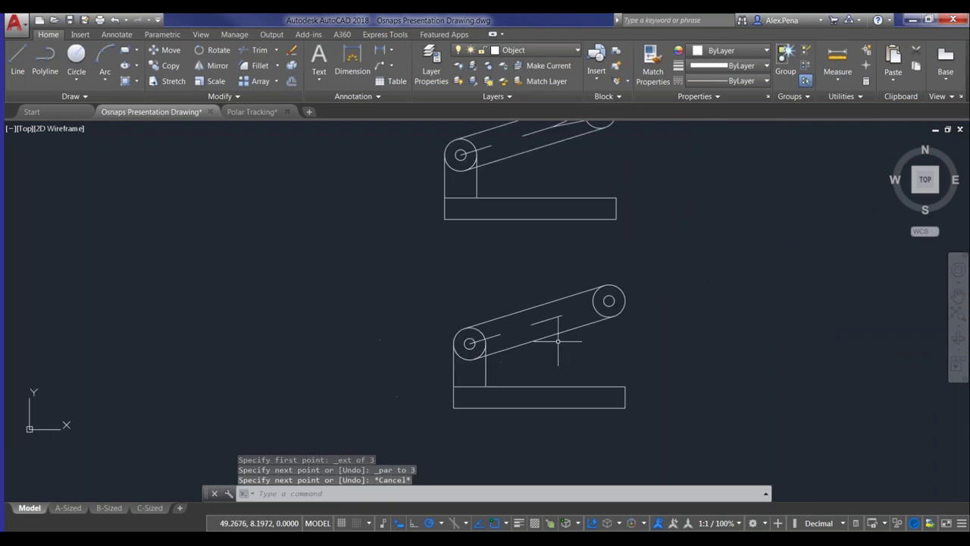
pyautogui.moveTo(561, 338); pyautogui.dragTo(549, 363, button='middle')
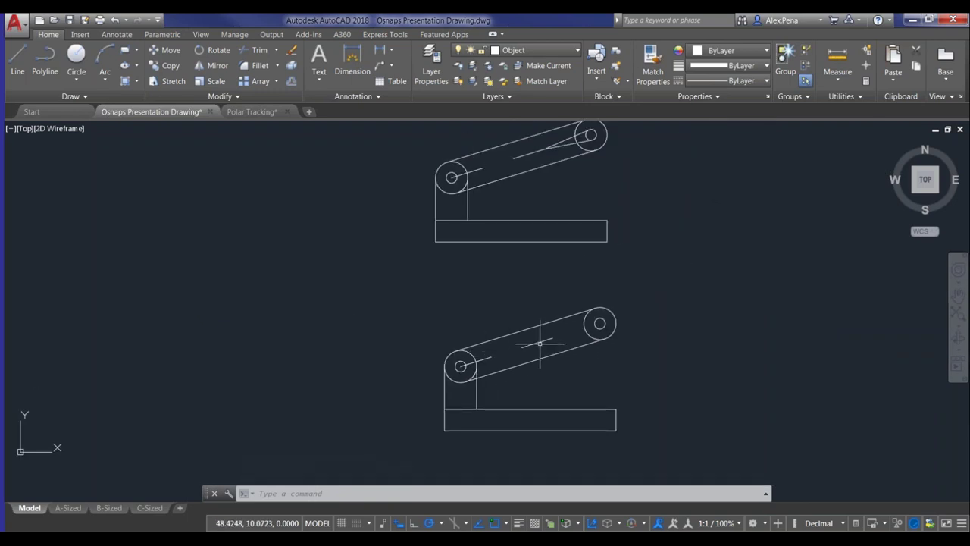
pyautogui.moveTo(591, 135); pyautogui.dragTo(529, 213, button='middle')
pyautogui.scroll(4, 548, 201)
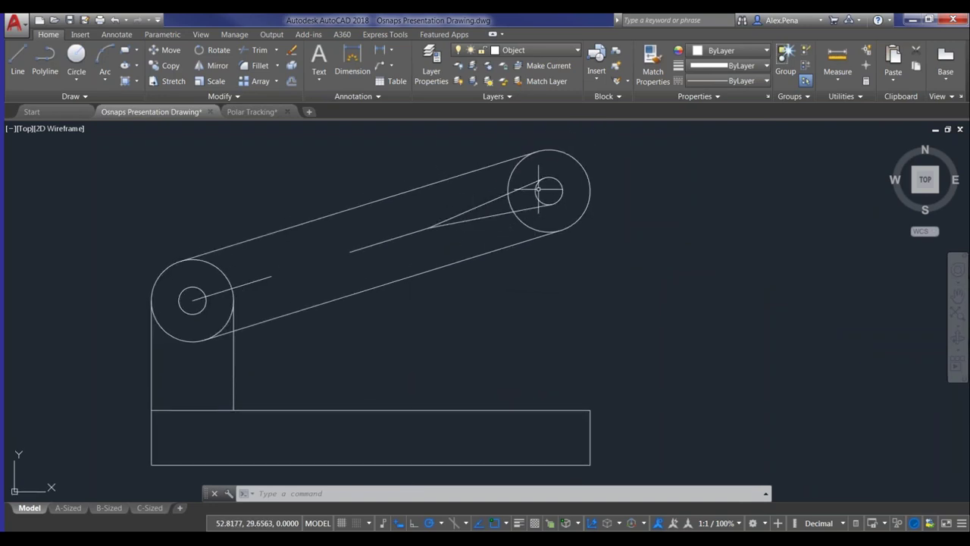
pyautogui.scroll(-2, 538, 303)
pyautogui.moveTo(531, 314); pyautogui.dragTo(503, 210, button='middle')
pyautogui.moveTo(500, 410); pyautogui.dragTo(495, 316, button='middle')
# Draw a line from the second inner line's free end to the upper side of the small right circle, using a Tangent snap override
pyautogui.scroll(2, 462, 347)
pyautogui.scroll(2, 462, 345)
pyautogui.write('l')
pyautogui.press('Return')
pyautogui.keyDown('shift'); pyautogui.rightClick(462, 333); pyautogui.keyUp('shift')
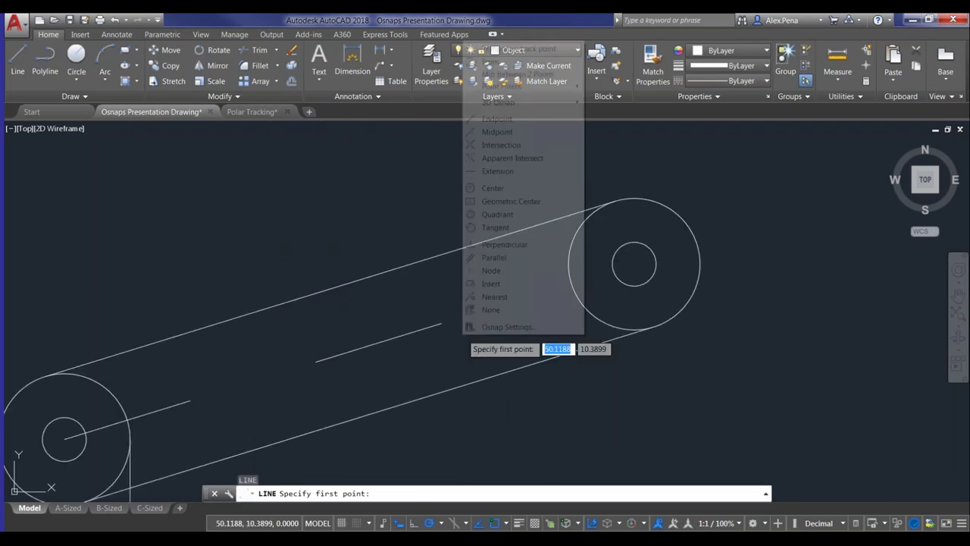
pyautogui.click(496, 228)
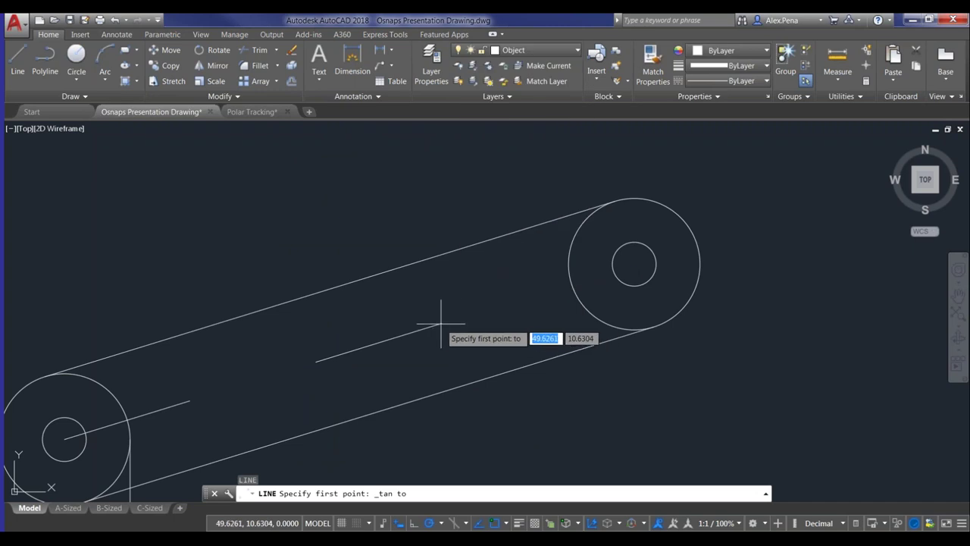
pyautogui.click(443, 322)
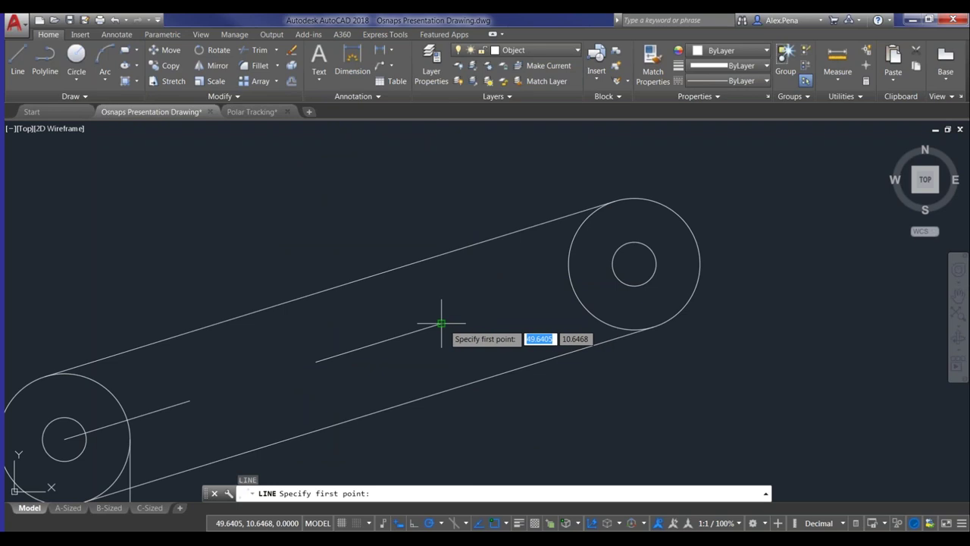
pyautogui.click(443, 322)
pyautogui.keyDown('shift'); pyautogui.rightClick(466, 316); pyautogui.keyUp('shift')
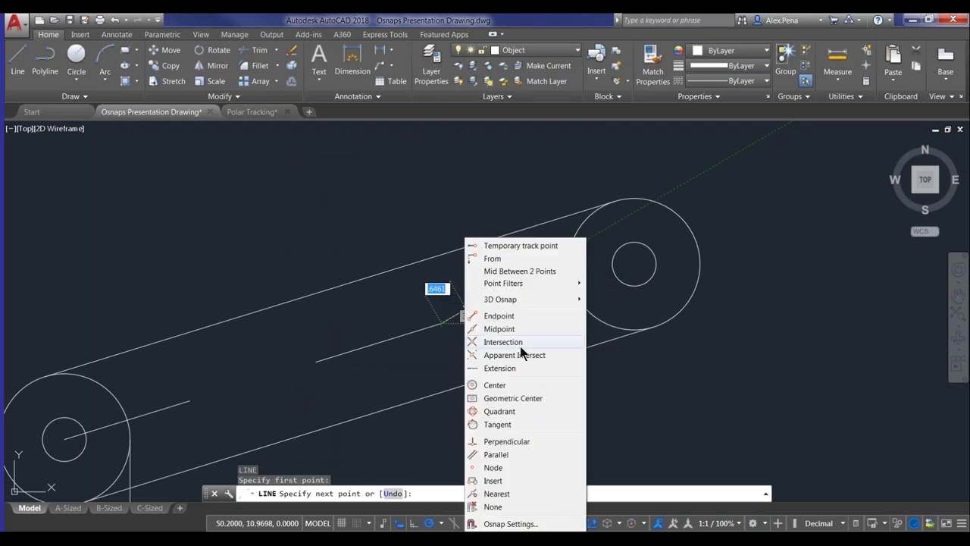
pyautogui.click(498, 424)
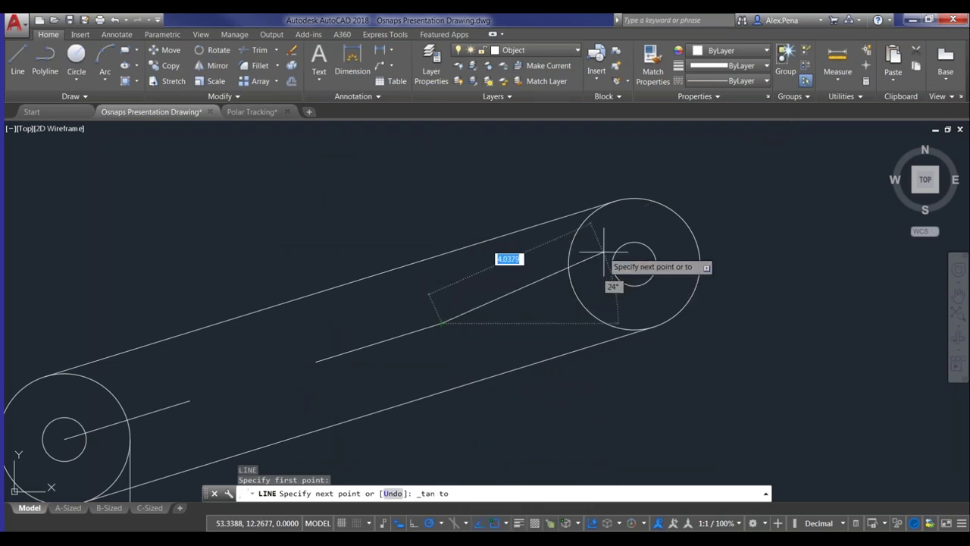
pyautogui.click(626, 243)
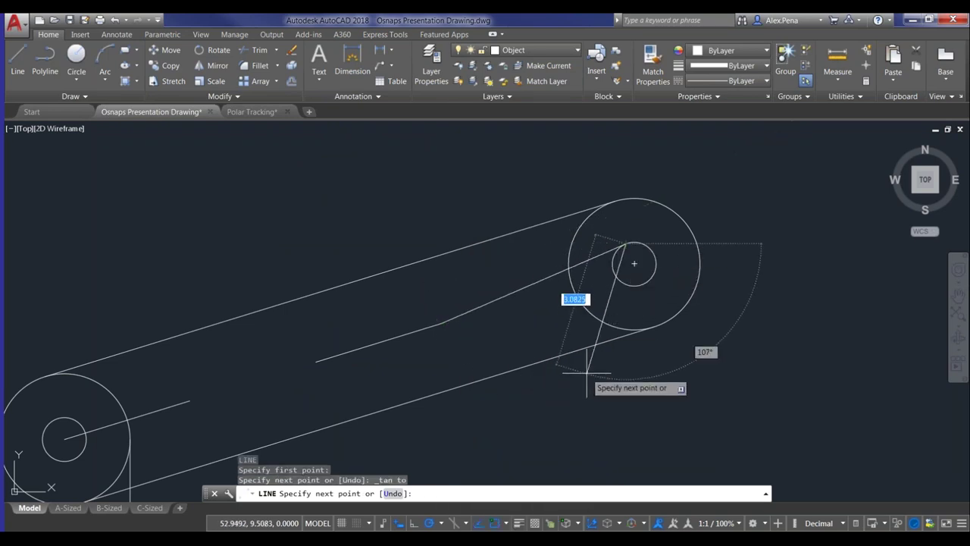
pyautogui.press('Return')
# Draw a second line from the same inner endpoint to the lower side of the small right circle, using a Tangent snap override
pyautogui.write('l')
pyautogui.press('Return')
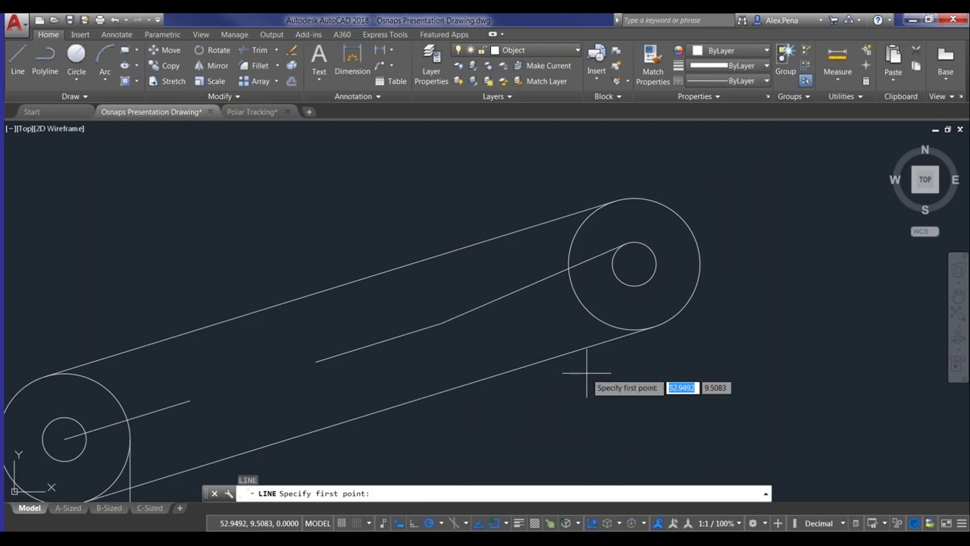
pyautogui.click(441, 323)
pyautogui.keyDown('shift'); pyautogui.rightClick(517, 311); pyautogui.keyUp('shift')
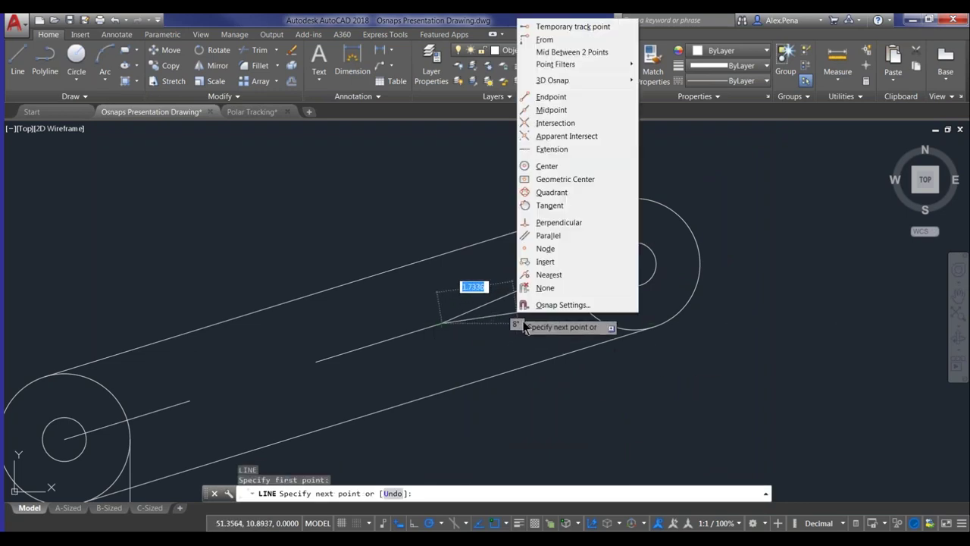
pyautogui.click(561, 206)
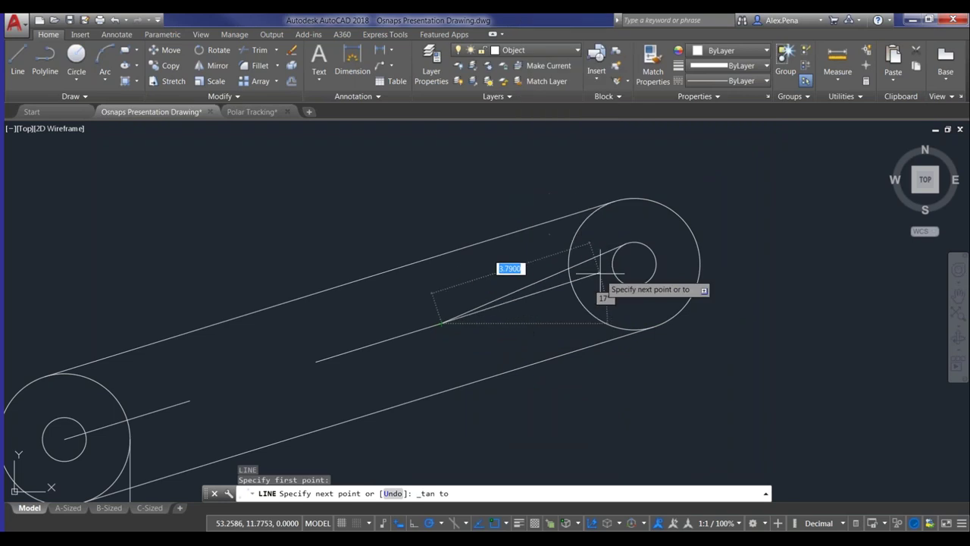
pyautogui.press('Escape')
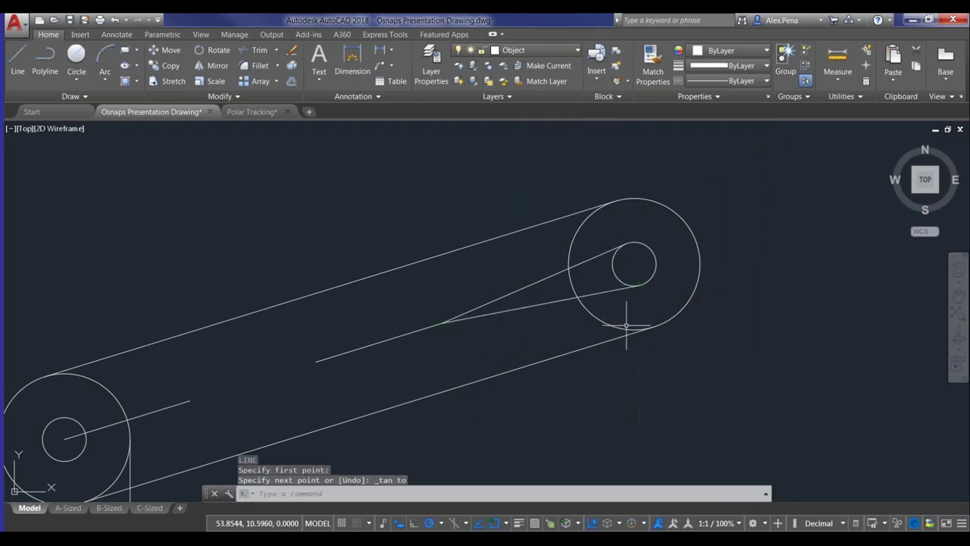
# Compare the completed lower figure with the upper one and review which running object snaps are enabled
pyautogui.scroll(-3, 621, 331)
pyautogui.scroll(-2, 603, 372)
pyautogui.moveTo(576, 383); pyautogui.dragTo(581, 319, button='middle')
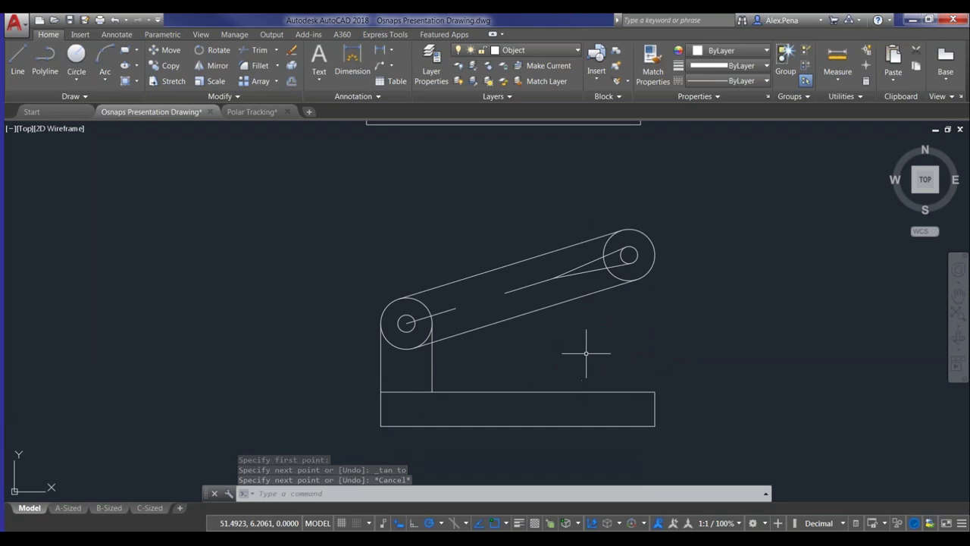
pyautogui.scroll(-2, 582, 345)
pyautogui.moveTo(581, 342)
pyautogui.mouseDown(button='middle')
pyautogui.moveTo(560, 318)
pyautogui.moveTo(547, 324)
pyautogui.mouseUp(button='middle')
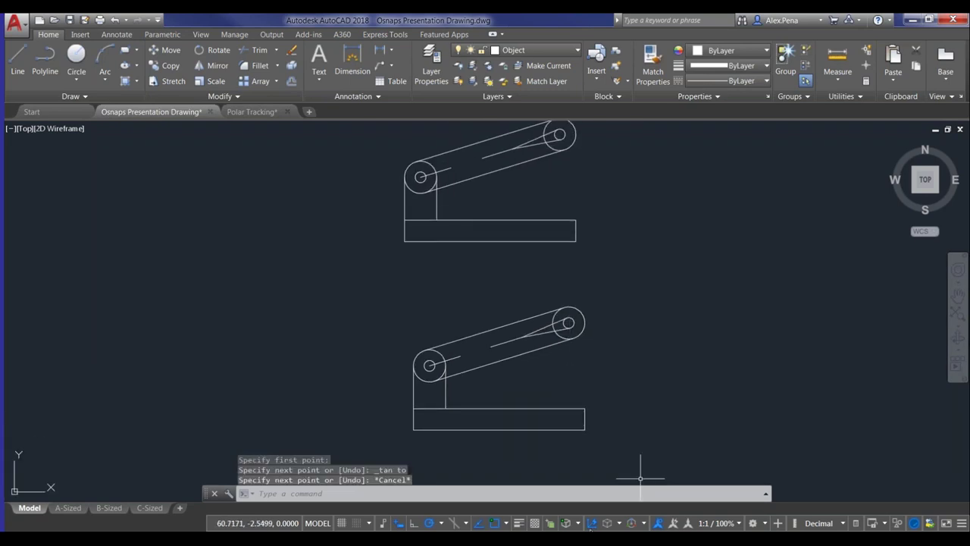
pyautogui.click(506, 523)
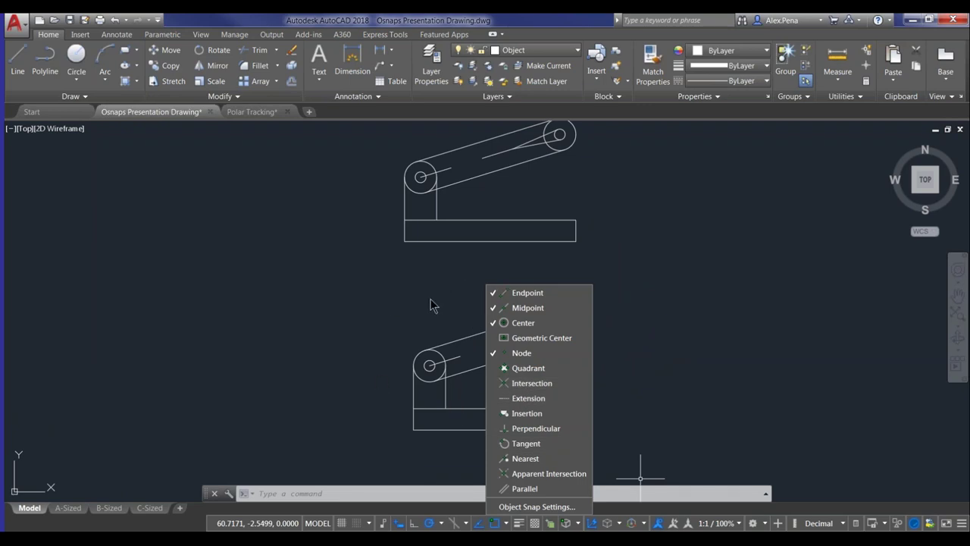
pyautogui.press('Escape')
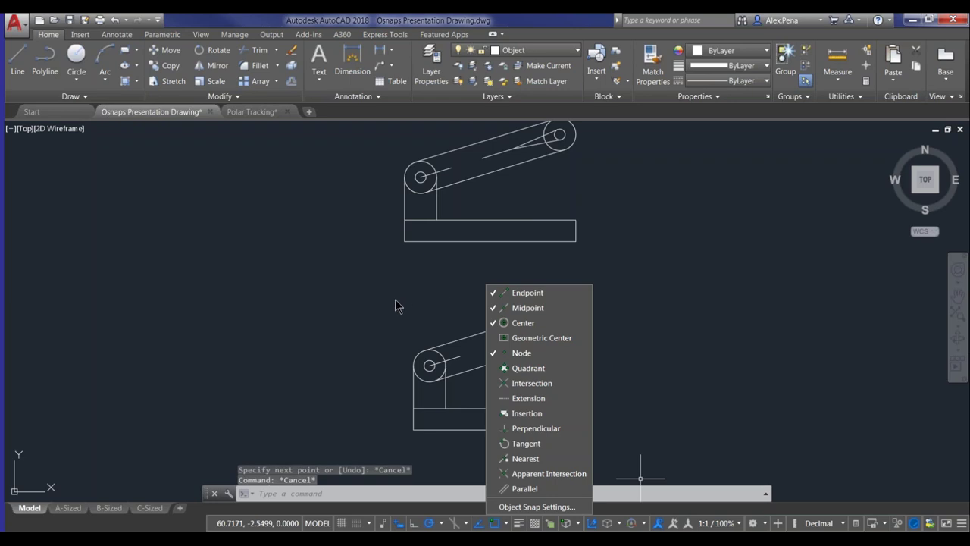
pyautogui.press('Escape')
pyautogui.press('Escape')
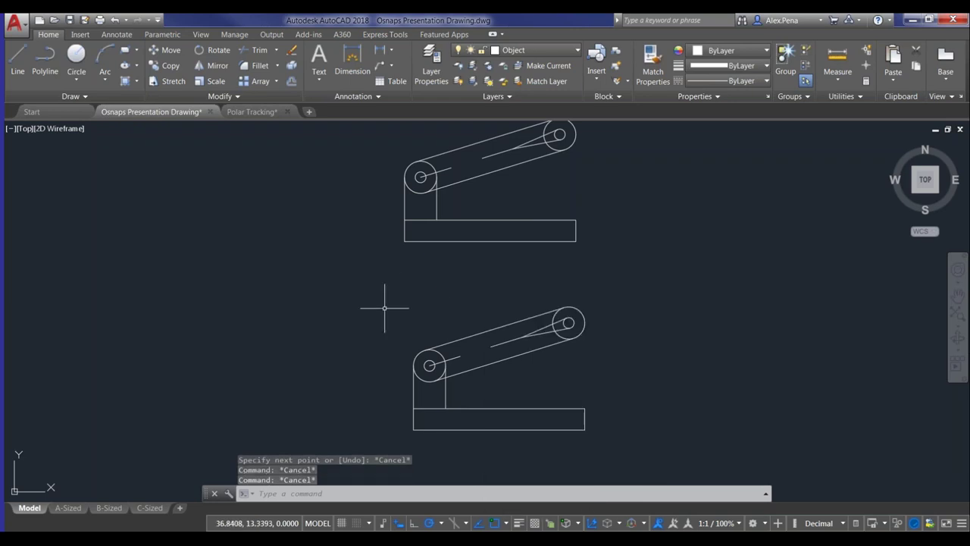
pyautogui.moveTo(496, 225); pyautogui.dragTo(471, 314, button='middle')
pyautogui.scroll(4, 436, 281)
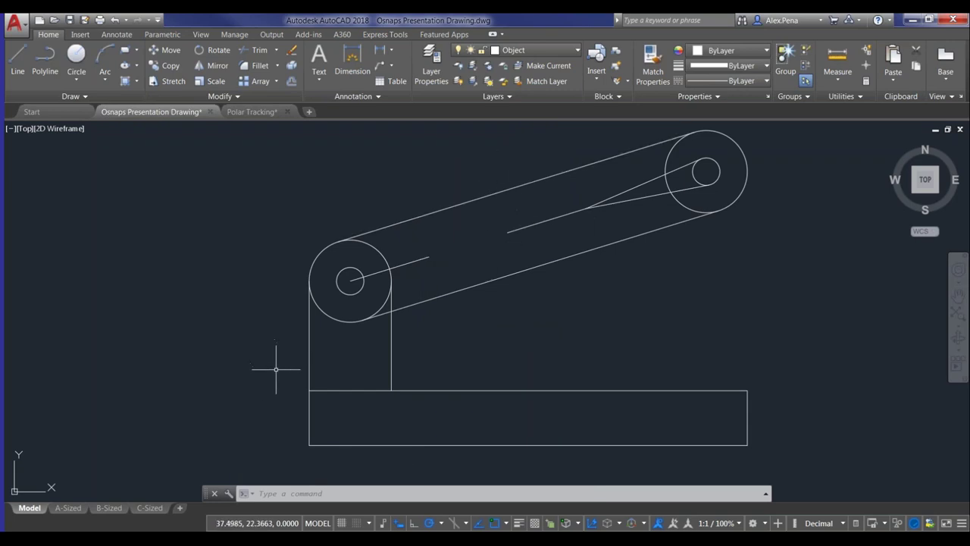
# Switch to the Polar Tracking drawing and turn polar tracking off
pyautogui.click(251, 112)
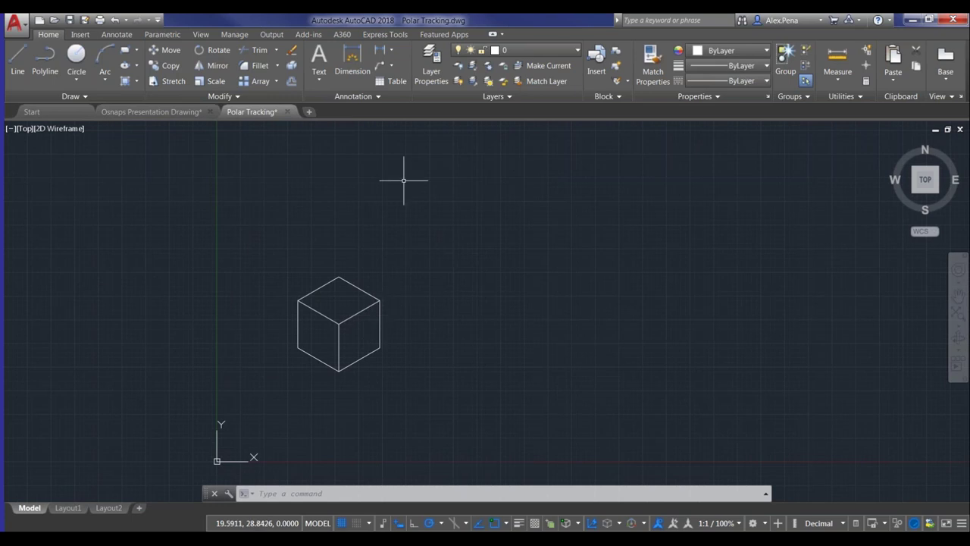
pyautogui.moveTo(470, 385); pyautogui.dragTo(445, 352, button='middle')
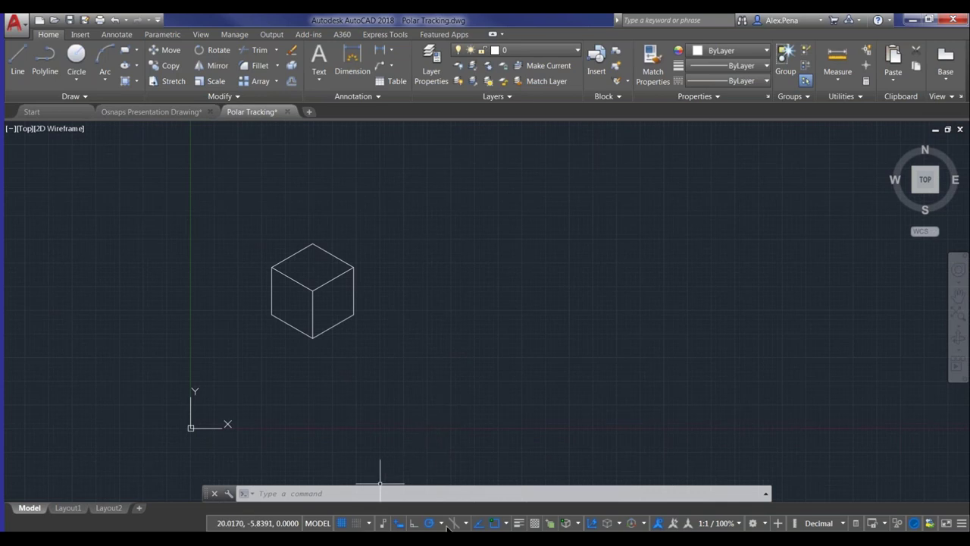
pyautogui.click(961, 523)
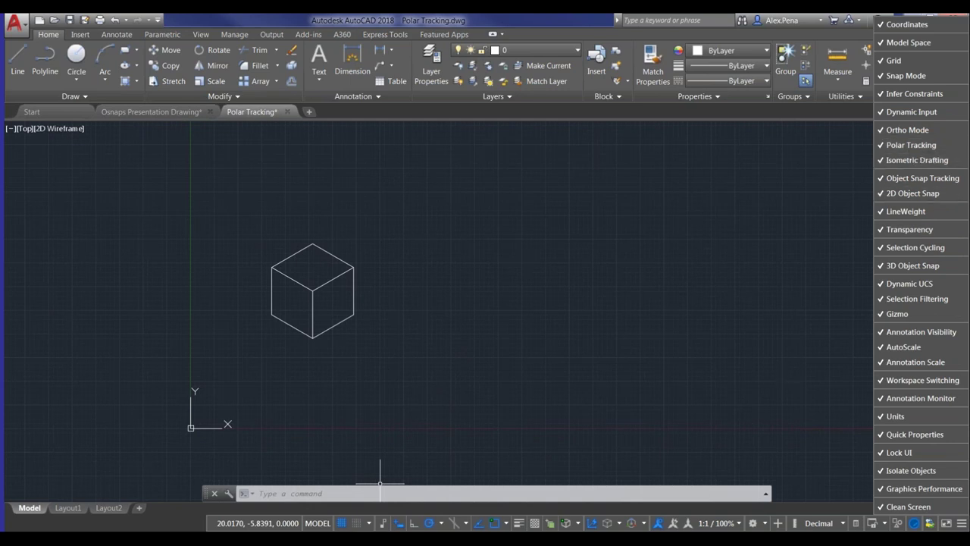
pyautogui.click(441, 525)
pyautogui.click(441, 525)
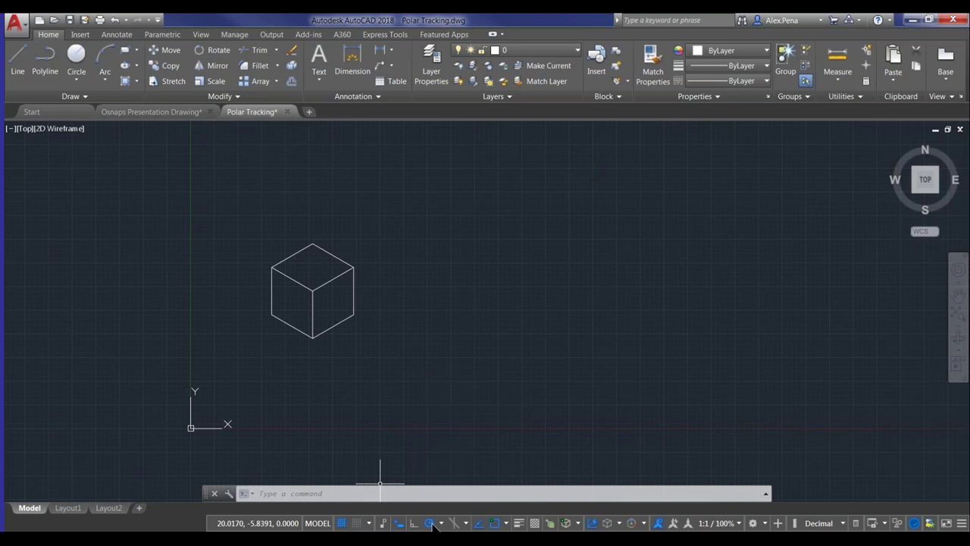
pyautogui.click(429, 524)
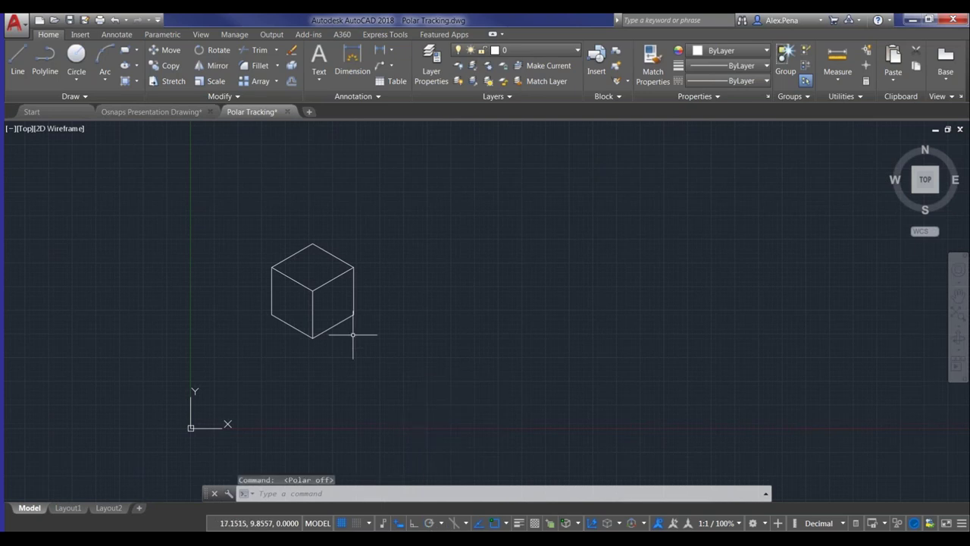
pyautogui.moveTo(353, 331); pyautogui.dragTo(407, 338, button='middle')
pyautogui.scroll(2, 391, 335)
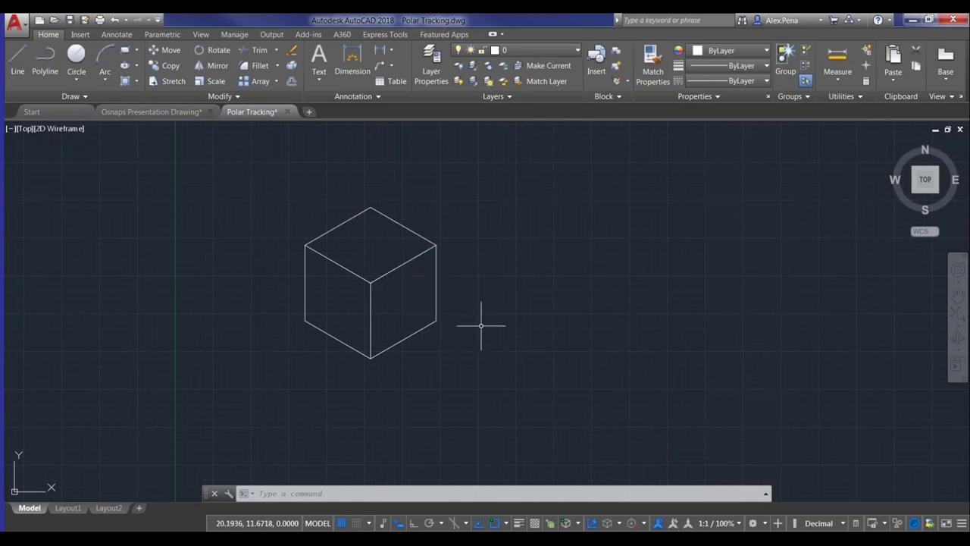
pyautogui.moveTo(481, 326); pyautogui.dragTo(351, 331, button='middle')
pyautogui.scroll(-2, 390, 333)
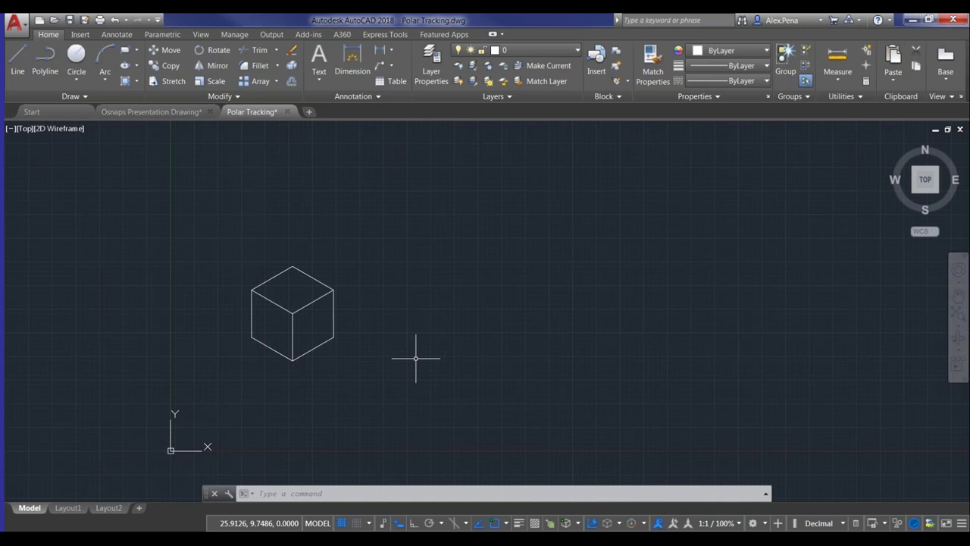
pyautogui.write('L')
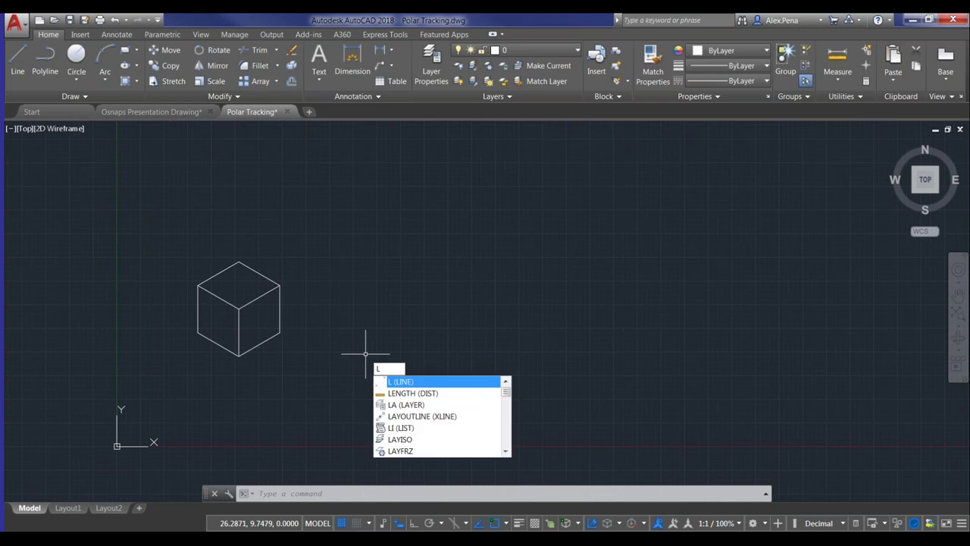
pyautogui.press('Escape')
pyautogui.press('Escape')
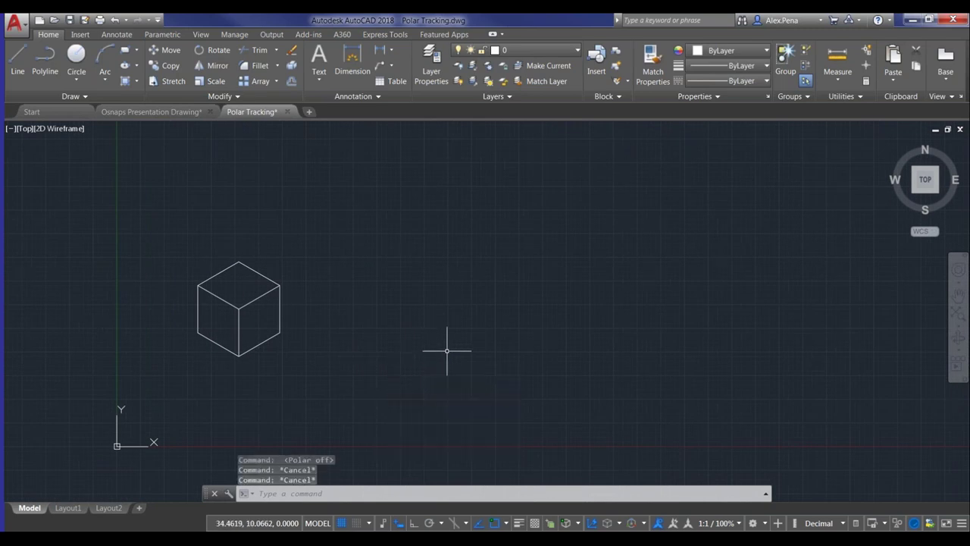
# Draw a 5-unit line from a free point beside the cube, constraining its direction with a <30 angle override
pyautogui.write('L')
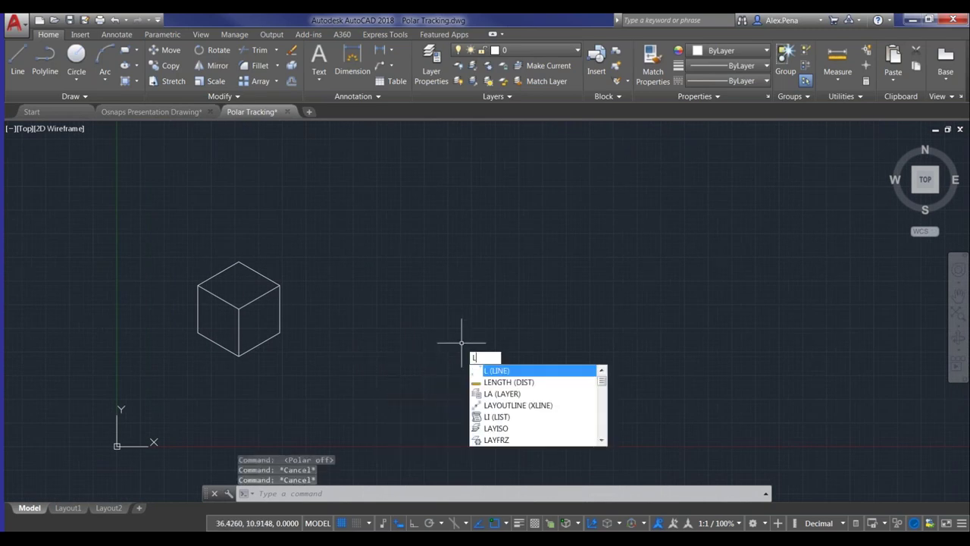
pyautogui.press('Return')
pyautogui.click(382, 386)
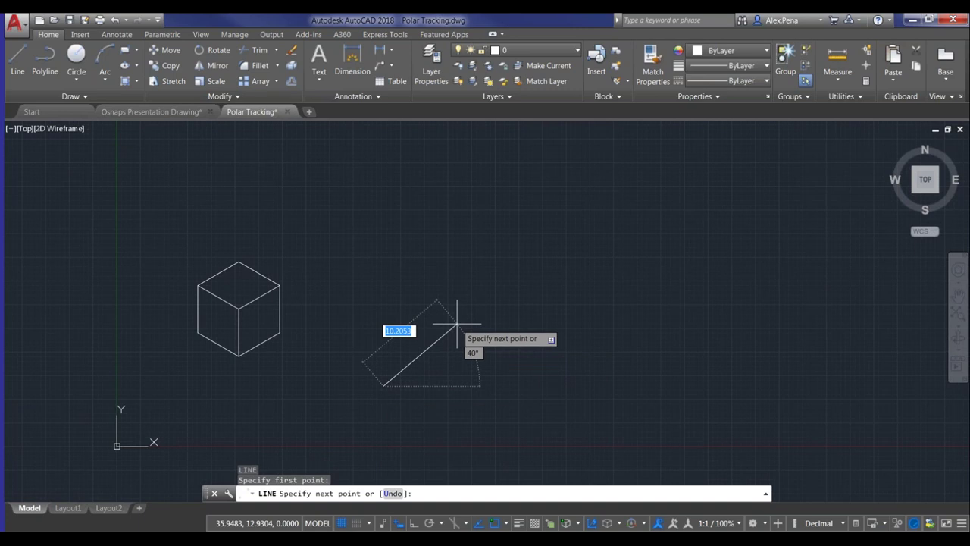
pyautogui.press('F8')
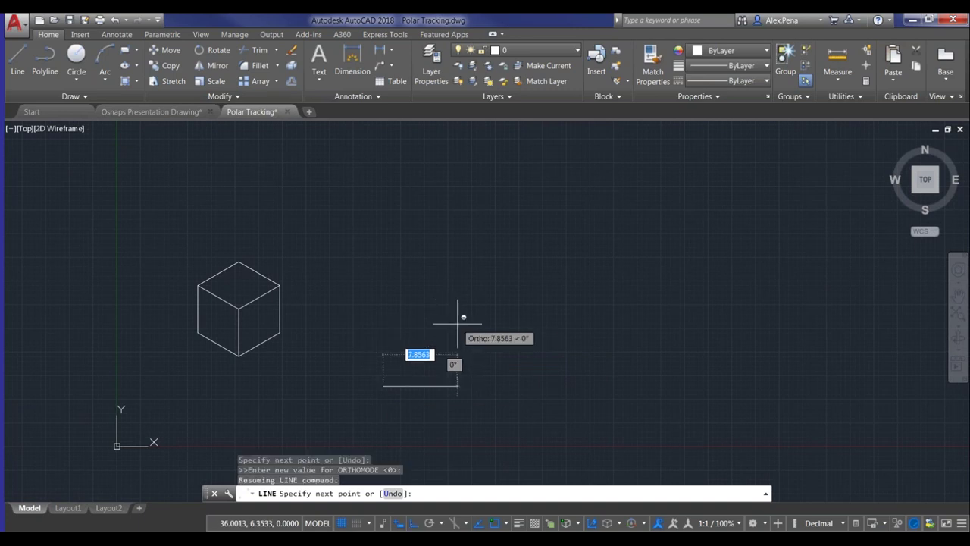
pyautogui.write('<')
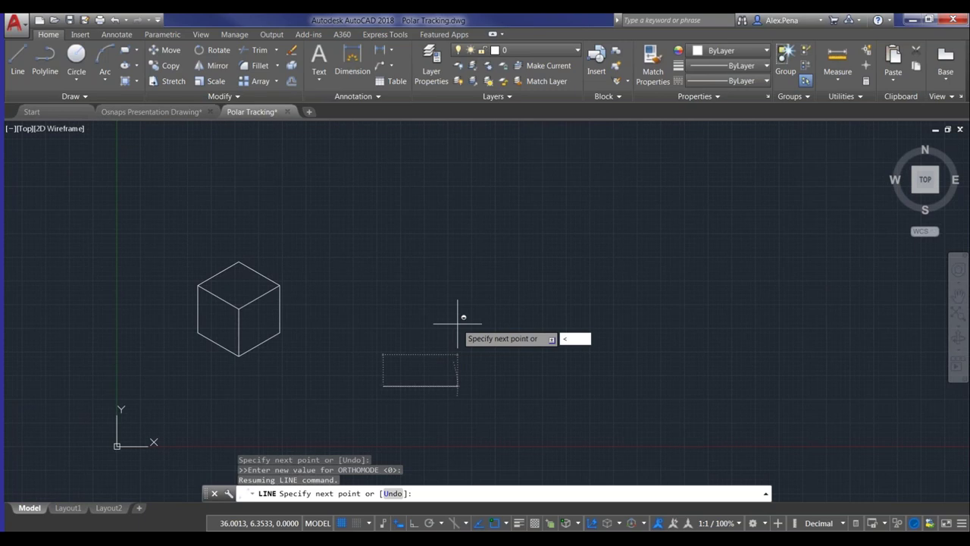
pyautogui.write('30')
pyautogui.press('Return')
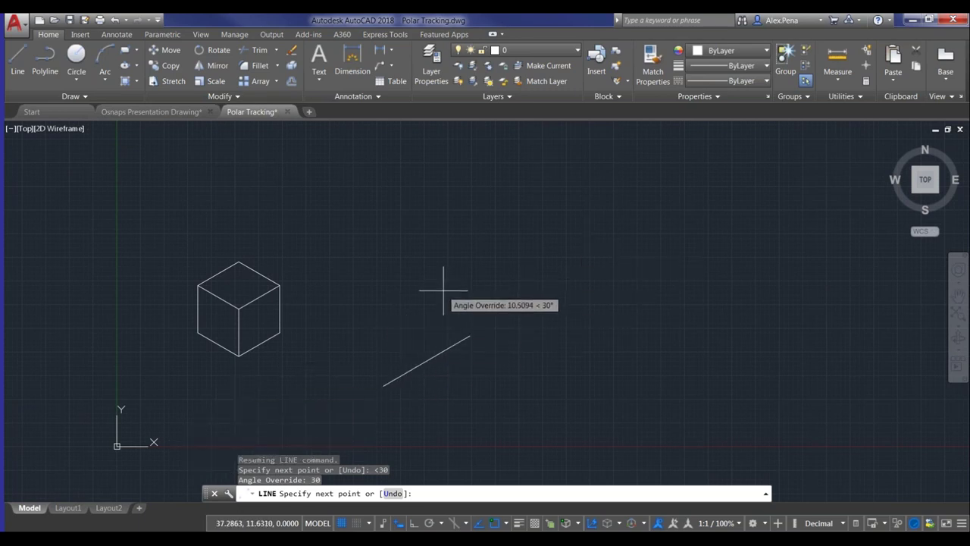
pyautogui.write('5')
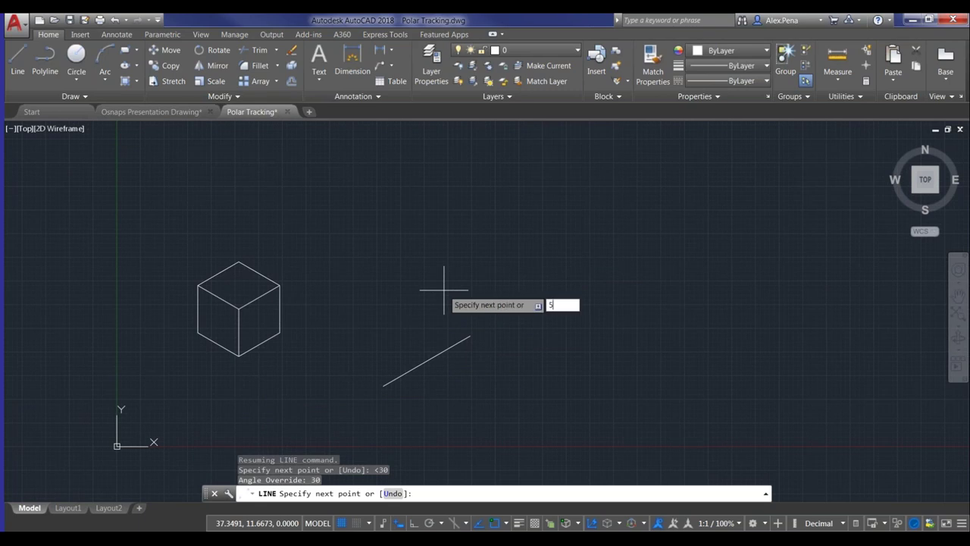
pyautogui.press('Return')
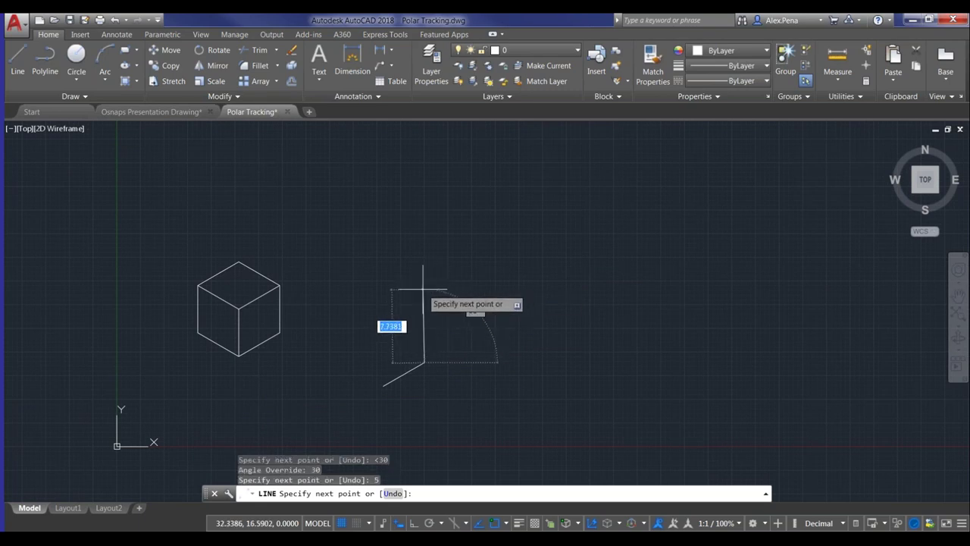
# Continue with a 5-unit vertical line constrained by a <90 angle override, and end the Line command
pyautogui.write('<')
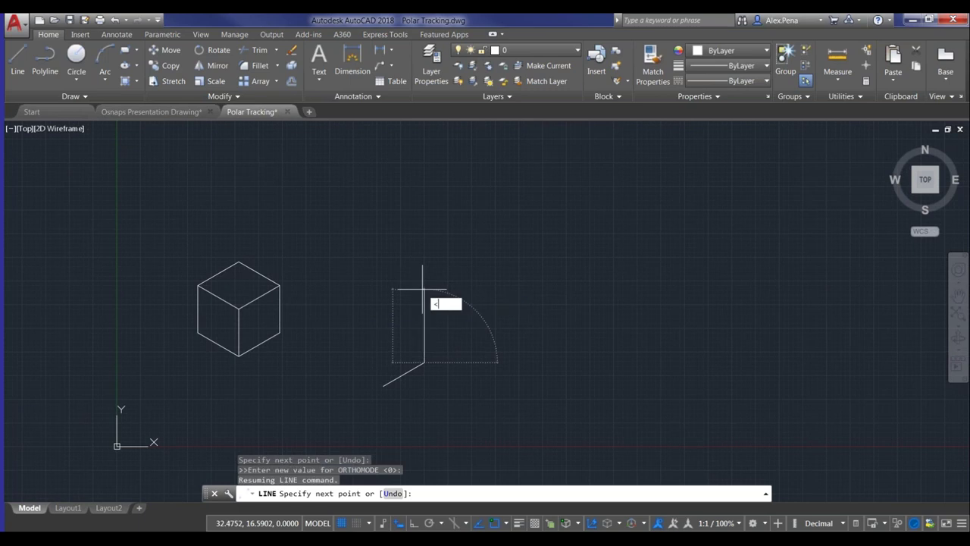
pyautogui.write('90')
pyautogui.press('Return')
pyautogui.write('5')
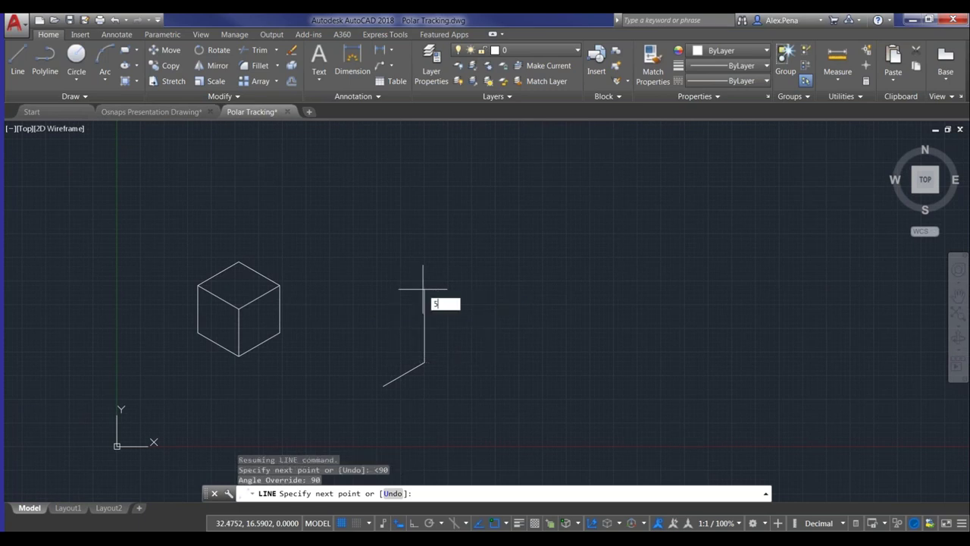
pyautogui.press('Return')
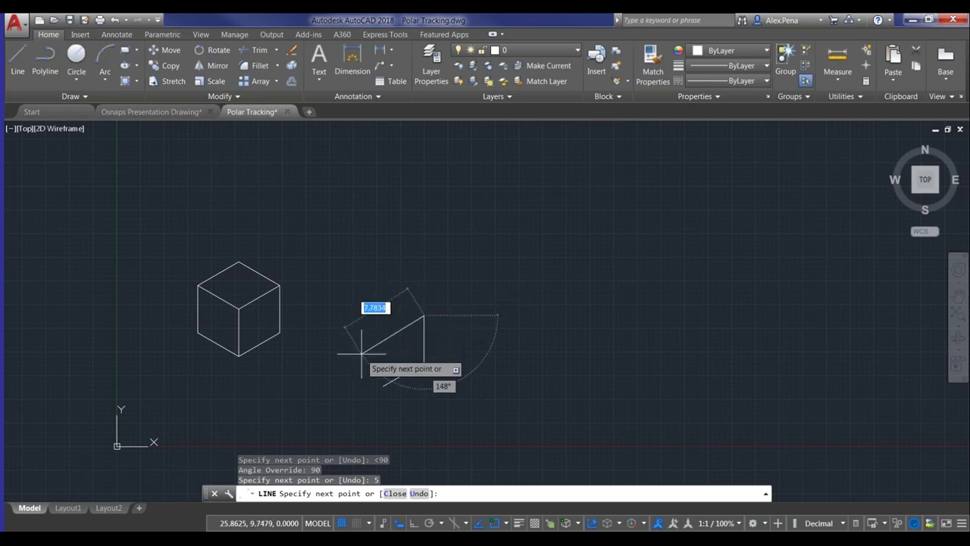
pyautogui.press('Escape')
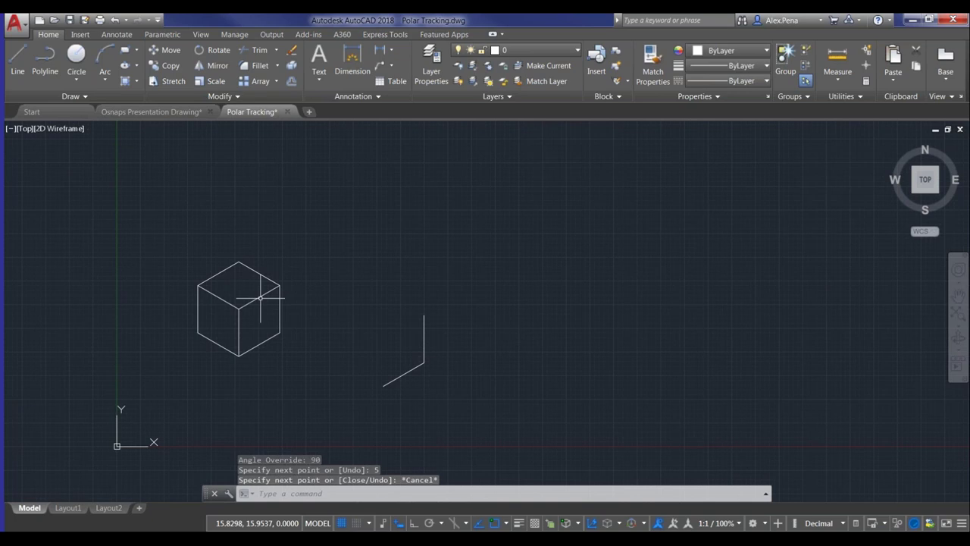
# Erase the two connected lines drawn with angle overrides beside the cube
pyautogui.click(451, 390)
pyautogui.click(372, 310)
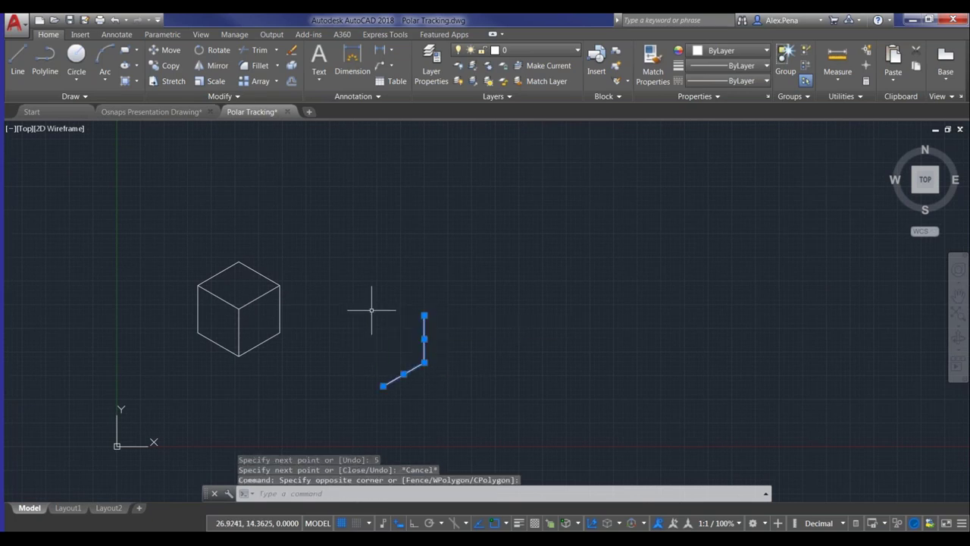
pyautogui.press('Delete')
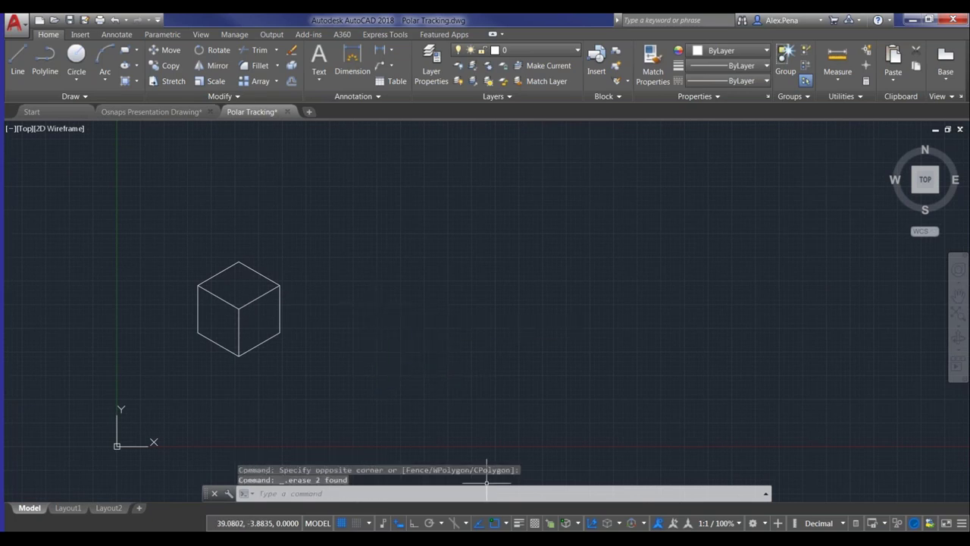
# Turn polar tracking on and open its tracking settings
pyautogui.click(429, 523)
pyautogui.click(441, 524)
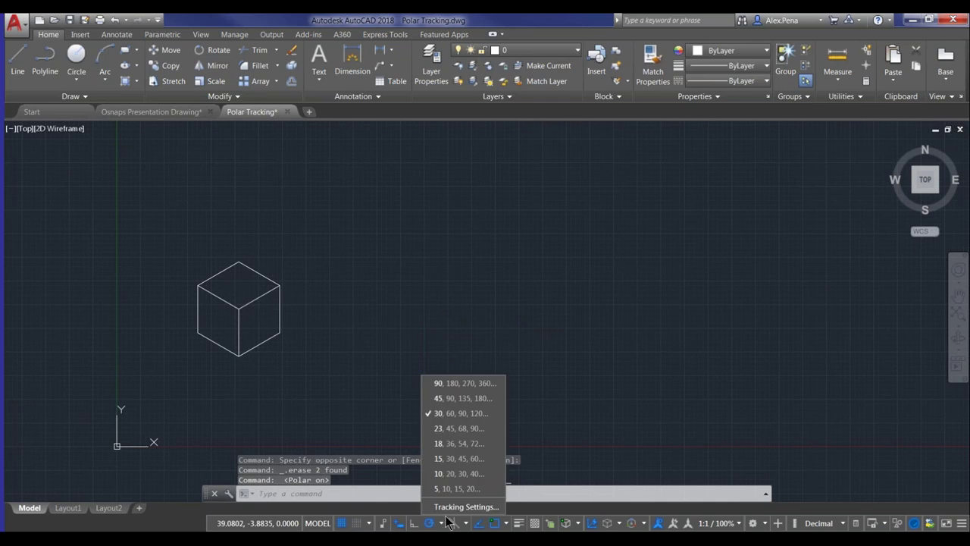
pyautogui.click(462, 506)
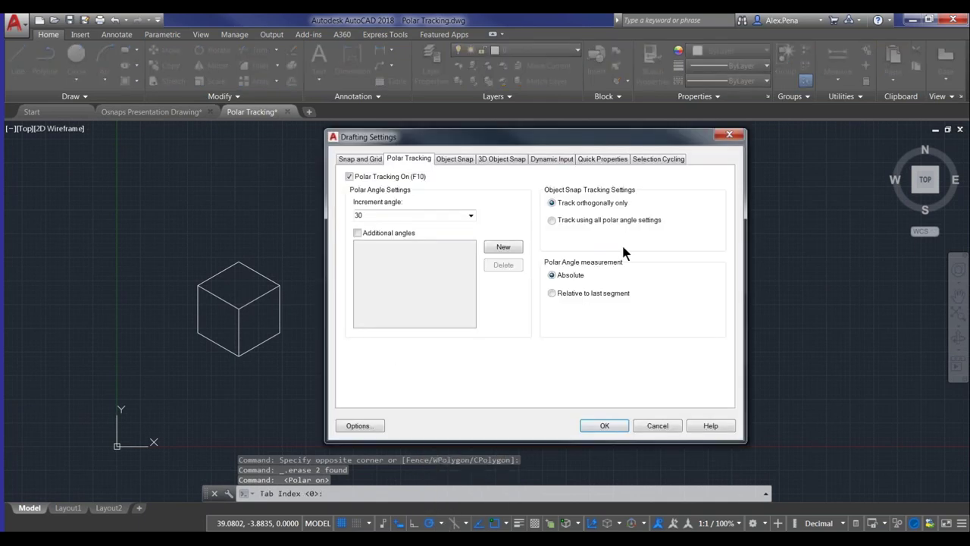
# Review the available increment angles and the additional angles option in the polar tracking settings, and close the dialog
pyautogui.click(470, 215)
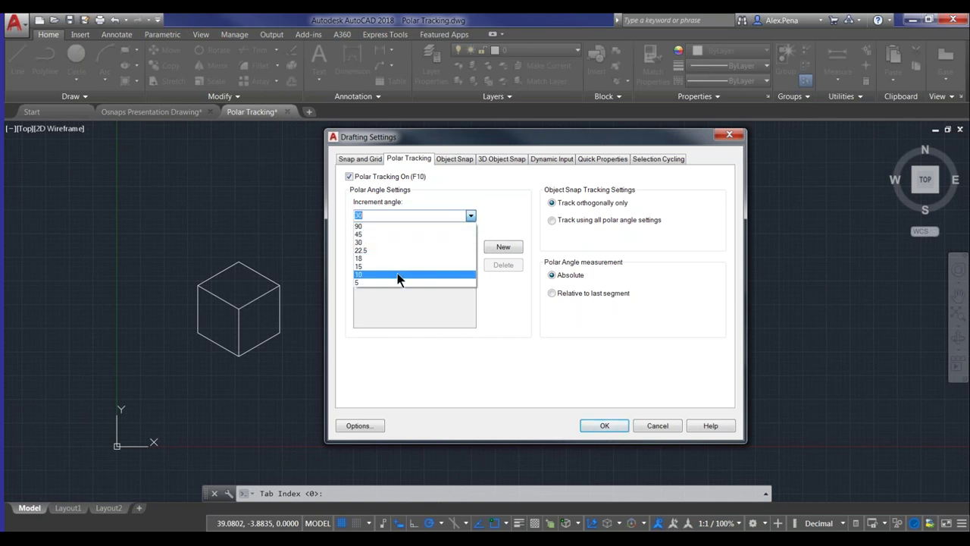
pyautogui.click(498, 216)
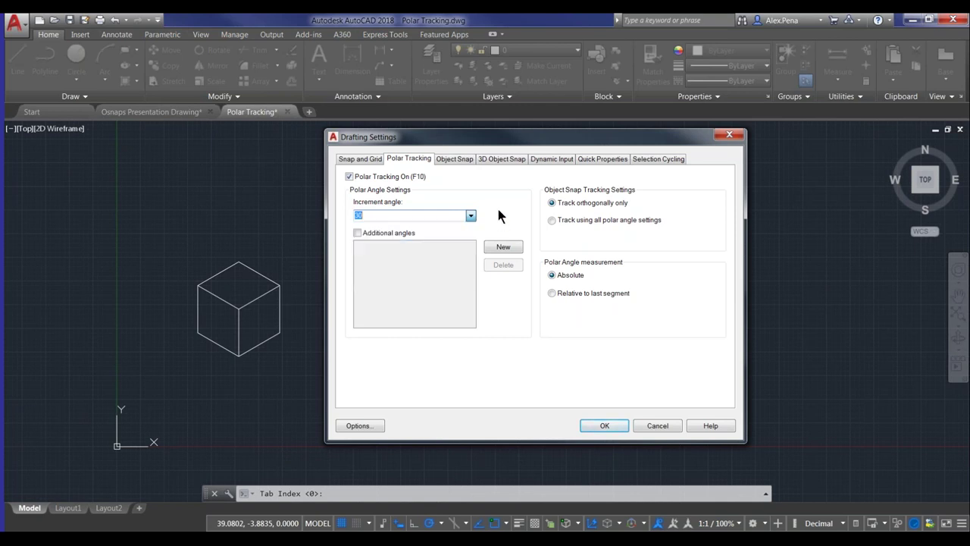
pyautogui.click(357, 233)
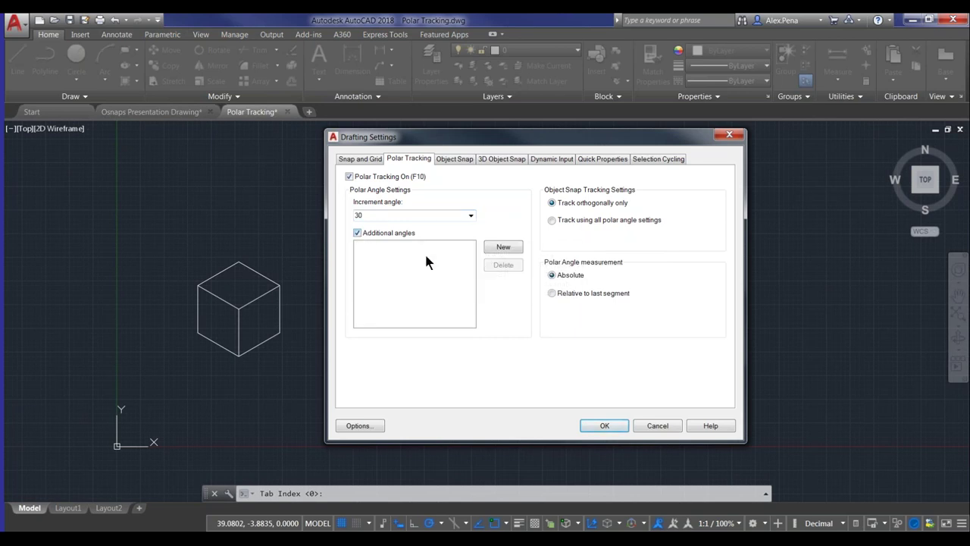
pyautogui.click(497, 248)
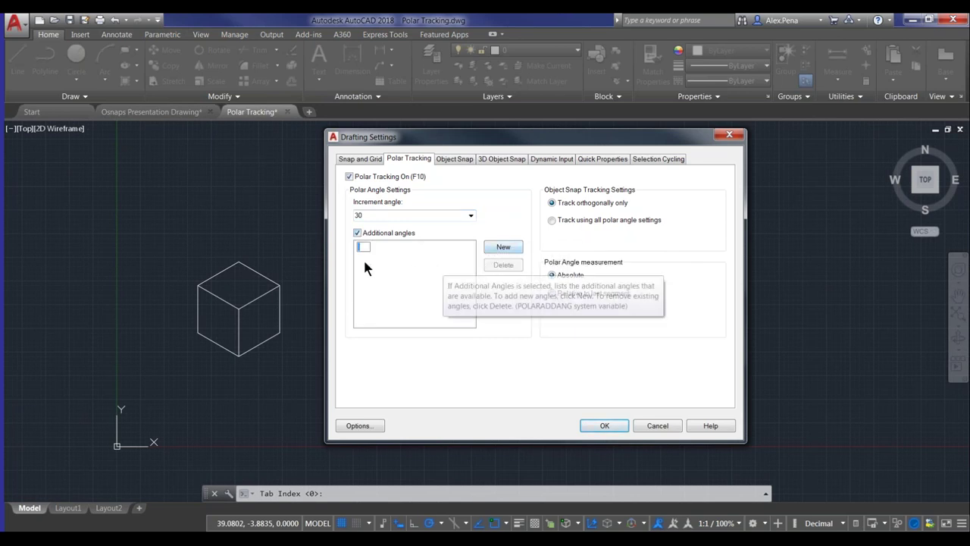
pyautogui.click(366, 235)
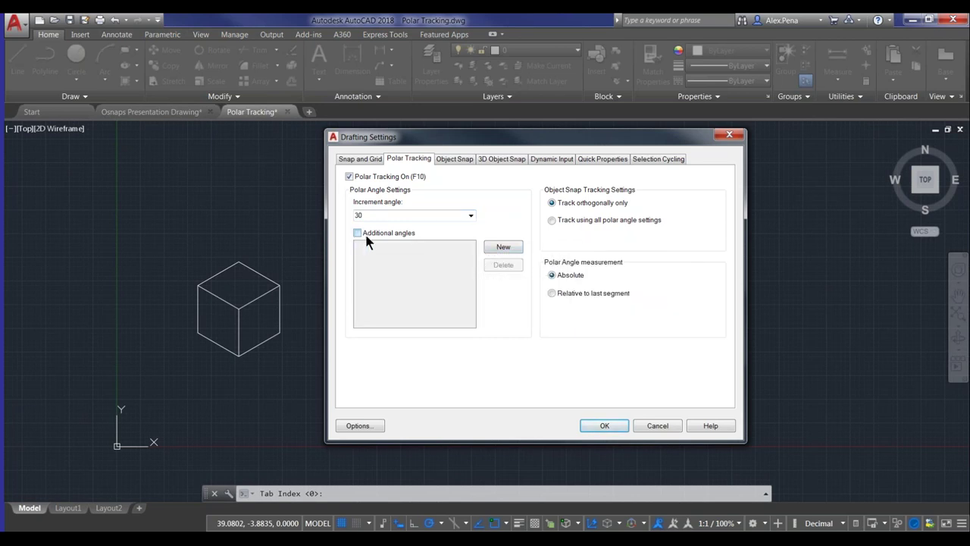
pyautogui.click(424, 215)
pyautogui.click(349, 177)
pyautogui.click(605, 426)
pyautogui.press('Escape')
pyautogui.press('Escape')
pyautogui.write('l')
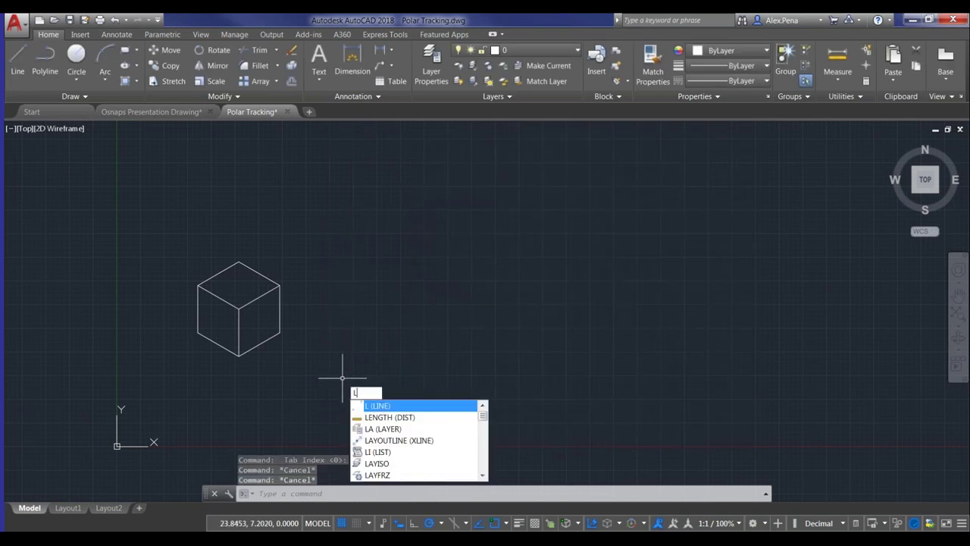
pyautogui.press('Return')
pyautogui.click(311, 383)
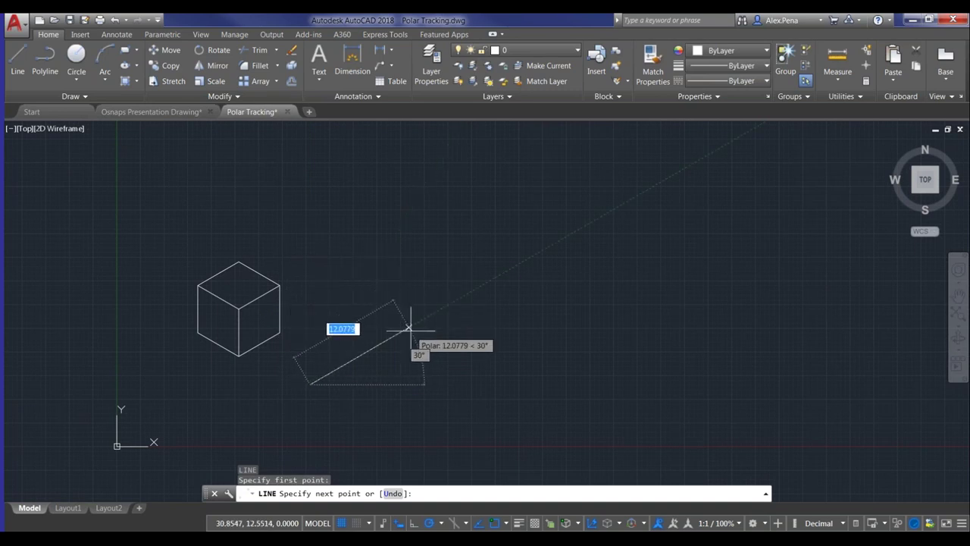
pyautogui.press('Escape')
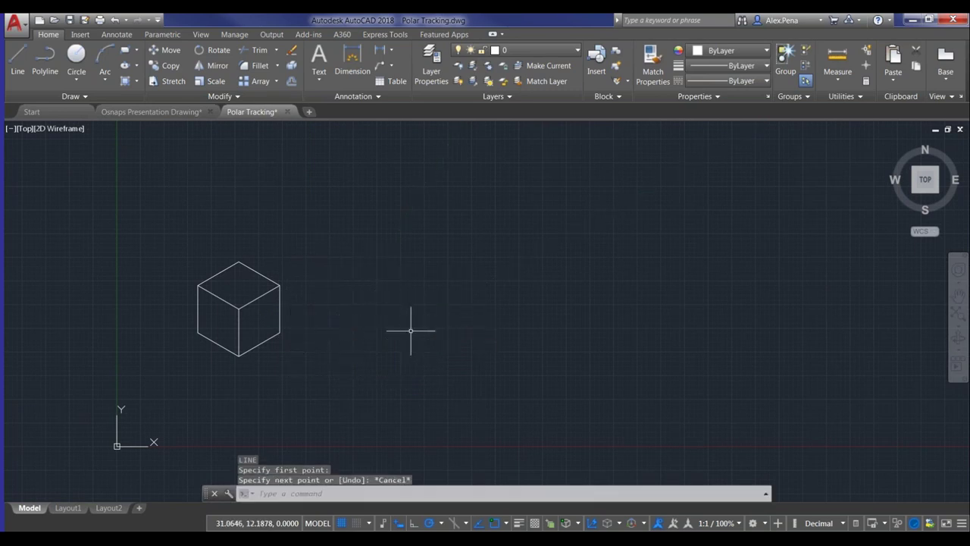
# Draw the new cube's right face beside the original with four 5-unit lines, polar tracking them at 30°, 90°, 210° and 270°
pyautogui.press('Return')
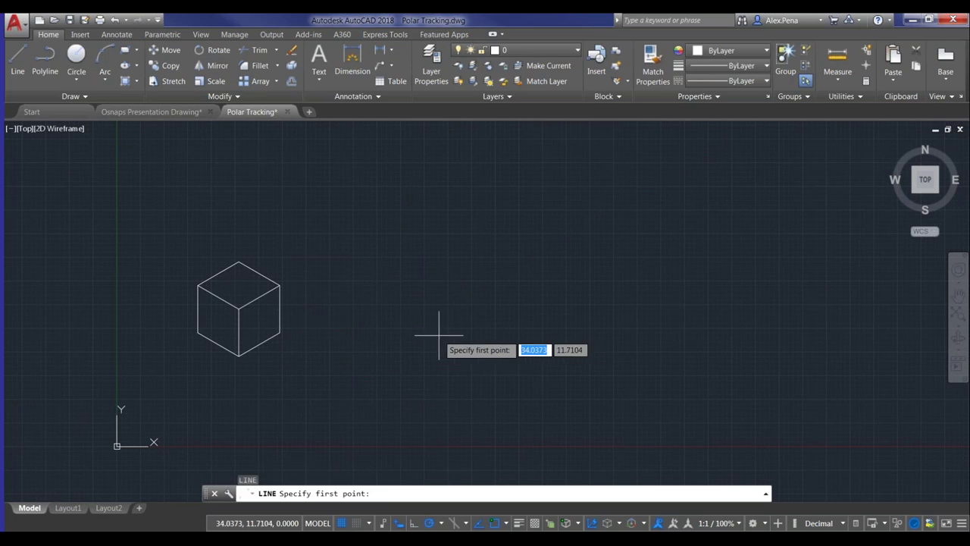
pyautogui.click(461, 363)
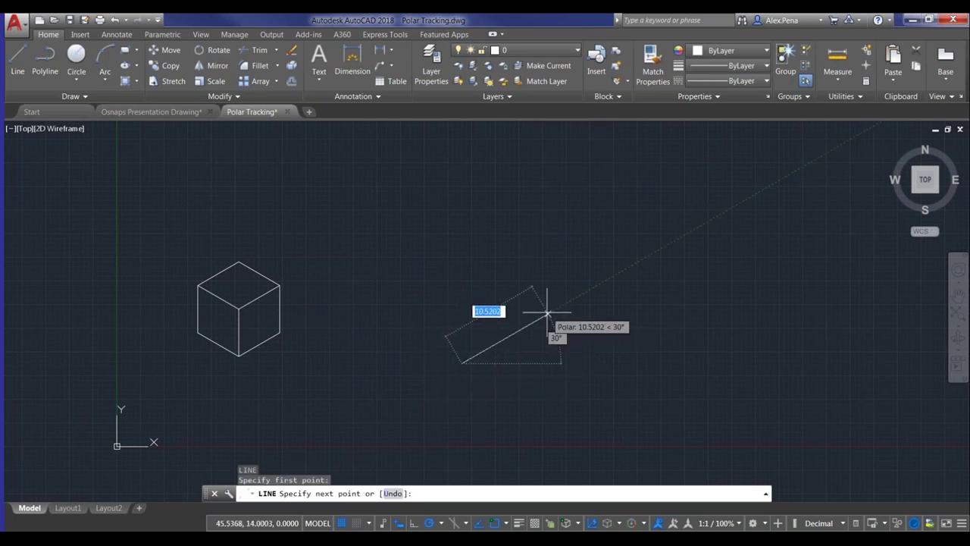
pyautogui.write('5')
pyautogui.press('Return')
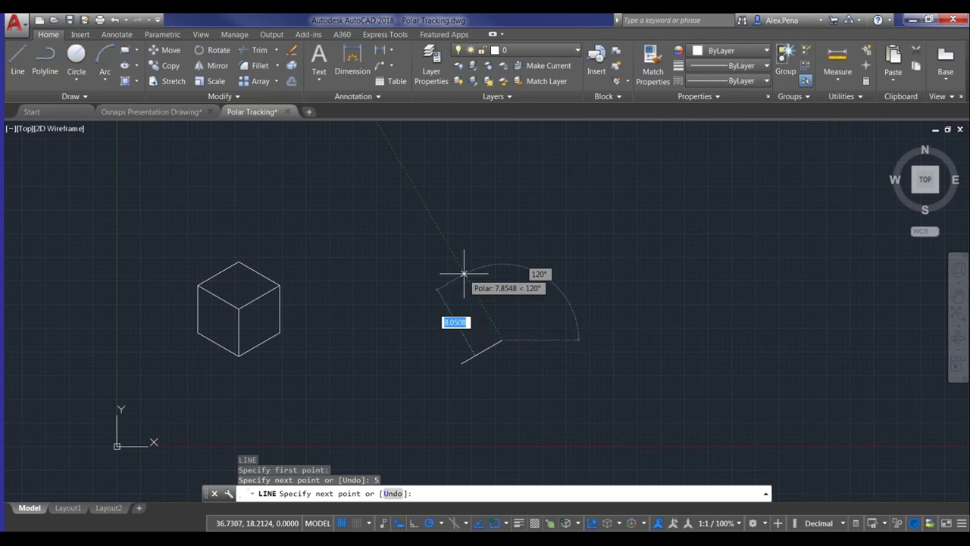
pyautogui.write('5')
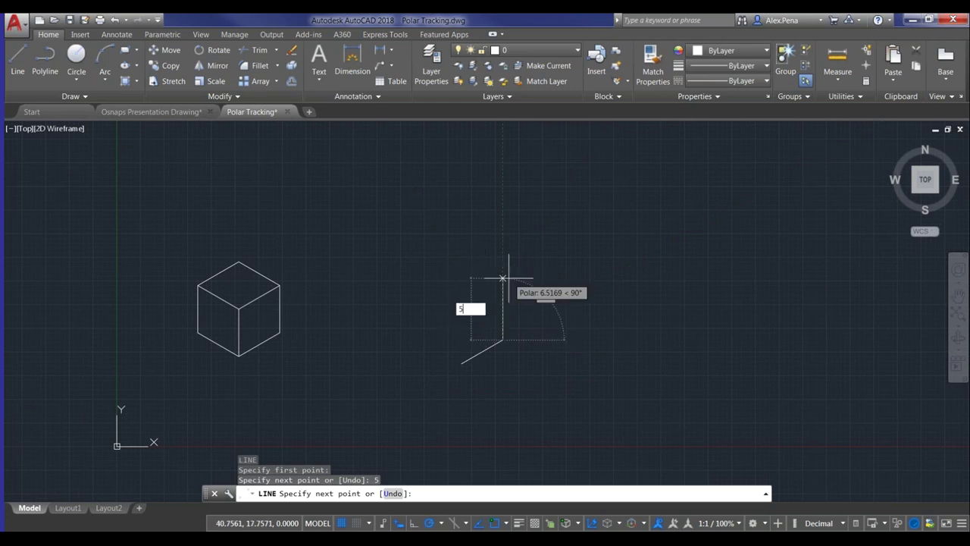
pyautogui.press('Return')
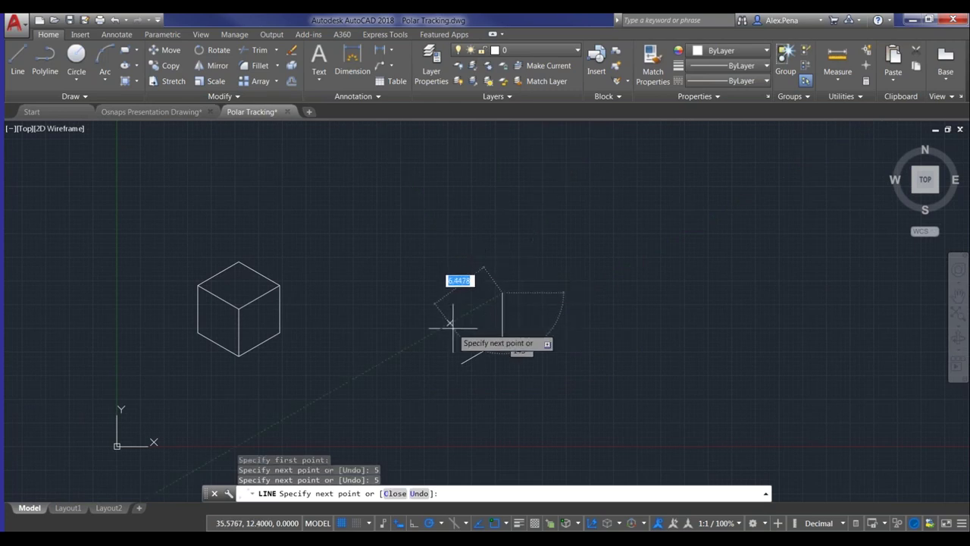
pyautogui.write('5')
pyautogui.press('Return')
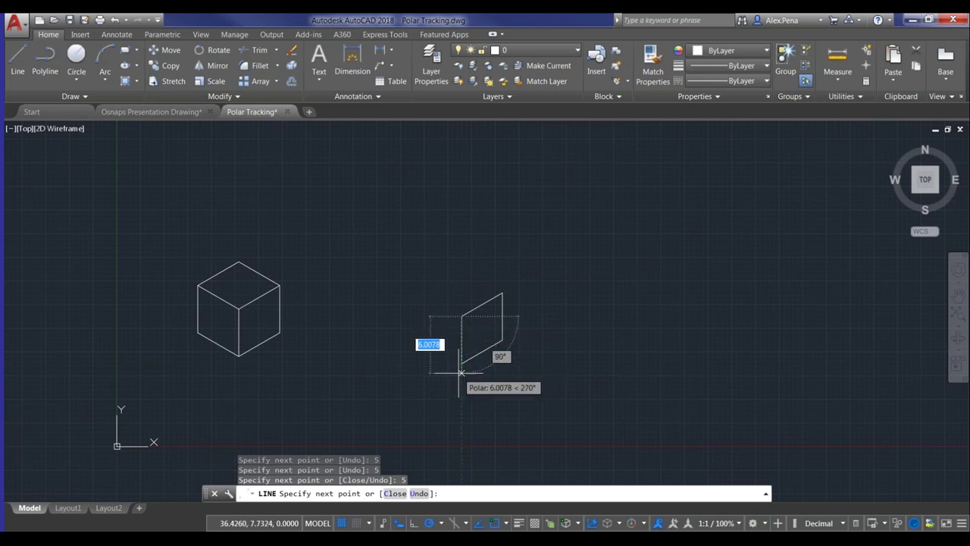
pyautogui.write('5')
pyautogui.press('Return')
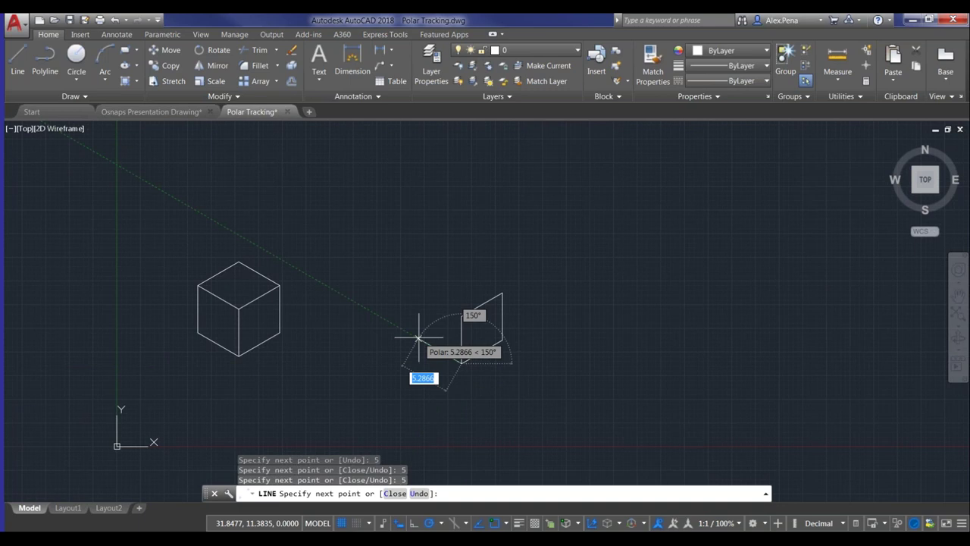
# Add the cube's left face with 5-unit lines at 150° and 90°, closing it at the upper end of the shared edge
pyautogui.write('5')
pyautogui.press('Return')
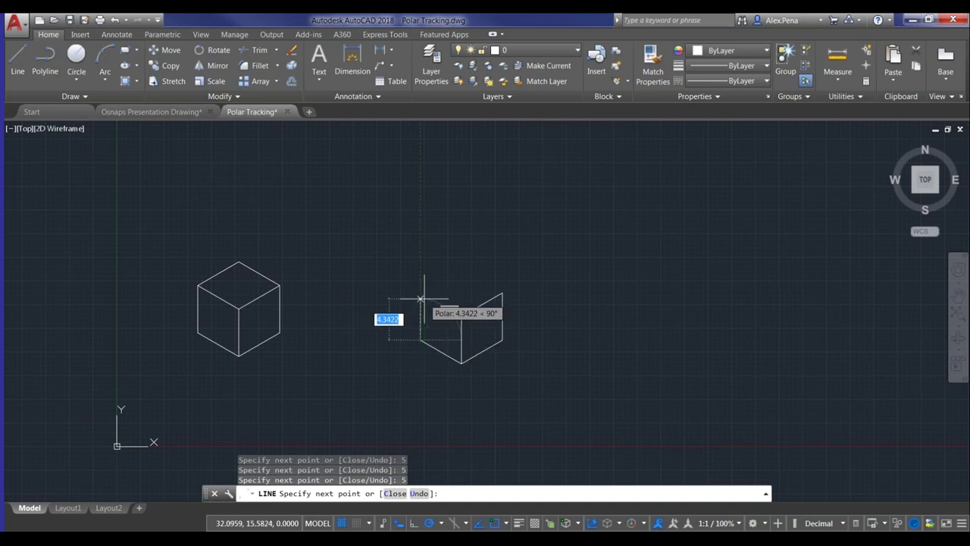
pyautogui.write('5')
pyautogui.press('Return')
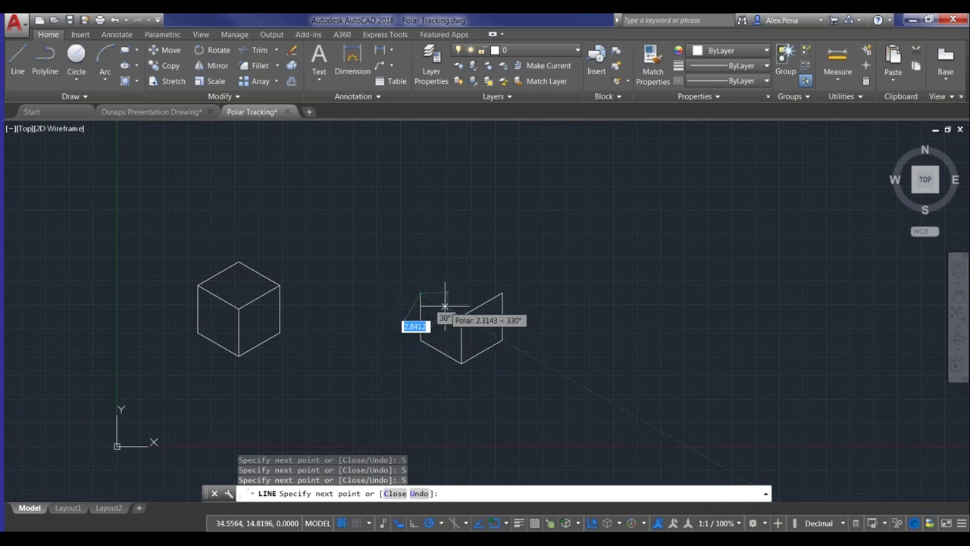
pyautogui.click(461, 316)
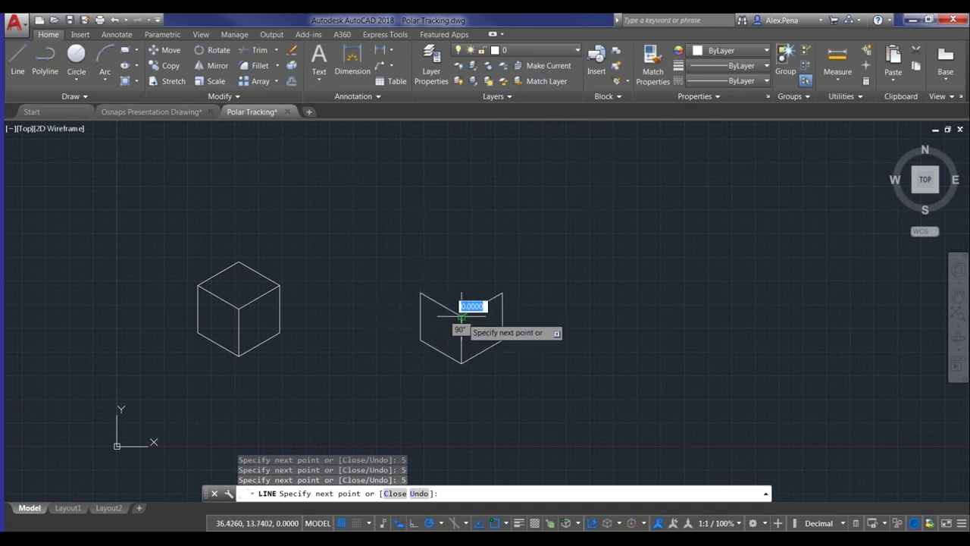
pyautogui.press('Escape')
# Complete the cube's top face from the left face's upper outer corner with 5-unit lines polar tracked at 30° and 330°
pyautogui.write('l')
pyautogui.press('Return')
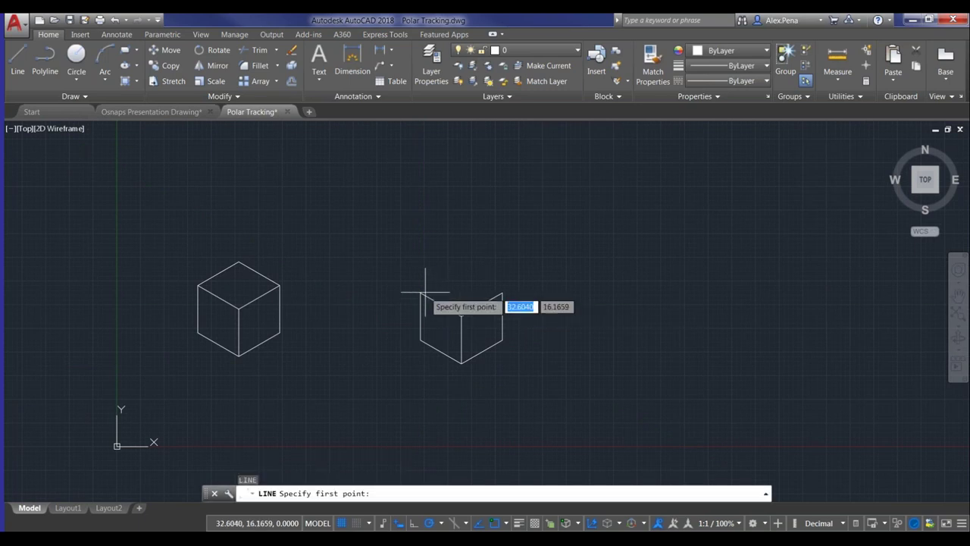
pyautogui.click(421, 293)
pyautogui.write('5')
pyautogui.press('Return')
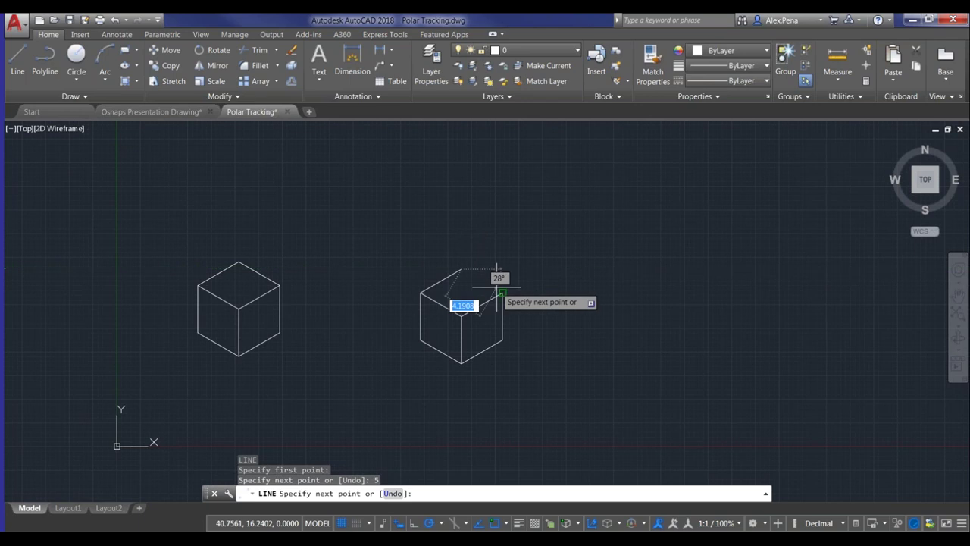
pyautogui.write('5')
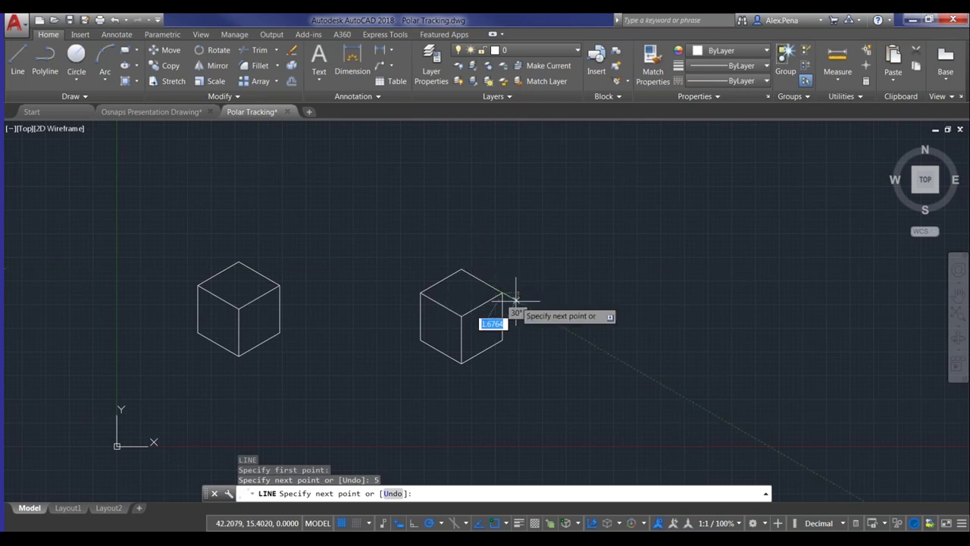
pyautogui.press('Return')
pyautogui.press('Escape')
pyautogui.scroll(-2, 580, 347)
pyautogui.moveTo(560, 358); pyautogui.dragTo(598, 321, button='middle')
pyautogui.scroll(2, 716, 330)
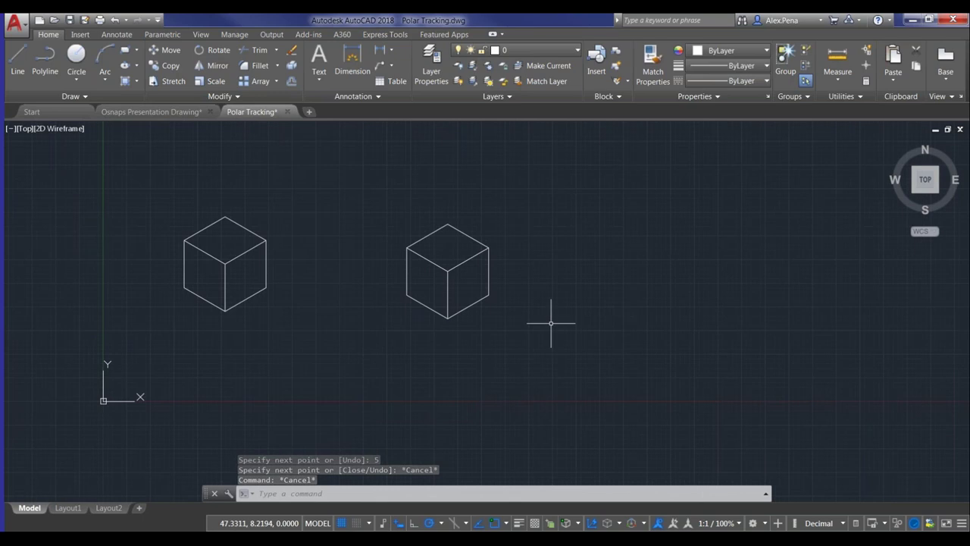
pyautogui.moveTo(553, 320); pyautogui.dragTo(591, 325, button='middle')
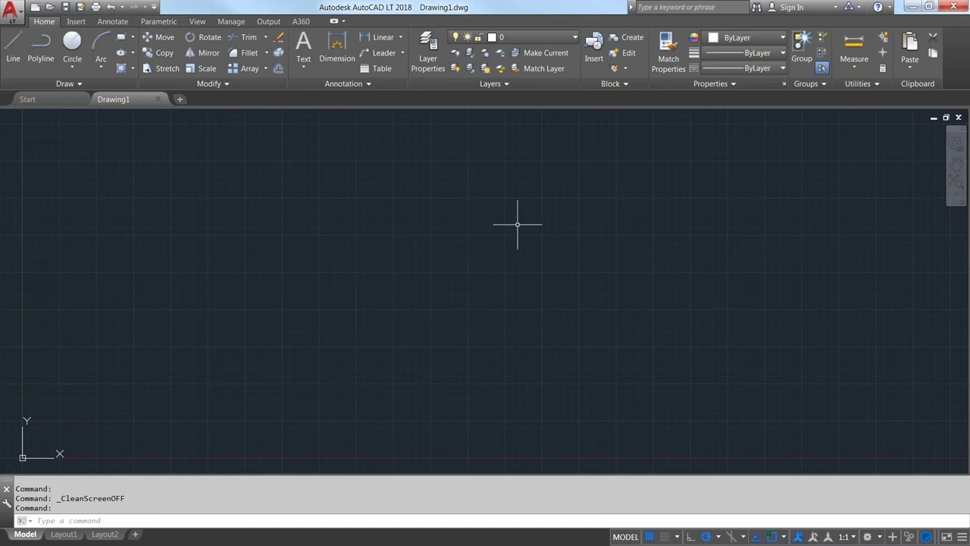
# In AutoCAD LT, review the running object snap modes, toggling Nearest on and off, and cancel the Drafting Settings dialog
pyautogui.click(785, 538)
pyautogui.click(789, 529)
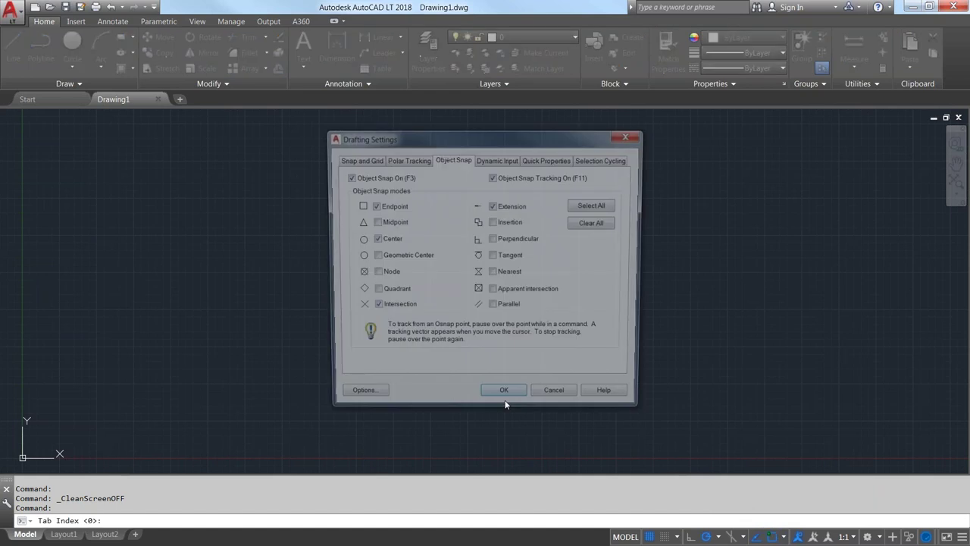
pyautogui.click(494, 274)
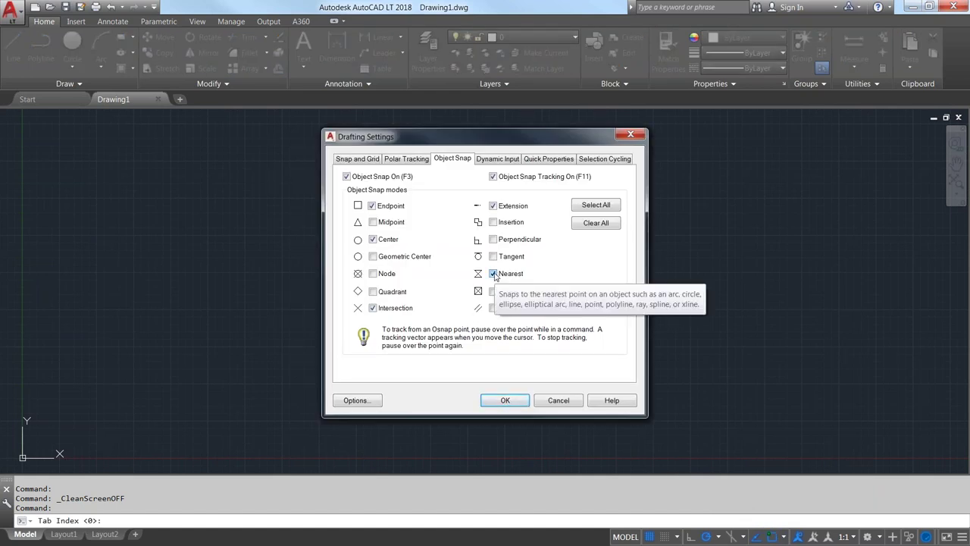
pyautogui.click(494, 274)
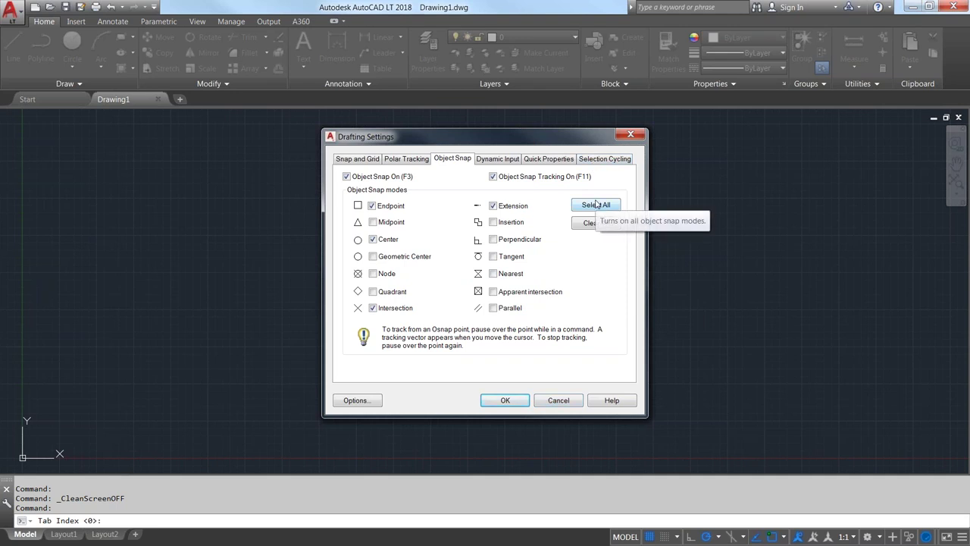
pyautogui.click(557, 400)
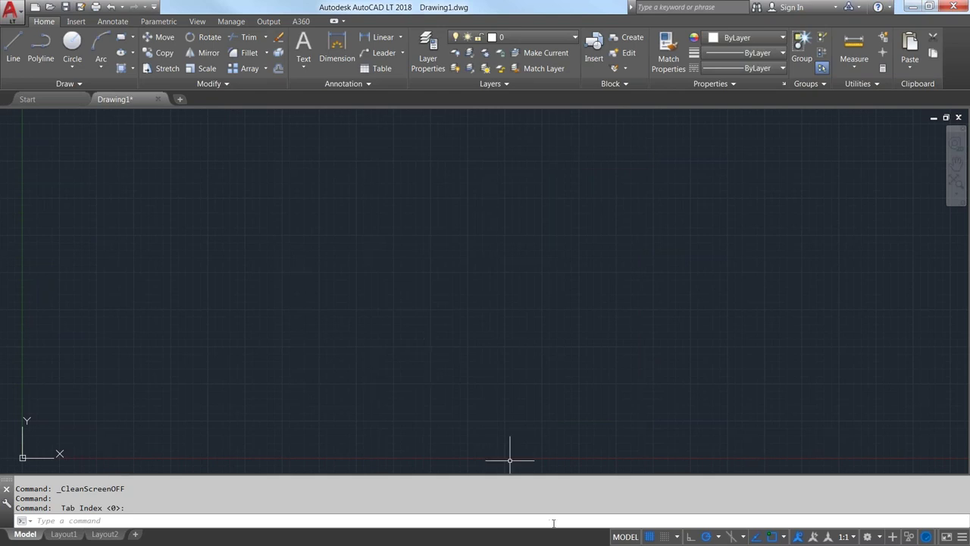
# Review the Drafting Settings categories, including polar tracking, object snap, dynamic input, quick properties and selection cycling
pyautogui.click(784, 537)
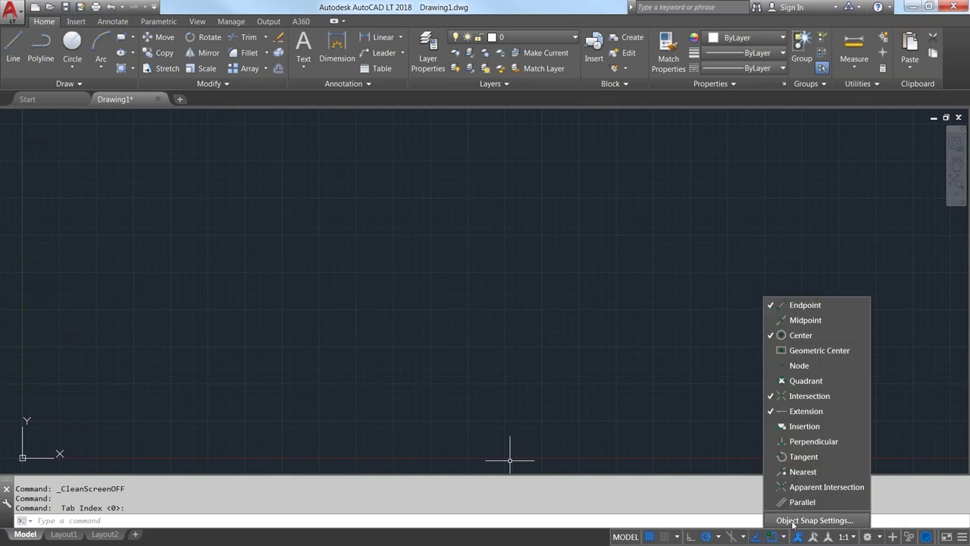
pyautogui.click(793, 521)
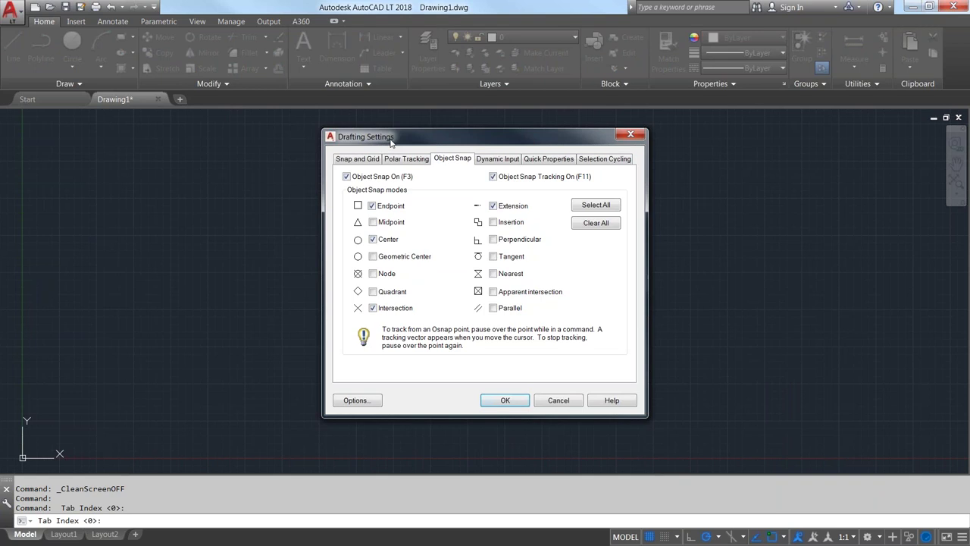
pyautogui.moveTo(391, 141); pyautogui.dragTo(414, 139)
pyautogui.click(388, 158)
pyautogui.click(429, 158)
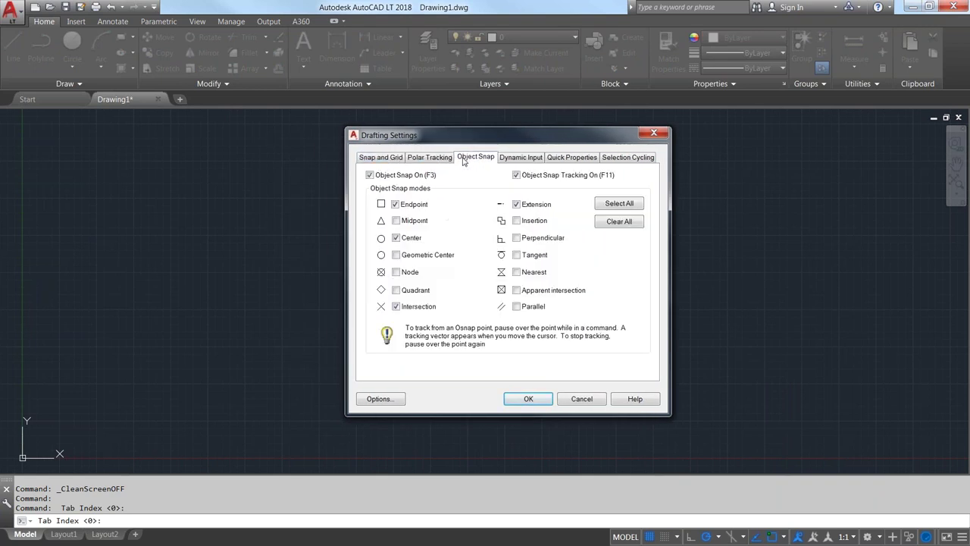
pyautogui.click(458, 158)
pyautogui.click(521, 158)
pyautogui.click(568, 159)
pyautogui.click(628, 157)
pyautogui.click(590, 160)
pyautogui.click(522, 159)
pyautogui.click(480, 159)
pyautogui.click(436, 158)
pyautogui.click(389, 159)
pyautogui.click(432, 159)
pyautogui.click(475, 159)
pyautogui.click(521, 158)
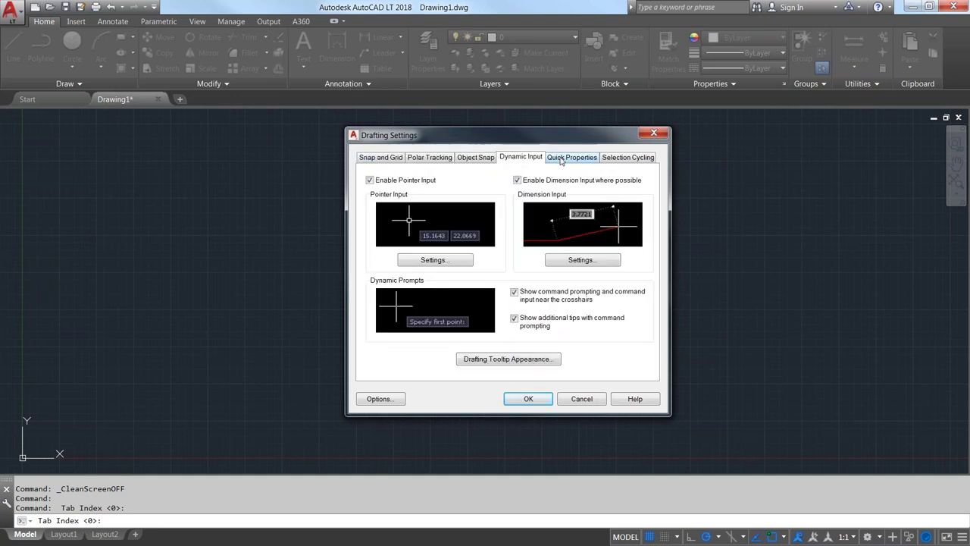
pyautogui.click(561, 159)
pyautogui.click(614, 158)
pyautogui.click(574, 158)
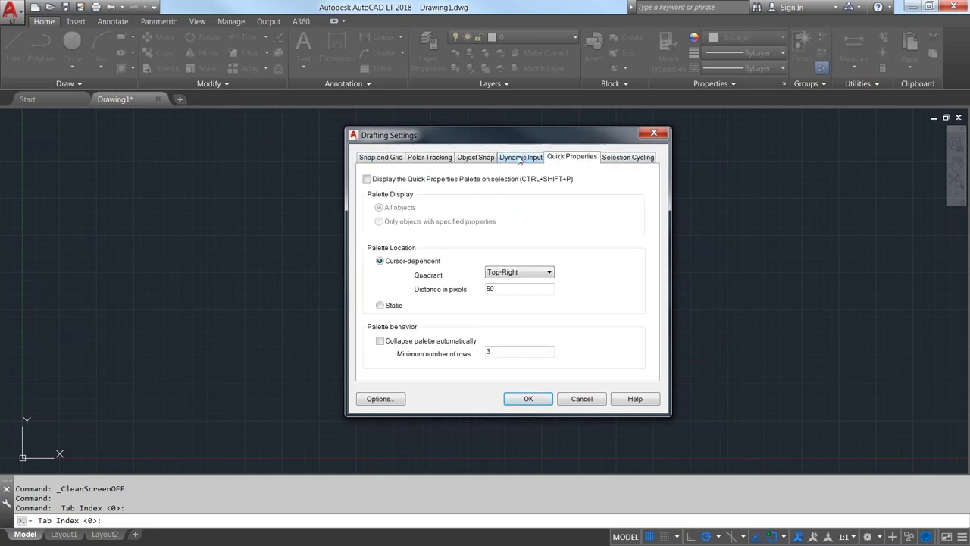
pyautogui.click(521, 159)
pyautogui.click(475, 158)
pyautogui.click(413, 158)
# Turn snap on, set the snap type to PolarSnap with a polar distance of 5, and apply the settings
pyautogui.click(387, 157)
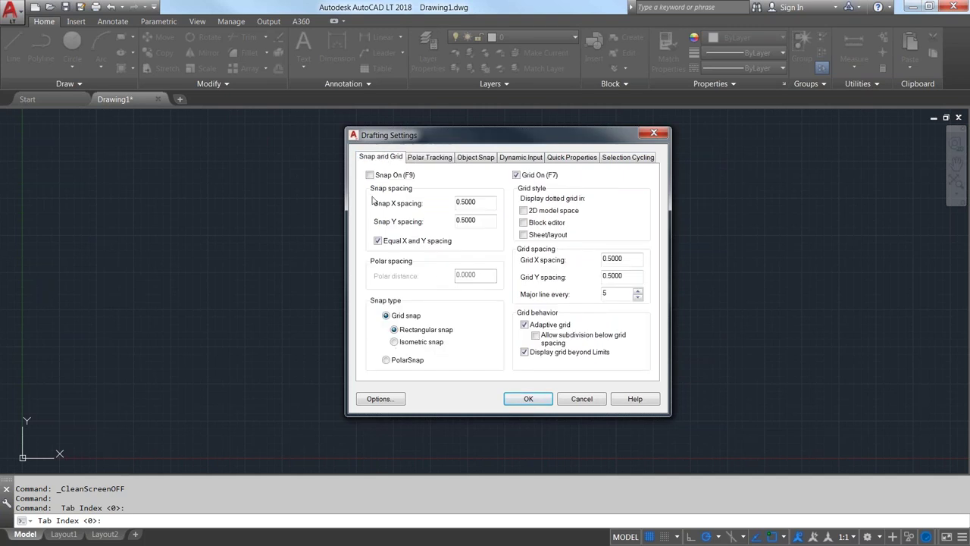
pyautogui.click(370, 175)
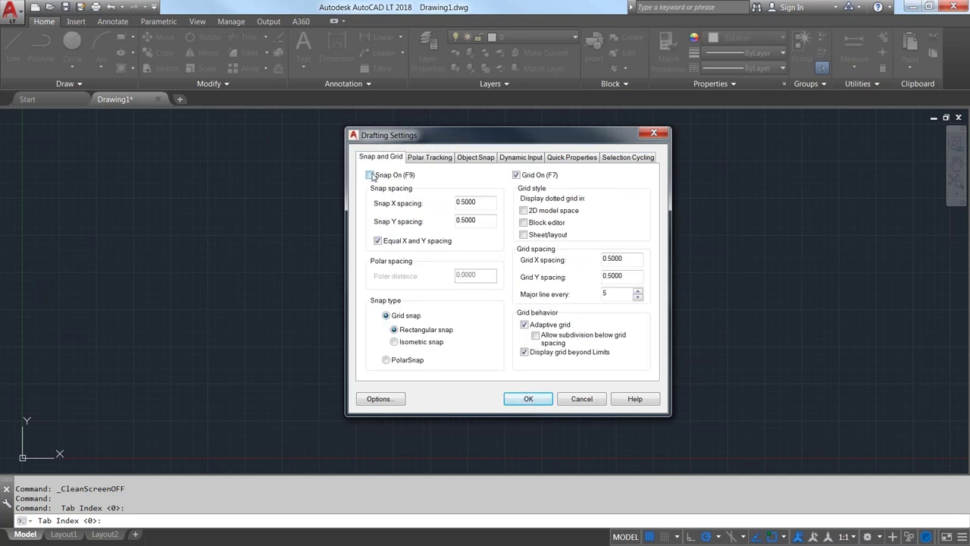
pyautogui.click(387, 361)
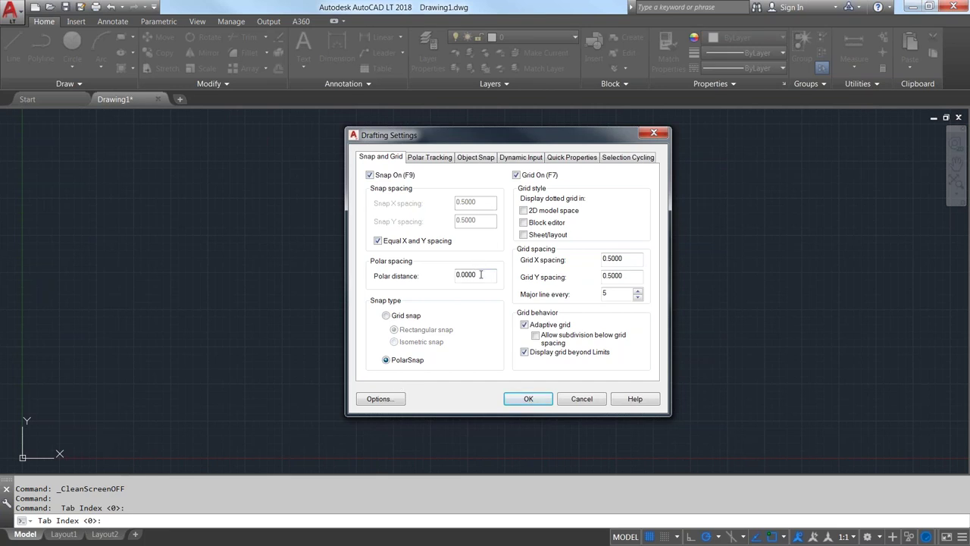
pyautogui.moveTo(477, 275); pyautogui.dragTo(443, 278)
pyautogui.write('5')
pyautogui.click(528, 399)
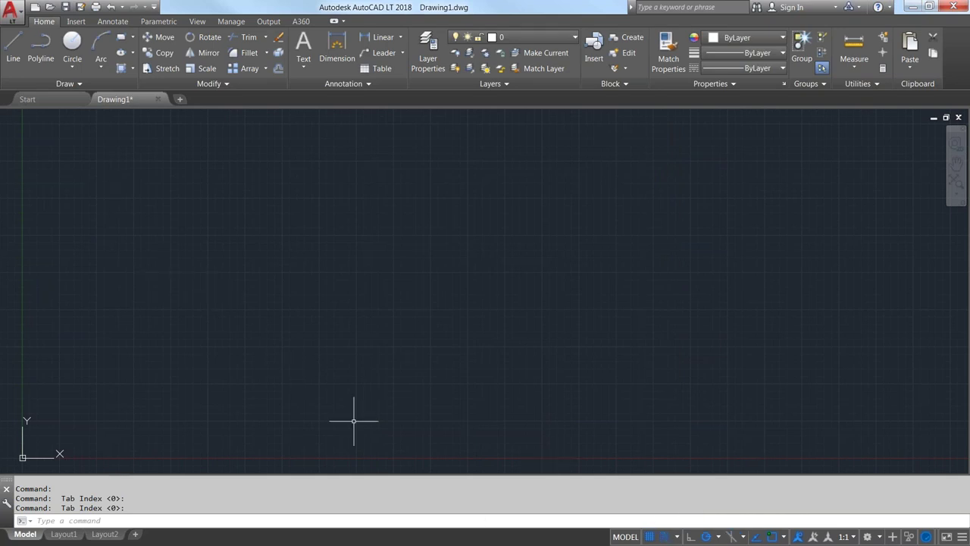
# Start a line at the origin 0,0 and set the polar tracking increment to 30°
pyautogui.click(12, 52)
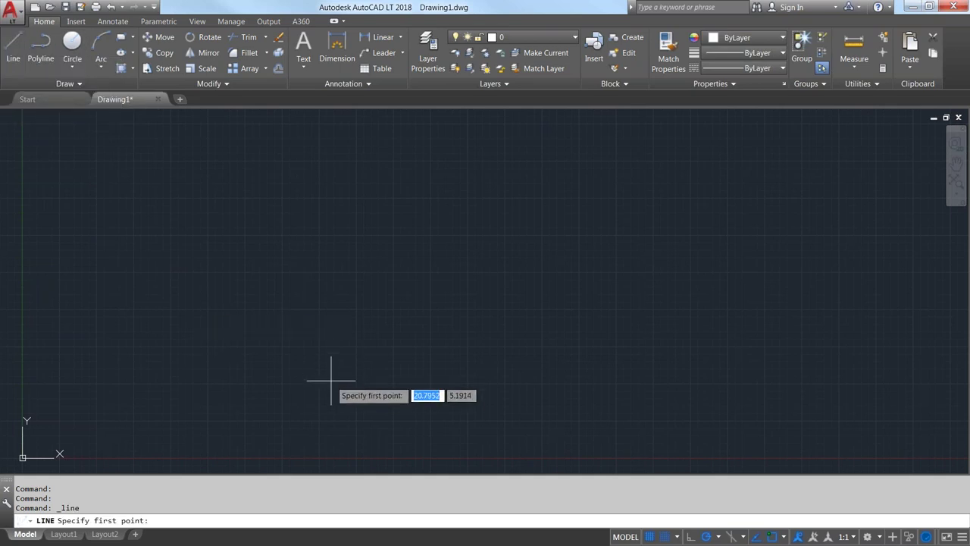
pyautogui.write('0')
pyautogui.press('Tab')
pyautogui.write('0')
pyautogui.press('Return')
pyautogui.moveTo(325, 359)
pyautogui.mouseDown(button='middle')
pyautogui.moveTo(338, 379)
pyautogui.moveTo(331, 362)
pyautogui.moveTo(584, 319)
pyautogui.mouseUp(button='middle')
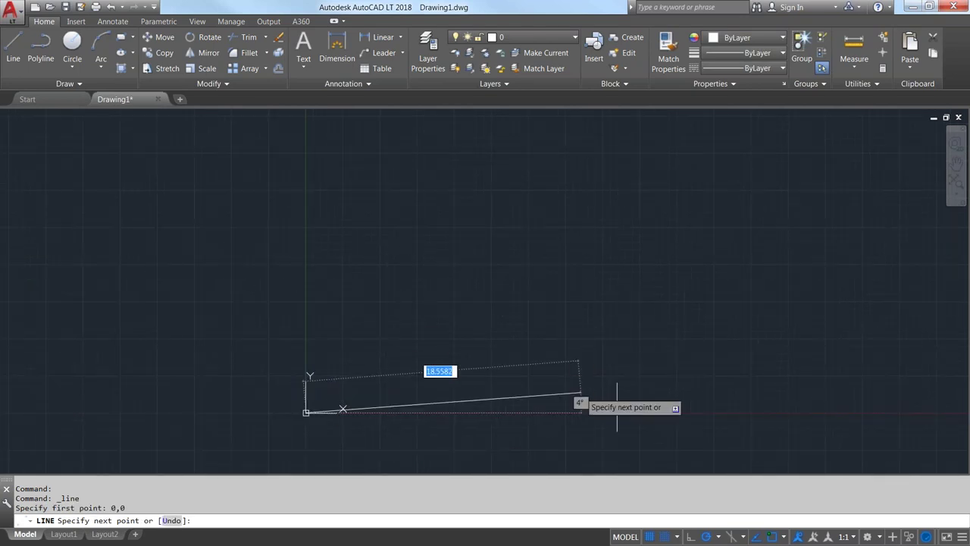
pyautogui.click(719, 538)
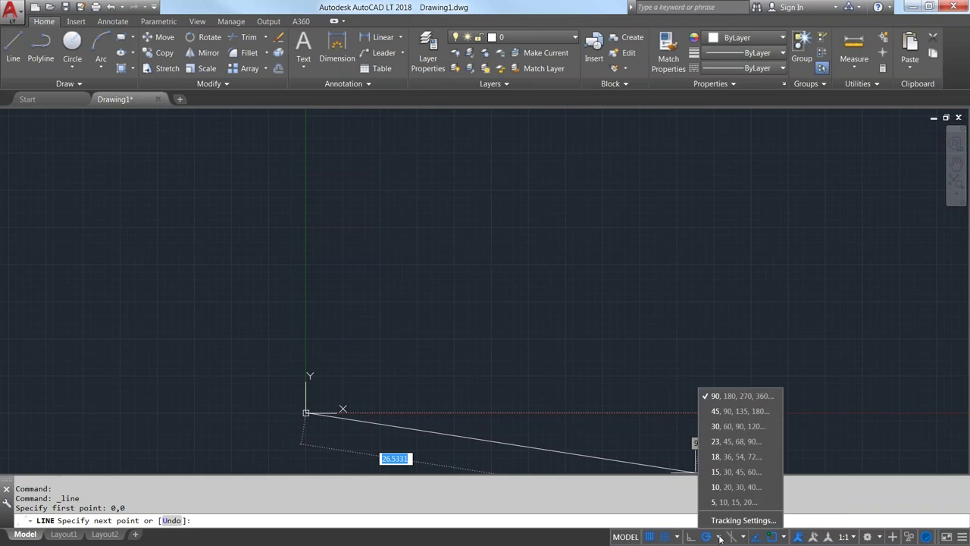
pyautogui.click(728, 426)
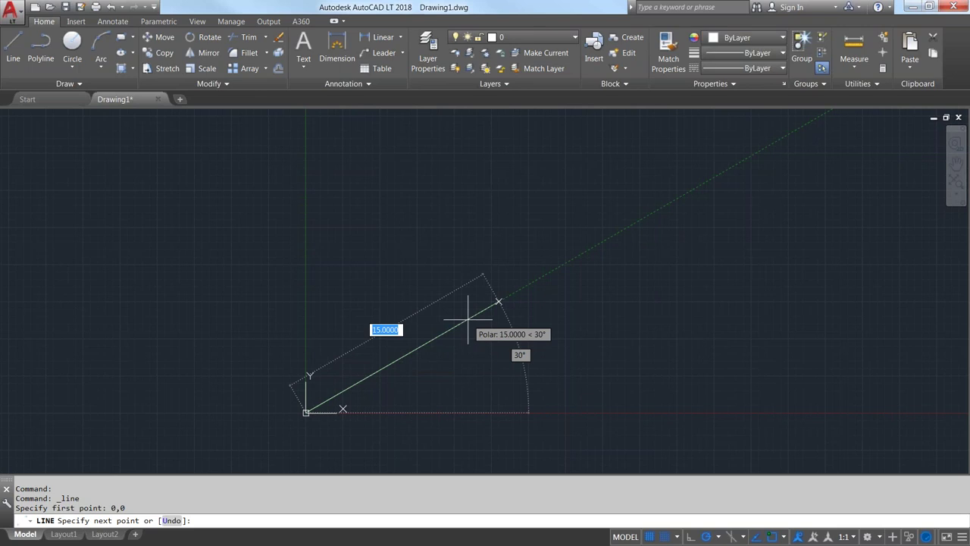
# Draw a four-segment zigzag from the origin using polar snap: 5 units at 30°, 10 at 150°, 5 at 30° and 10 at 150°
pyautogui.click(371, 375)
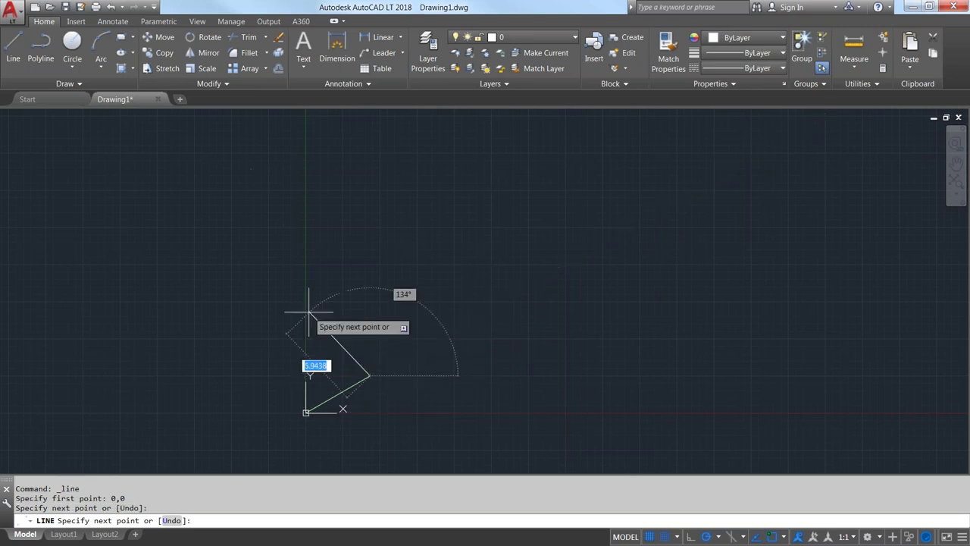
pyautogui.click(265, 312)
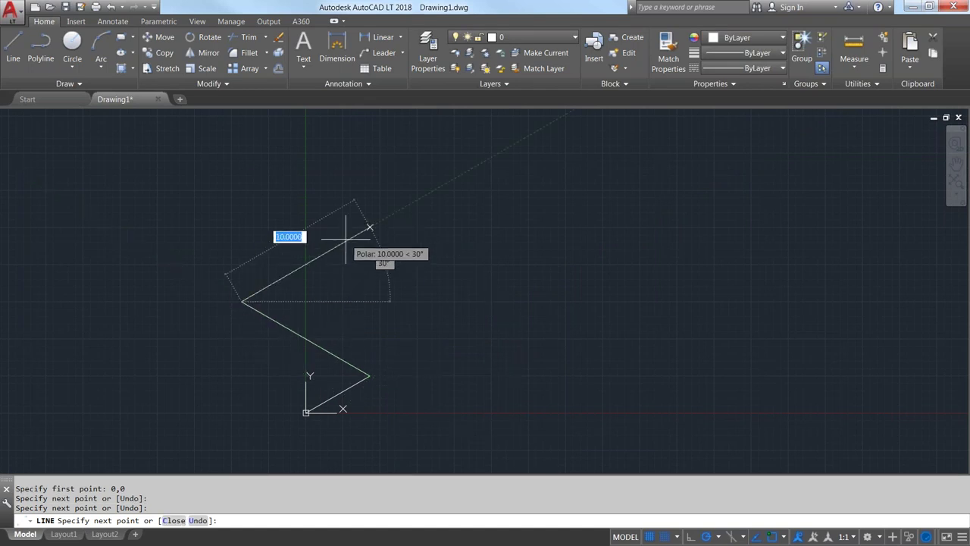
pyautogui.click(314, 260)
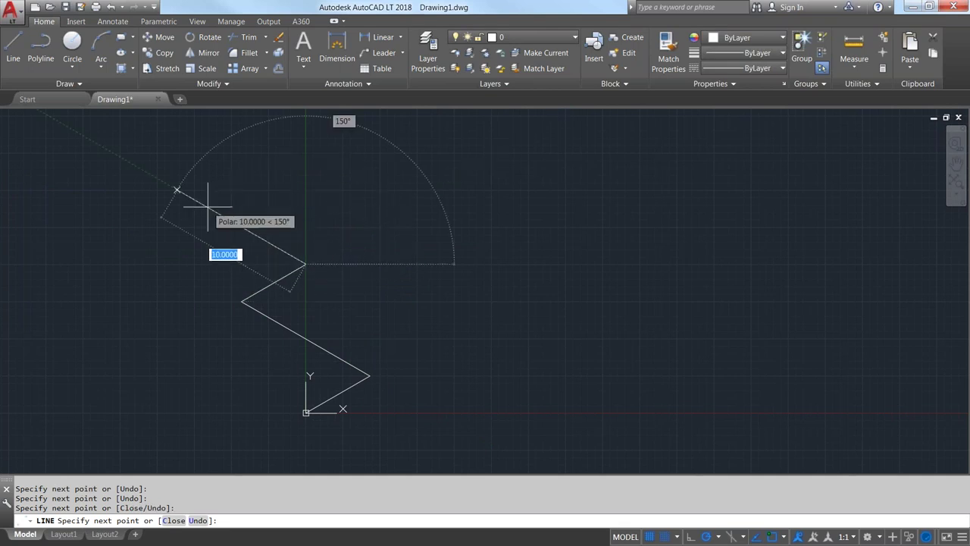
pyautogui.click(208, 206)
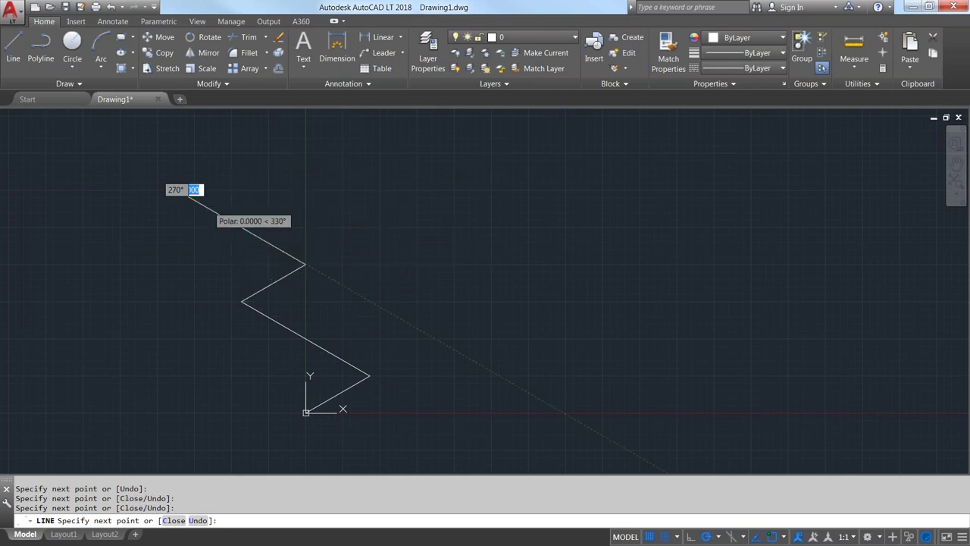
pyautogui.rightClick(212, 206)
pyautogui.click(222, 213)
pyautogui.scroll(-2, 389, 234)
pyautogui.moveTo(402, 238); pyautogui.dragTo(477, 271, button='middle')
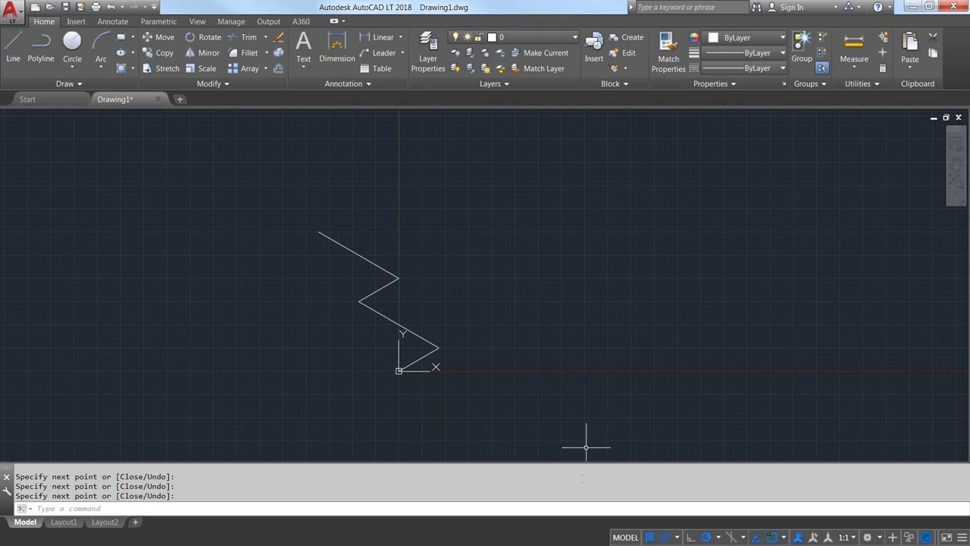
# Draw a separate 7-unit line at 30° starting on the X axis to the right of the zigzag
pyautogui.click(14, 51)
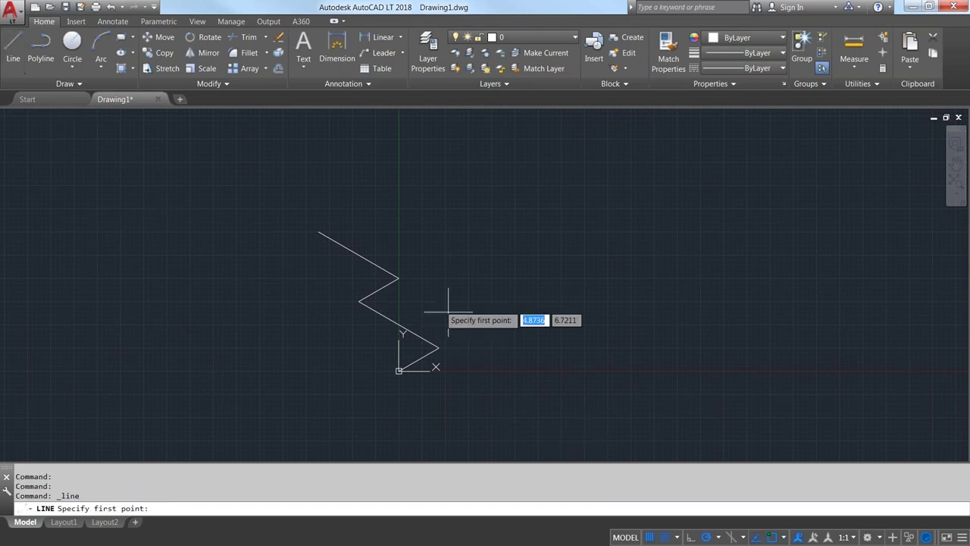
pyautogui.click(488, 370)
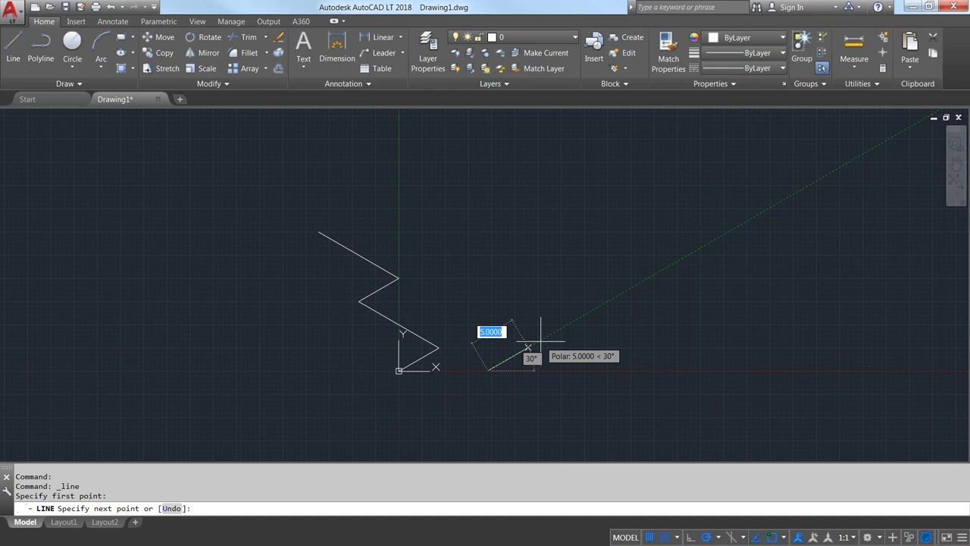
pyautogui.write('7')
pyautogui.press('Return')
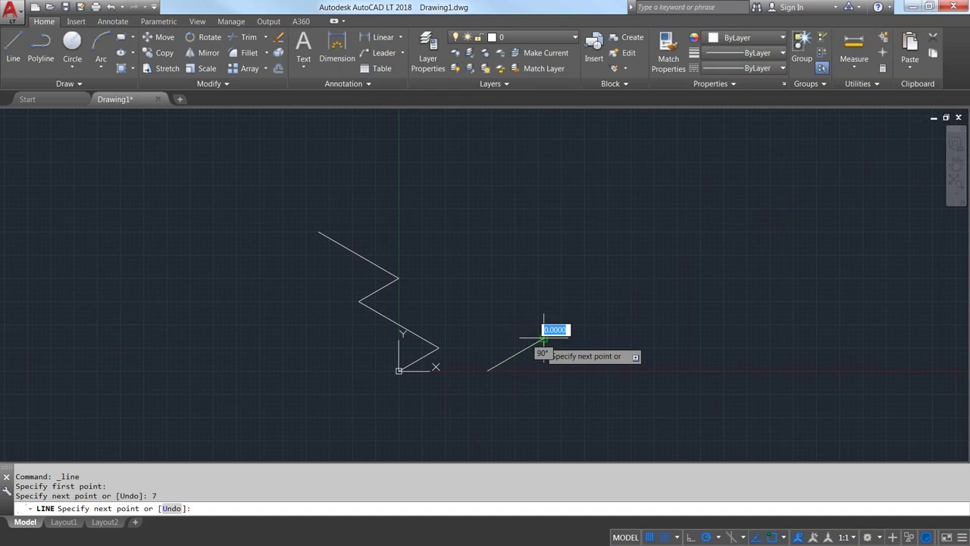
pyautogui.press('Return')
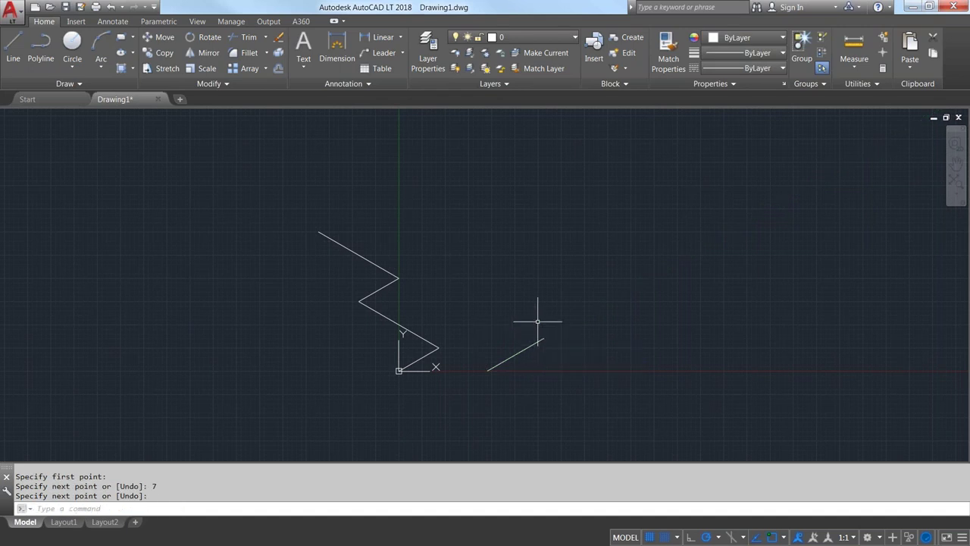
pyautogui.moveTo(527, 348)
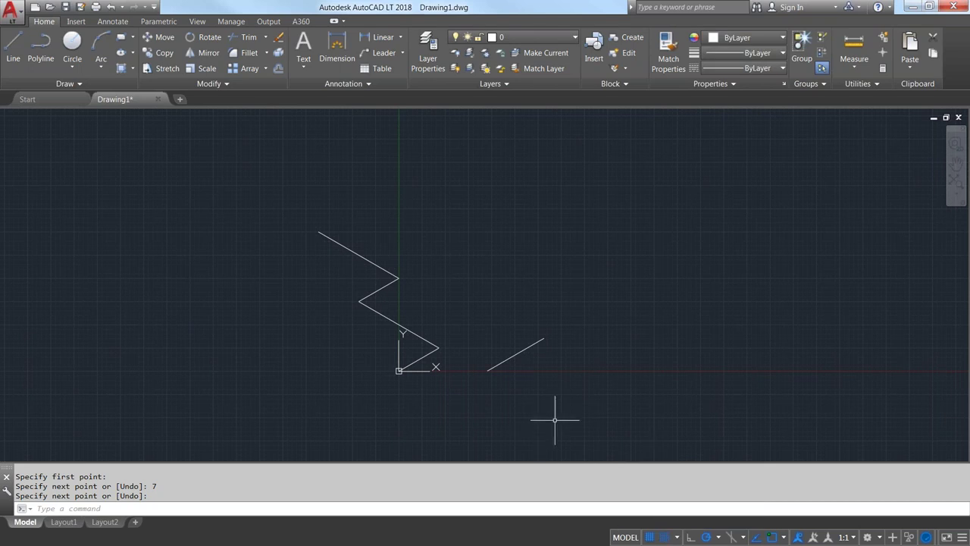
# Erase the zigzag and the separate angled line together with a crossing selection
pyautogui.click(573, 370)
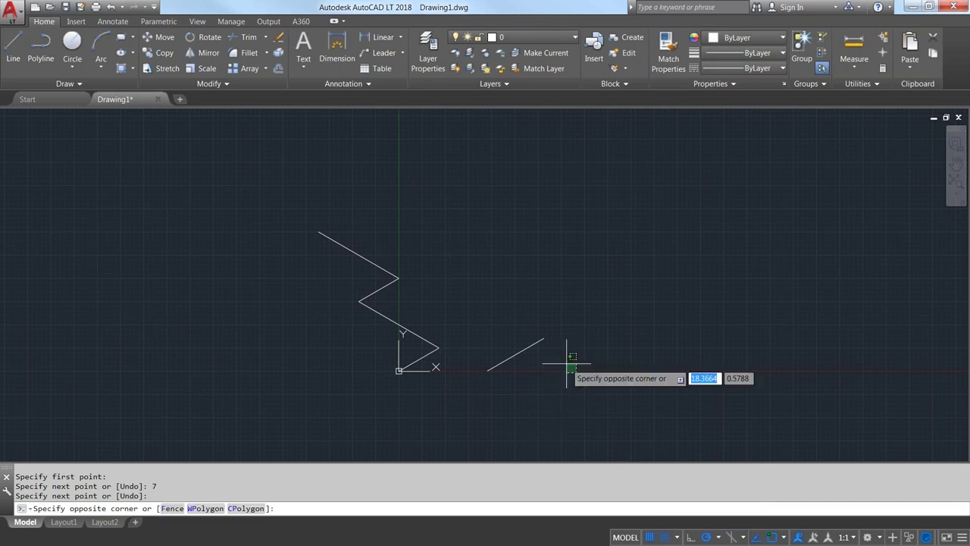
pyautogui.click(330, 214)
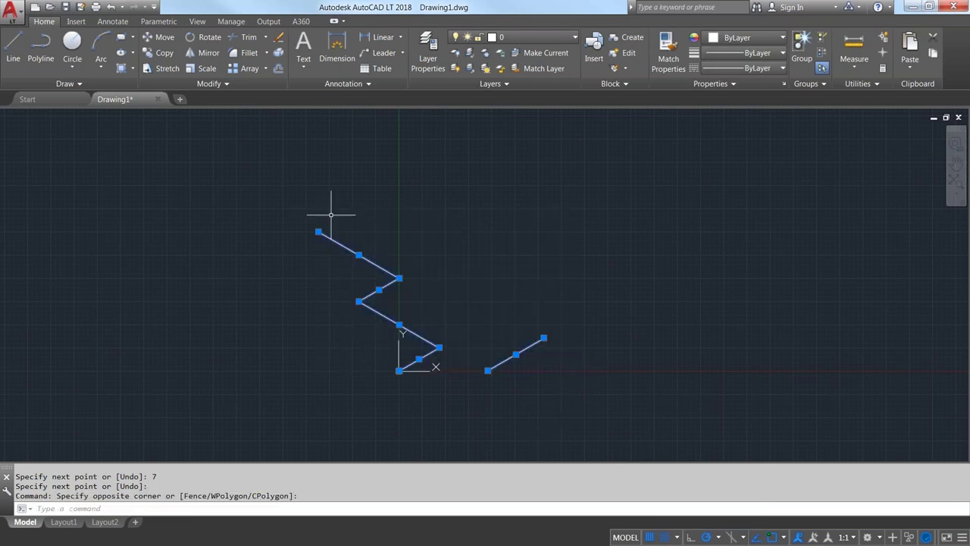
pyautogui.press('Delete')
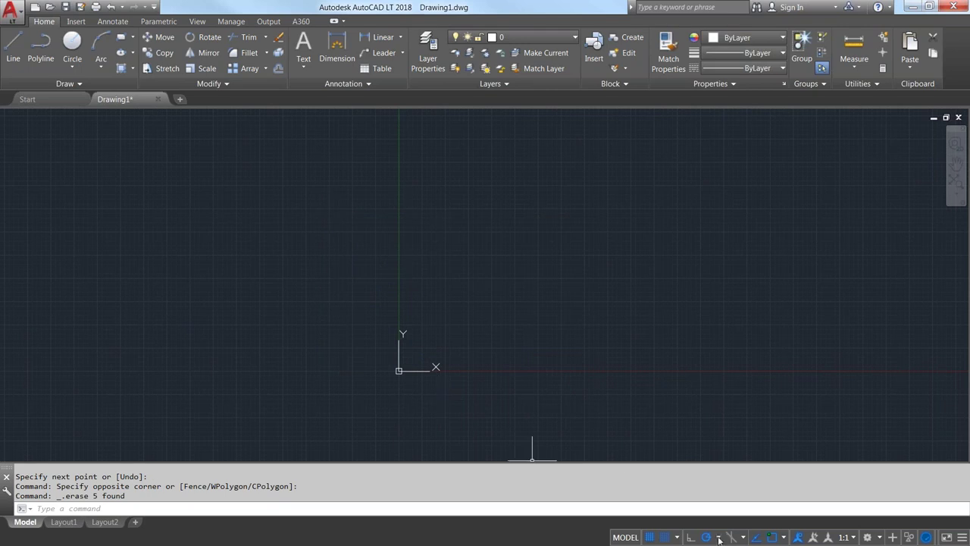
# Set the PolarSnap polar distance to 3.5 in the drafting settings and apply it
pyautogui.click(718, 537)
pyautogui.click(720, 535)
pyautogui.click(381, 157)
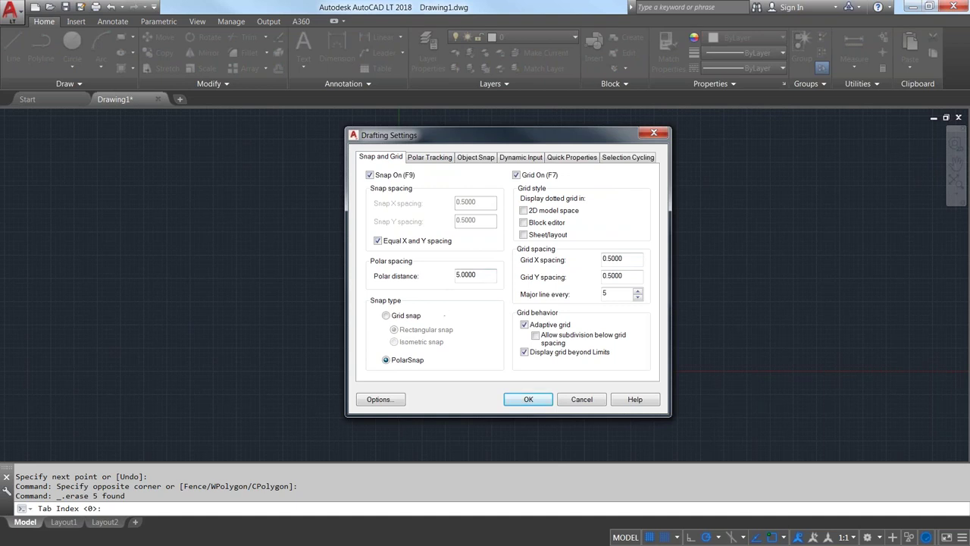
pyautogui.doubleClick(466, 275)
pyautogui.write('3.5')
pyautogui.click(534, 401)
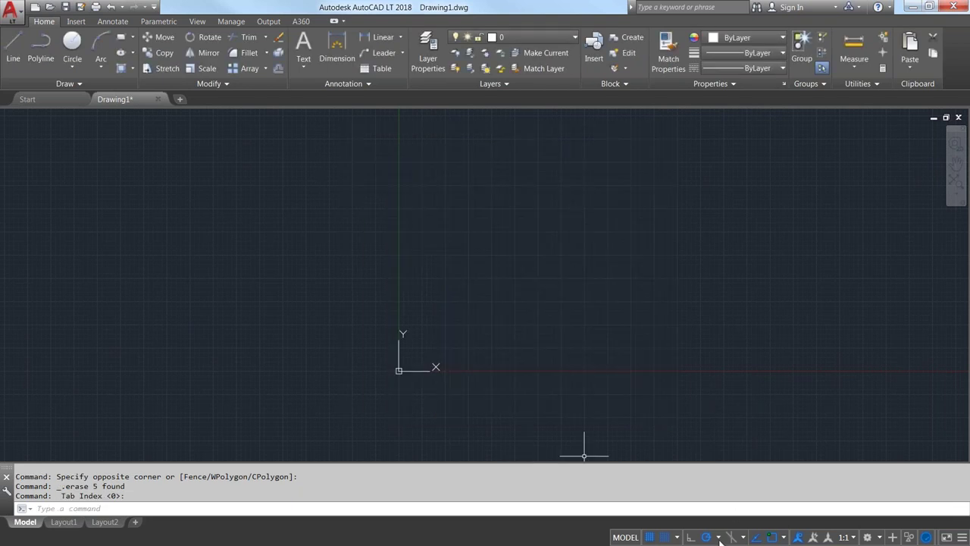
# Set the polar tracking increment to 90° and start a new line at the origin 0,0
pyautogui.click(718, 537)
pyautogui.click(726, 397)
pyautogui.click(23, 47)
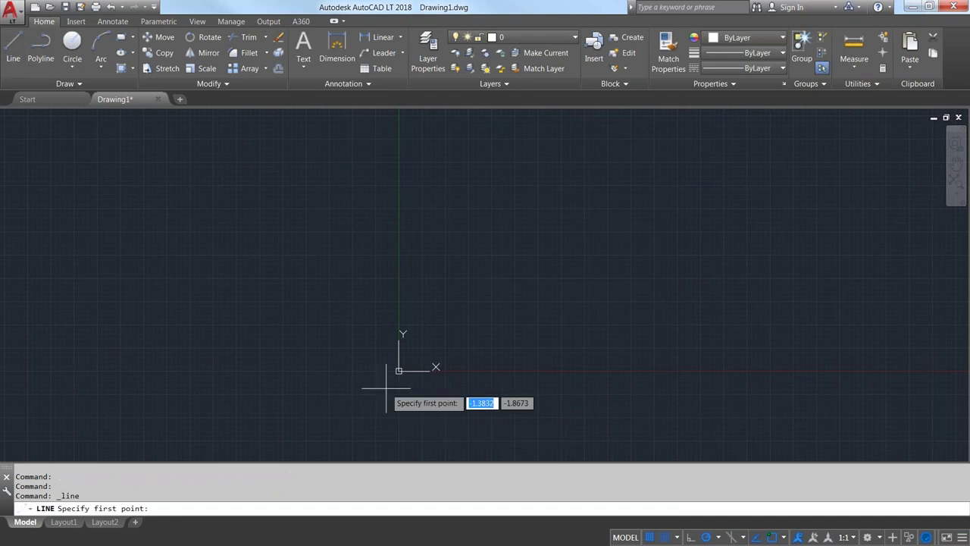
pyautogui.write('0')
pyautogui.press('Tab')
pyautogui.write('0')
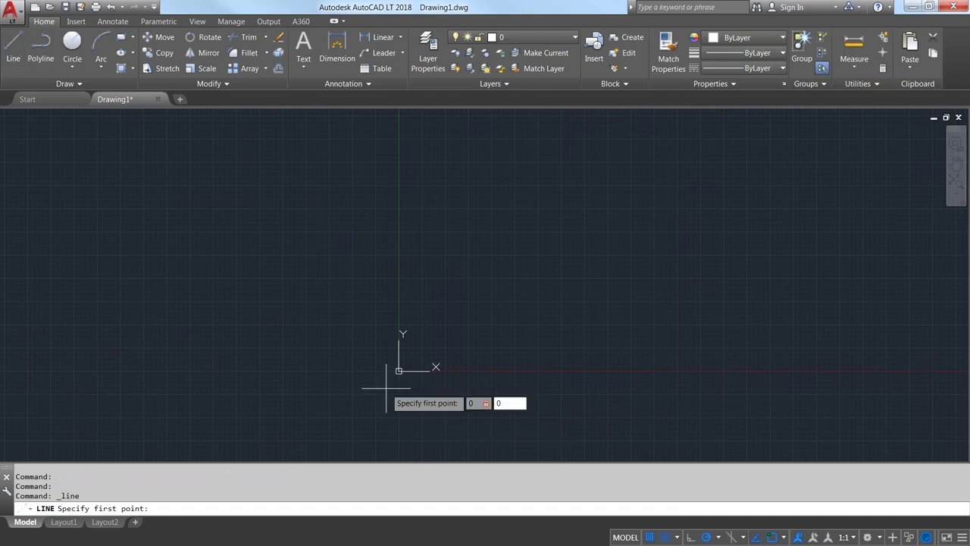
pyautogui.press('Return')
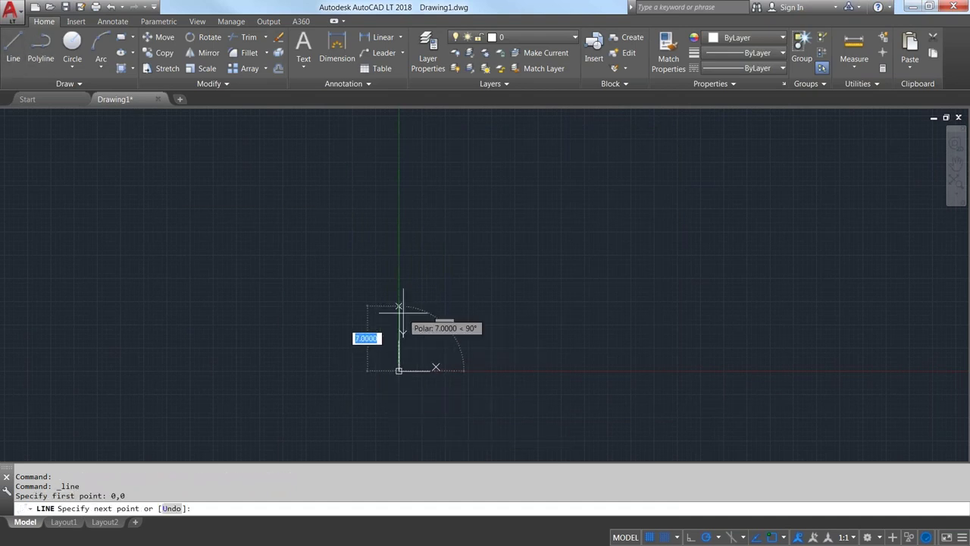
# Draw a three-step staircase from the origin with 7-unit vertical risers and 10.5-unit horizontal treads, ending the line at the upper end
pyautogui.click(399, 306)
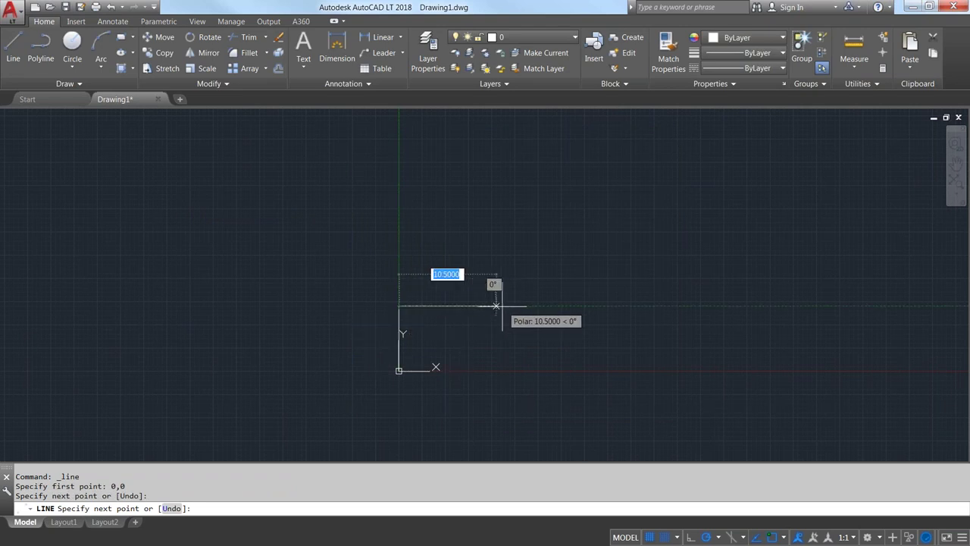
pyautogui.click(497, 306)
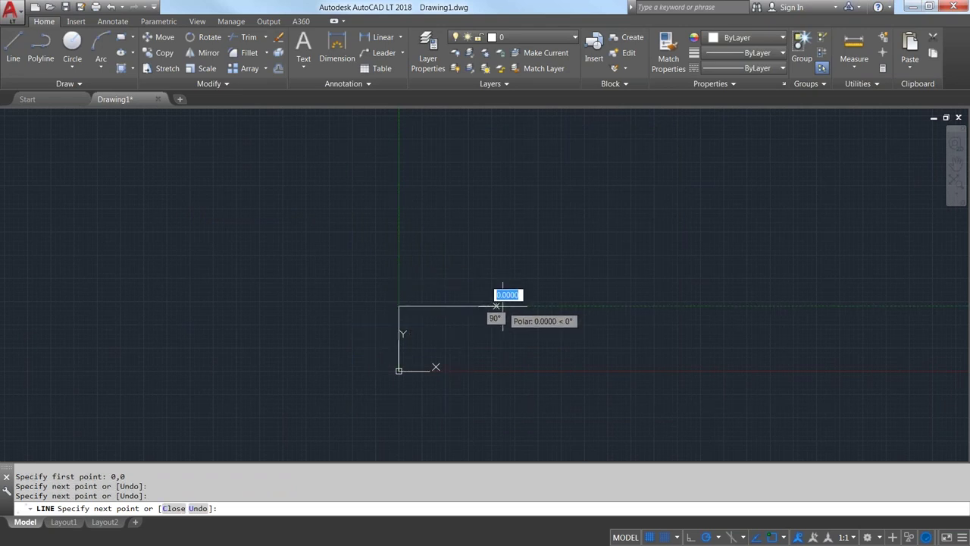
pyautogui.click(496, 241)
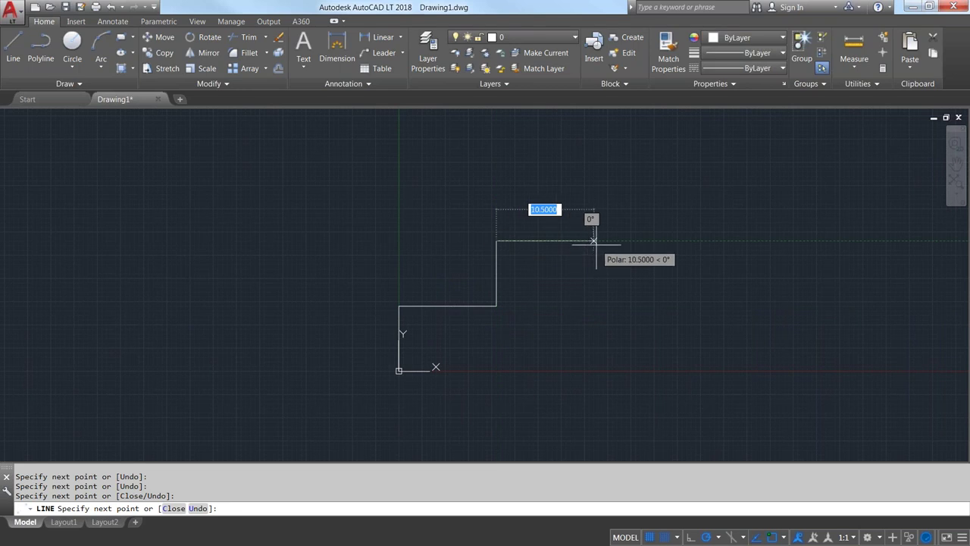
pyautogui.click(594, 241)
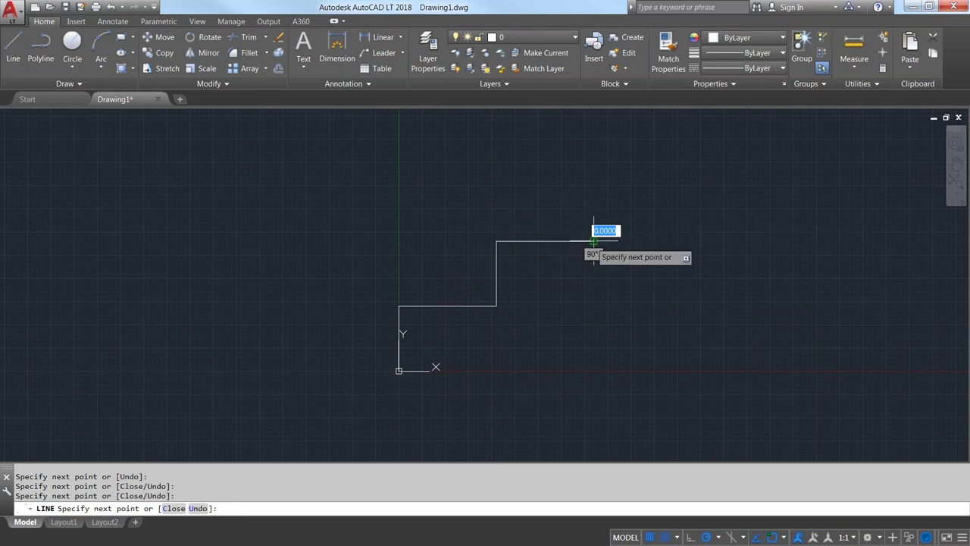
pyautogui.click(599, 176)
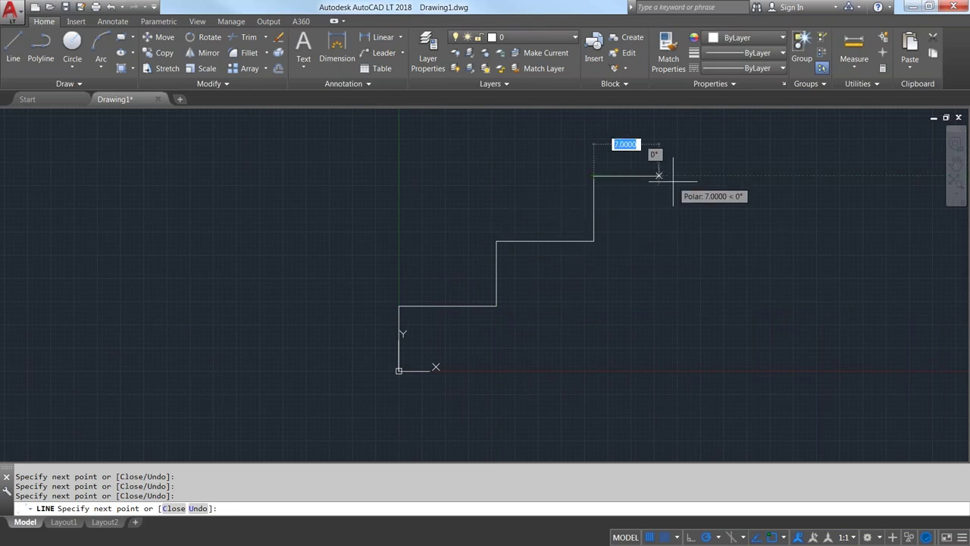
pyautogui.click(691, 176)
pyautogui.rightClick(691, 176)
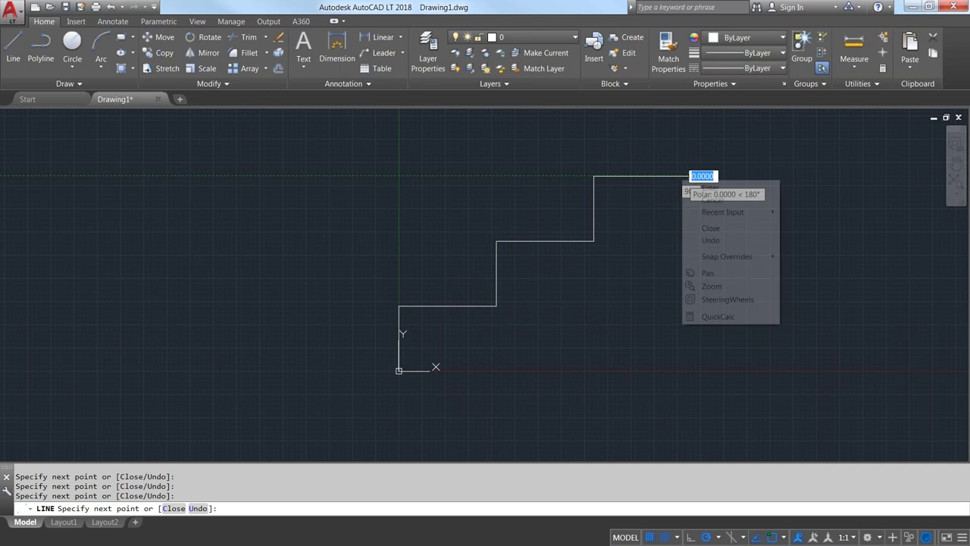
pyautogui.click(705, 189)
# Start a second staircase on the X axis to the right of the first with a 7-unit riser and an 11-unit tread
pyautogui.moveTo(633, 266); pyautogui.dragTo(574, 333, button='middle')
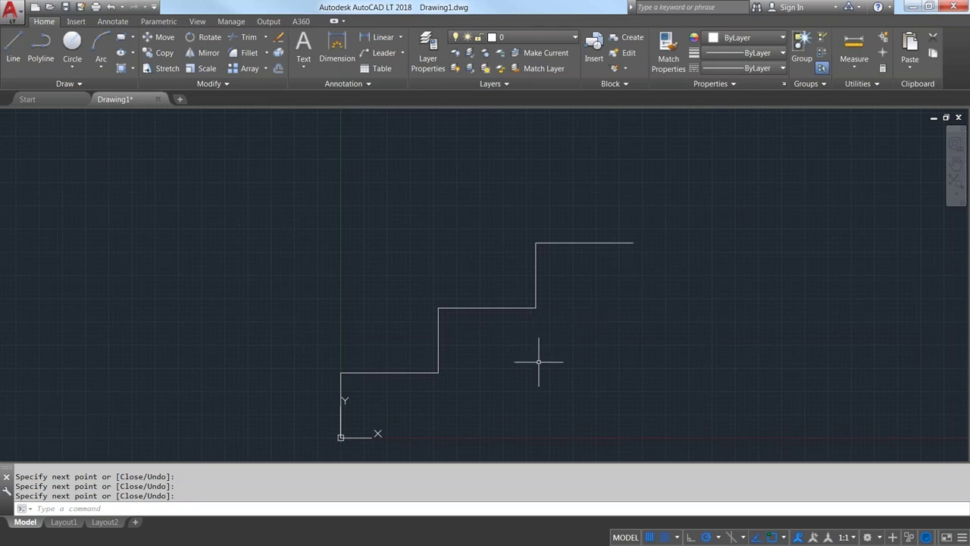
pyautogui.scroll(-2, 508, 370)
pyautogui.moveTo(520, 361); pyautogui.dragTo(454, 363, button='middle')
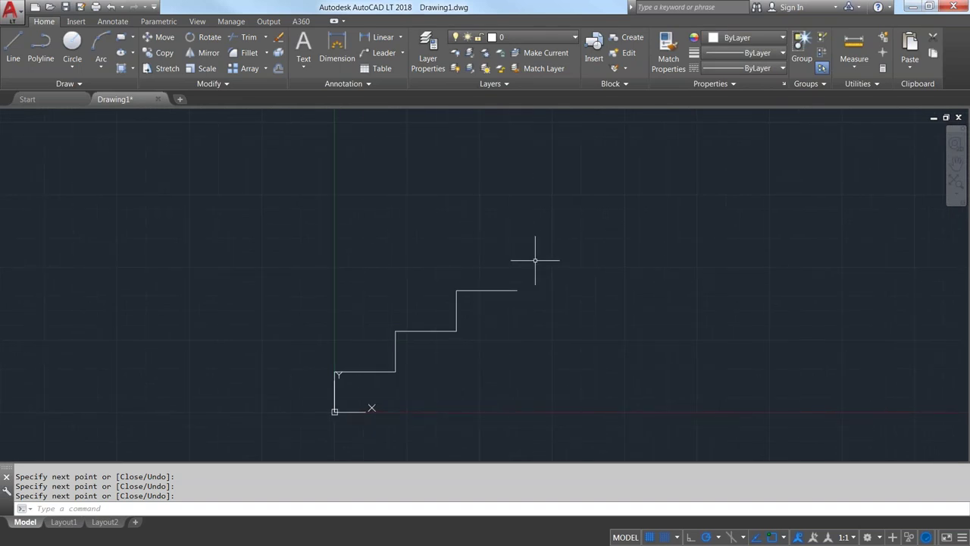
pyautogui.moveTo(537, 301); pyautogui.dragTo(519, 285, button='middle')
pyautogui.moveTo(538, 361); pyautogui.dragTo(478, 339, button='middle')
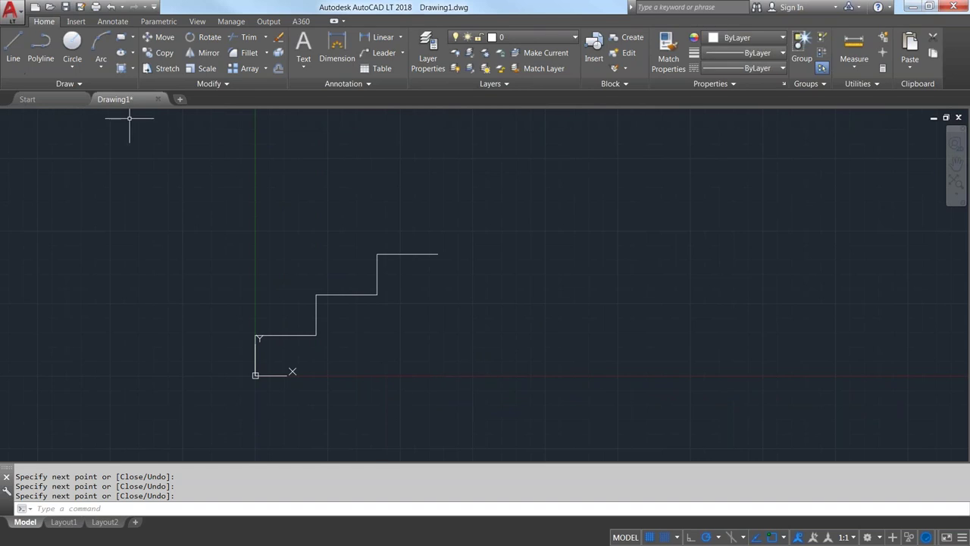
pyautogui.click(13, 47)
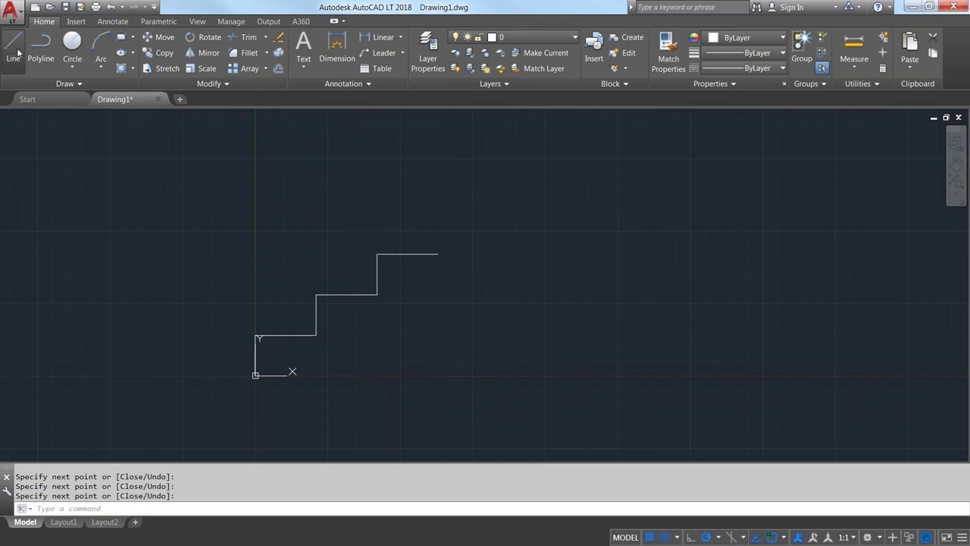
pyautogui.click(501, 375)
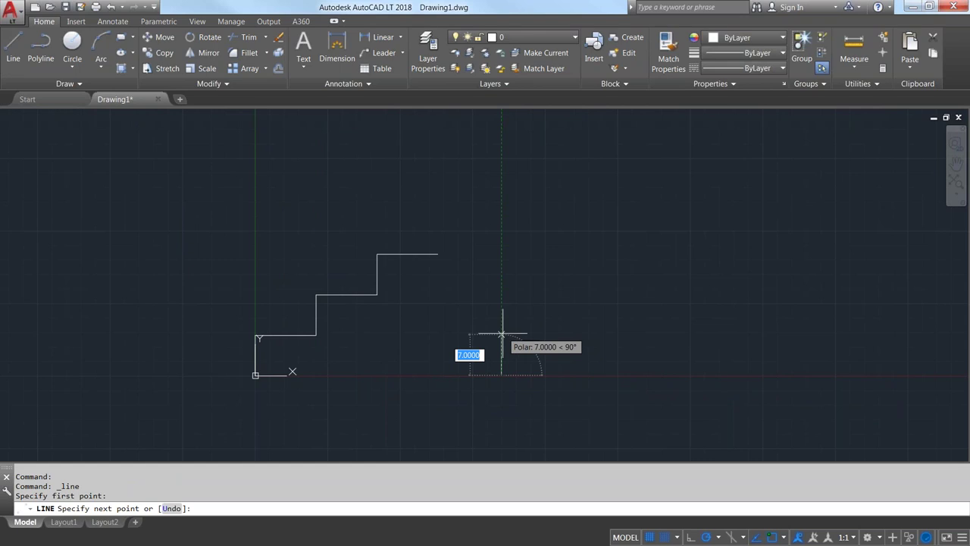
pyautogui.click(501, 334)
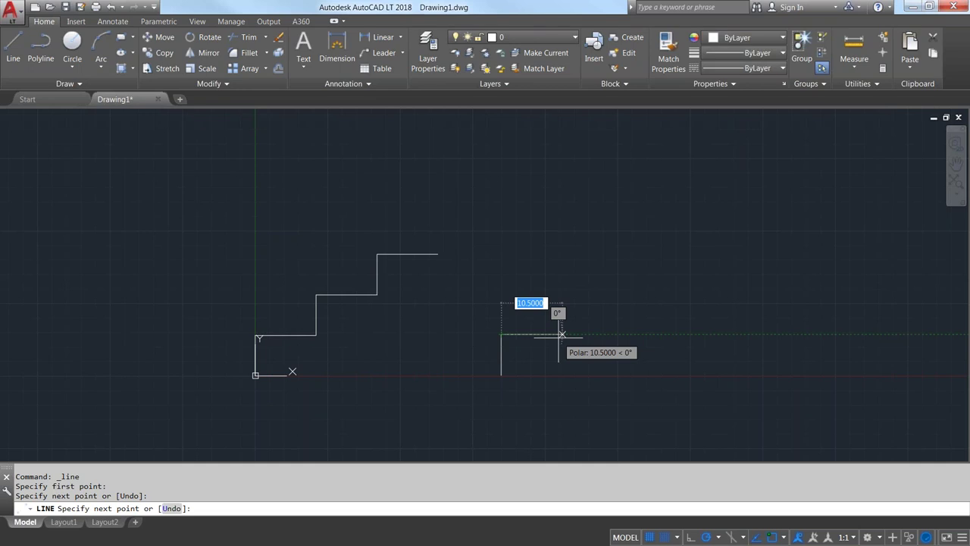
pyautogui.write('11')
pyautogui.press('Return')
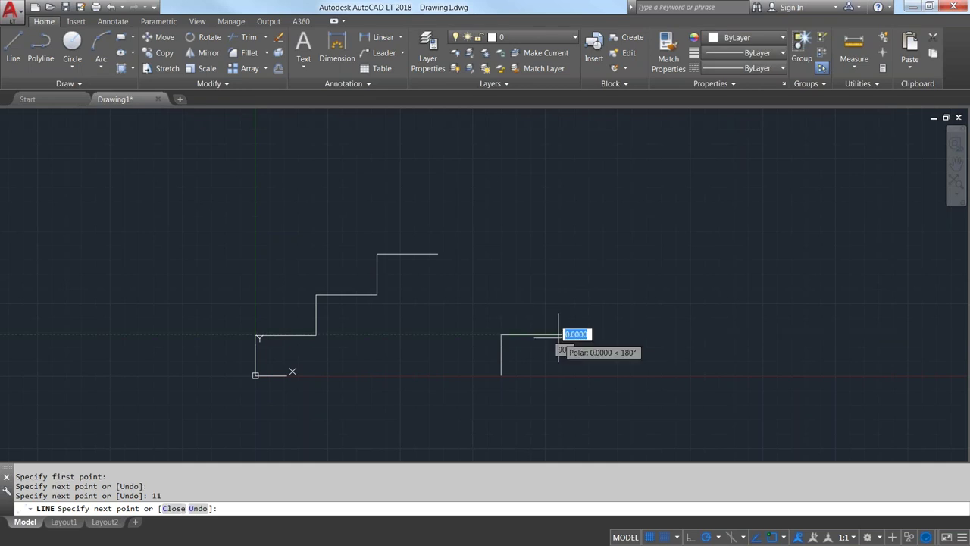
# Complete the second staircase with two more 7-unit risers, each followed by an 11-unit tread, and end the line
pyautogui.click(569, 296)
pyautogui.write('11')
pyautogui.press('Return')
pyautogui.click(629, 254)
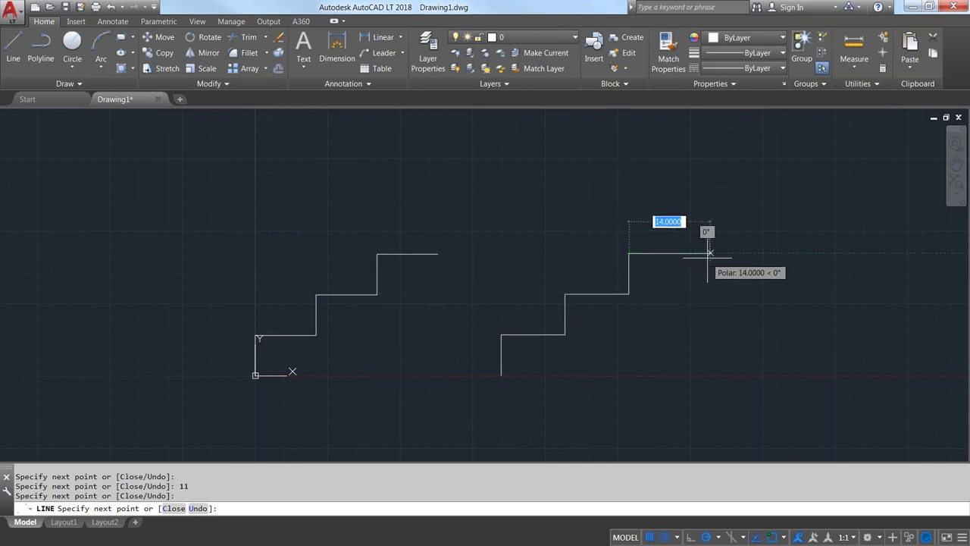
pyautogui.write('11')
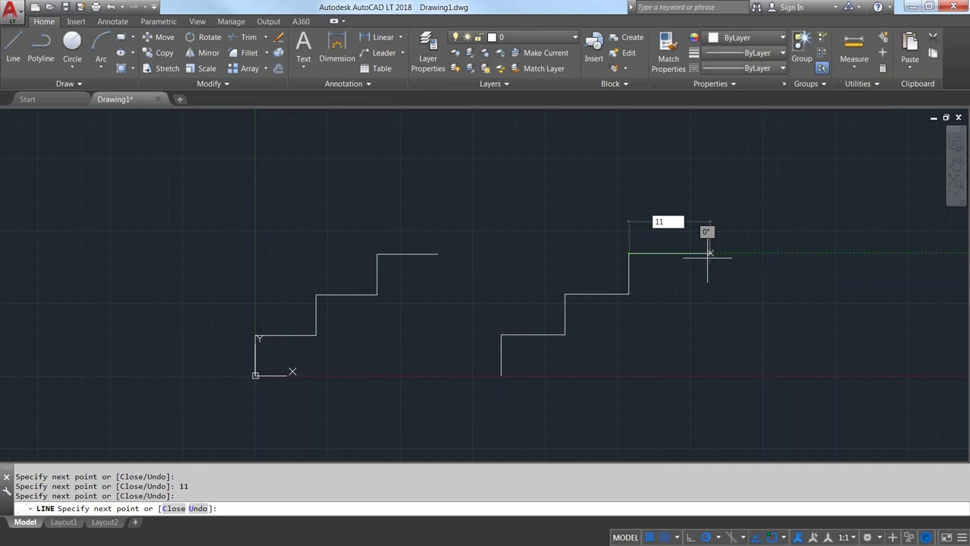
pyautogui.press('Return')
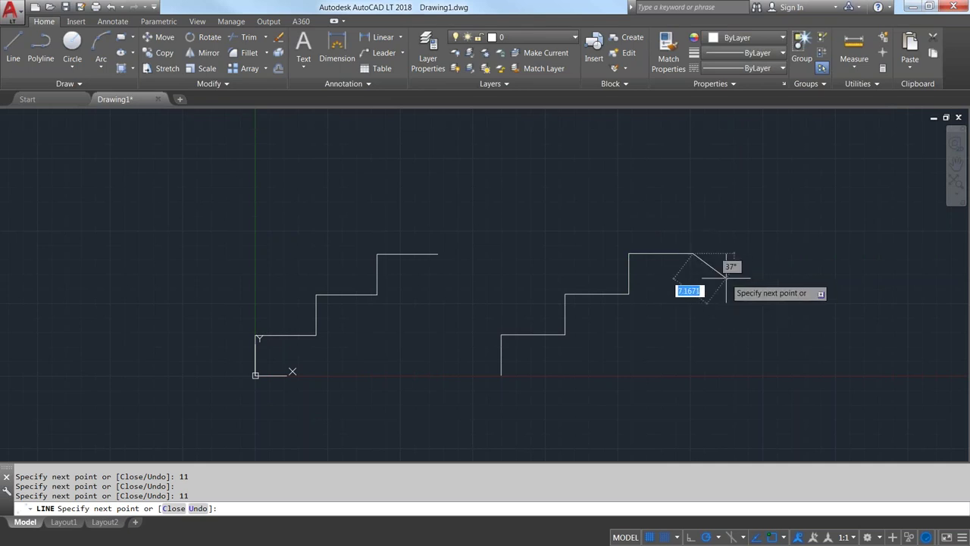
pyautogui.press('Return')
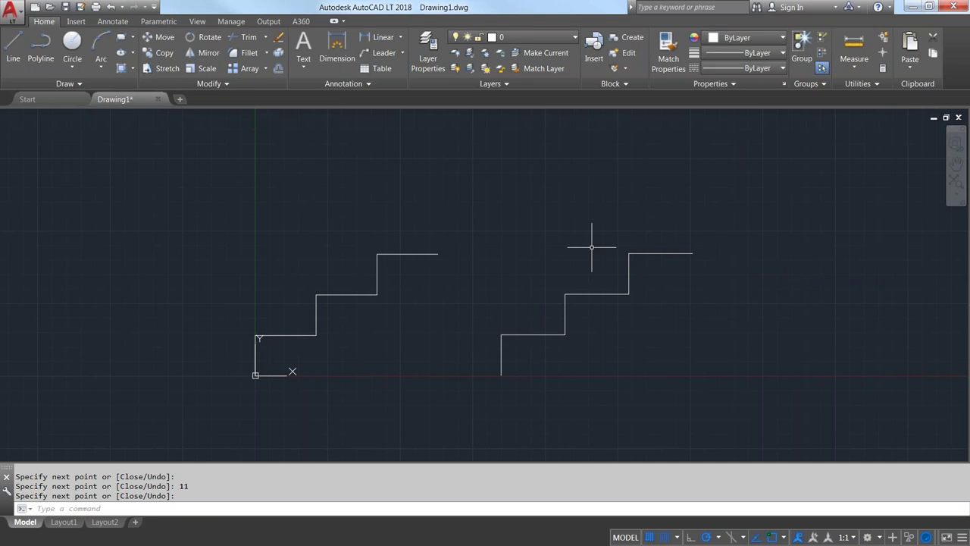
# Open the program options at the user preferences
pyautogui.rightClick(539, 212)
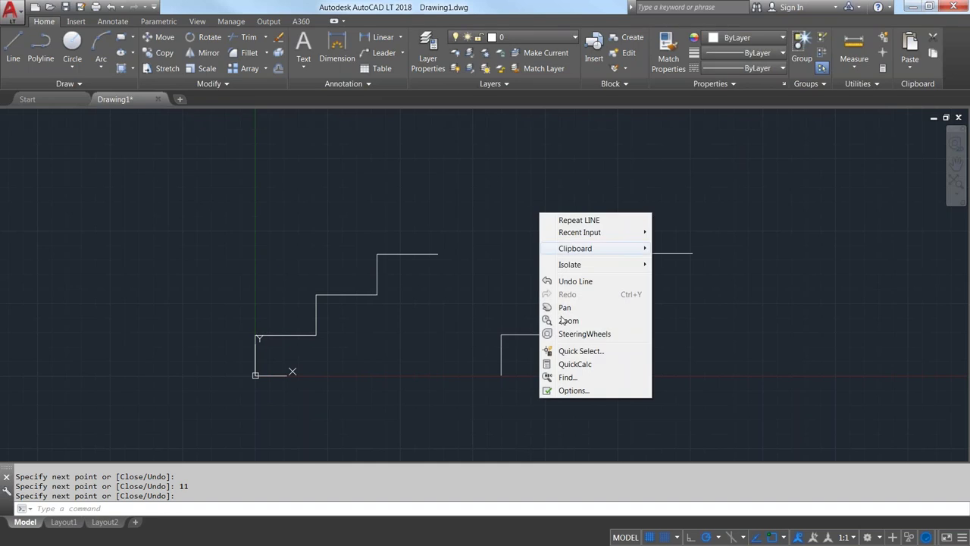
pyautogui.click(574, 390)
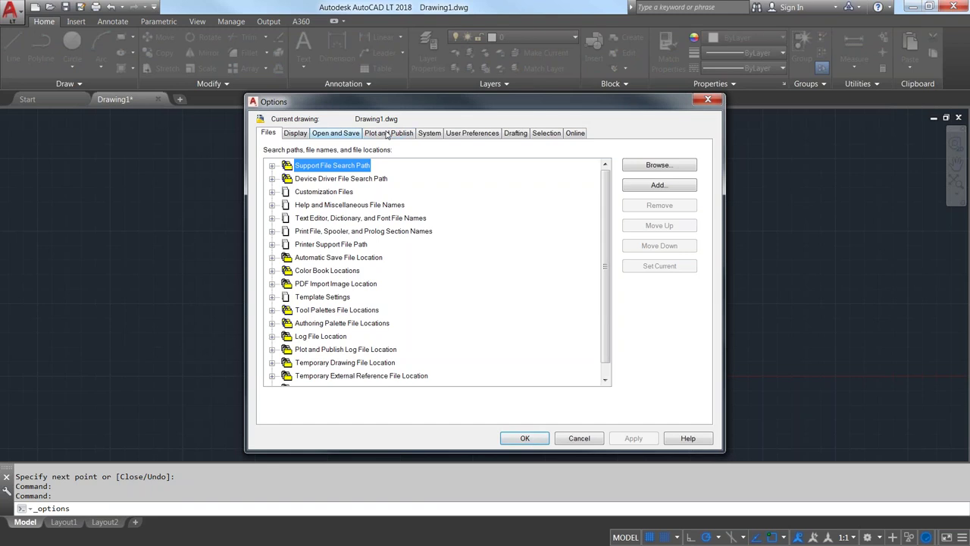
pyautogui.click(470, 134)
pyautogui.click(344, 199)
pyautogui.click(374, 164)
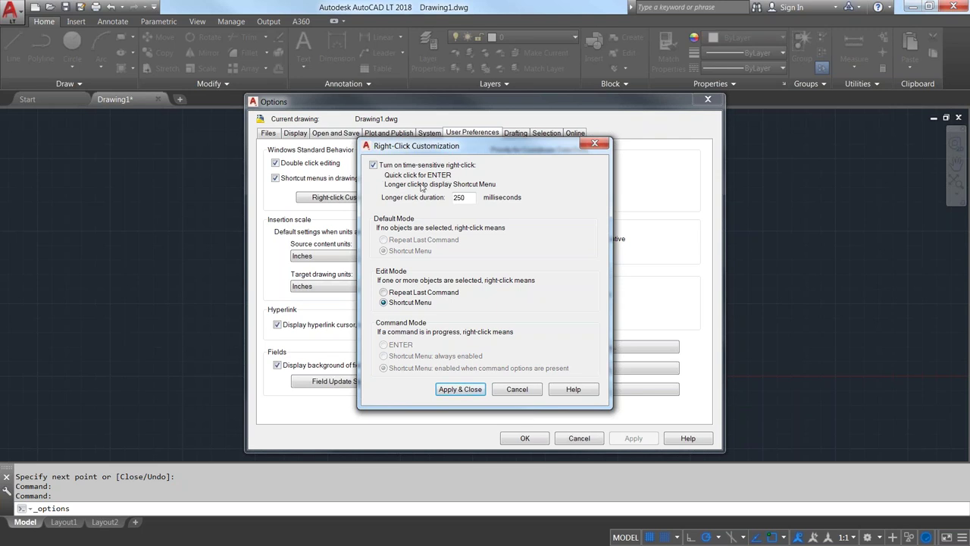
pyautogui.doubleClick(462, 197)
pyautogui.click(514, 390)
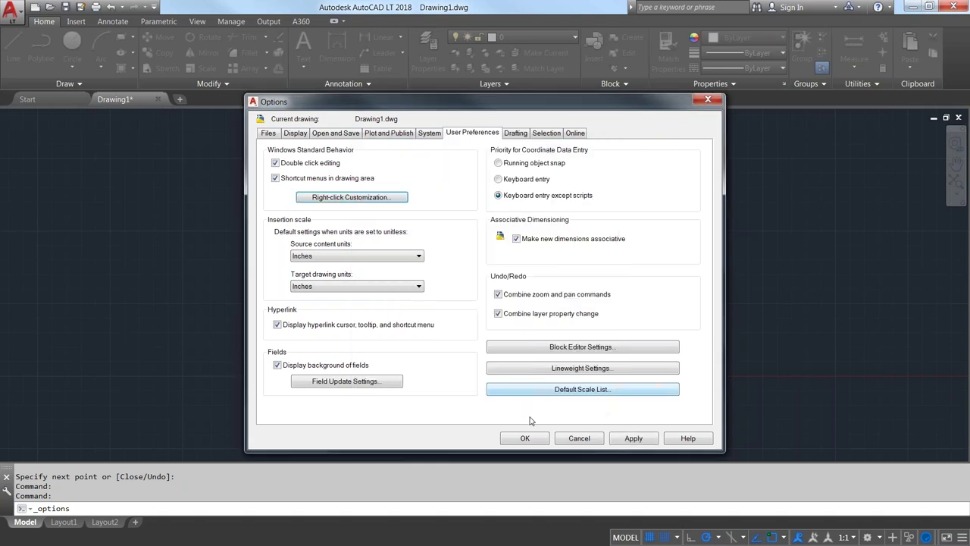
# Turn on time-sensitive right-click in the right-click customization, then apply it and accept the options
pyautogui.click(388, 199)
pyautogui.click(374, 166)
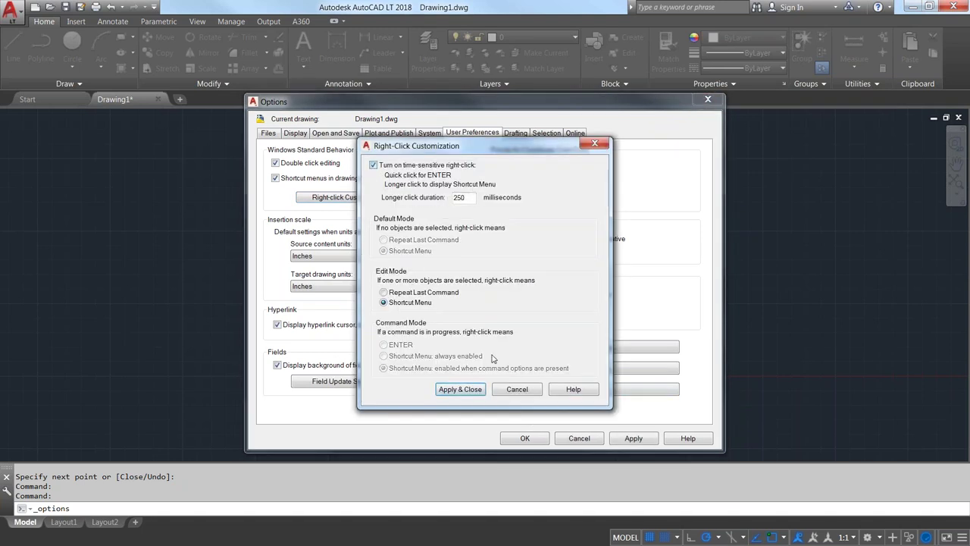
pyautogui.click(458, 389)
pyautogui.click(525, 439)
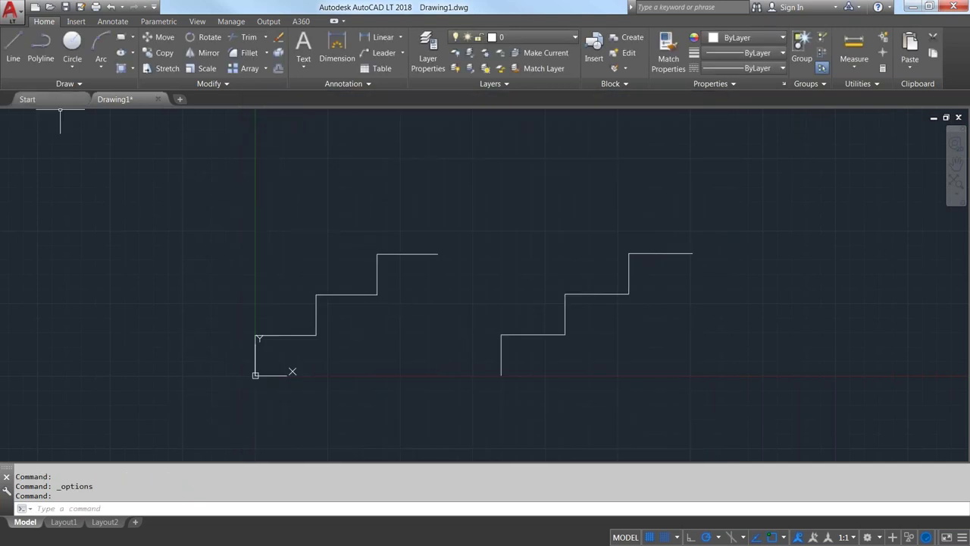
# Draw a staircase left of the origin: 10.5 units up, 10.5 across, 10.5 up and 14 across, then end the line
pyautogui.click(13, 50)
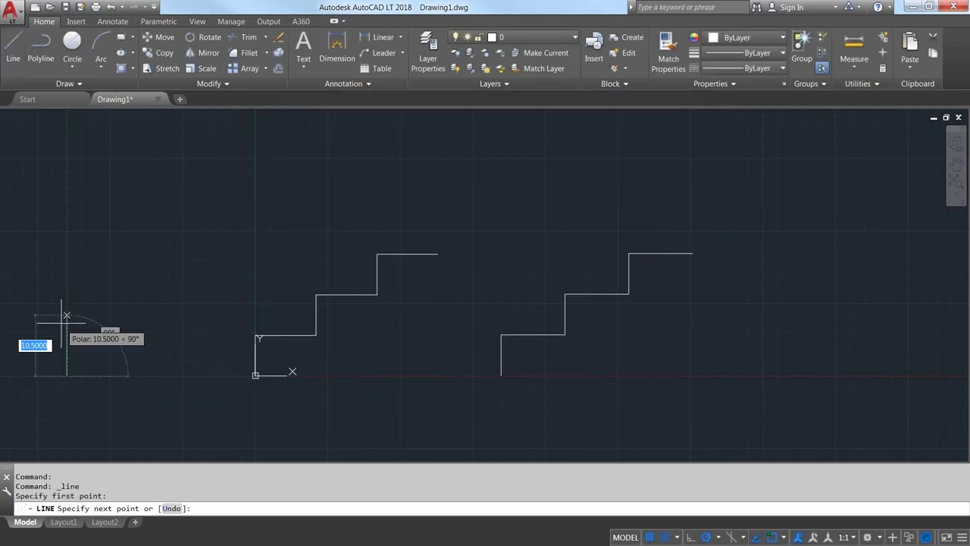
pyautogui.click(66, 315)
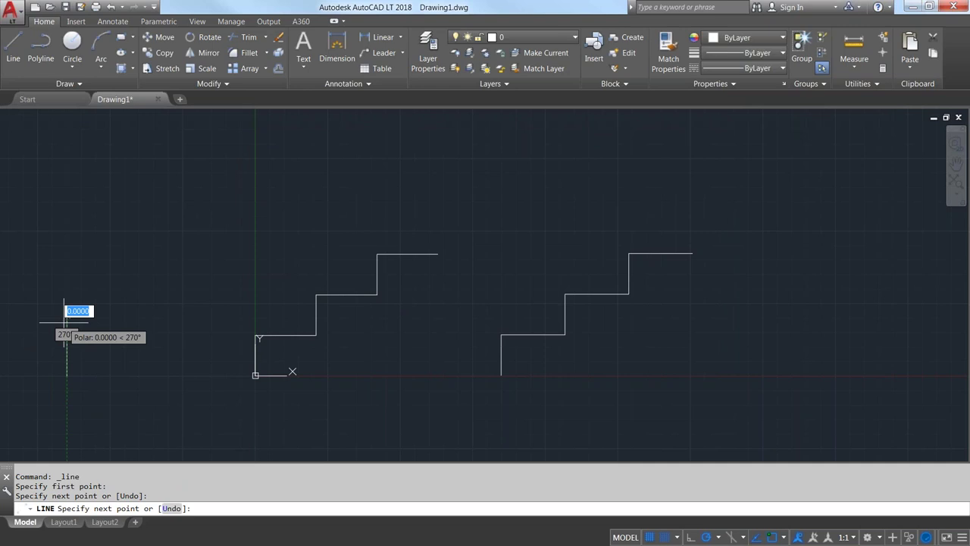
pyautogui.click(128, 315)
pyautogui.click(128, 254)
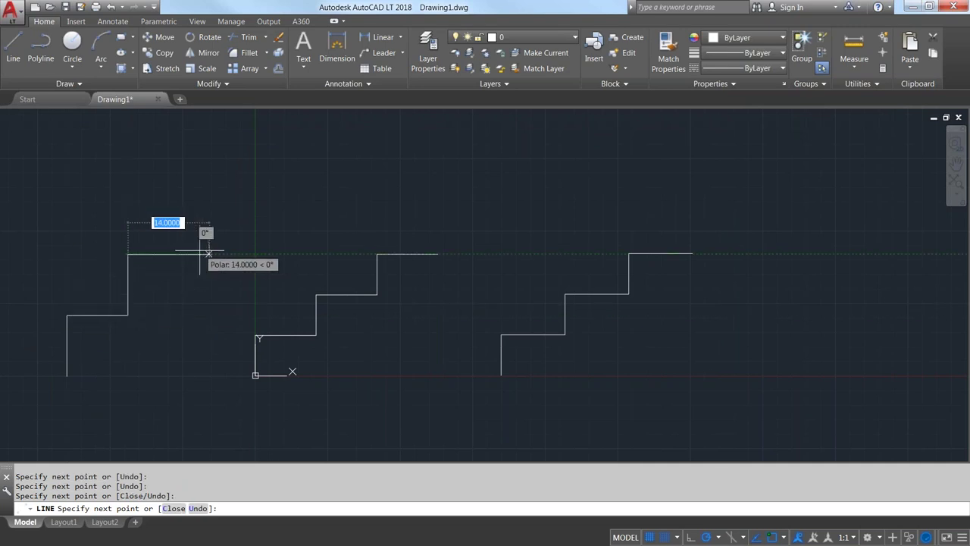
pyautogui.click(209, 254)
pyautogui.press('Return')
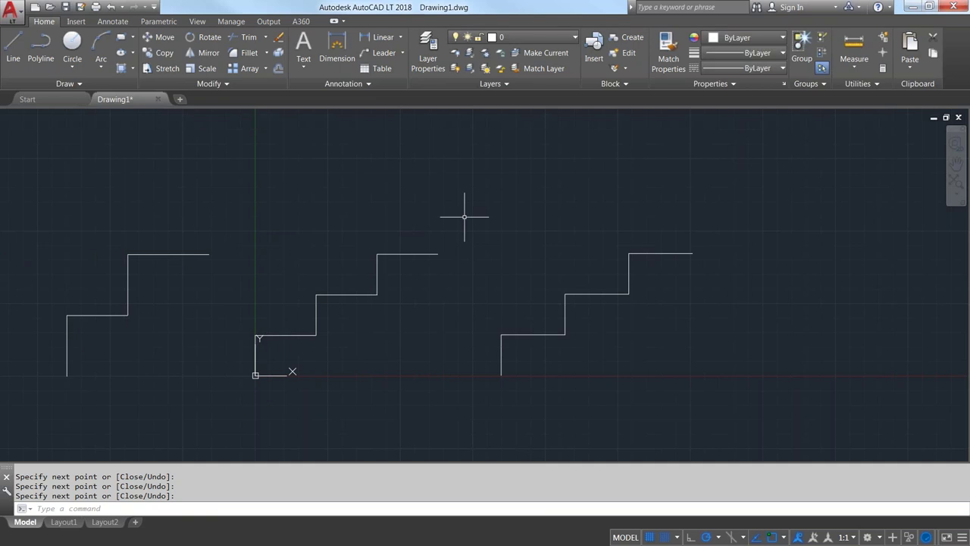
pyautogui.press('Return')
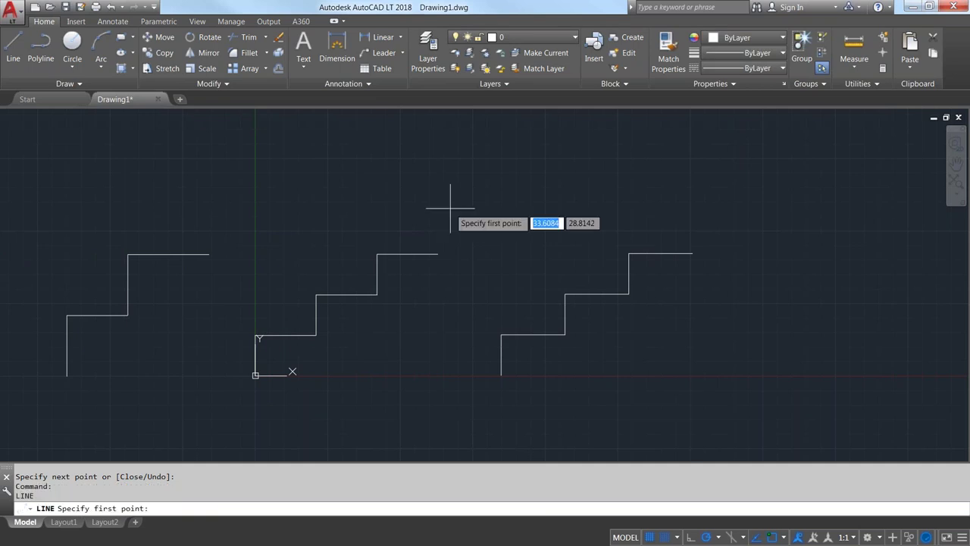
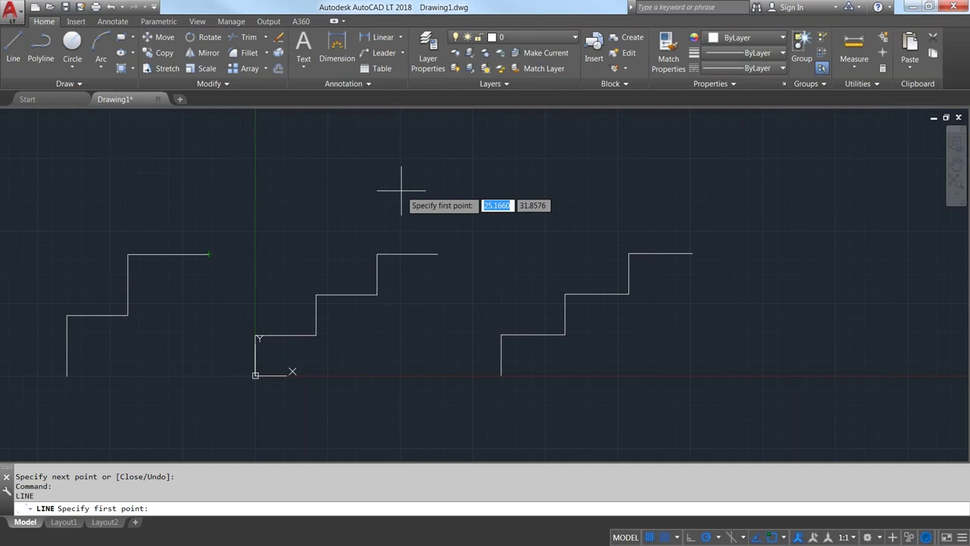
pyautogui.press('Return')
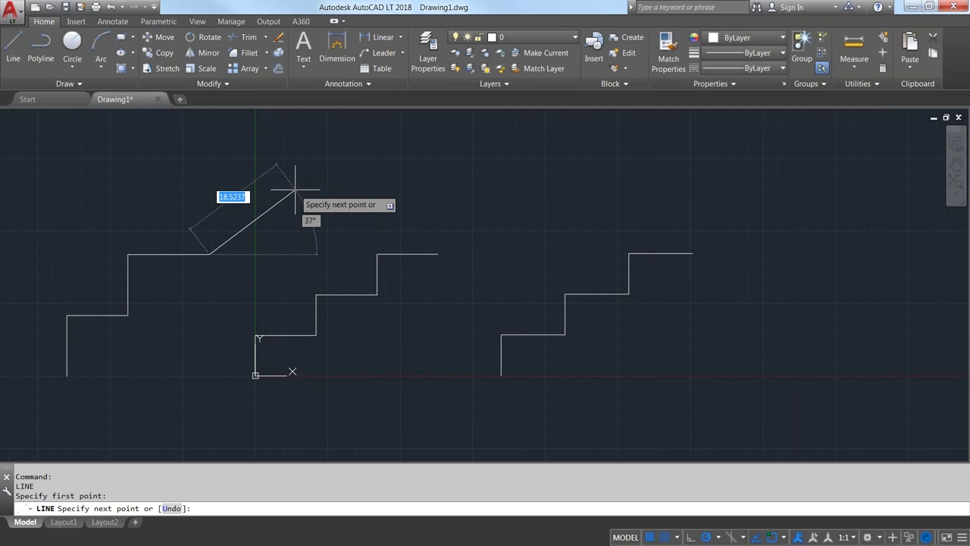
pyautogui.press('Escape')
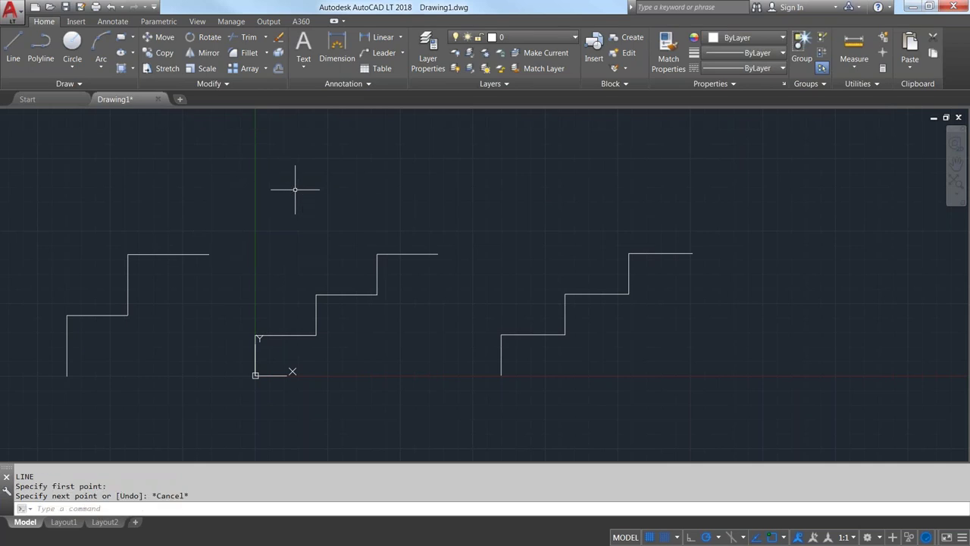
# Copy the rightmost staircase to the clipboard using the lower end of its first riser as the base point, then clear the selection
pyautogui.click(712, 380)
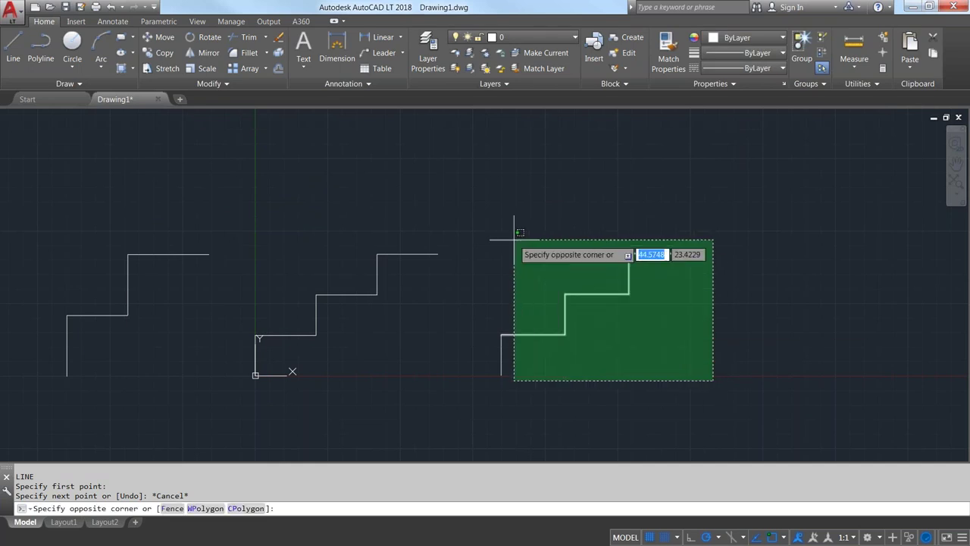
pyautogui.click(498, 239)
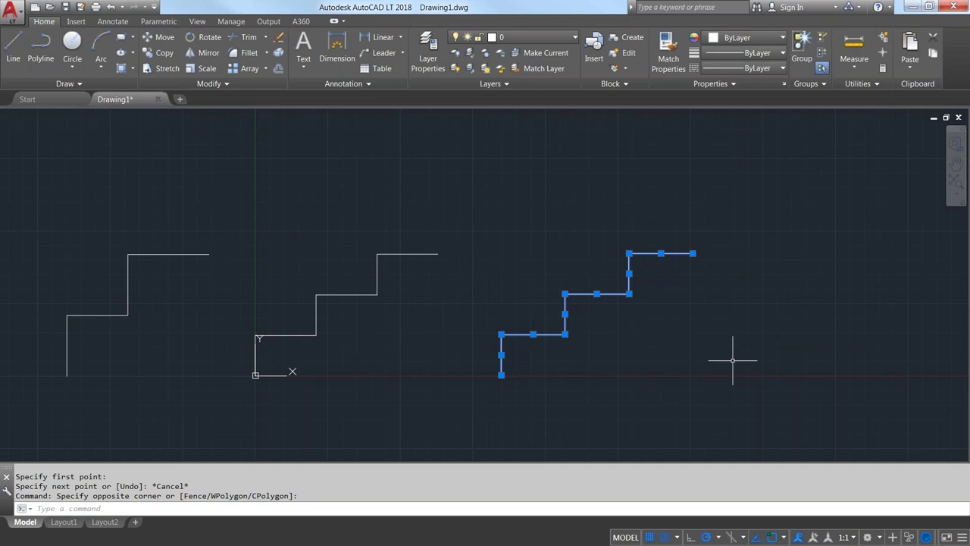
pyautogui.moveTo(674, 345)
pyautogui.mouseDown(button='middle')
pyautogui.moveTo(607, 372)
pyautogui.moveTo(489, 390)
pyautogui.mouseUp(button='middle')
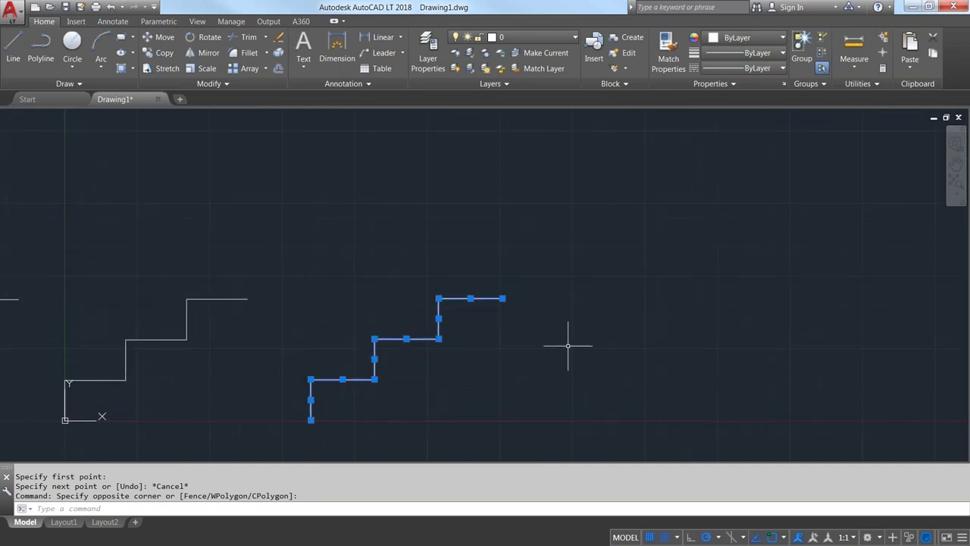
pyautogui.scroll(-2, 567, 347)
pyautogui.moveTo(567, 346); pyautogui.dragTo(498, 361, button='middle')
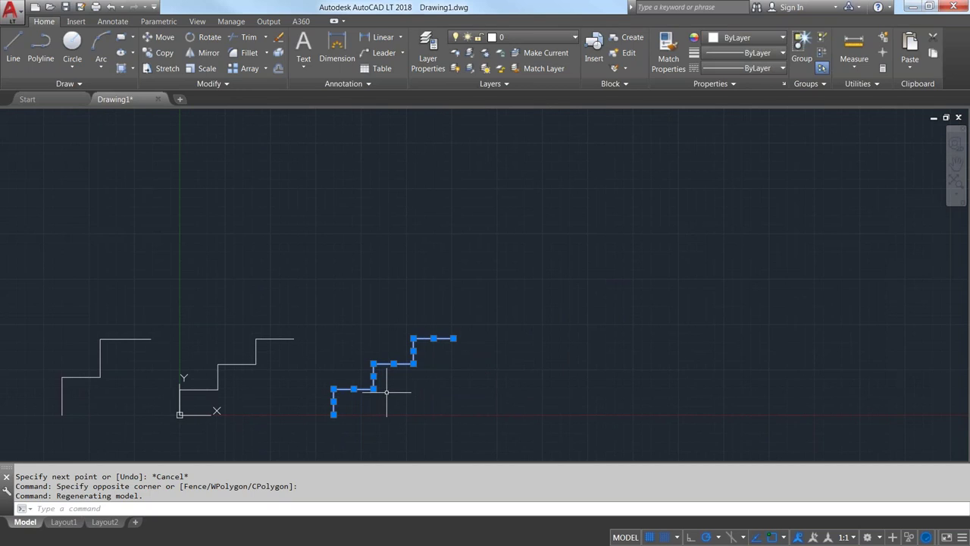
pyautogui.hotkey('ctrl', 'shift', 'c')
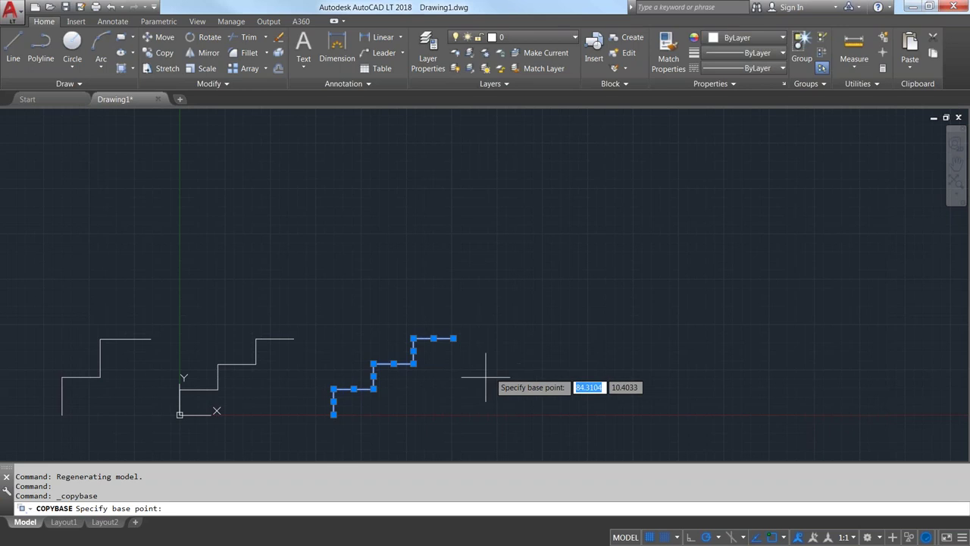
pyautogui.click(333, 413)
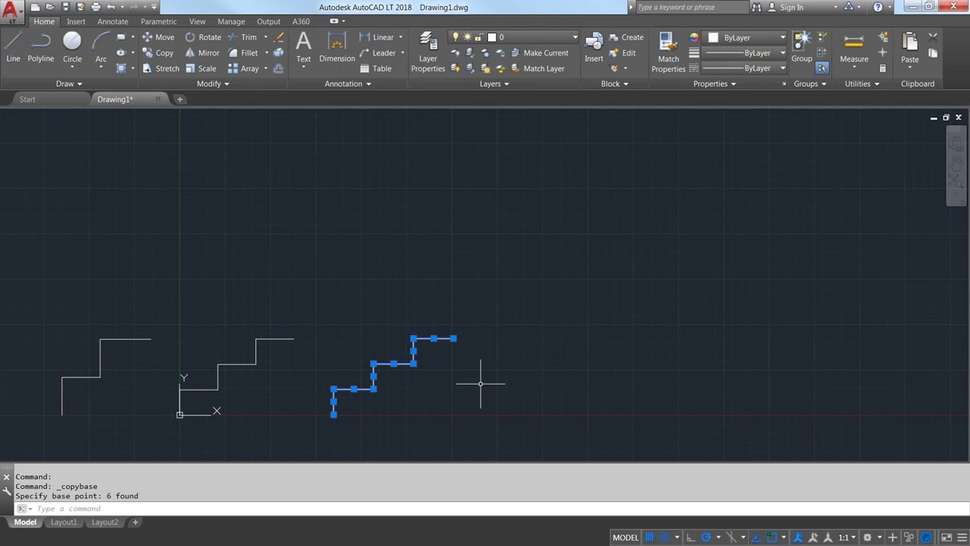
pyautogui.press('Escape')
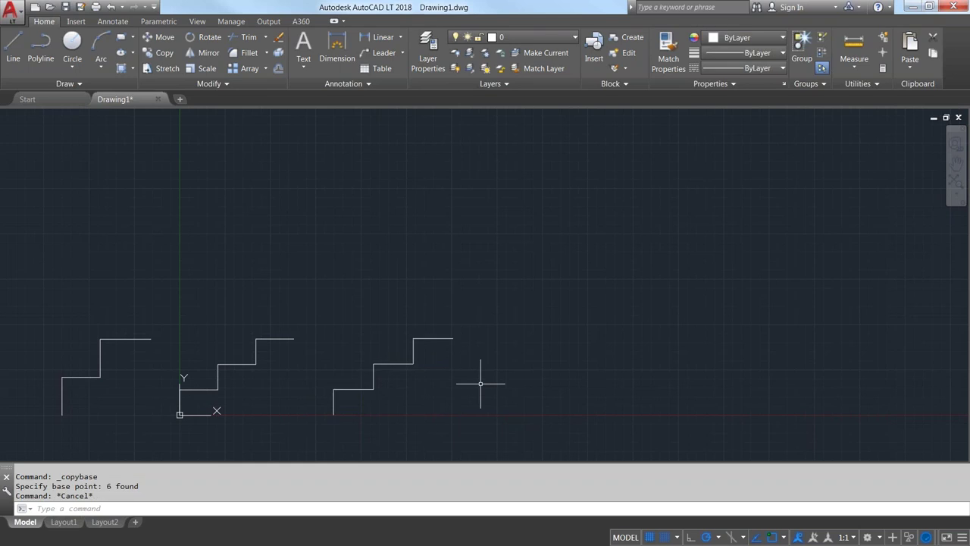
# Paste three copies of the staircase, inserting each at the upper end of the previous flight to form one continuous stair
pyautogui.hotkey('ctrl', 'v')
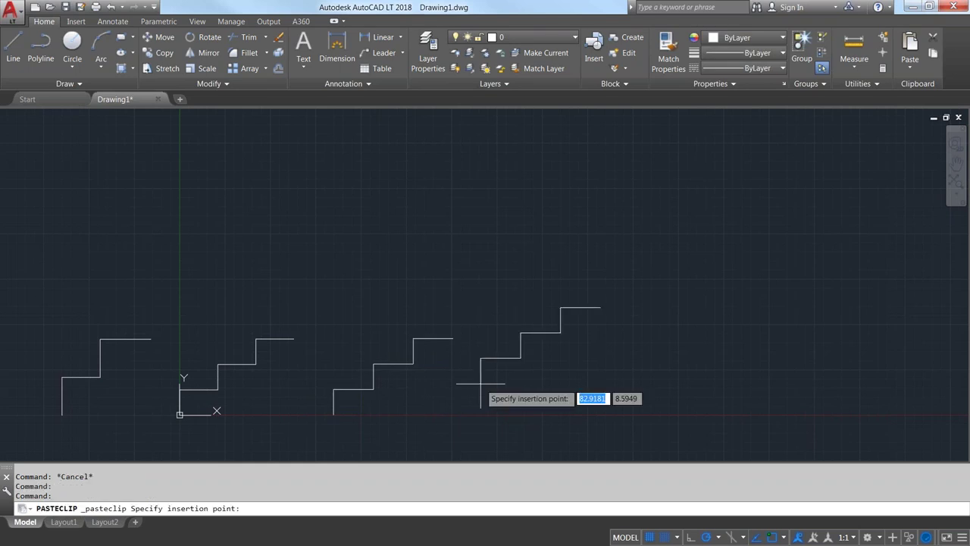
pyautogui.click(455, 338)
pyautogui.hotkey('ctrl', 'v')
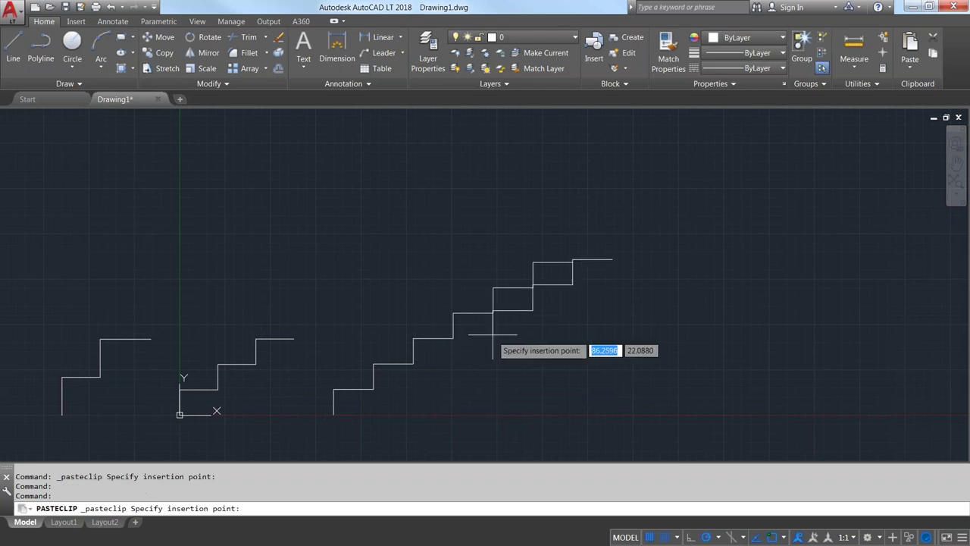
pyautogui.click(573, 263)
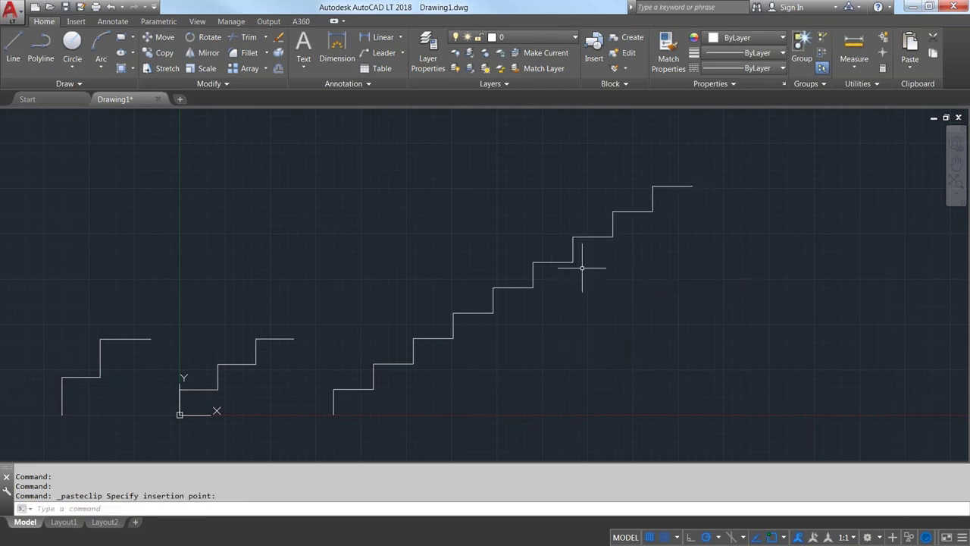
pyautogui.hotkey('ctrl', 'v')
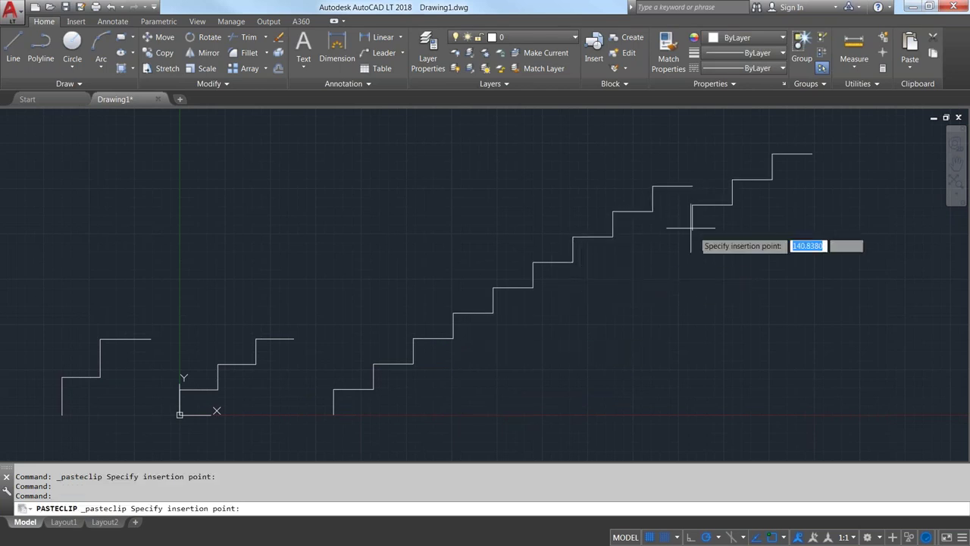
pyautogui.click(690, 186)
pyautogui.moveTo(691, 258)
pyautogui.mouseDown(button='middle')
pyautogui.moveTo(698, 254)
pyautogui.moveTo(680, 271)
pyautogui.mouseUp(button='middle')
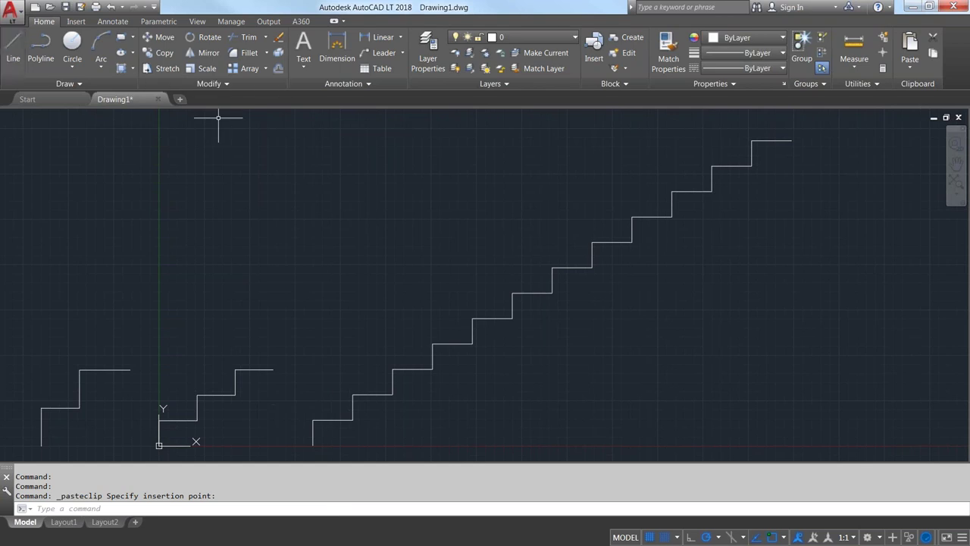
# Draw a horizontal line 8 units long above the staircase at the origin and end the command
pyautogui.click(13, 51)
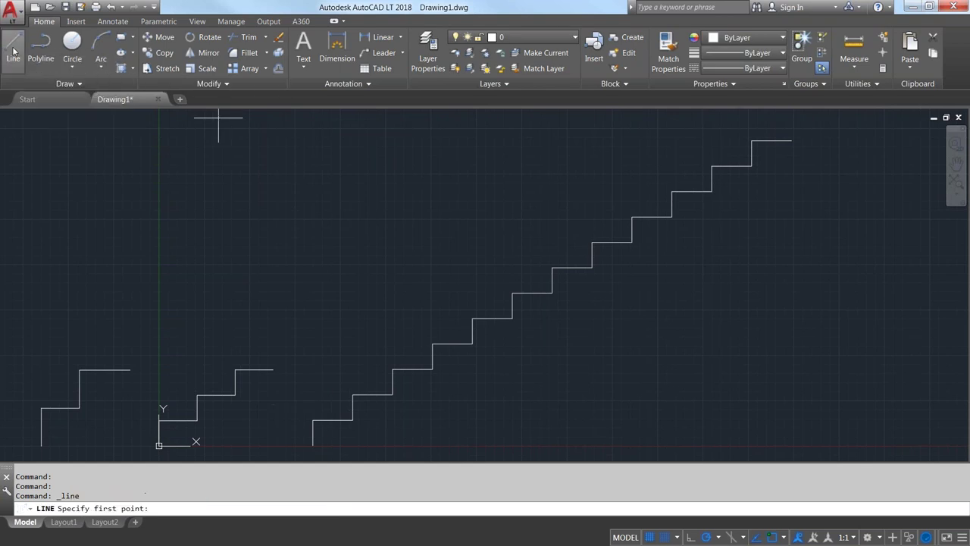
pyautogui.click(191, 250)
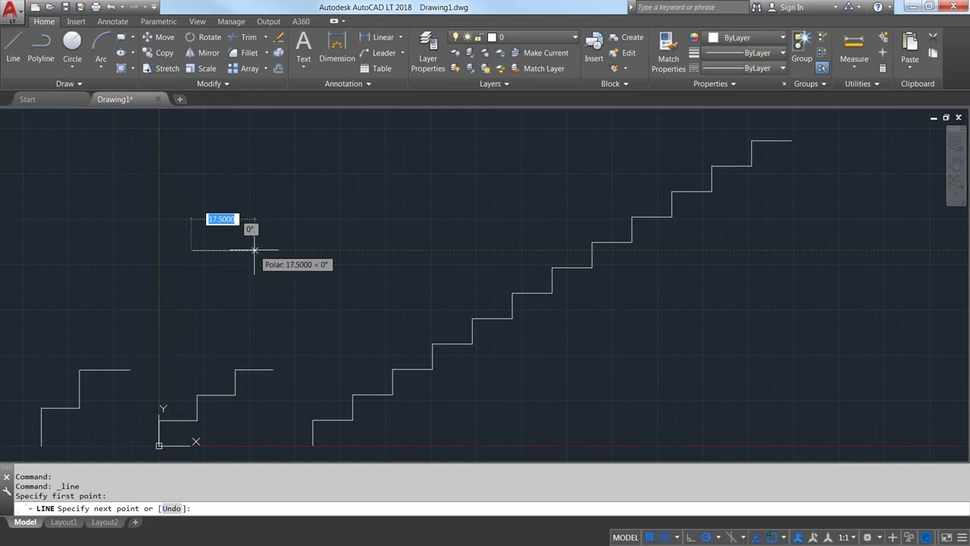
pyautogui.write('8')
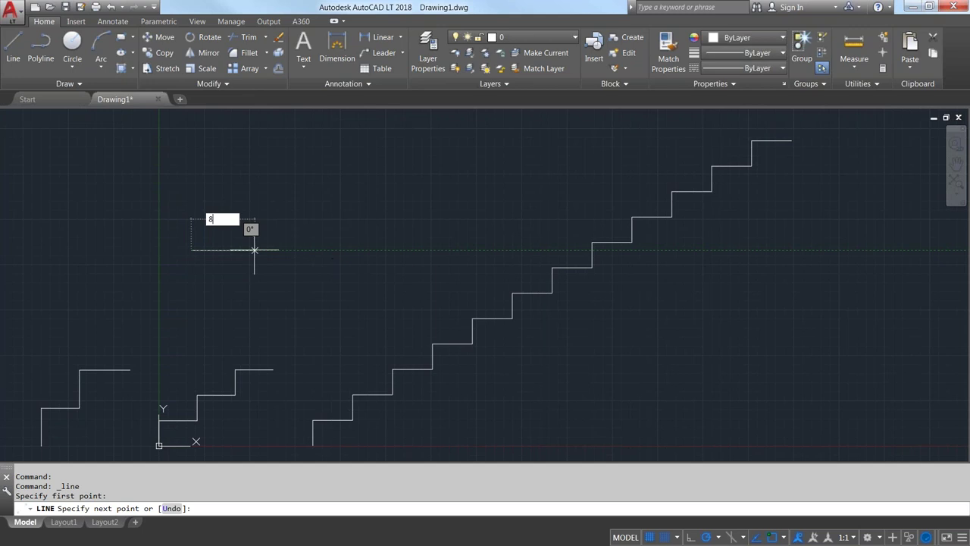
pyautogui.press('Return')
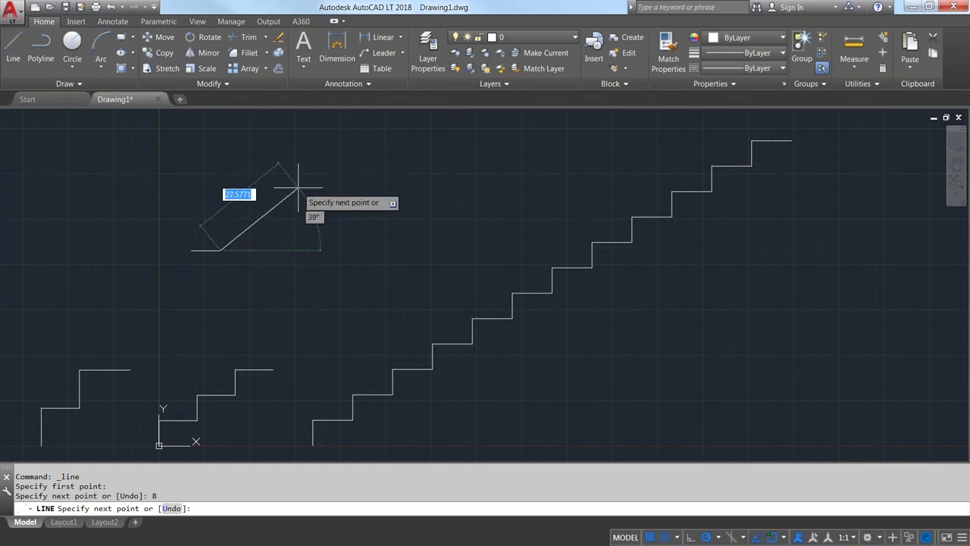
pyautogui.press('Escape')
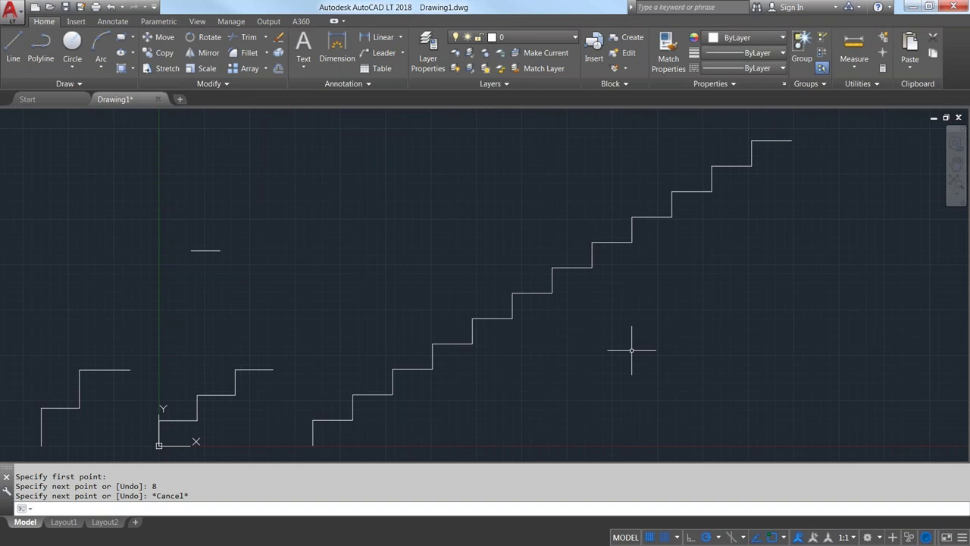
# Add the Dynamic Input toggle to the status bar and close the customization list
pyautogui.click(961, 539)
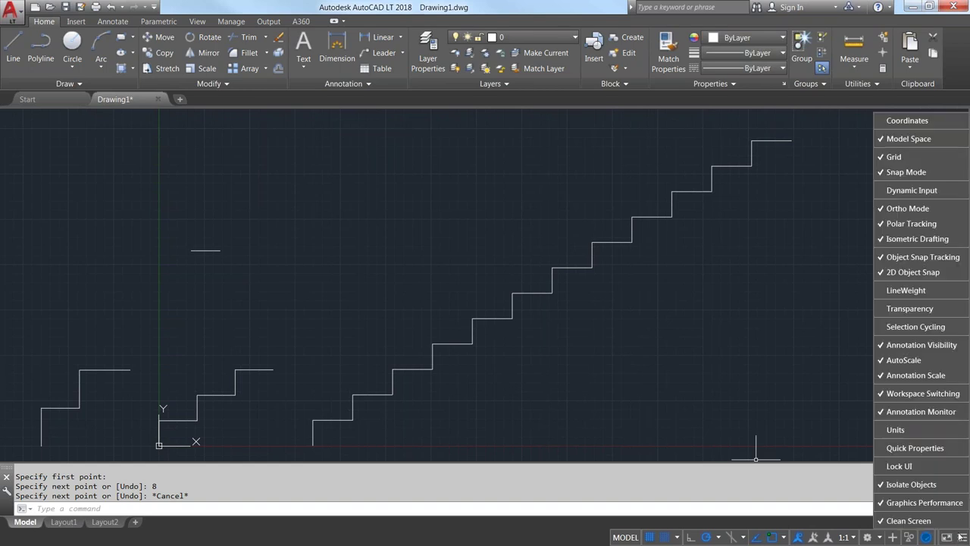
pyautogui.click(910, 192)
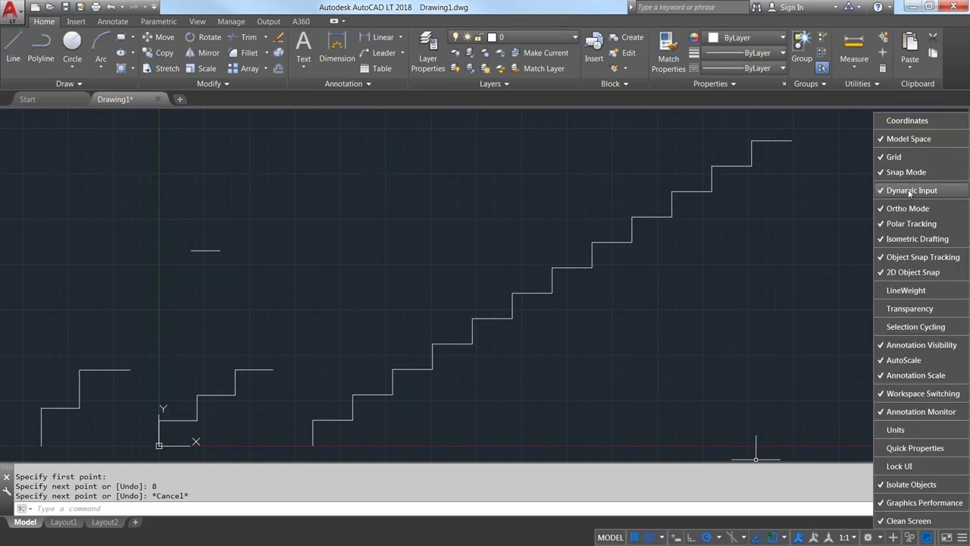
pyautogui.click(571, 538)
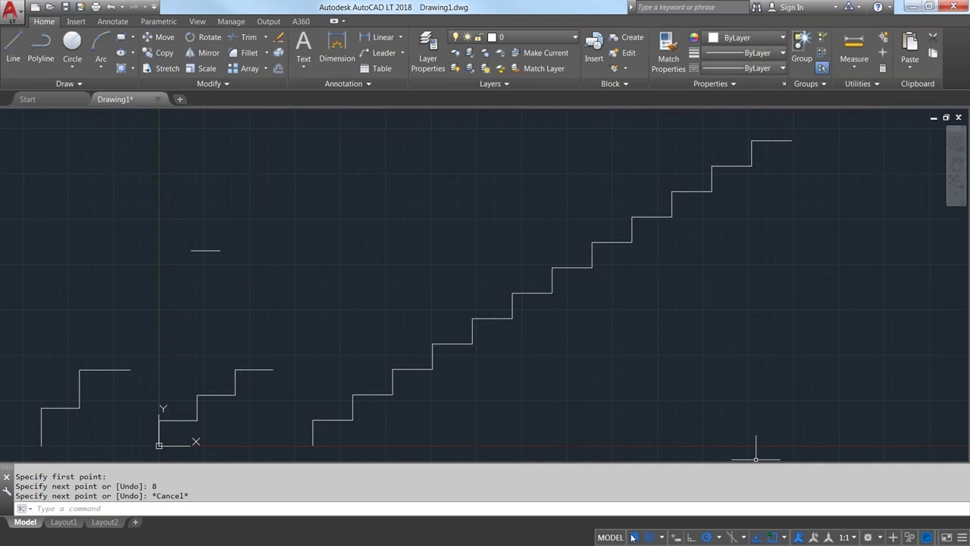
pyautogui.click(676, 539)
pyautogui.click(675, 508)
pyautogui.click(676, 538)
# Examine the pointer input format and visibility options in the Dynamic Input settings, then cancel both dialogs
pyautogui.rightClick(675, 538)
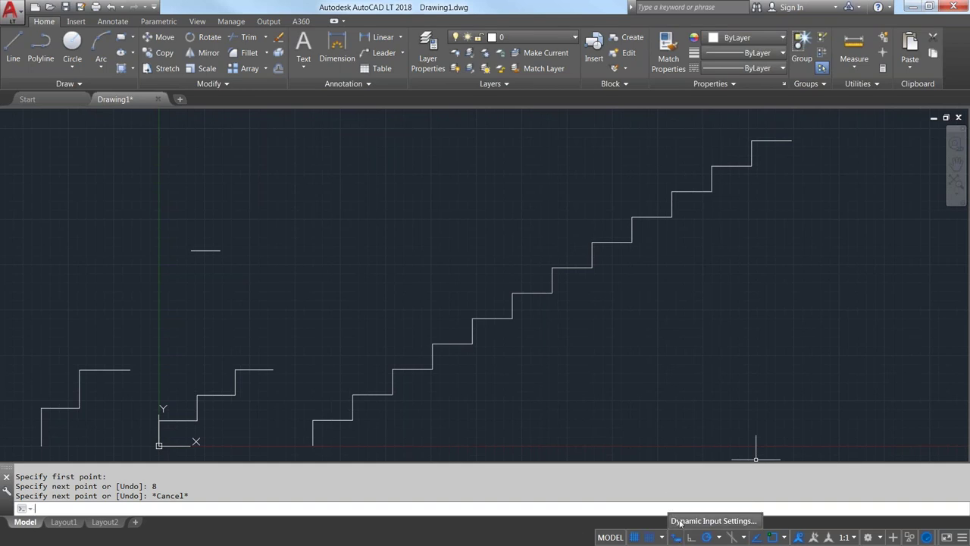
pyautogui.click(679, 521)
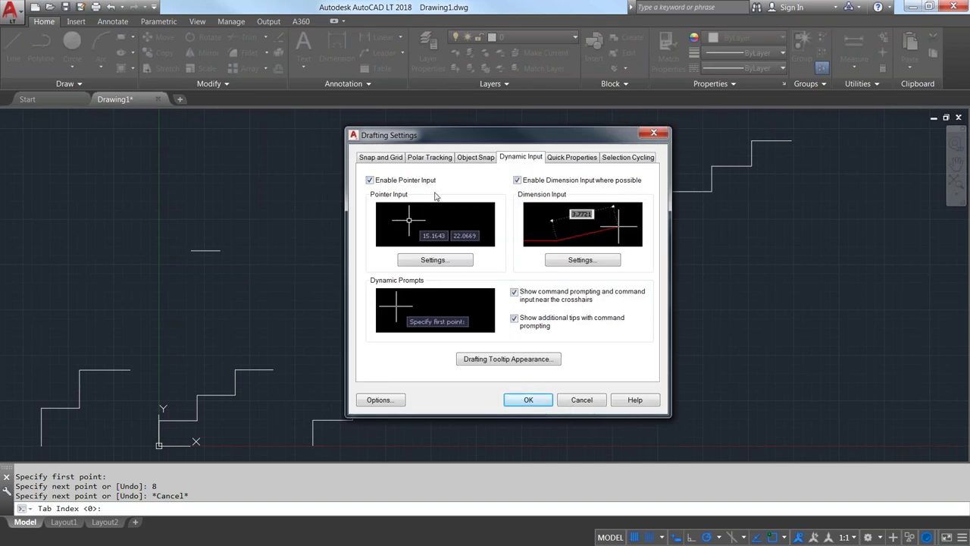
pyautogui.click(434, 261)
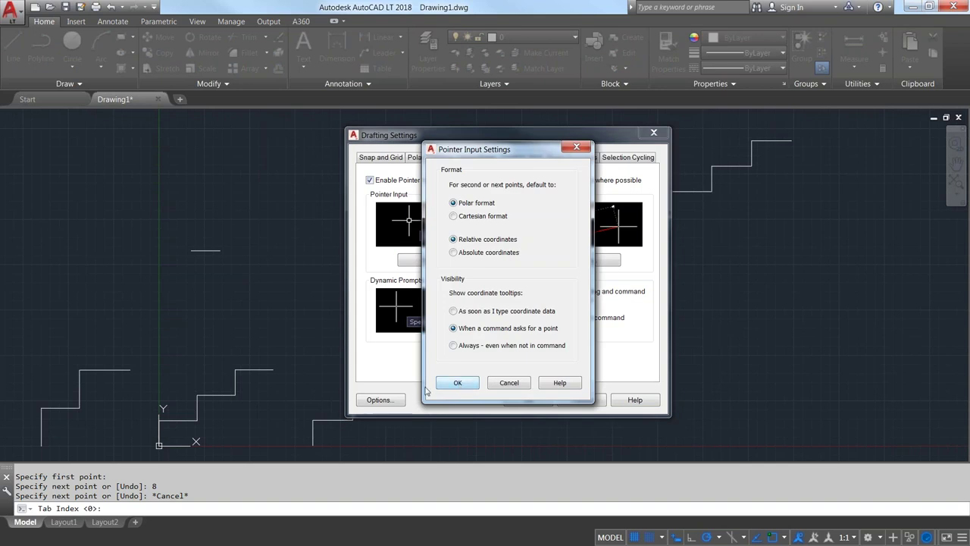
pyautogui.moveTo(512, 155); pyautogui.dragTo(570, 174)
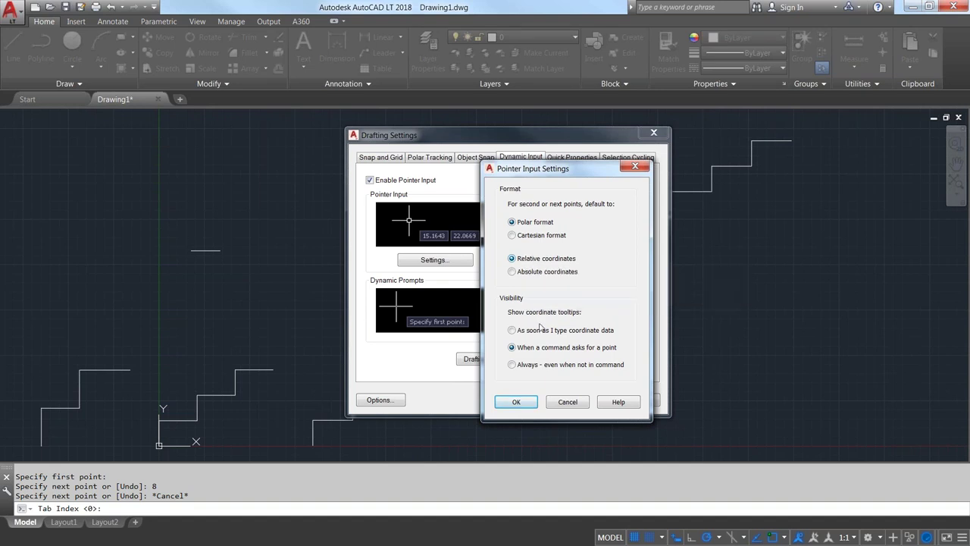
pyautogui.click(570, 403)
pyautogui.click(570, 401)
# Draw a freehand line sloping upward below the long stair, continue it with a segment to relative point 4,5, and end the command
pyautogui.moveTo(455, 324); pyautogui.dragTo(396, 262, button='middle')
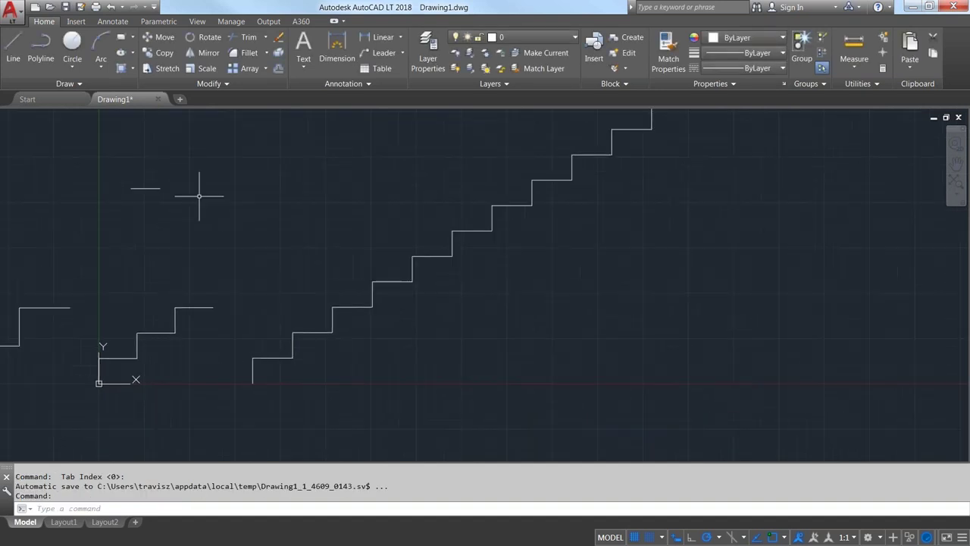
pyautogui.click(13, 47)
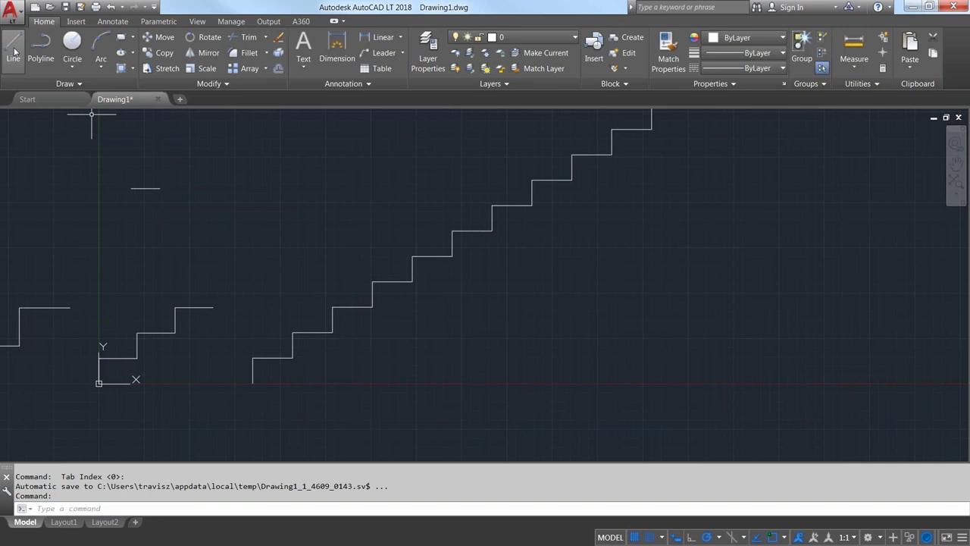
pyautogui.click(478, 386)
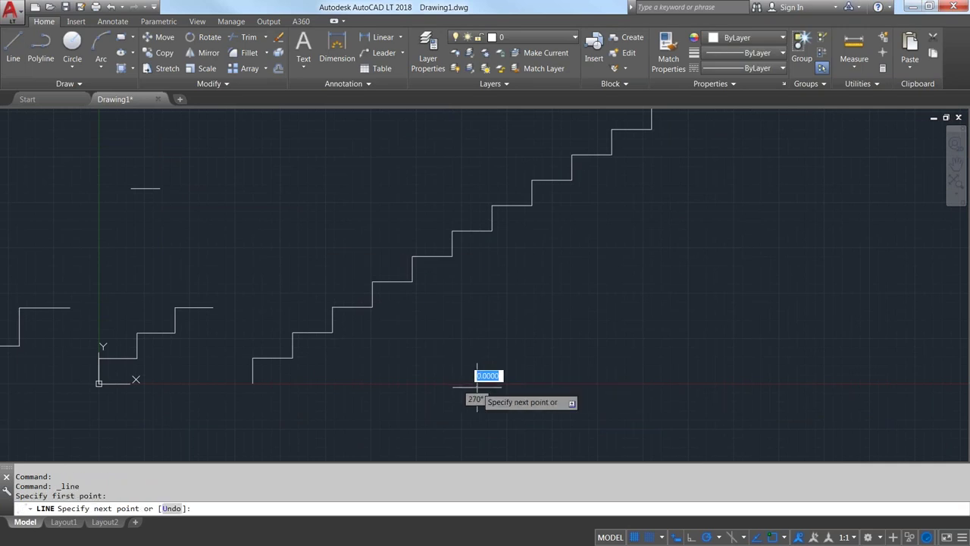
pyautogui.click(552, 326)
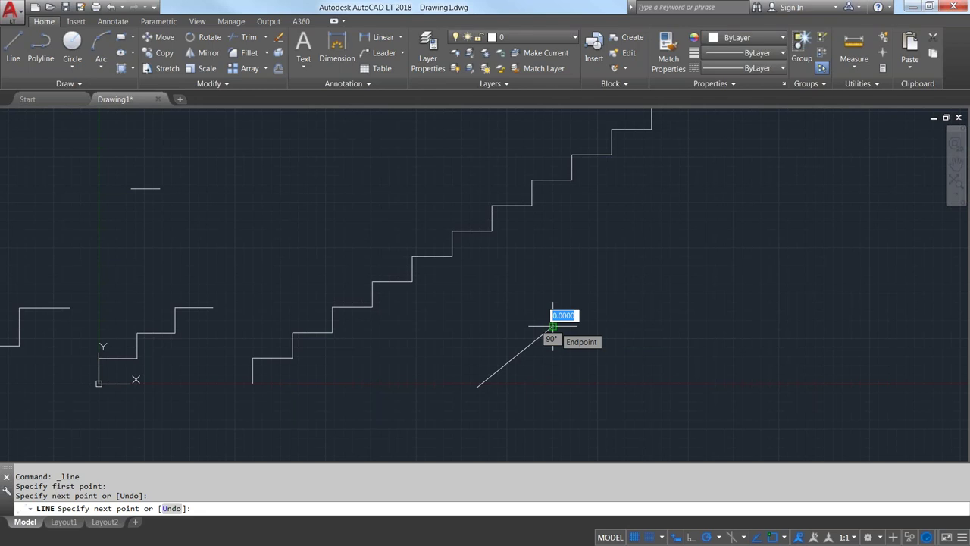
pyautogui.write('4')
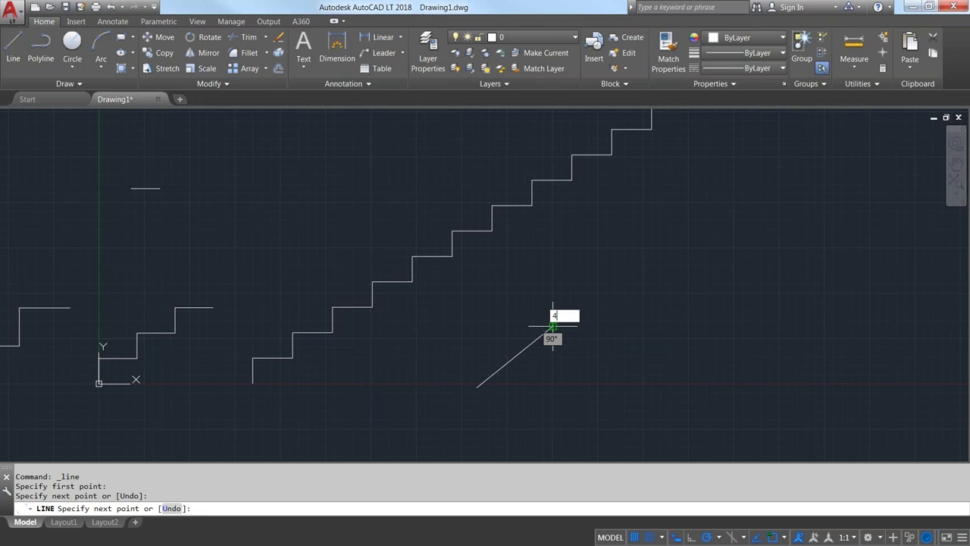
pyautogui.press('Tab')
pyautogui.write('5')
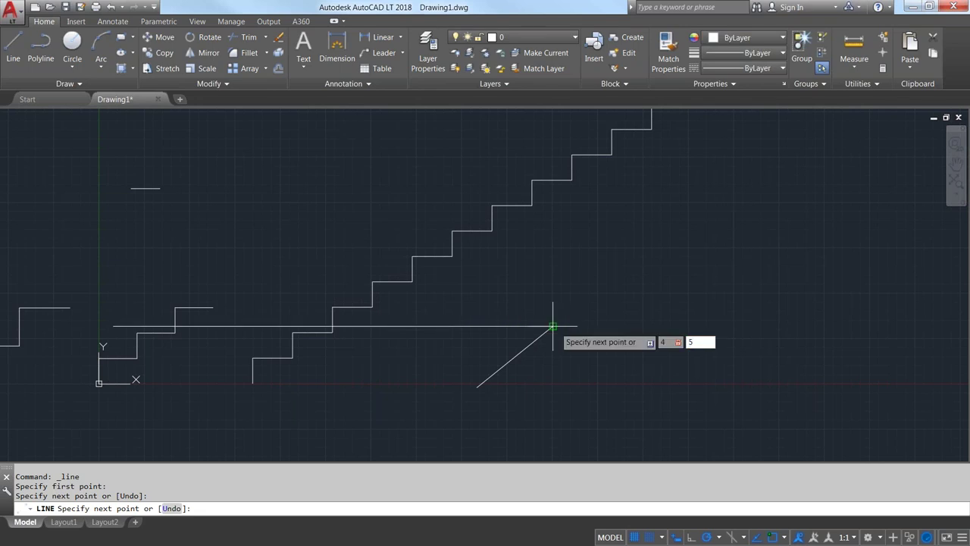
pyautogui.press('Return')
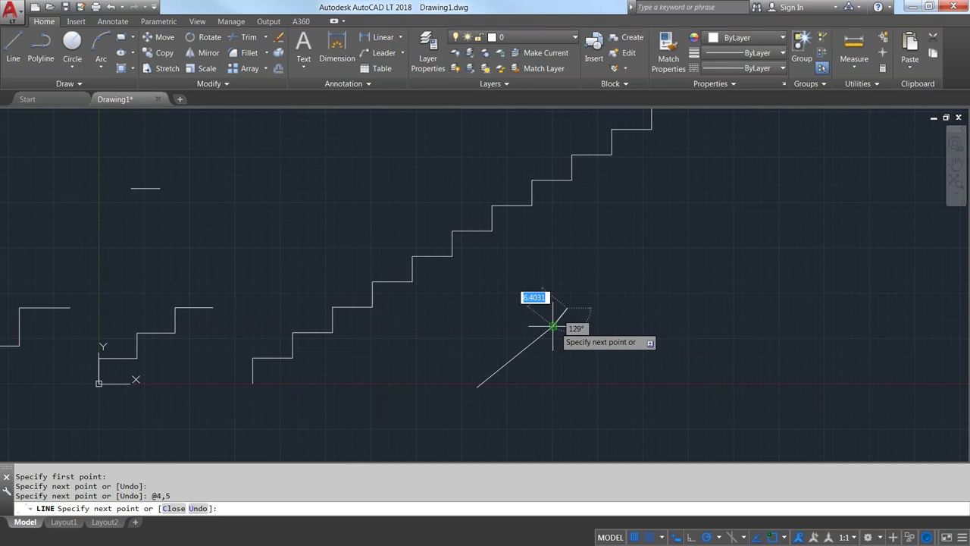
pyautogui.scroll(5, 555, 326)
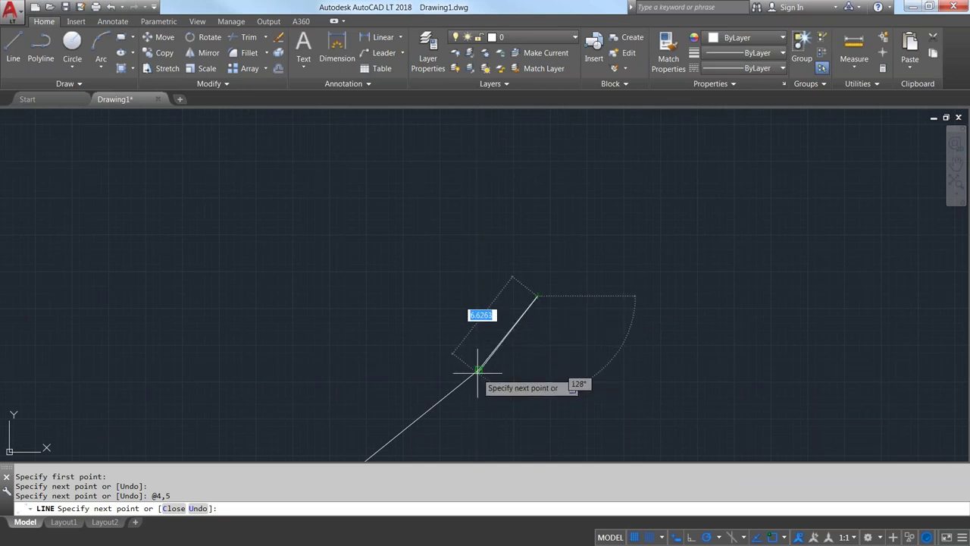
pyautogui.press('Escape')
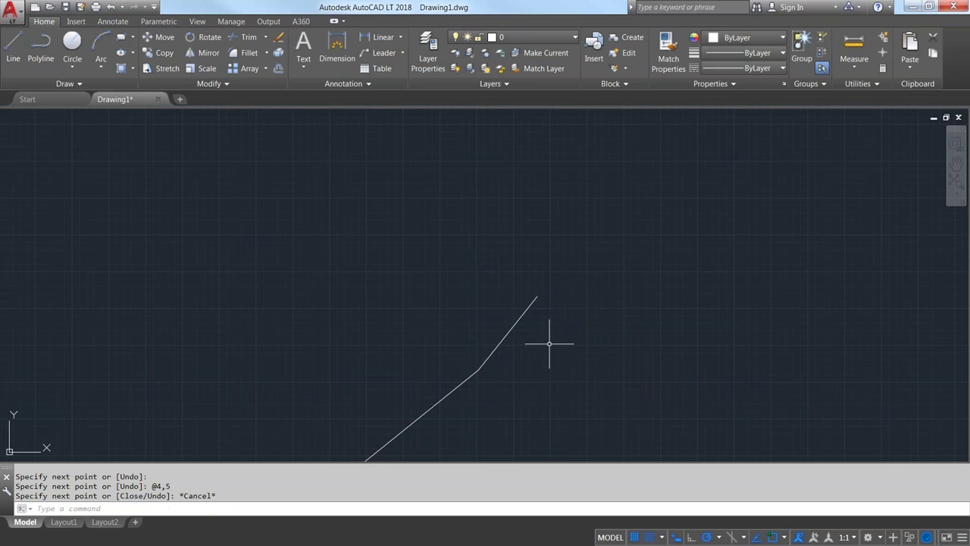
# Set the Dynamic Input pointer format to absolute coordinates for second or next points and accept the settings
pyautogui.scroll(-3, 548, 346)
pyautogui.moveTo(537, 351); pyautogui.dragTo(630, 271, button='middle')
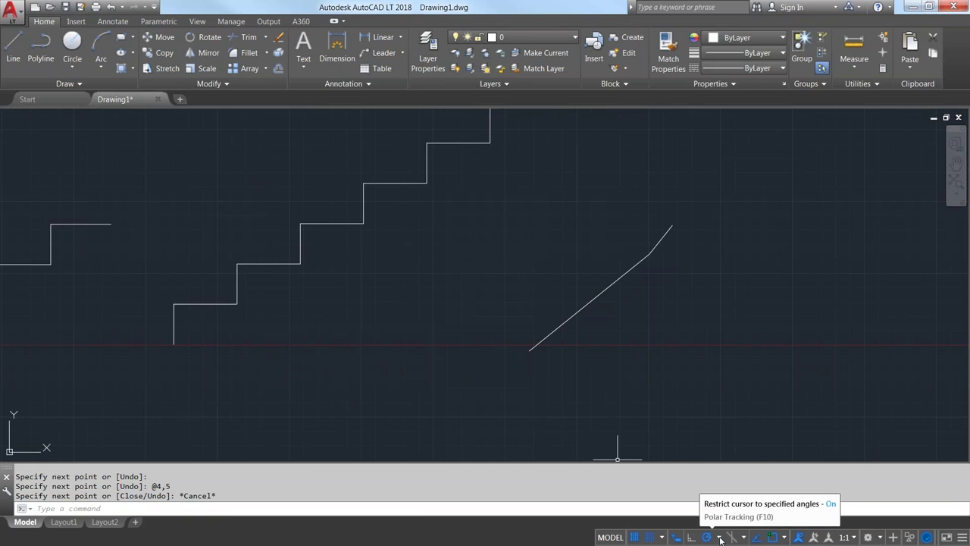
pyautogui.rightClick(681, 538)
pyautogui.click(688, 522)
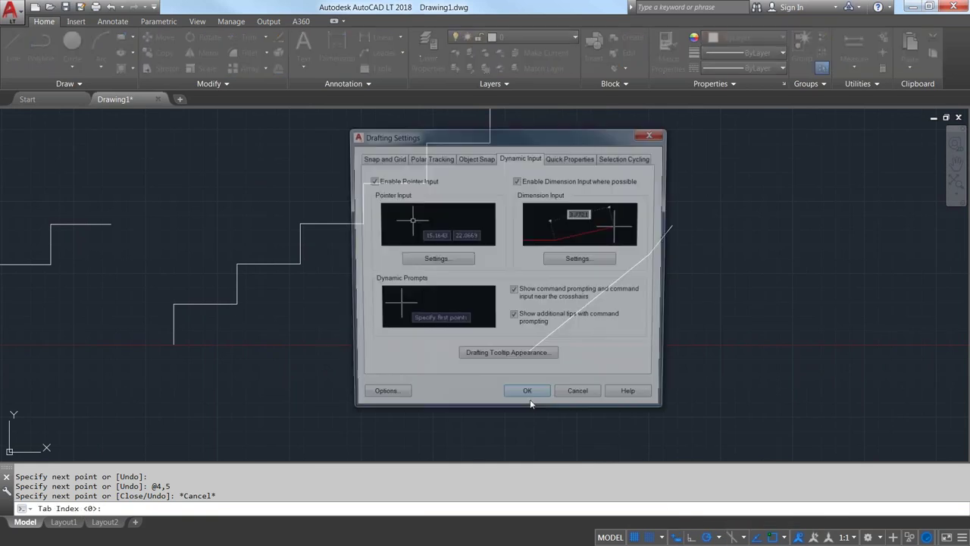
pyautogui.click(442, 262)
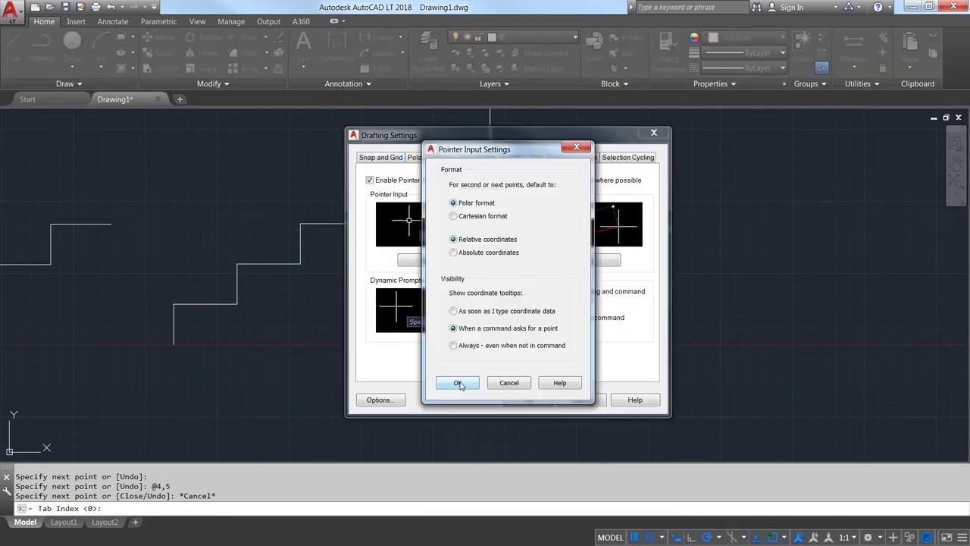
pyautogui.click(454, 253)
pyautogui.click(457, 383)
pyautogui.click(528, 400)
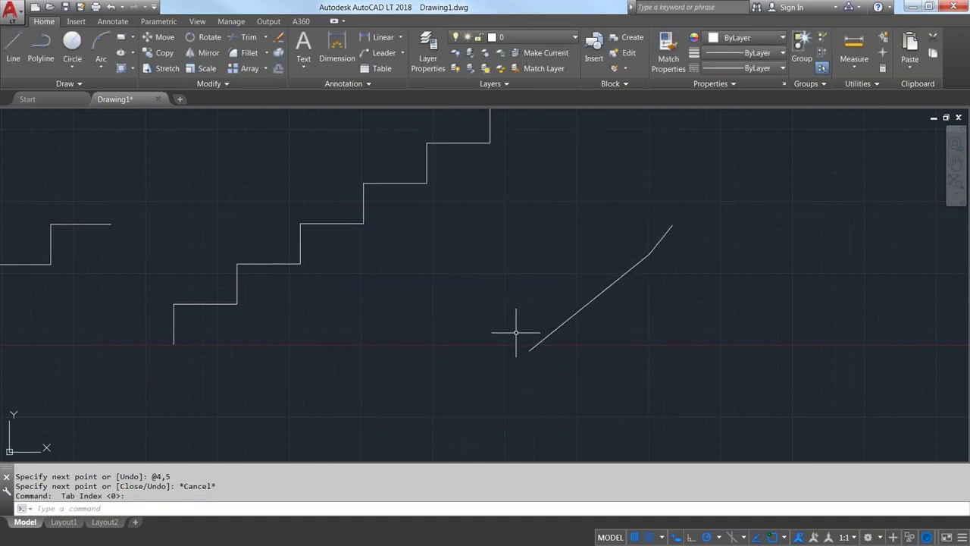
# Draw a line over the long sloping segment from its lower end to the bend and continue it to absolute point 4,5
pyautogui.click(13, 47)
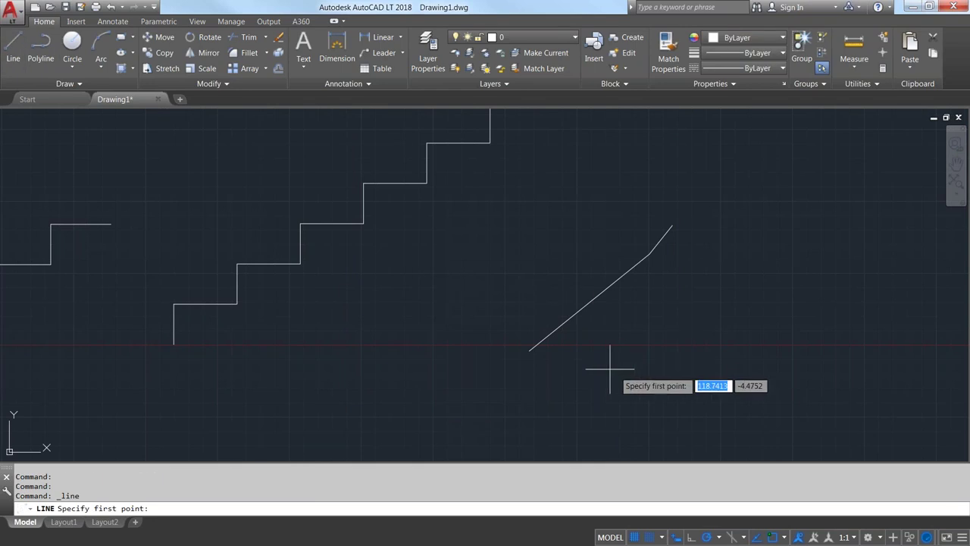
pyautogui.click(531, 350)
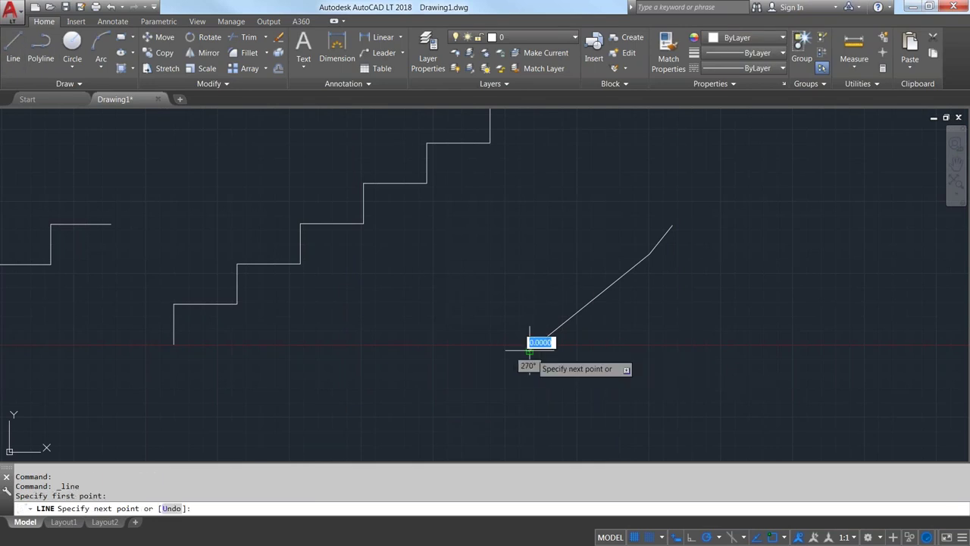
pyautogui.click(650, 254)
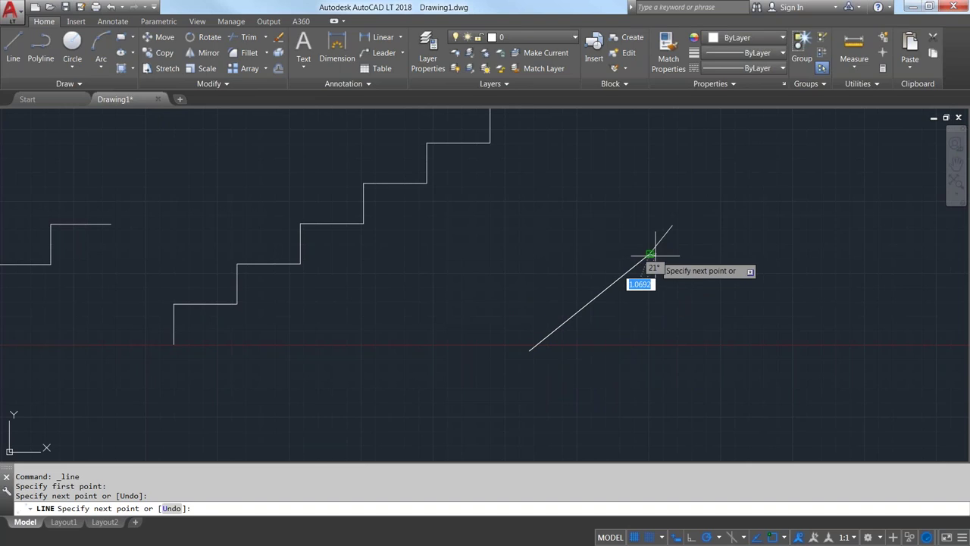
pyautogui.write('4')
pyautogui.press('Tab')
pyautogui.write('5')
pyautogui.press('Return')
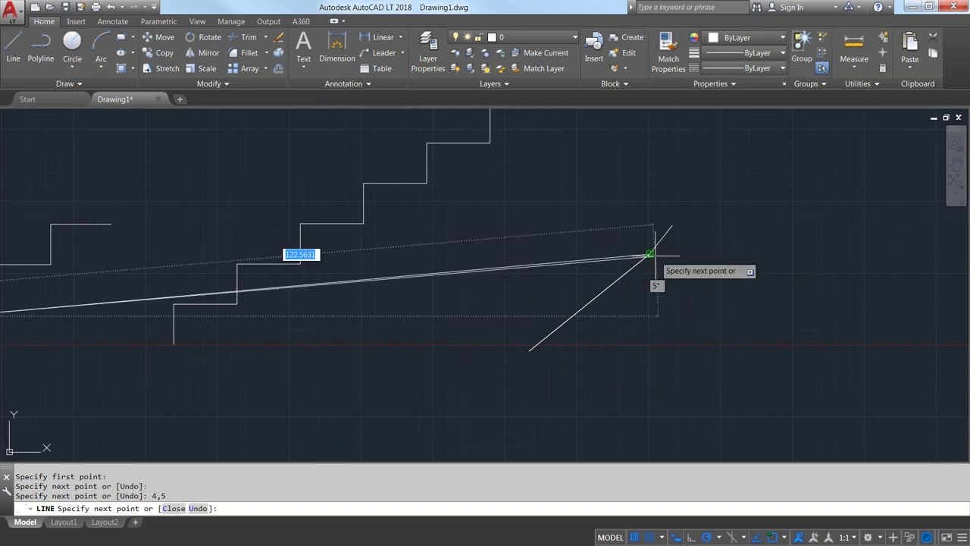
pyautogui.moveTo(235, 321); pyautogui.dragTo(434, 293, button='middle')
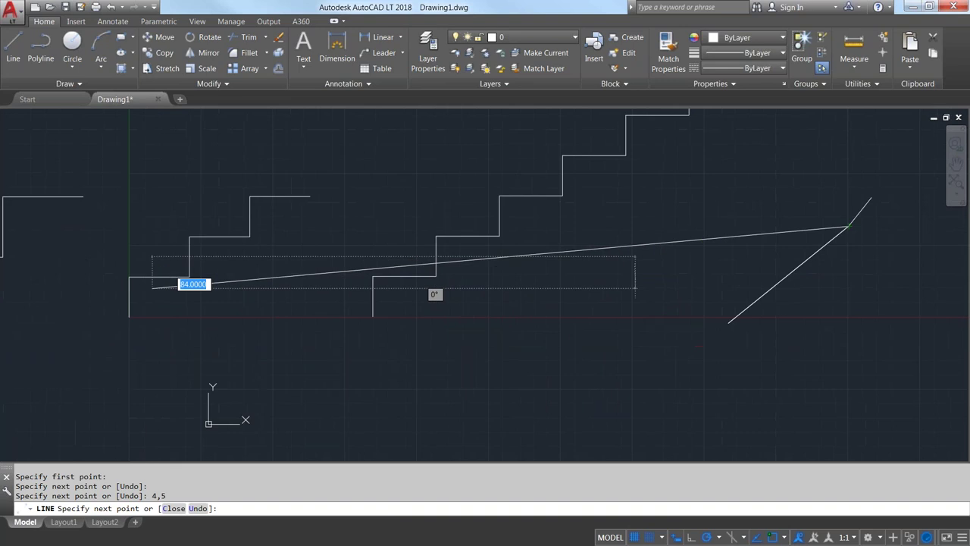
pyautogui.click(152, 288)
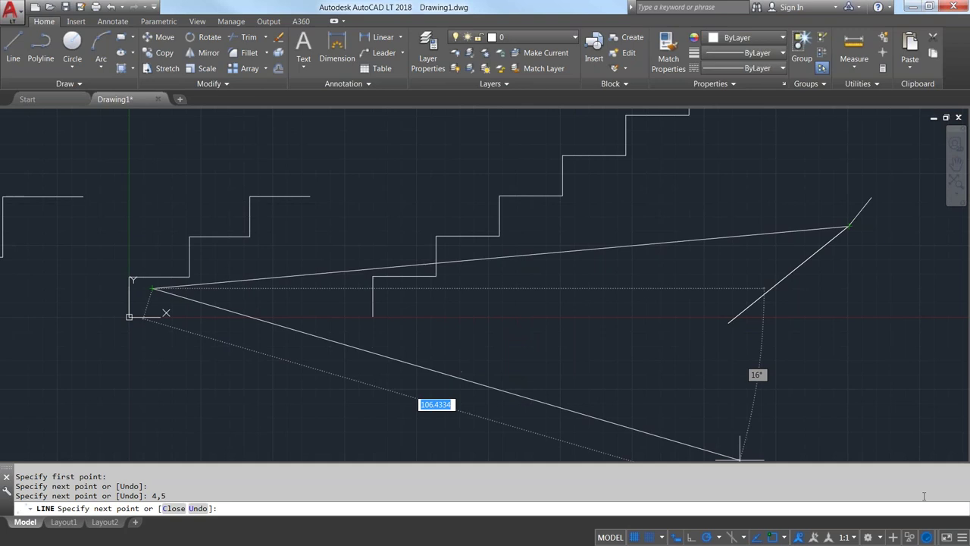
# Add the Coordinates readout to the status bar and end the line command
pyautogui.click(963, 537)
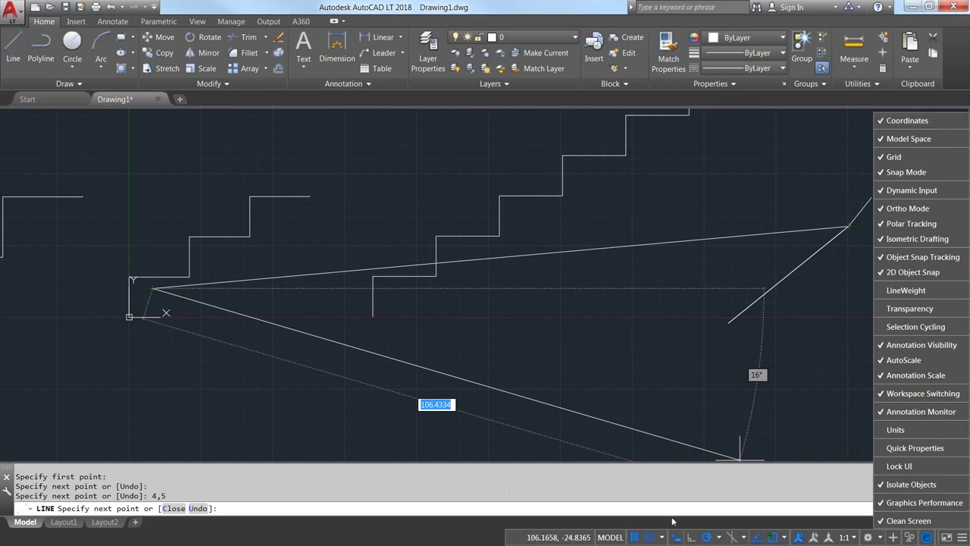
pyautogui.click(961, 538)
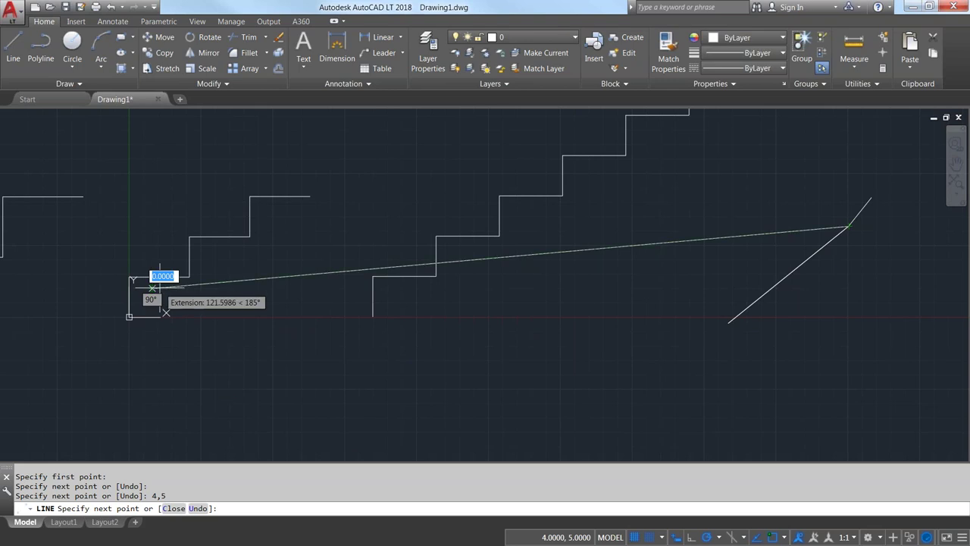
pyautogui.press('Return')
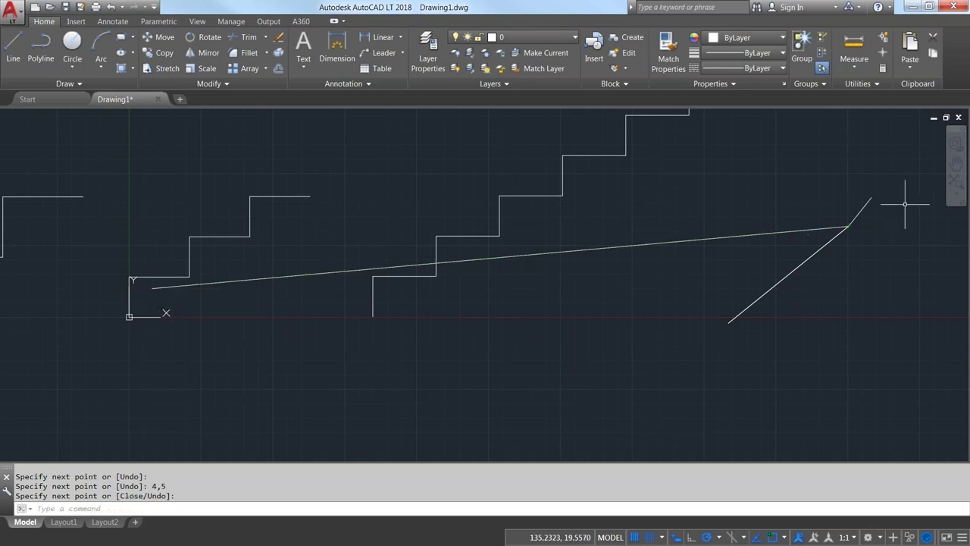
# Check the coordinates at the upper end of the short sloping segment, and clear the selection
pyautogui.click(870, 199)
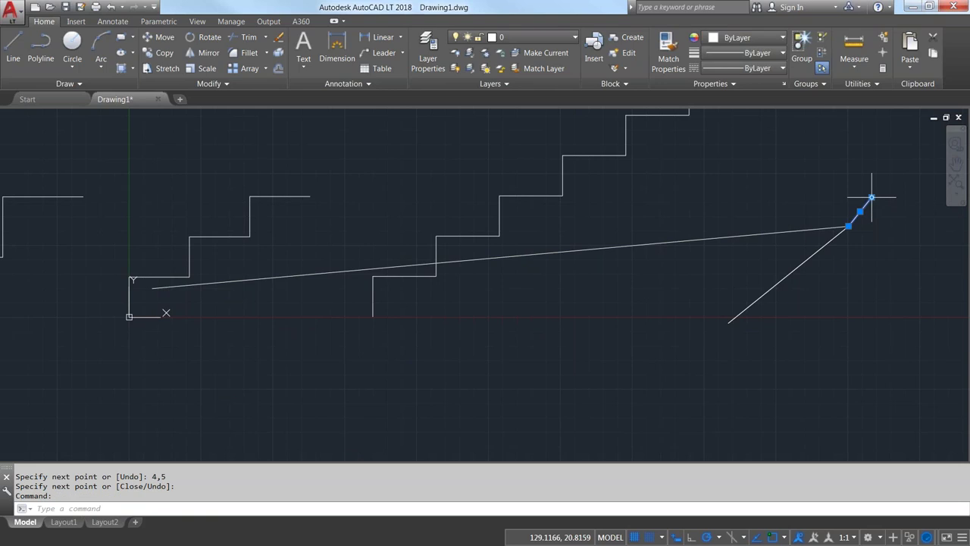
pyautogui.moveTo(872, 198)
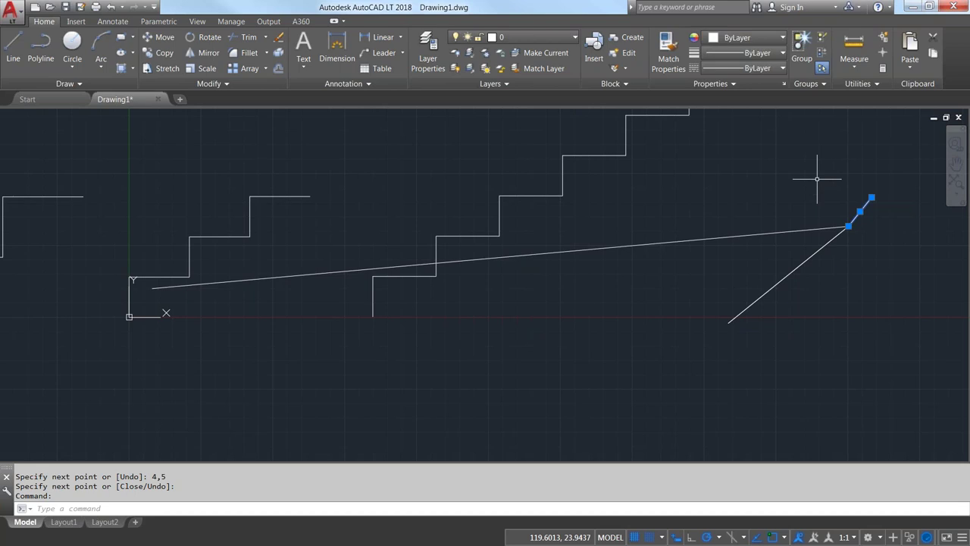
pyautogui.press('Escape')
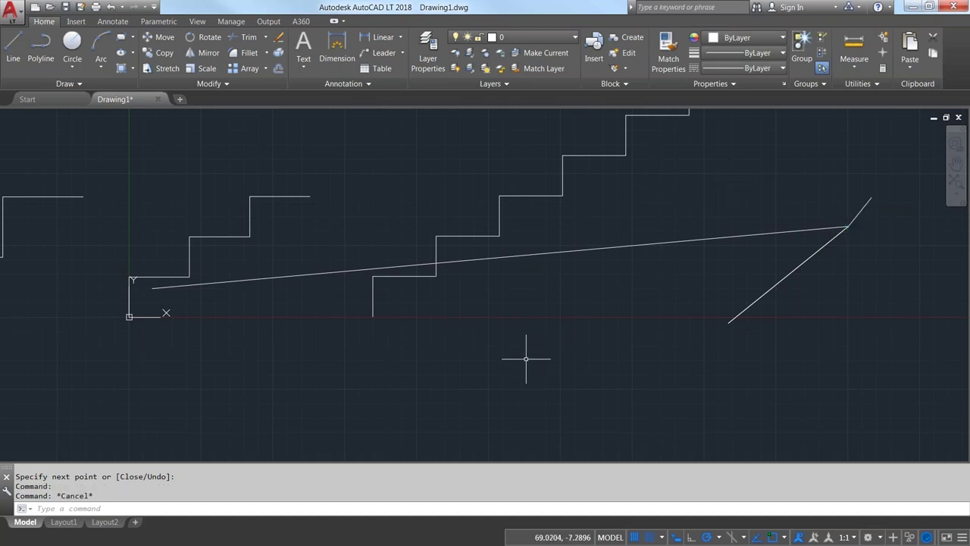
# Set the Dynamic Input pointer format back to relative coordinates and accept the settings
pyautogui.rightClick(676, 538)
pyautogui.click(709, 523)
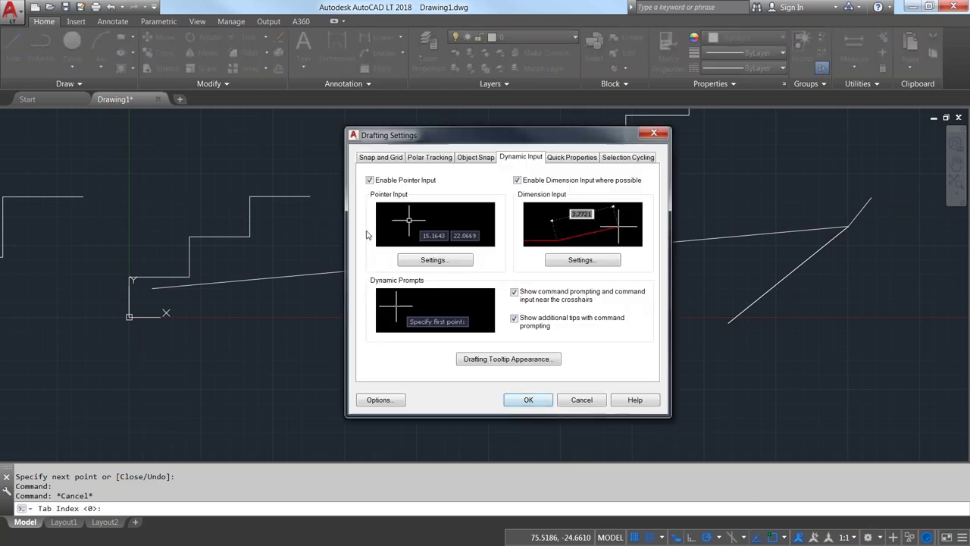
pyautogui.click(433, 259)
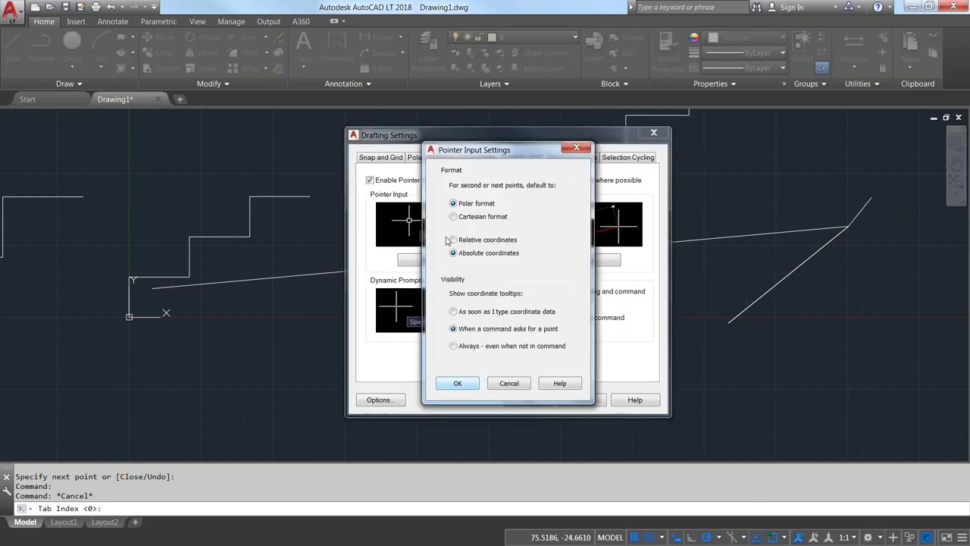
pyautogui.click(452, 240)
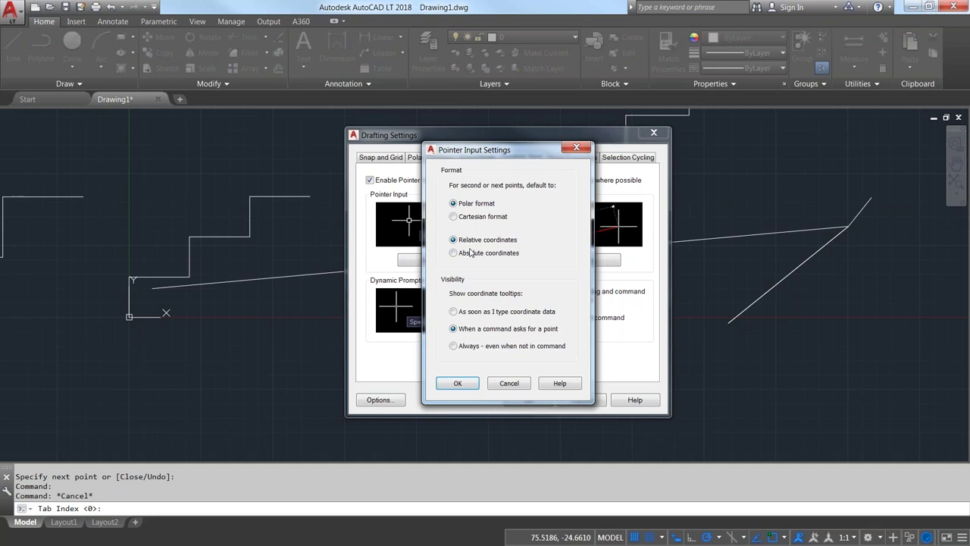
pyautogui.click(458, 383)
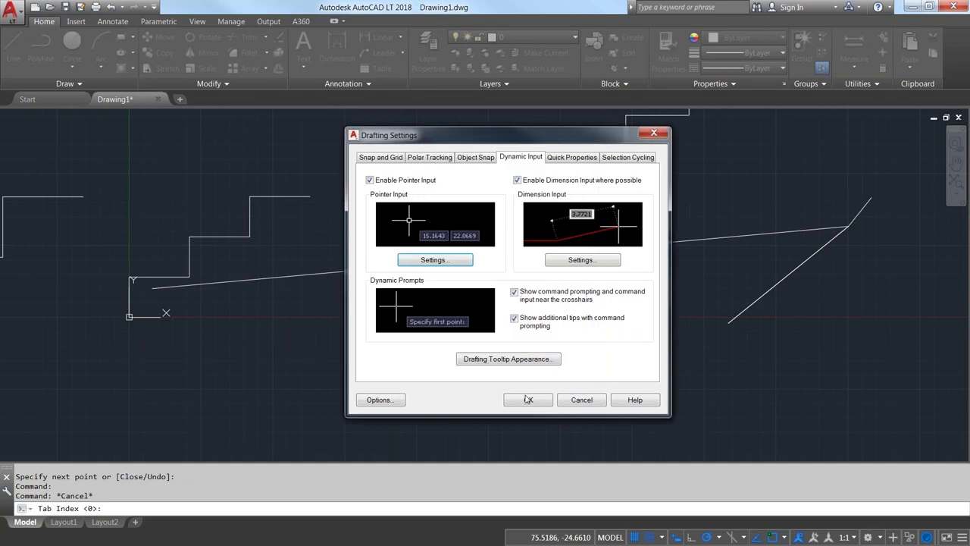
pyautogui.click(529, 400)
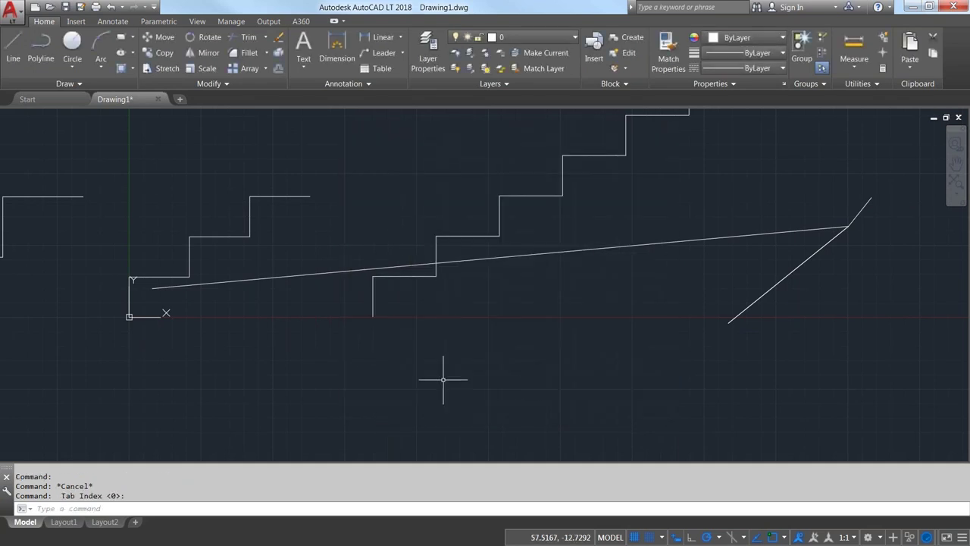
# Below the long stair, draw a line about 17.6 units long at about 31°, continue it to absolute point #4,5, and end the command
pyautogui.click(13, 59)
pyautogui.click(458, 392)
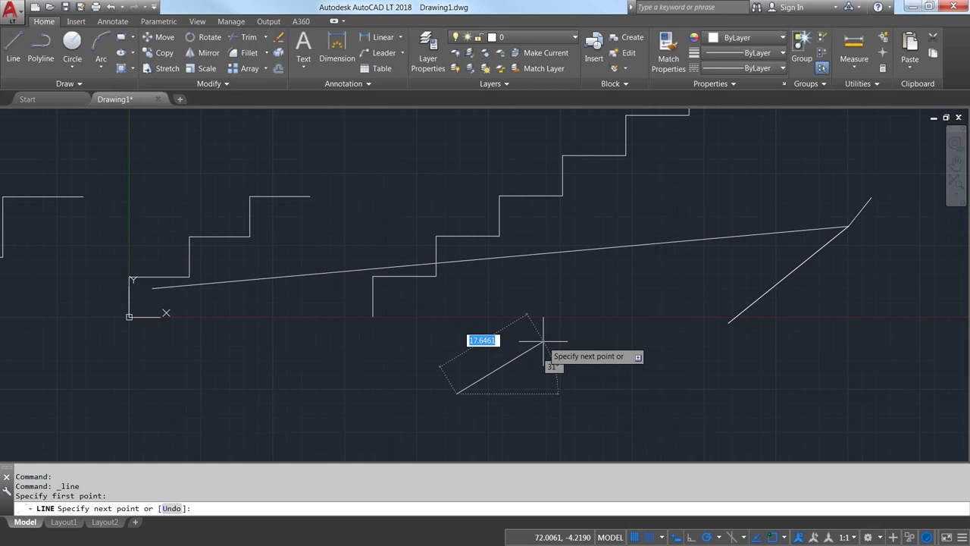
pyautogui.click(543, 342)
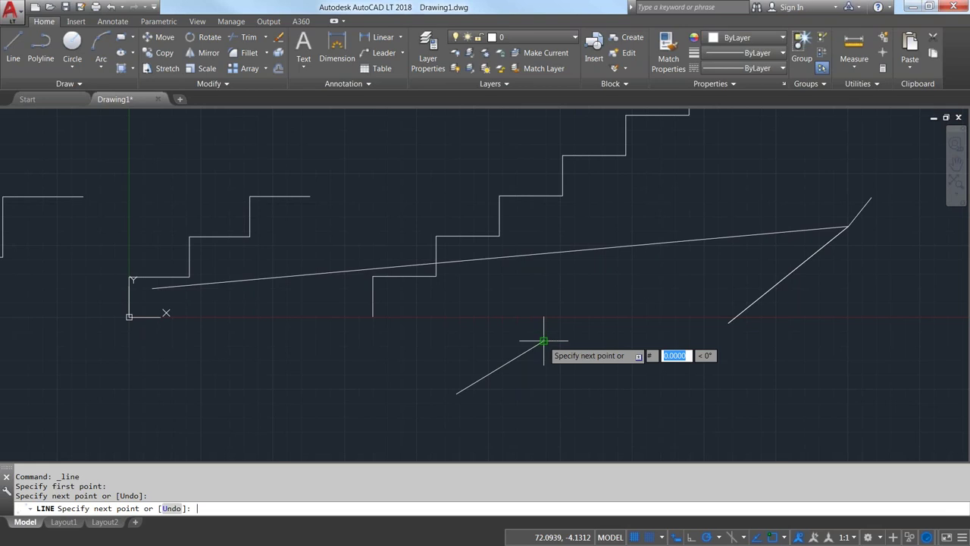
pyautogui.write('4')
pyautogui.press('Tab')
pyautogui.write('5')
pyautogui.press('Return')
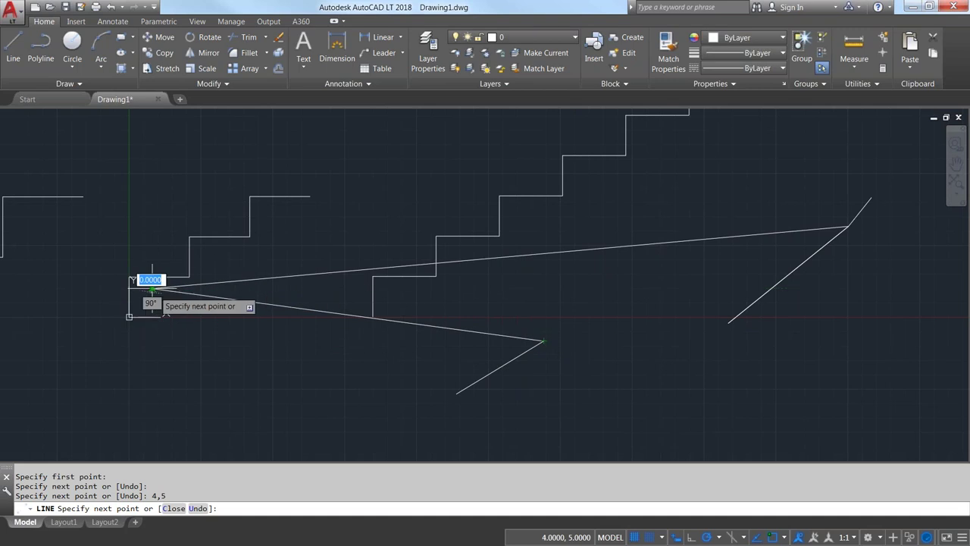
pyautogui.press('Escape')
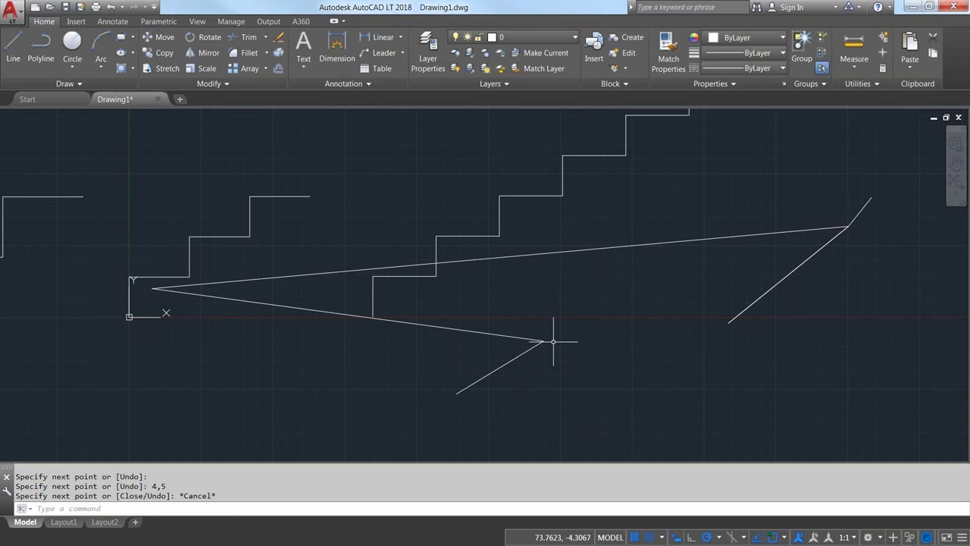
# Switch the pointer input format for next points to absolute coordinates and accept both dialogs
pyautogui.rightClick(678, 539)
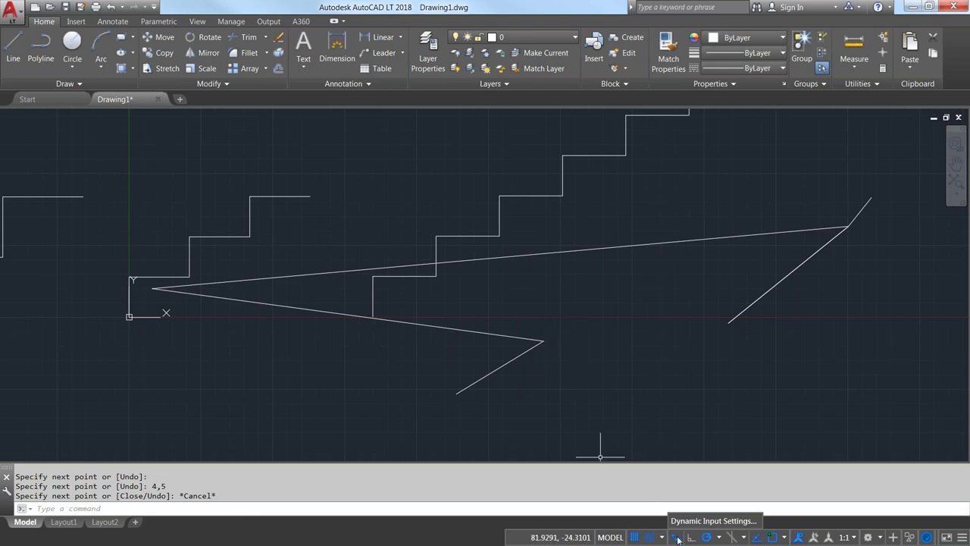
pyautogui.click(686, 525)
pyautogui.click(435, 260)
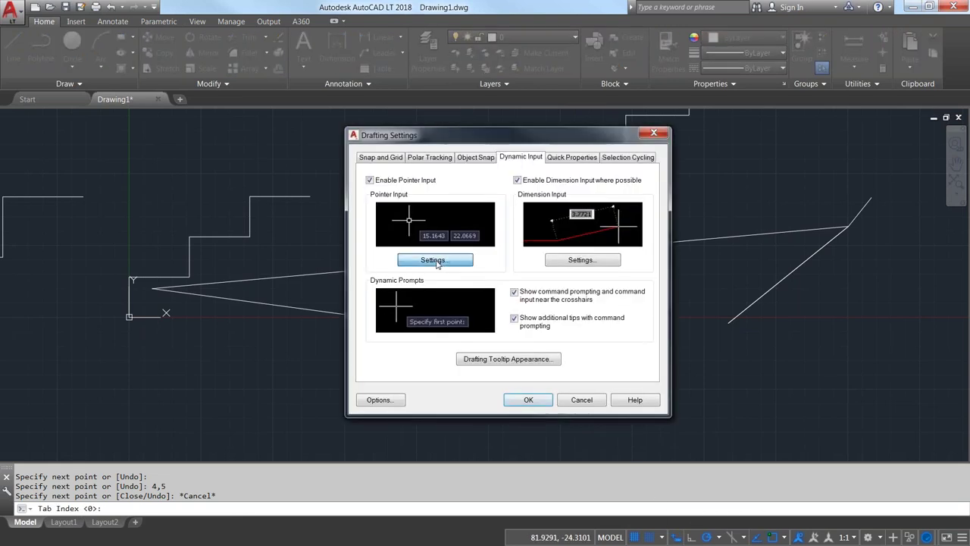
pyautogui.click(454, 253)
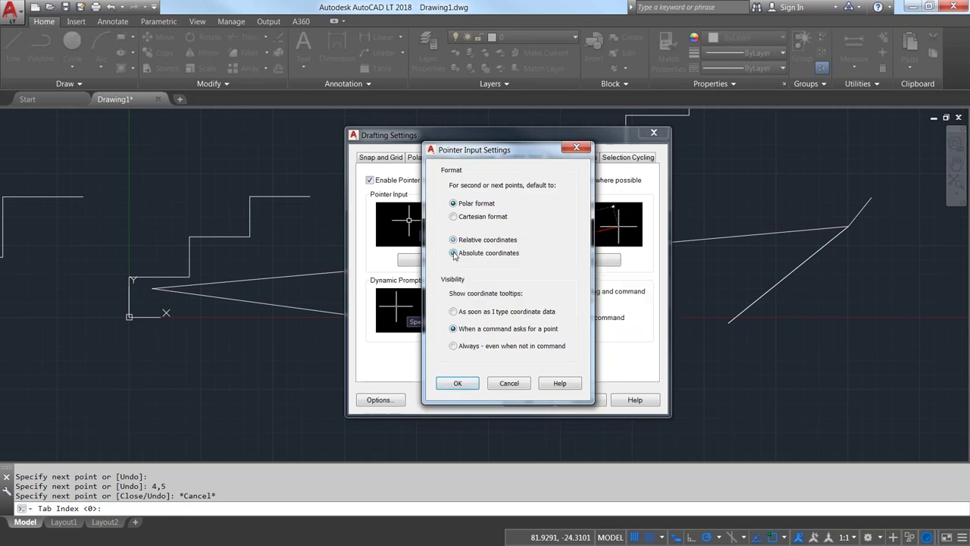
pyautogui.click(465, 385)
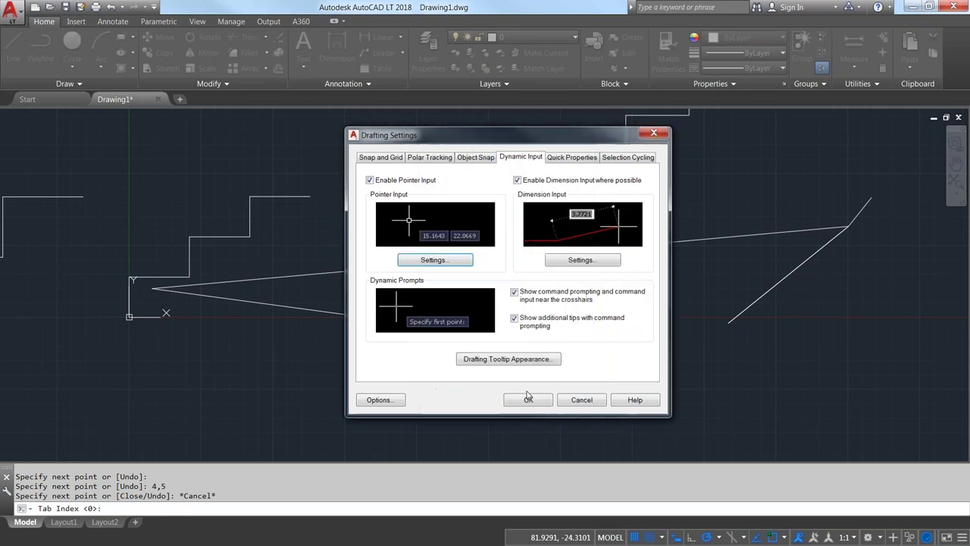
pyautogui.click(528, 399)
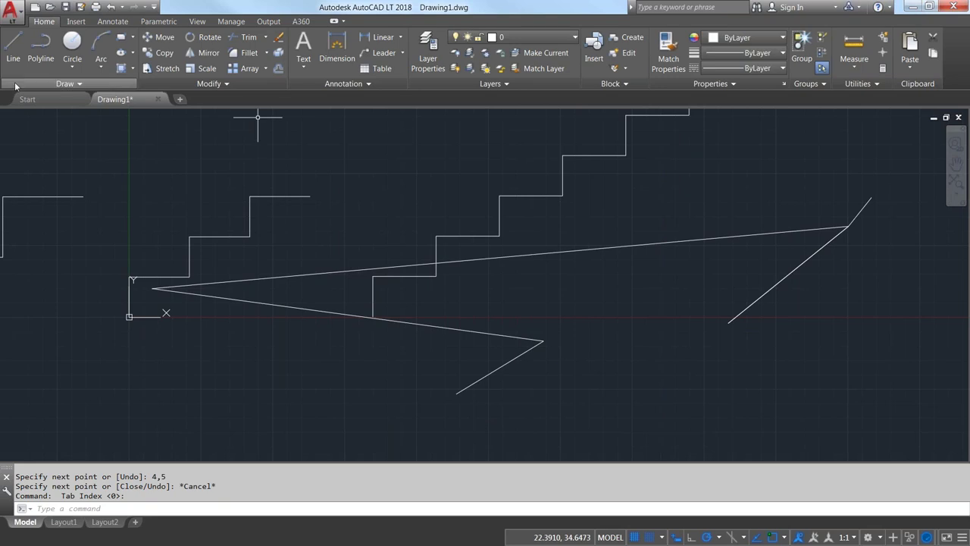
# Draw a freehand upward-sloping line between the two existing sloping lines, continue it to relative point @4,5, and end the command
pyautogui.click(13, 47)
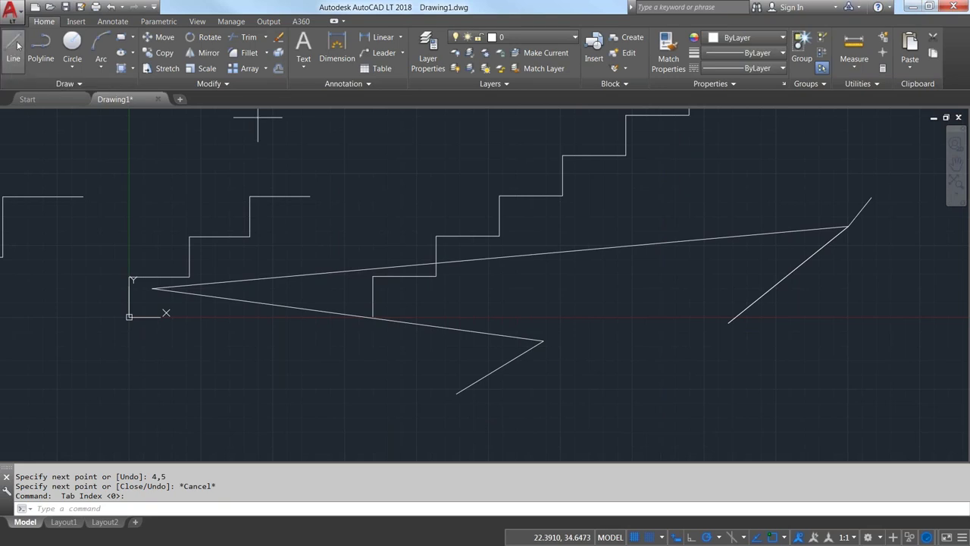
pyautogui.click(575, 389)
pyautogui.click(654, 328)
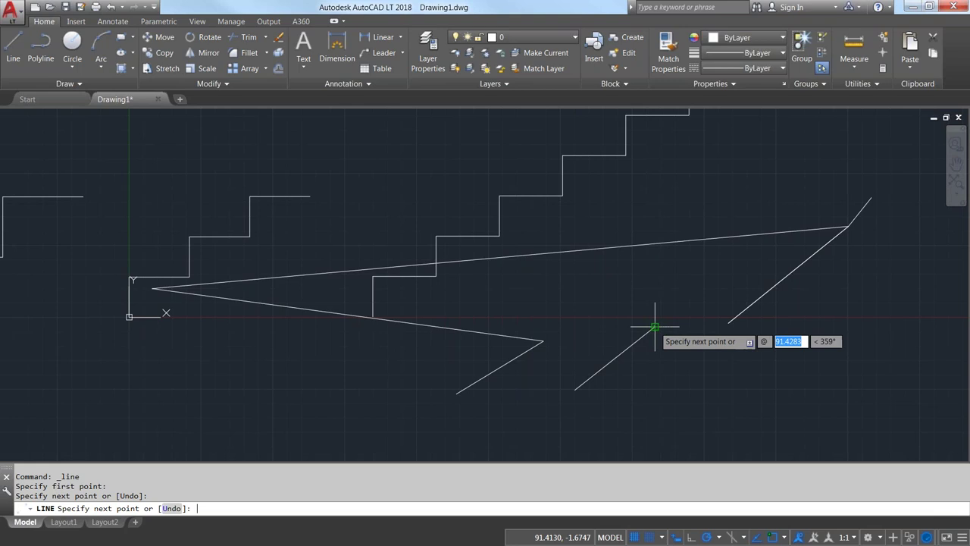
pyautogui.write('4,5')
pyautogui.press('Return')
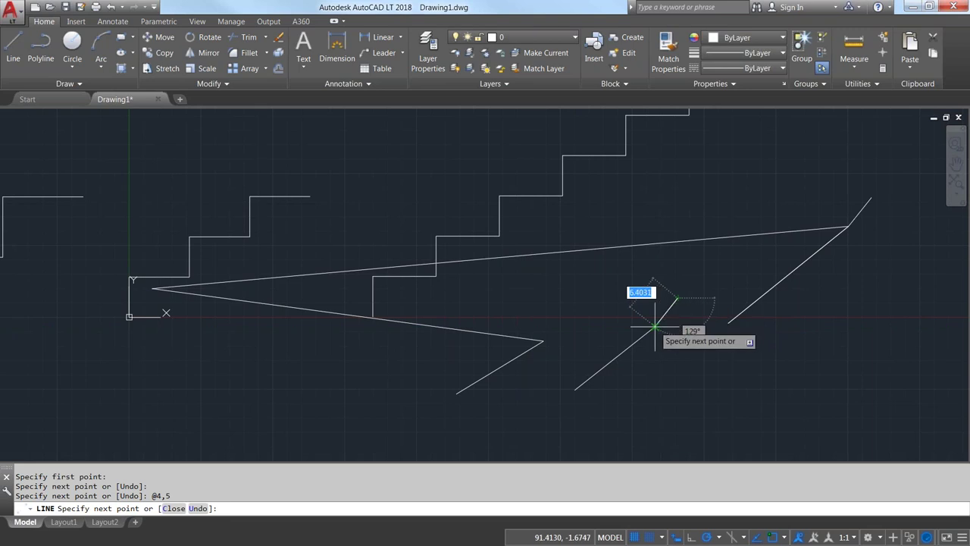
pyautogui.press('Escape')
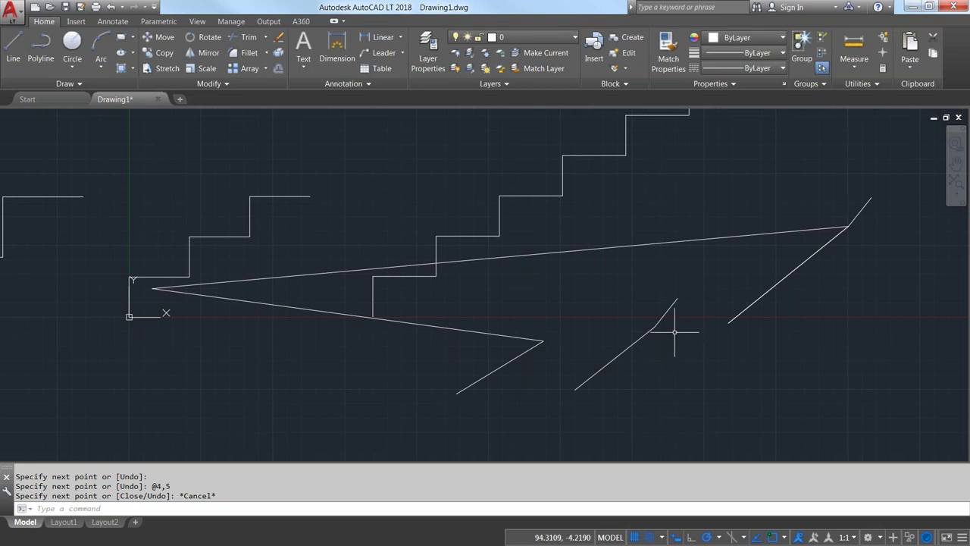
pyautogui.moveTo(688, 329); pyautogui.dragTo(643, 334, button='middle')
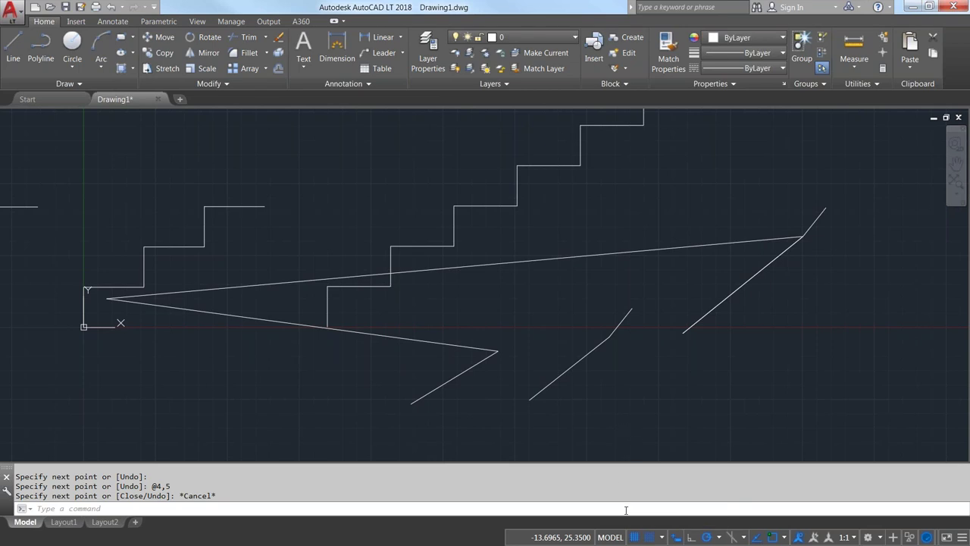
# Toggle the drawing grid display off and back on twice
pyautogui.press('F7')
pyautogui.press('F7')
pyautogui.press('F7')
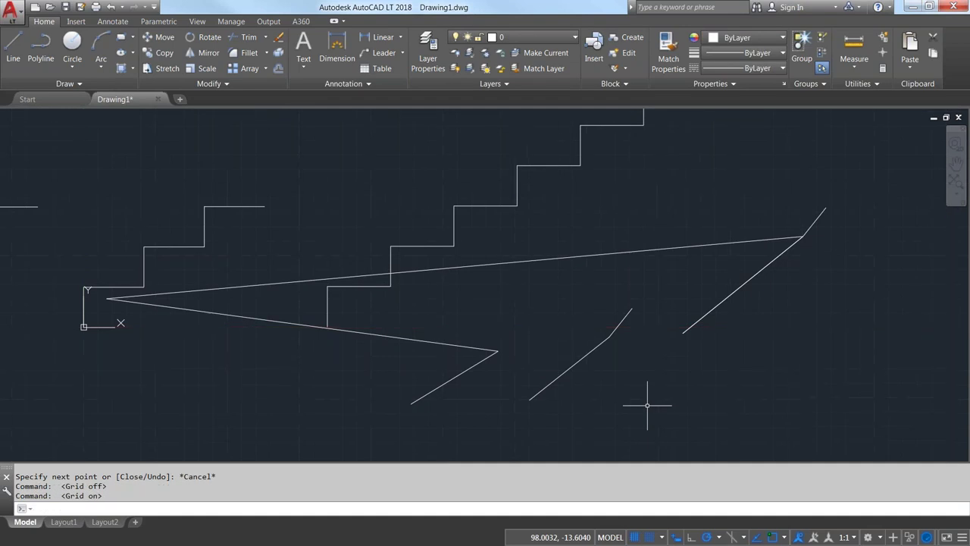
pyautogui.press('F7')
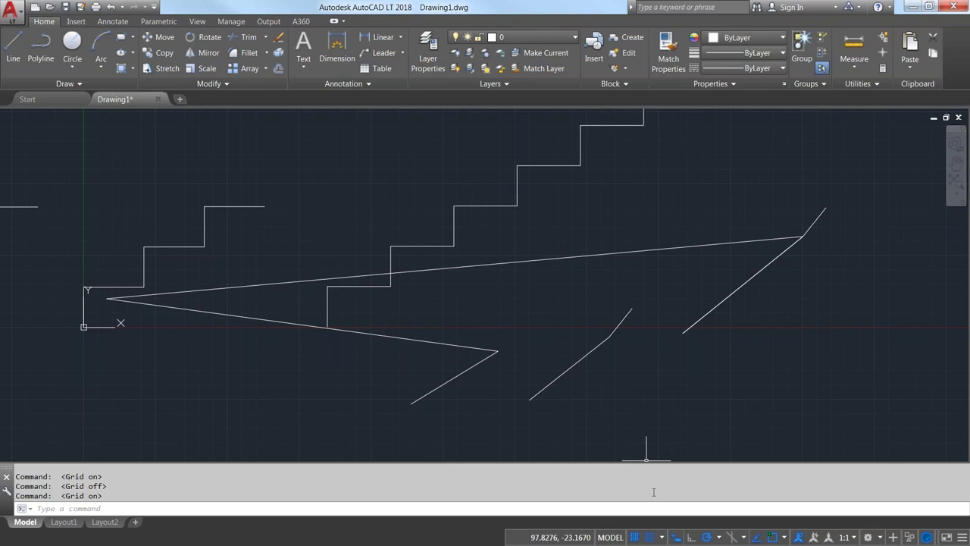
# Undock the command line so it floats over the drawing area, and toggle the grid display off and on twice
pyautogui.click(546, 509)
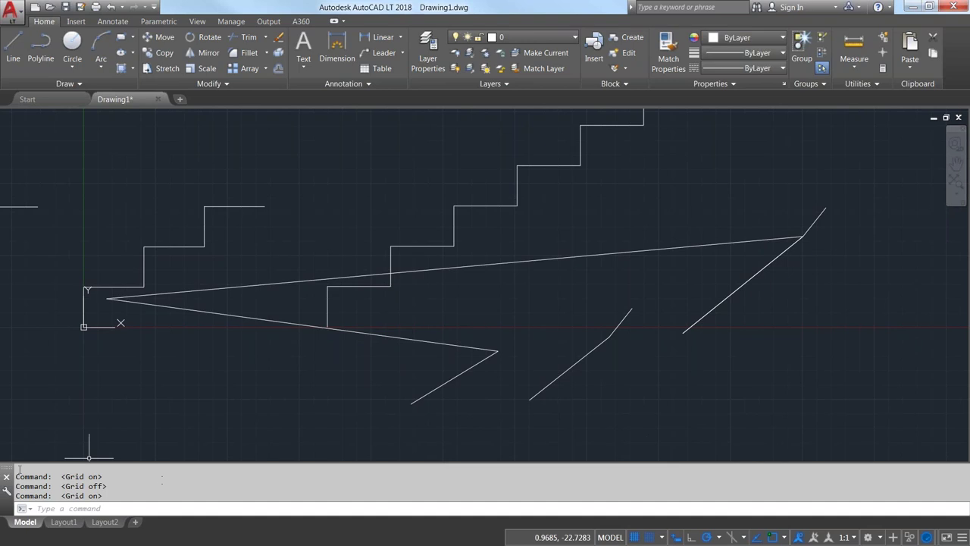
pyautogui.moveTo(10, 471); pyautogui.dragTo(191, 447)
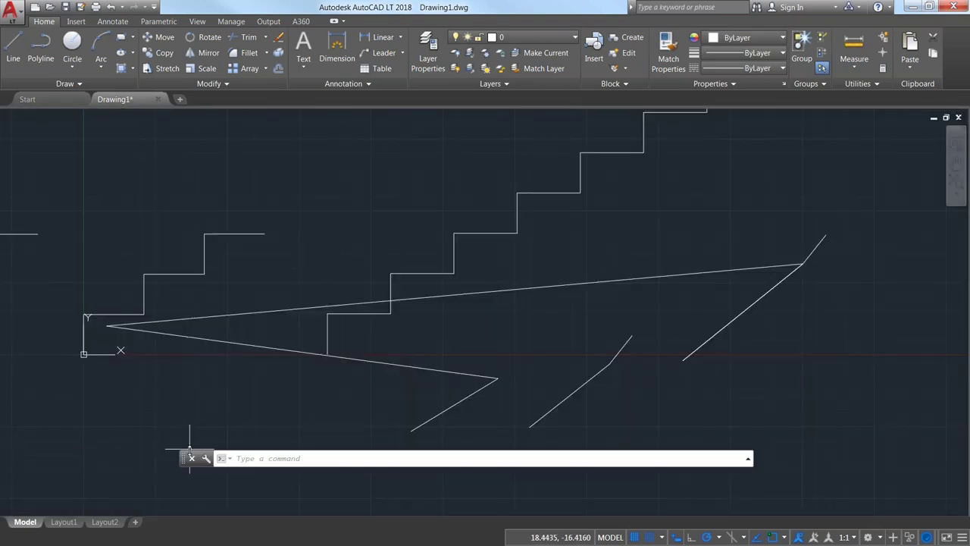
pyautogui.press('F7')
pyautogui.press('F7')
pyautogui.press('F7')
pyautogui.press('F7')
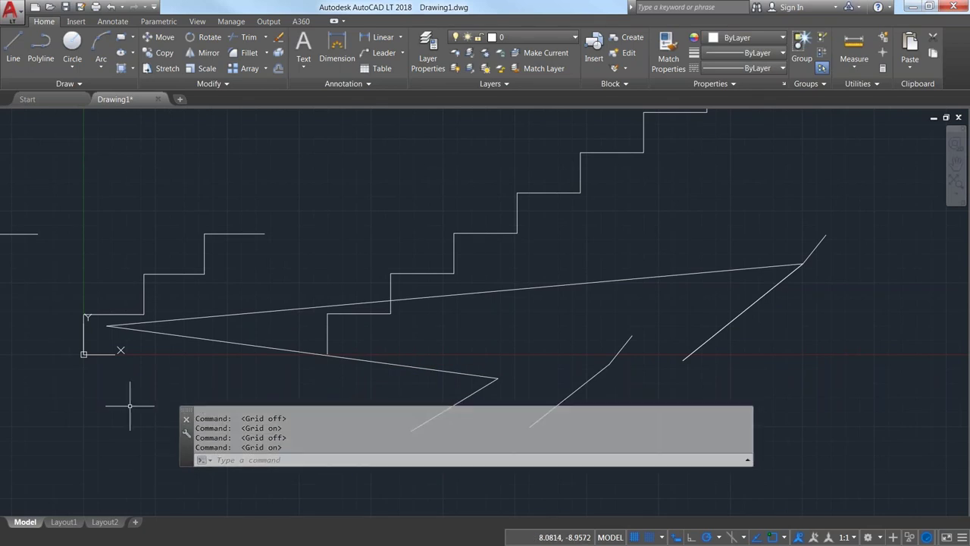
# Expand and collapse the floating command line's history several times, and dock the command line back below the drawing area
pyautogui.press('F2')
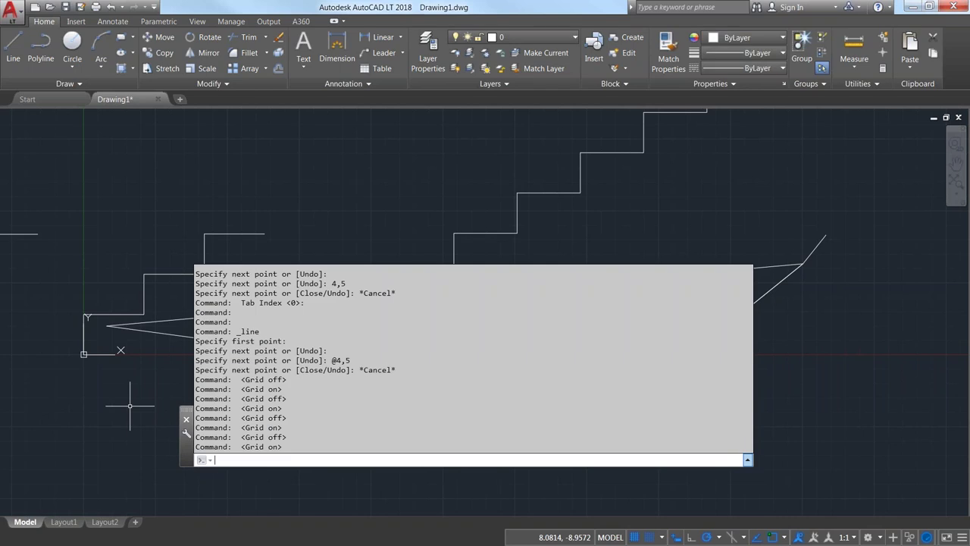
pyautogui.press('F2')
pyautogui.press('F2')
pyautogui.press('F2')
pyautogui.press('F2')
pyautogui.press('F2')
pyautogui.moveTo(186, 416); pyautogui.dragTo(150, 502)
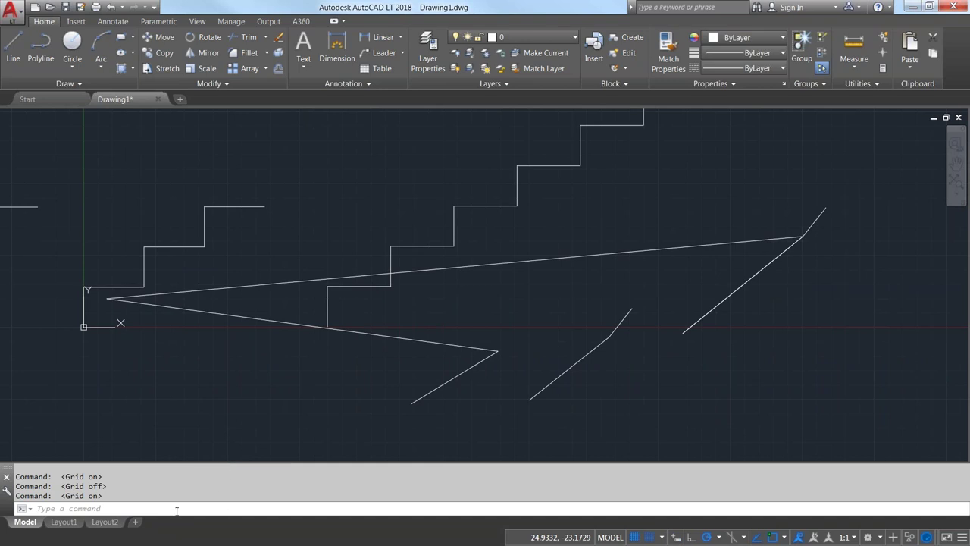
# Open the separate text window, review the drawing's earlier command history, and close the window
pyautogui.moveTo(796, 4); pyautogui.dragTo(470, 127)
pyautogui.press('F2')
pyautogui.press('F2')
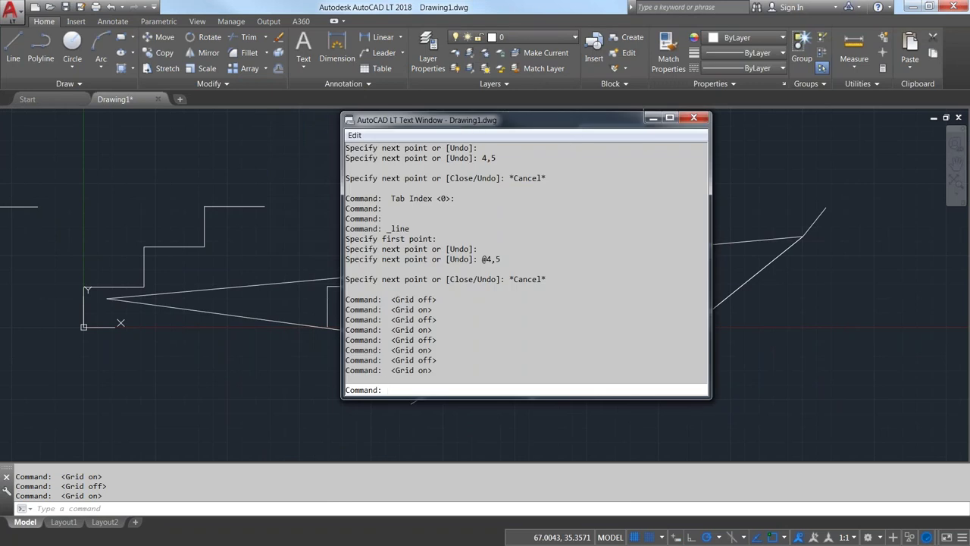
pyautogui.scroll(1, 555, 195)
pyautogui.scroll(5, 556, 195)
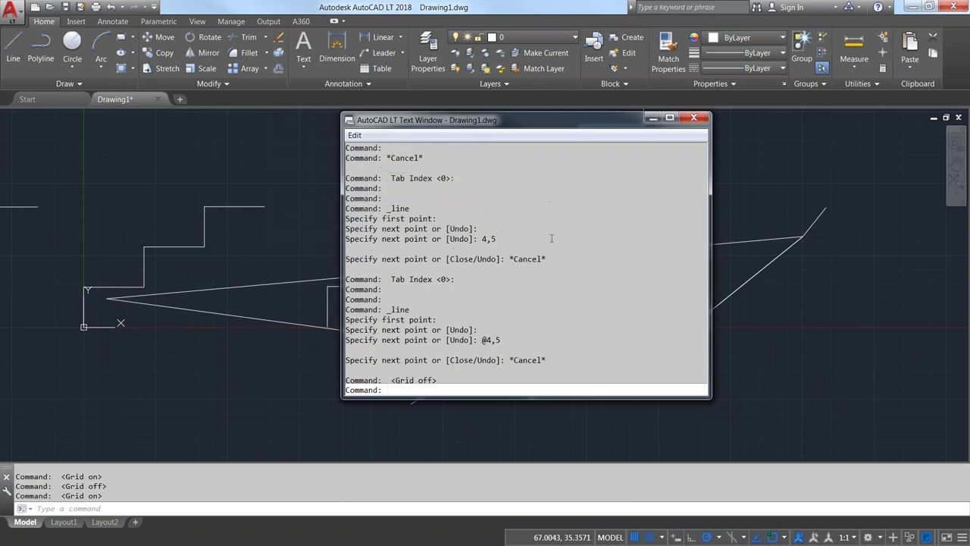
pyautogui.scroll(8, 546, 251)
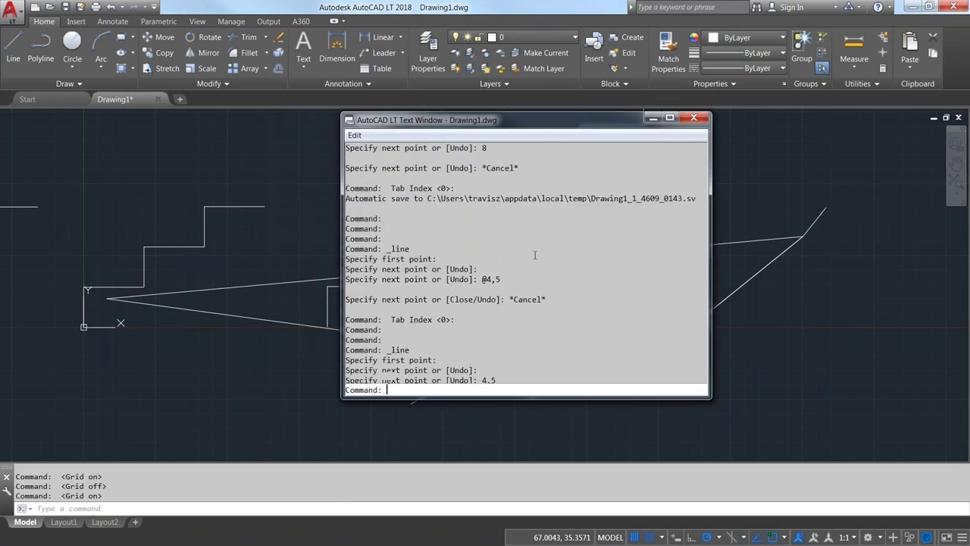
pyautogui.scroll(6, 534, 253)
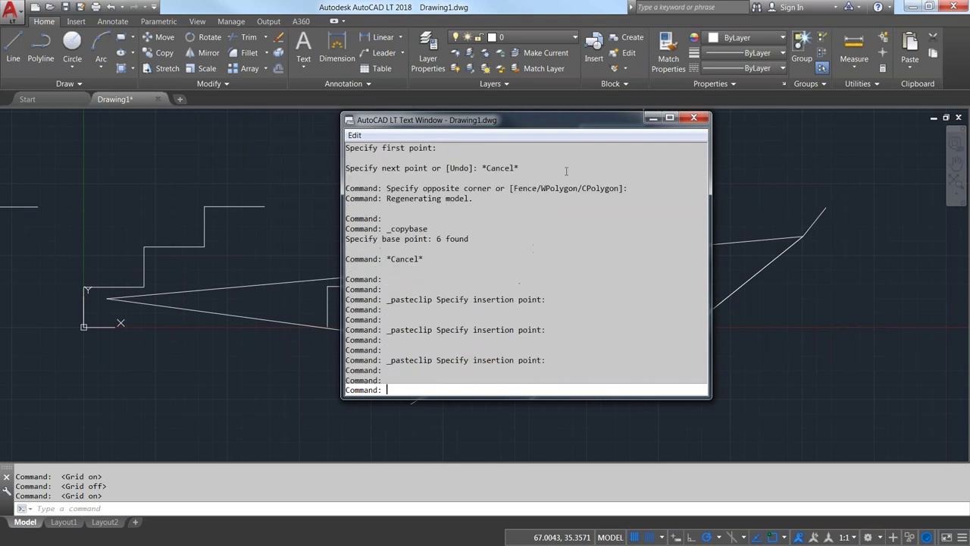
pyautogui.click(694, 118)
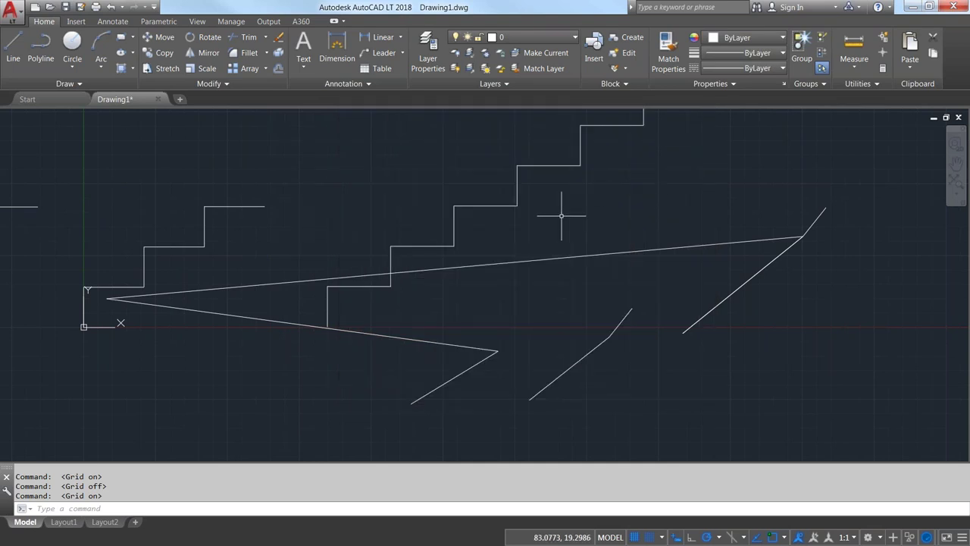
# Toggle object snap off and back on twice
pyautogui.press('F3')
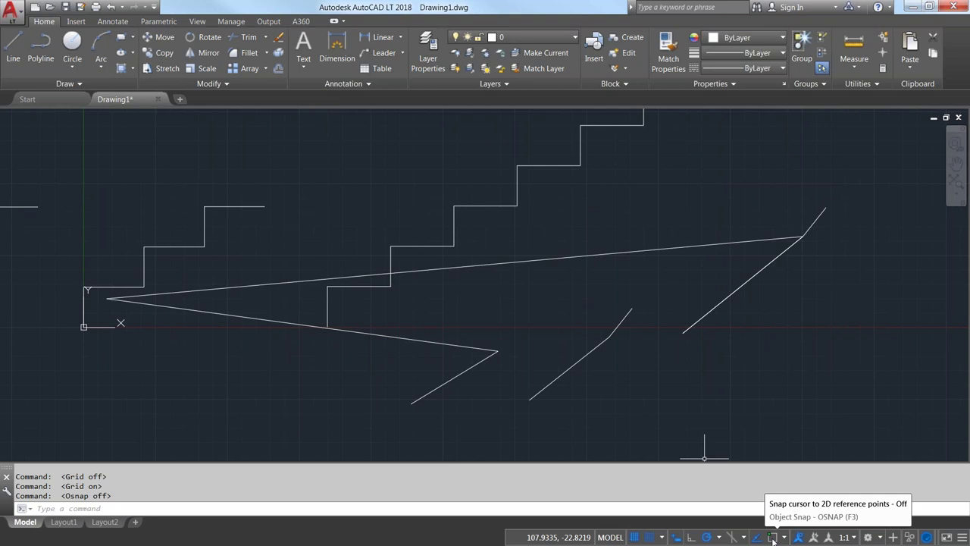
pyautogui.press('F3')
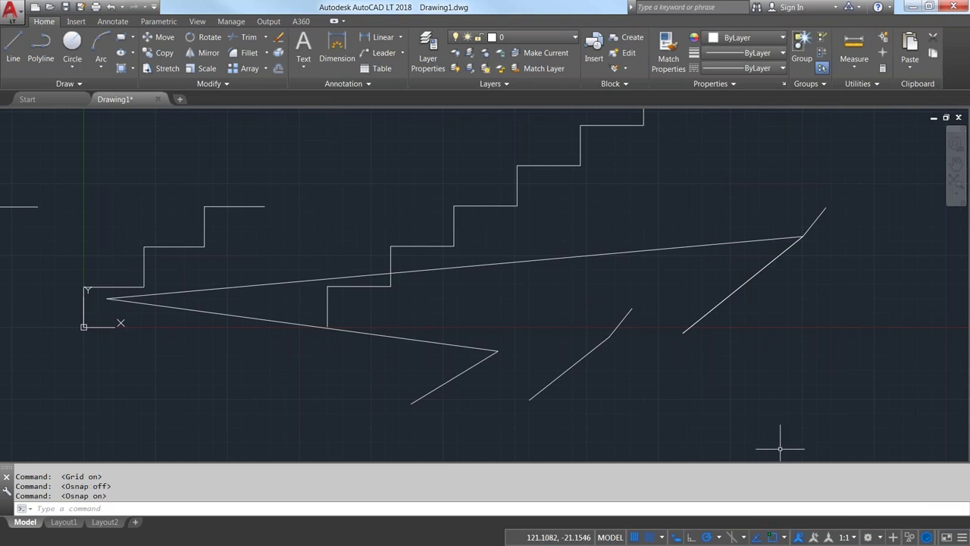
pyautogui.press('F3')
pyautogui.press('F3')
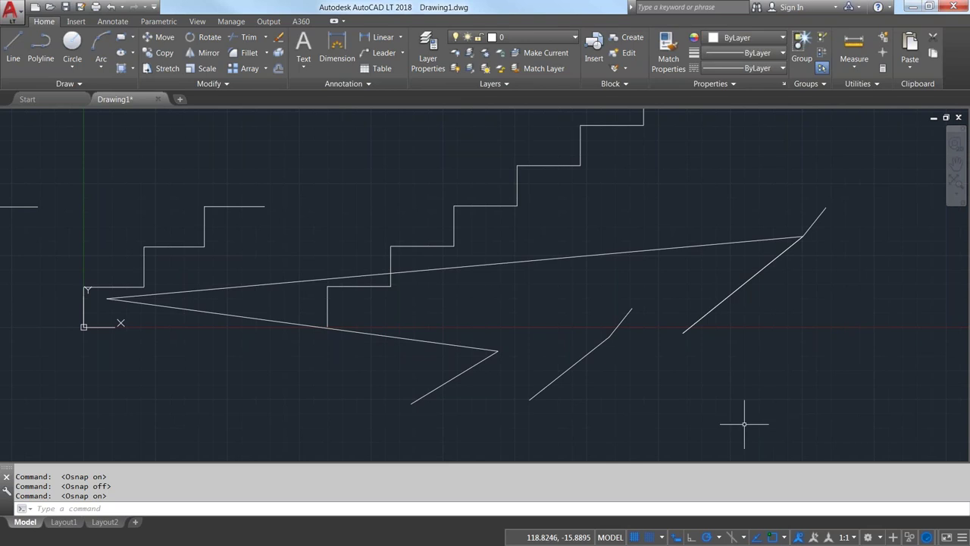
# Toggle the grid display off and on twice, leaving it on
pyautogui.press('F7')
pyautogui.press('F7')
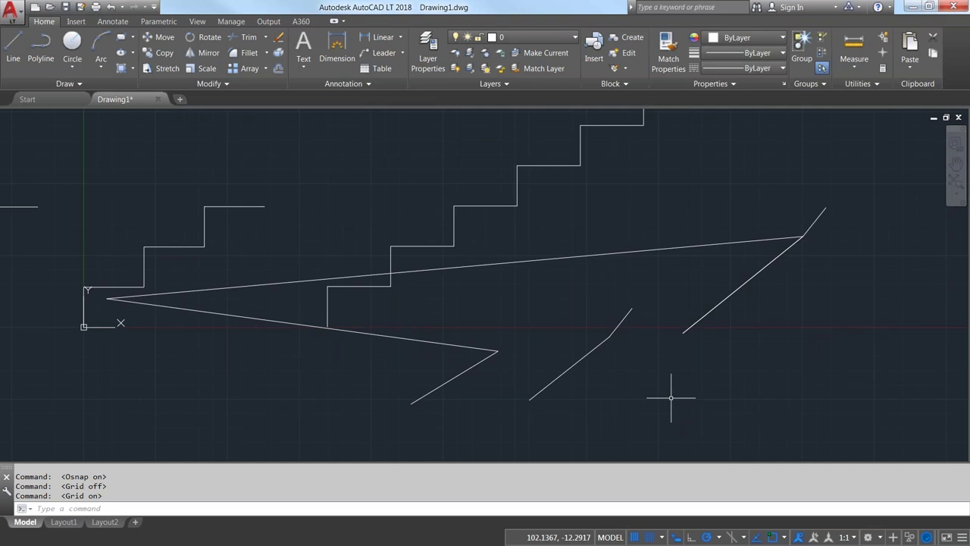
pyautogui.press('F7')
pyautogui.press('F7')
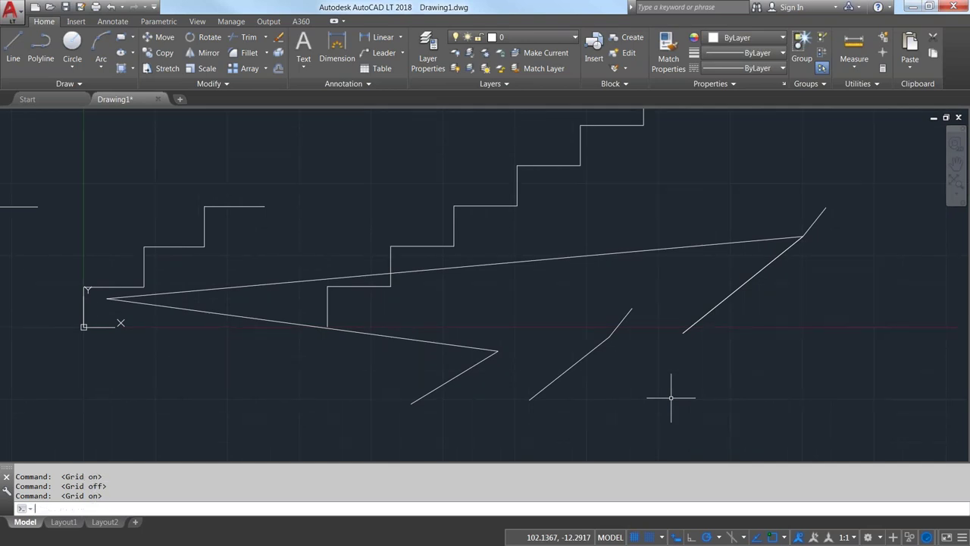
# Turn on Ortho mode, try an orthogonal line between the two staircases, and cancel the Line command
pyautogui.click(690, 539)
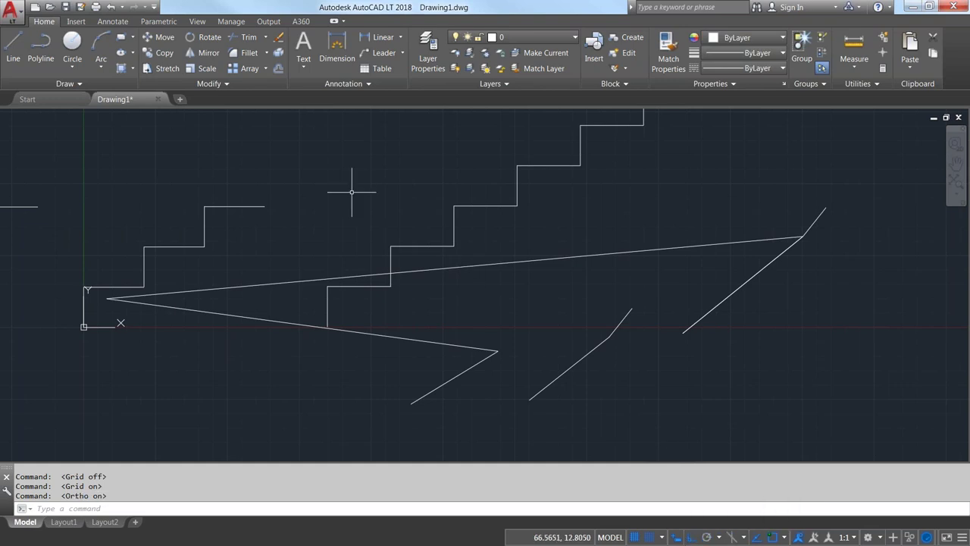
pyautogui.click(14, 48)
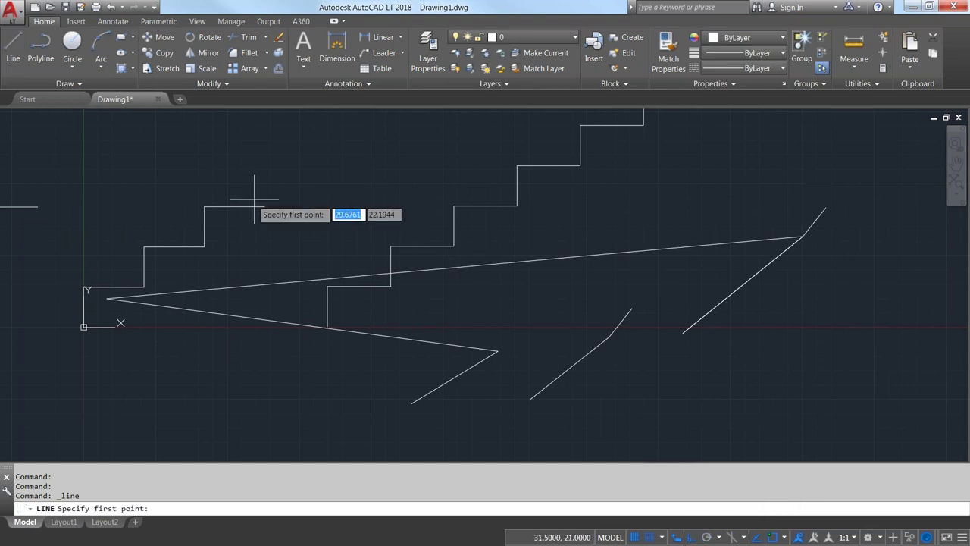
pyautogui.click(306, 188)
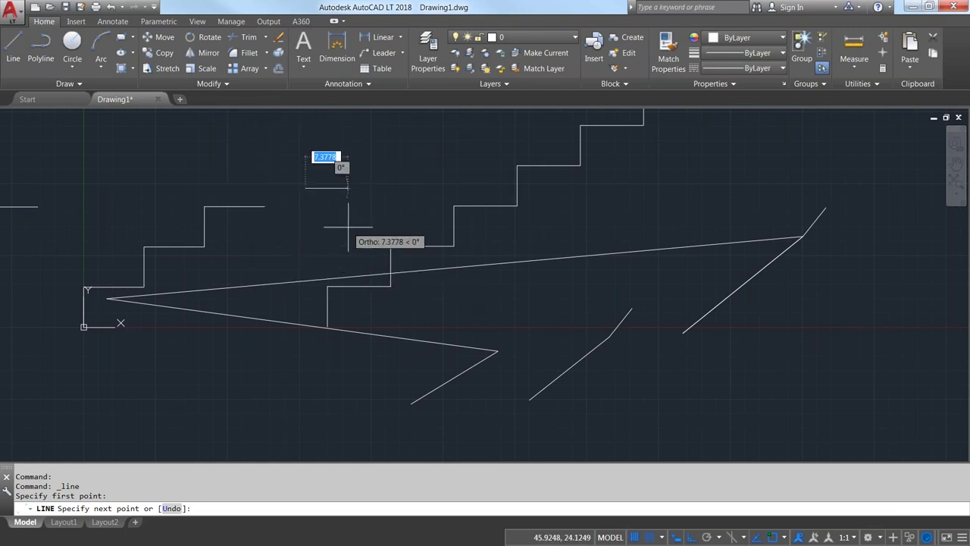
pyautogui.press('Escape')
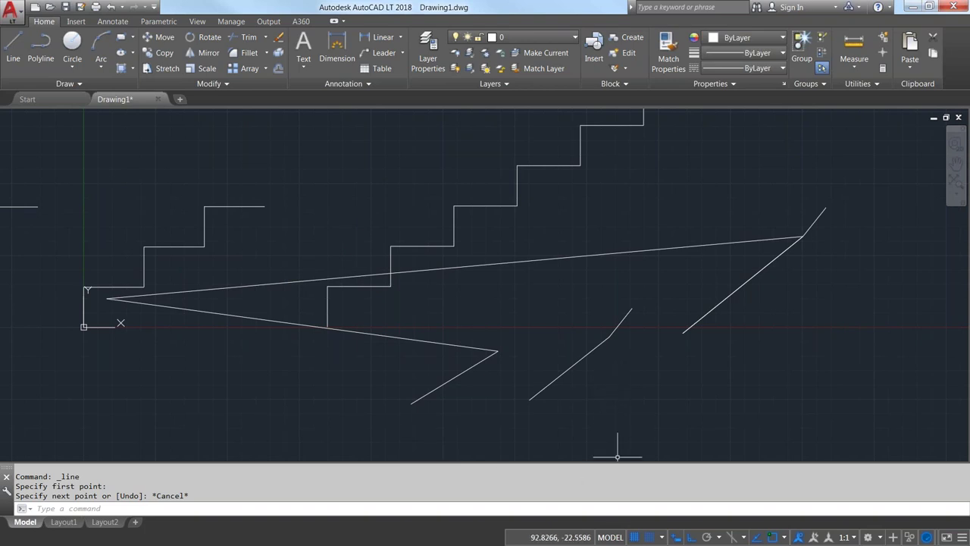
# Alternate between polar tracking and Ortho mode, leaving polar tracking on and Ortho mode off
pyautogui.click(635, 536)
pyautogui.scroll(4, 622, 398)
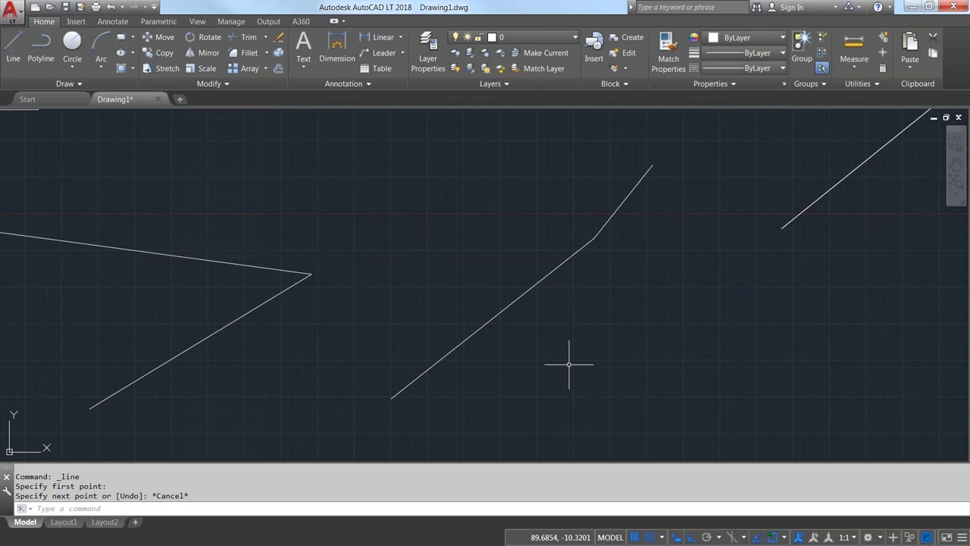
pyautogui.moveTo(561, 361); pyautogui.dragTo(520, 317, button='middle')
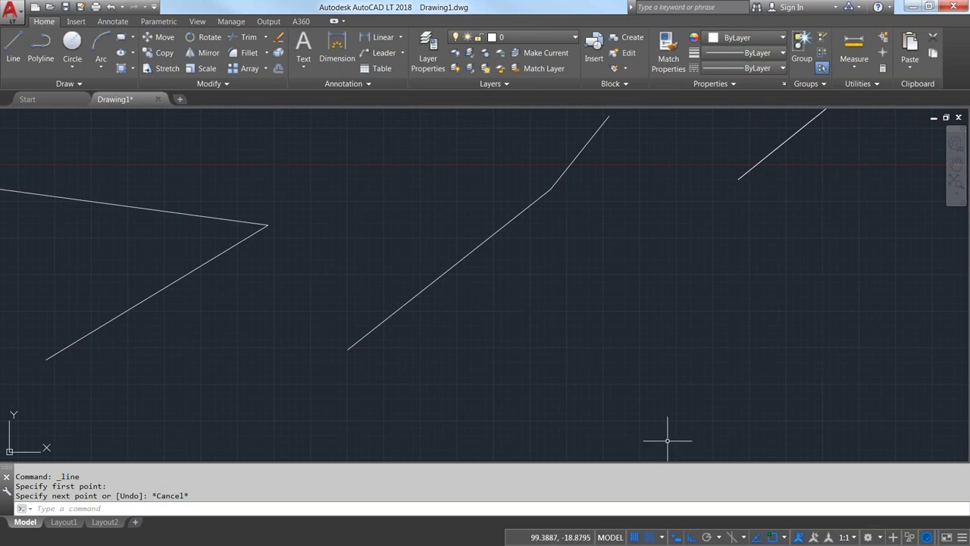
pyautogui.press('F10')
pyautogui.click(705, 537)
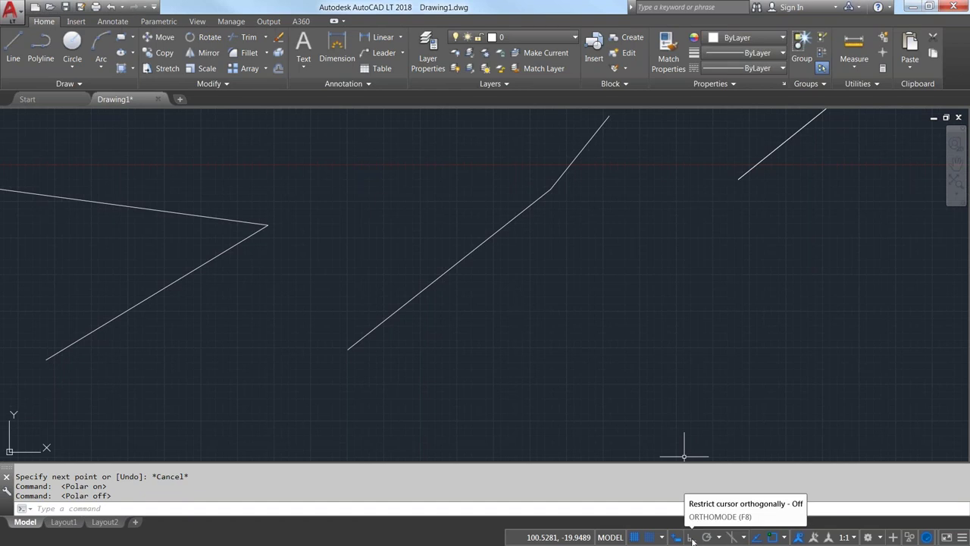
pyautogui.click(691, 537)
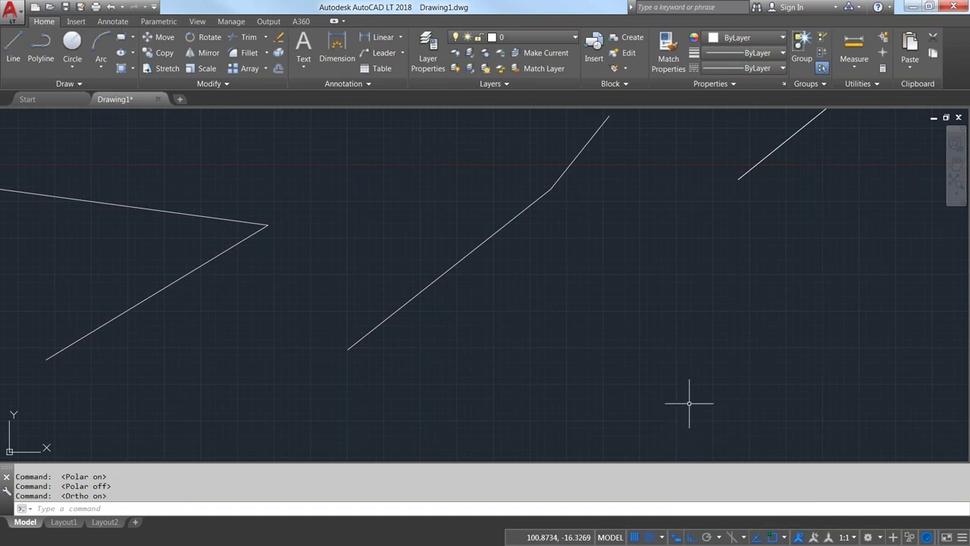
pyautogui.press('F10')
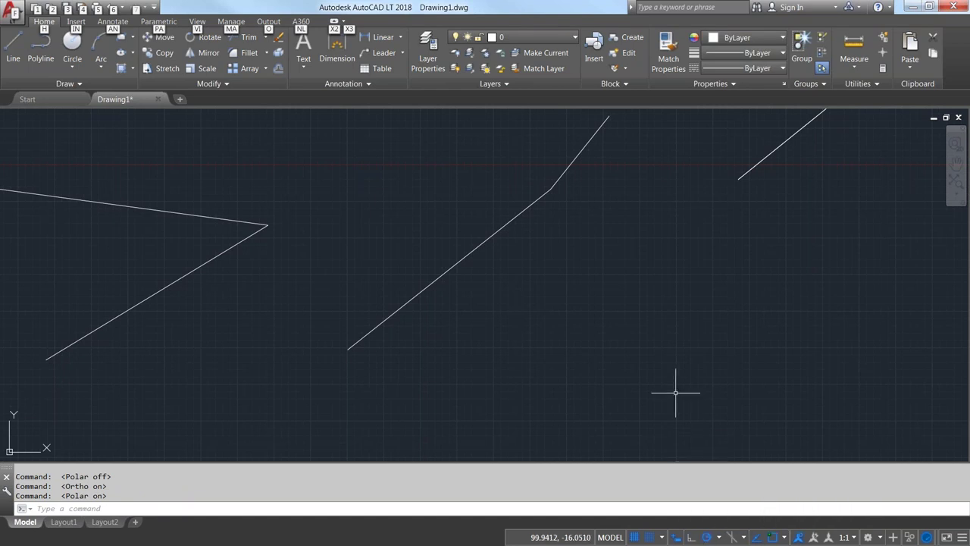
pyautogui.click(691, 540)
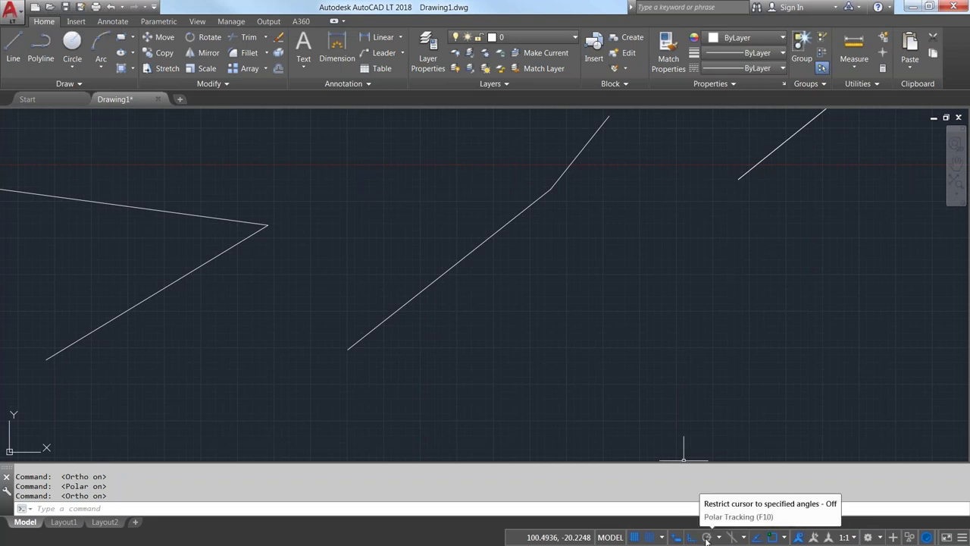
pyautogui.click(705, 538)
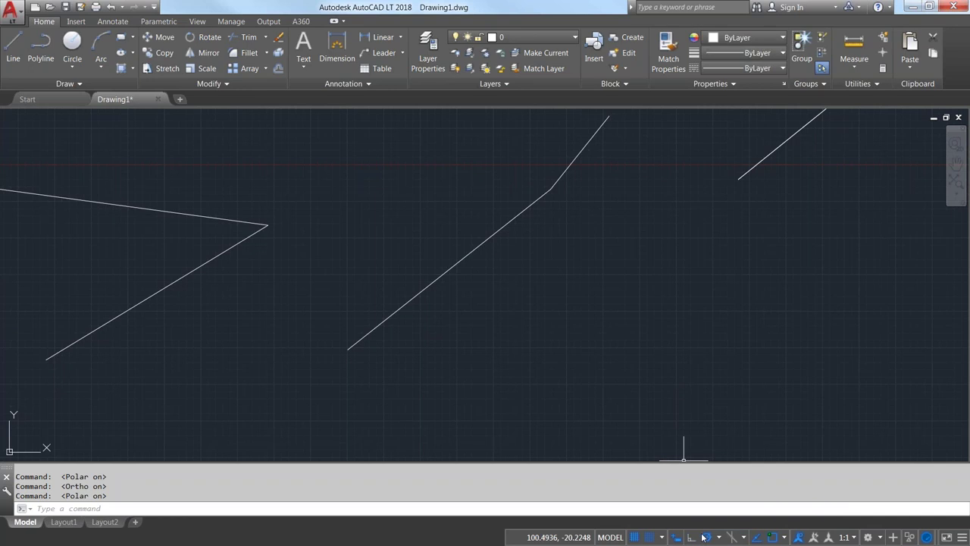
pyautogui.press('F10')
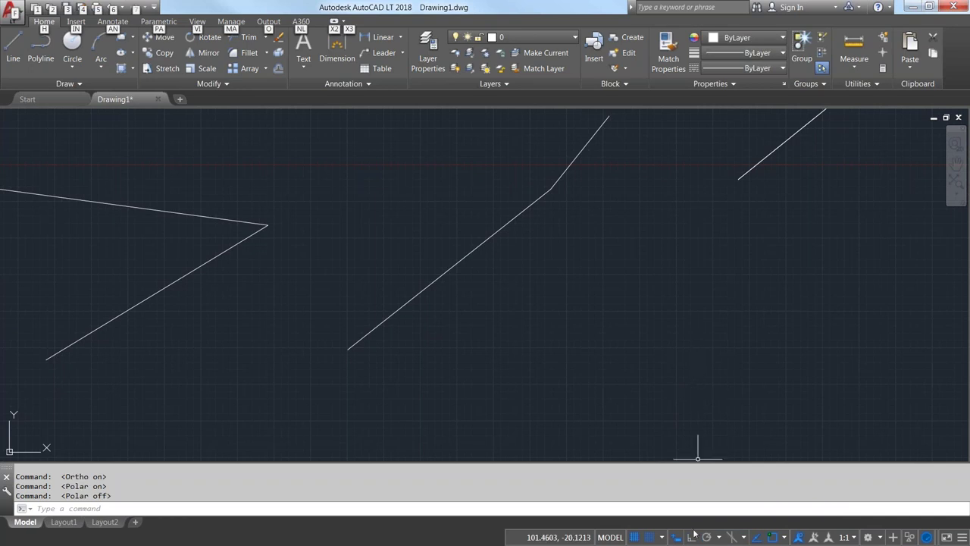
pyautogui.press('F10')
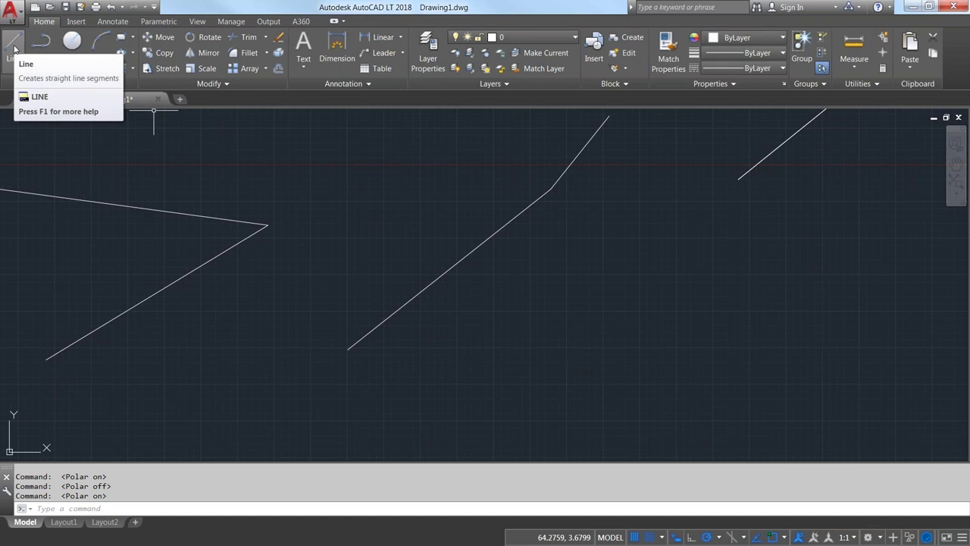
# Draw a horizontal line from the zigzag's lower endpoint to a point tracked directly below its upper-right corner, turning Snap mode off
pyautogui.moveTo(261, 254); pyautogui.dragTo(344, 192, button='middle')
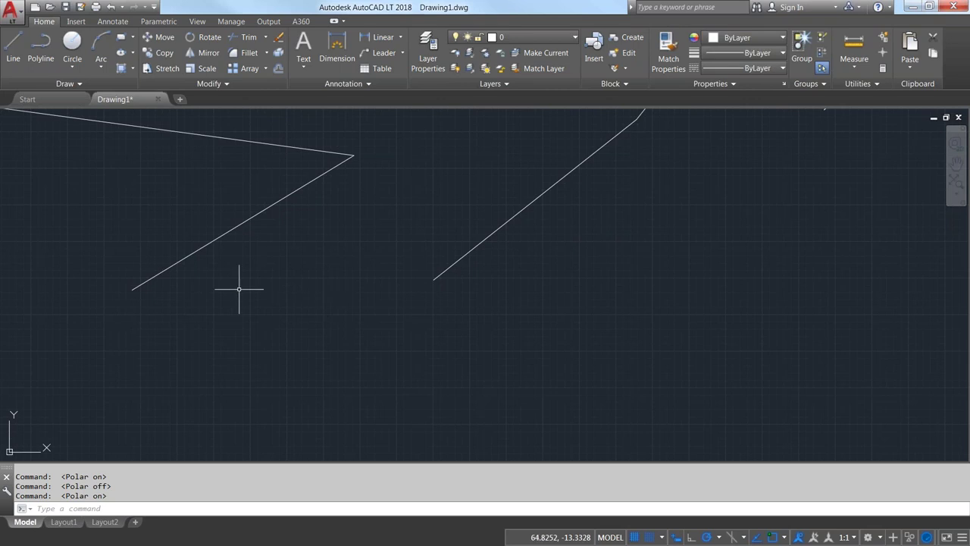
pyautogui.click(13, 50)
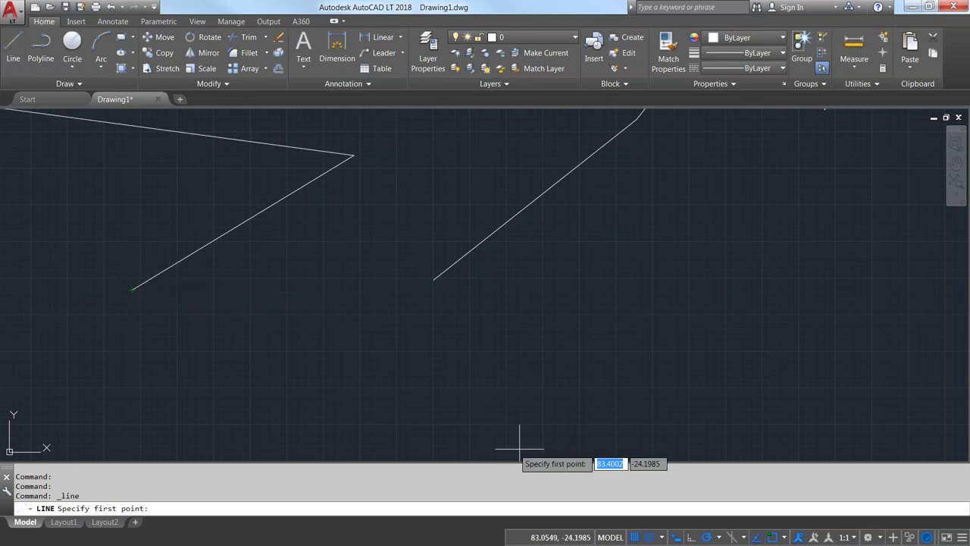
pyautogui.click(132, 289)
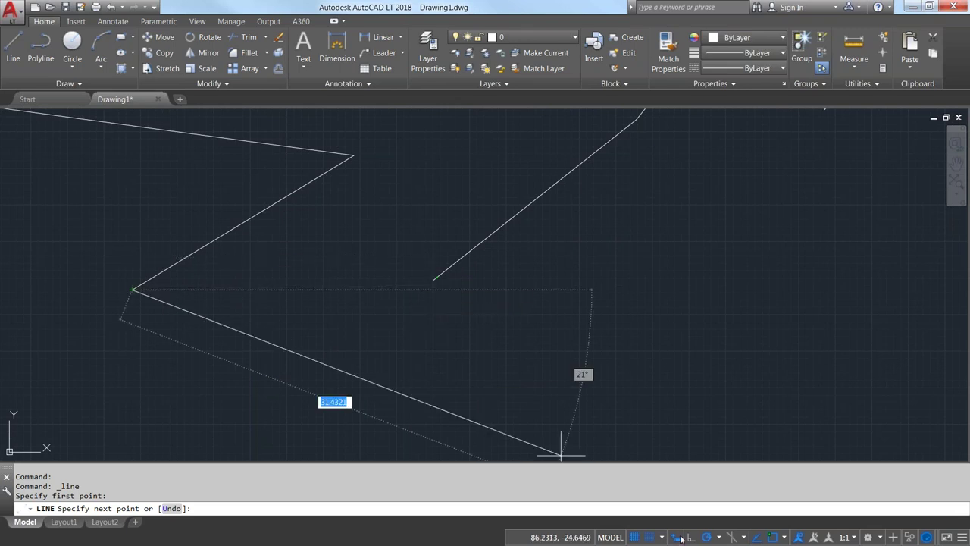
pyautogui.click(650, 536)
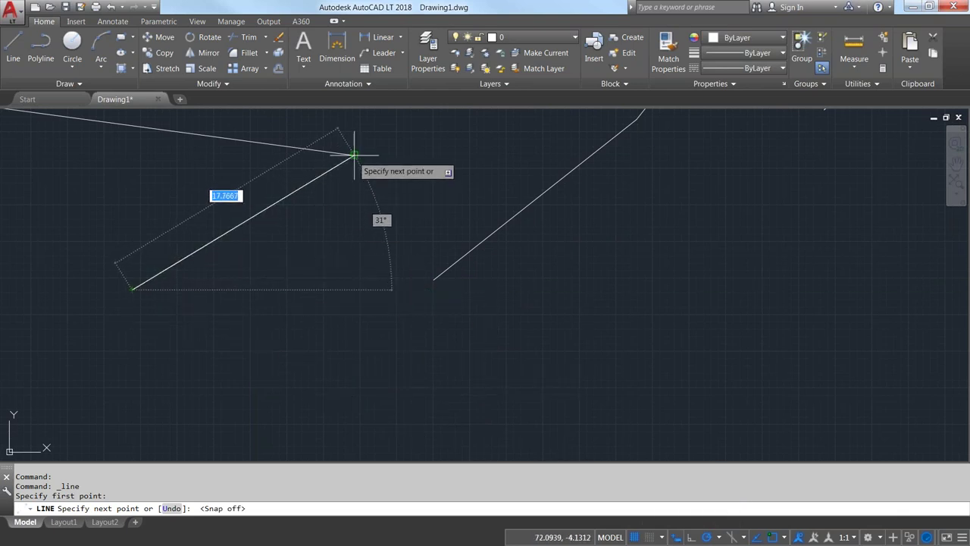
pyautogui.click(353, 289)
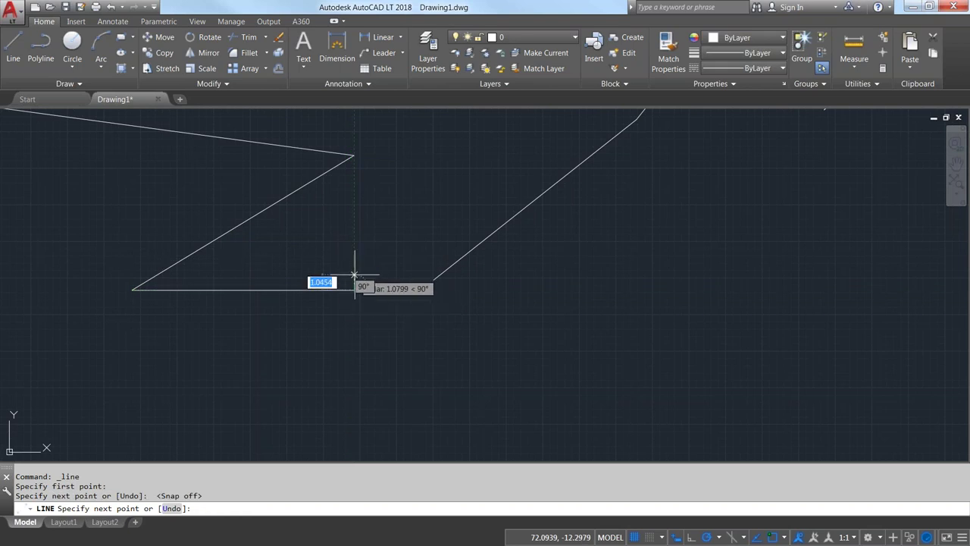
pyautogui.press('Return')
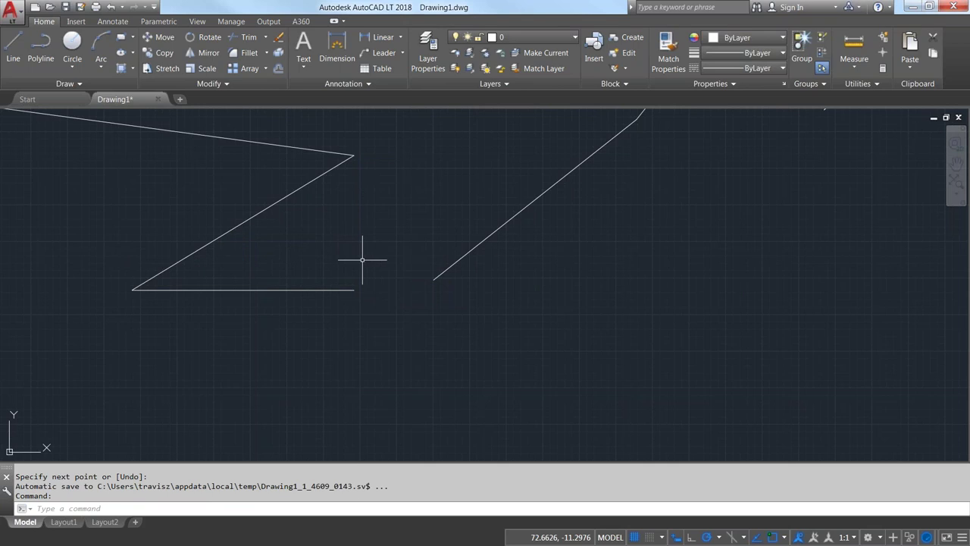
# Toggle object snap tracking off and back on
pyautogui.press('F11')
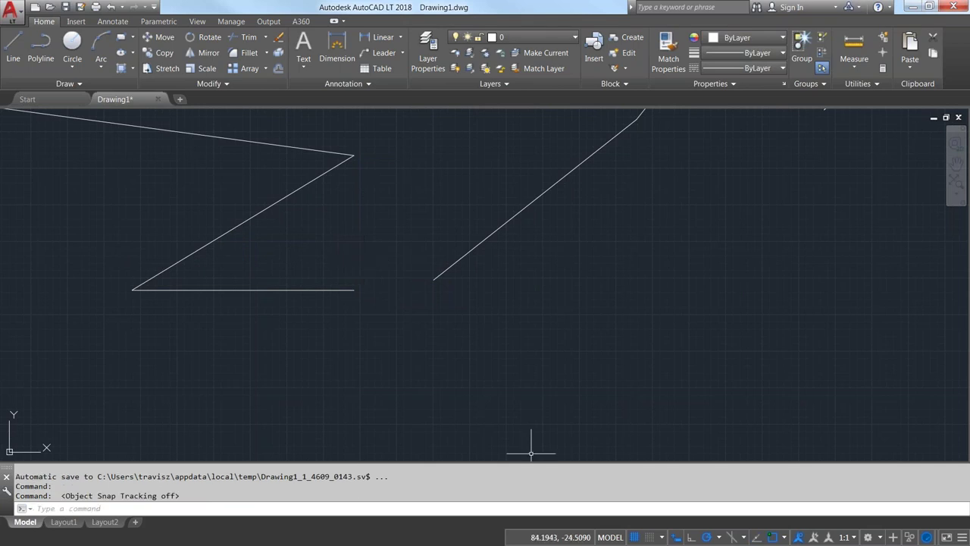
pyautogui.click(757, 537)
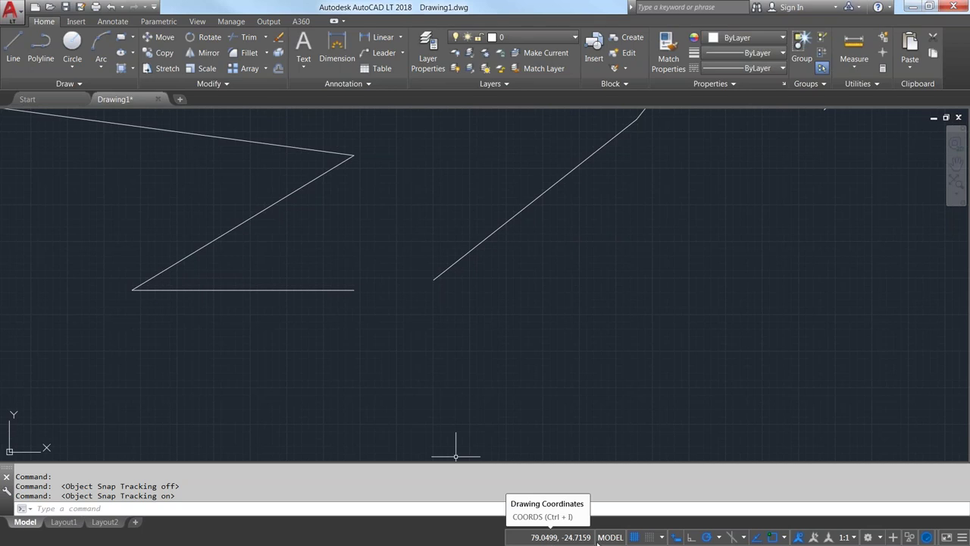
# Hide the drawing coordinates readout through the status bar customization and show it again
pyautogui.click(963, 537)
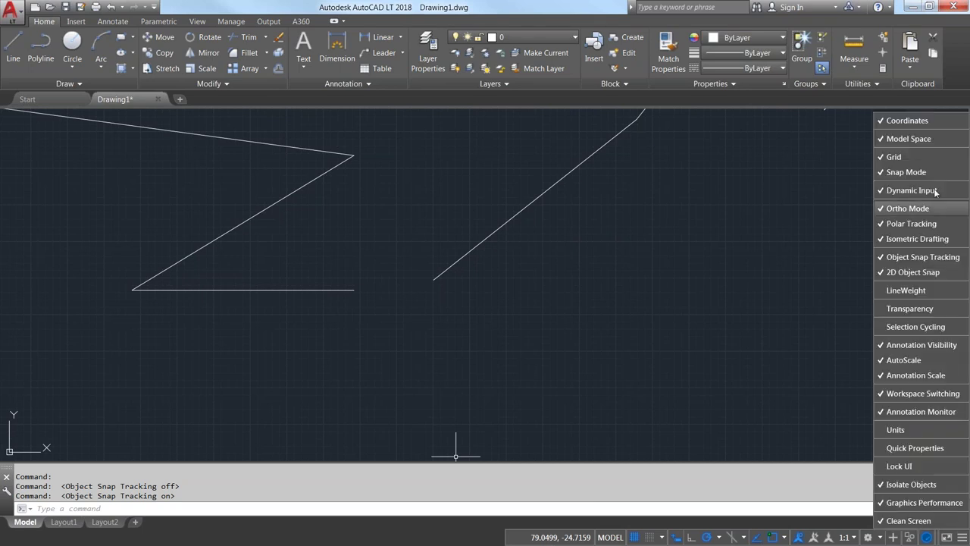
pyautogui.click(910, 120)
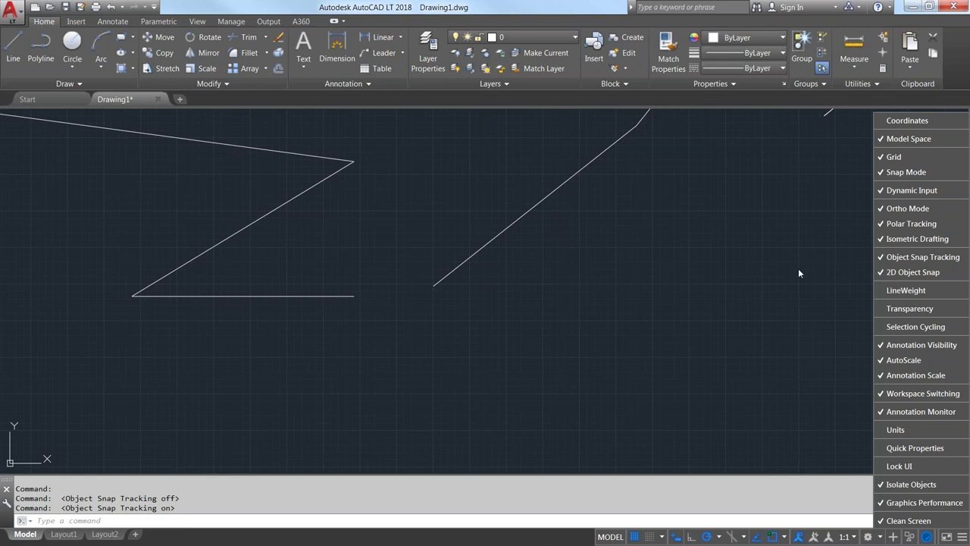
pyautogui.click(910, 121)
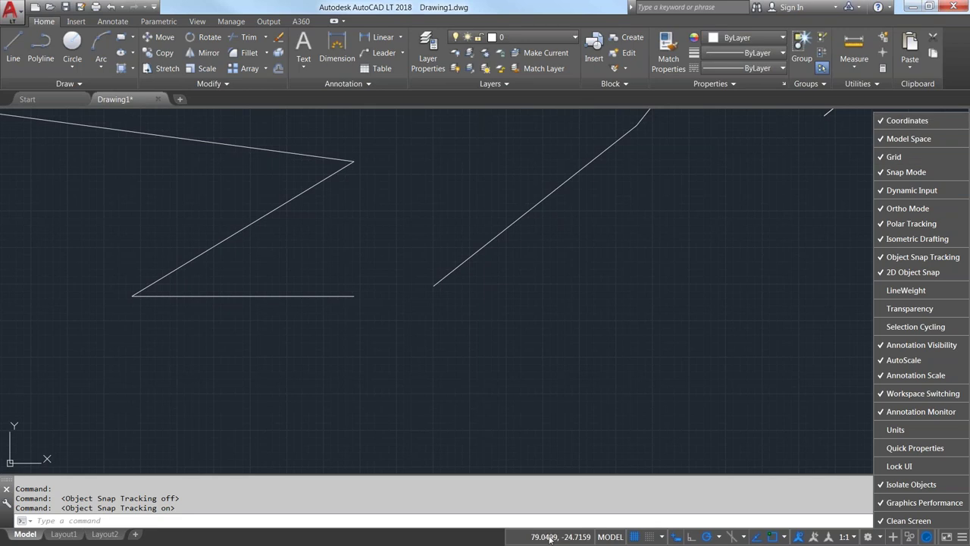
pyautogui.click(417, 521)
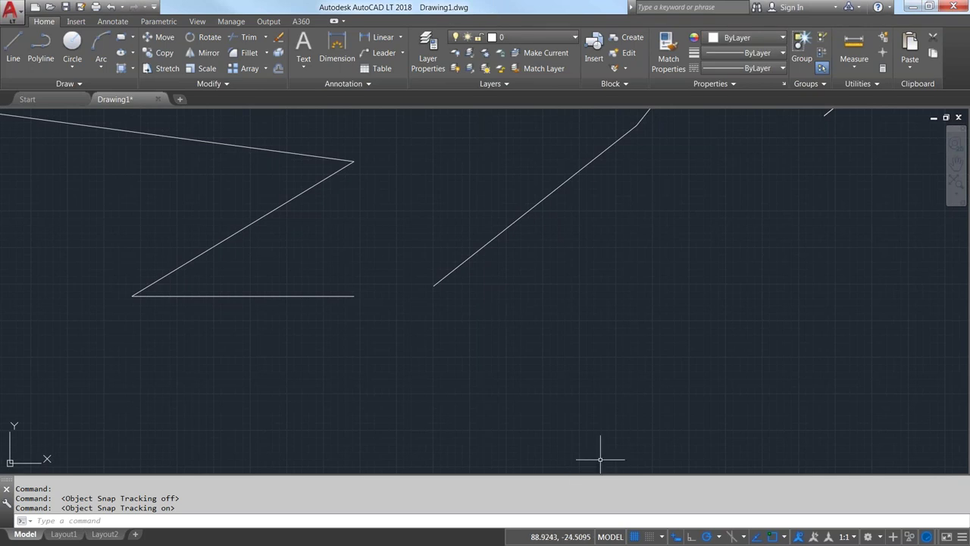
# Open Drafting Settings from the polar tracking settings, examine the pages through Selection Cycling and back to Snap and Grid, and close the dialog
pyautogui.rightClick(652, 537)
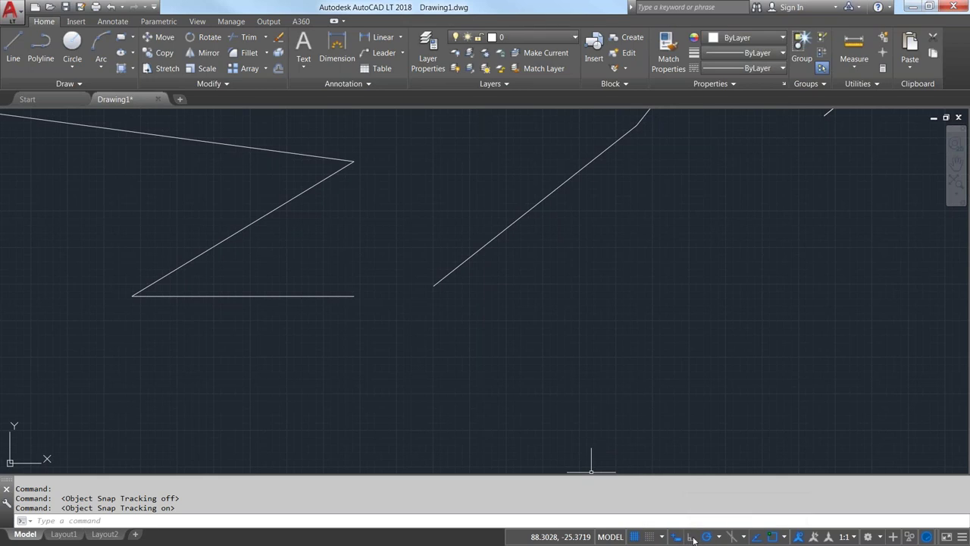
pyautogui.rightClick(706, 538)
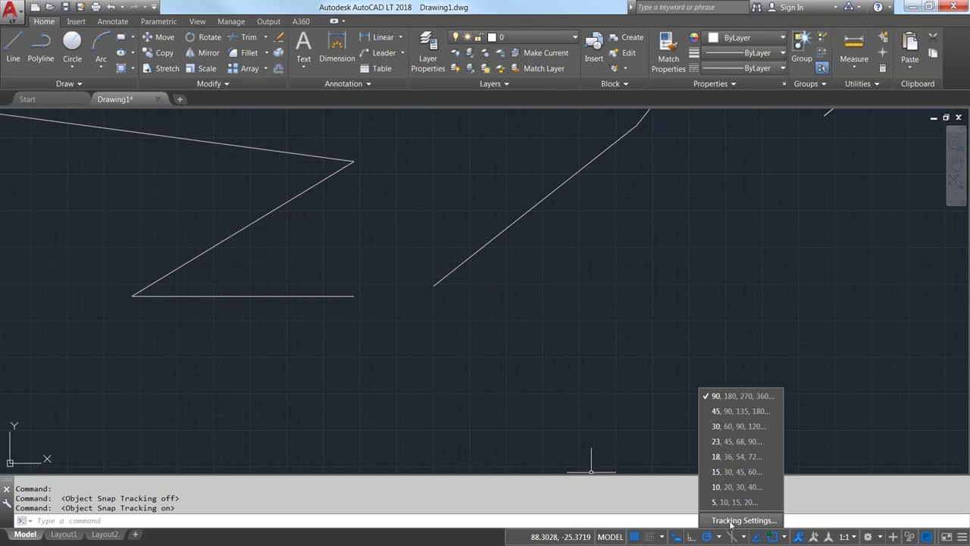
pyautogui.click(731, 524)
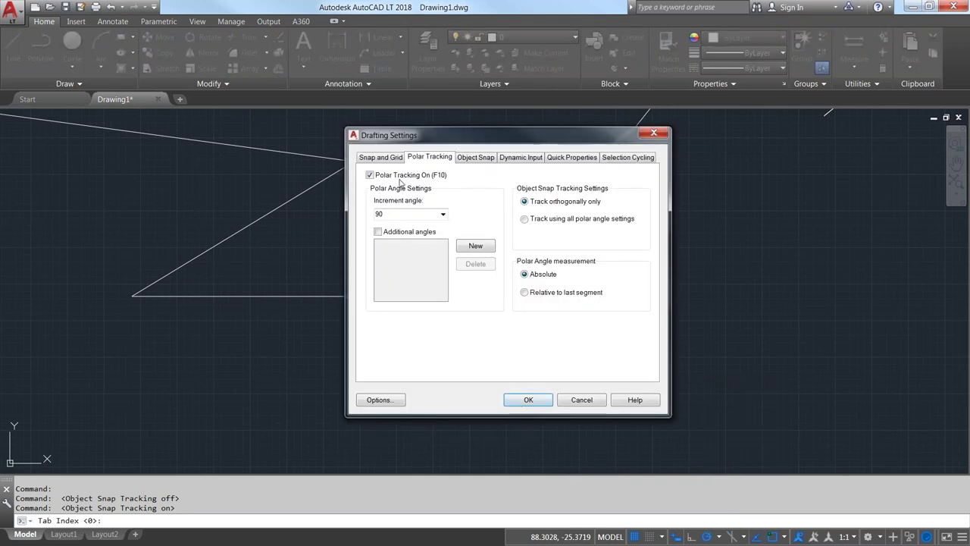
pyautogui.moveTo(389, 139); pyautogui.dragTo(411, 136)
pyautogui.click(491, 154)
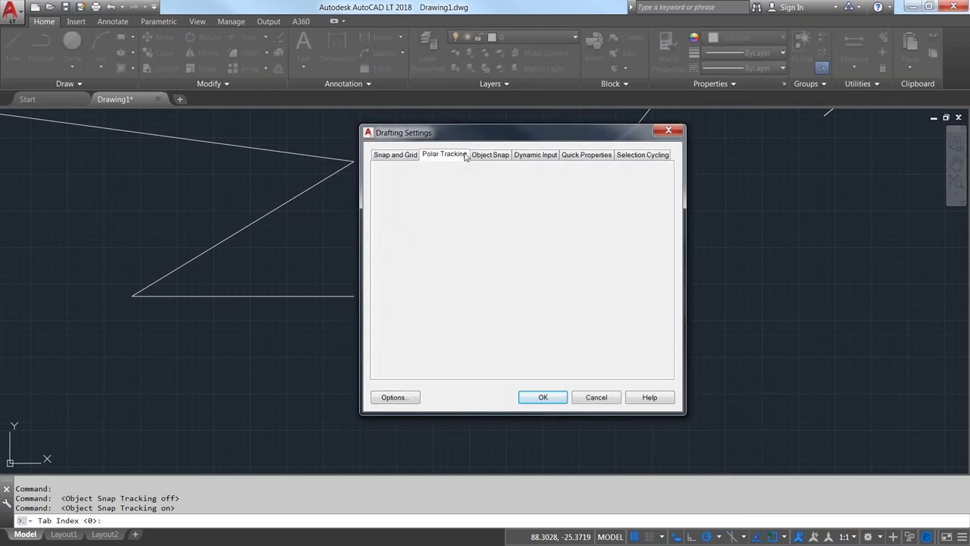
pyautogui.click(535, 154)
pyautogui.click(573, 154)
pyautogui.click(633, 154)
pyautogui.click(601, 155)
pyautogui.click(534, 155)
pyautogui.click(485, 155)
pyautogui.click(447, 155)
pyautogui.click(391, 155)
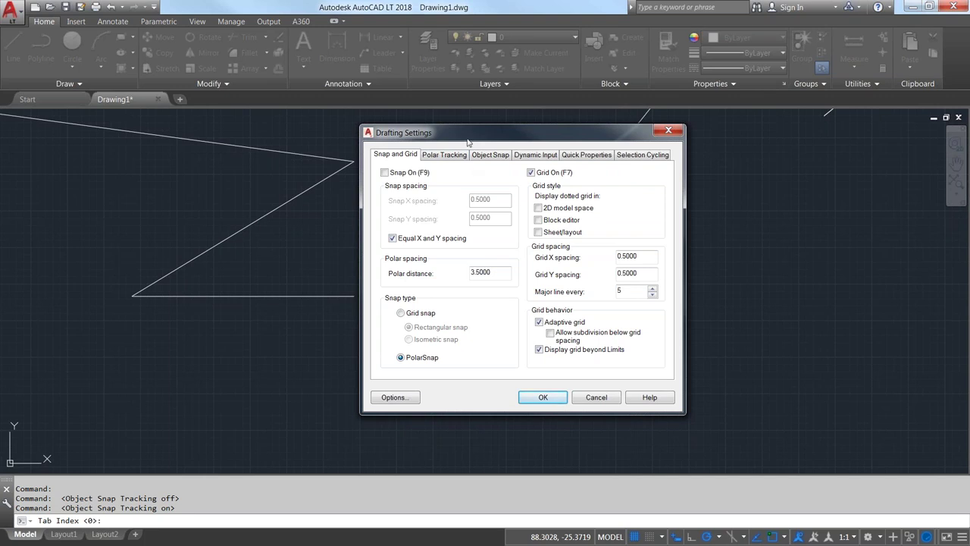
pyautogui.moveTo(474, 134); pyautogui.dragTo(496, 145)
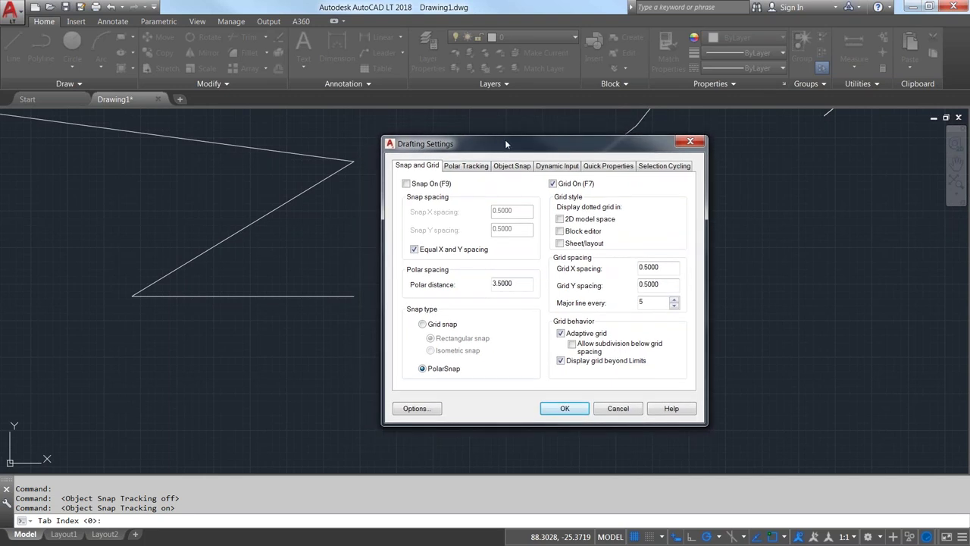
pyautogui.click(690, 144)
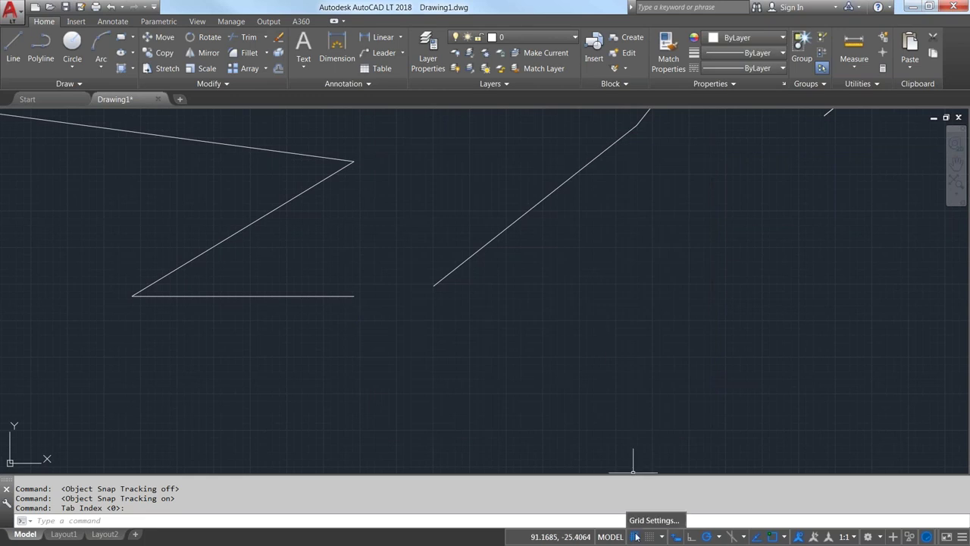
# Open Drafting Settings from the grid settings, review every page in both directions, and cancel the dialog
pyautogui.press('Return')
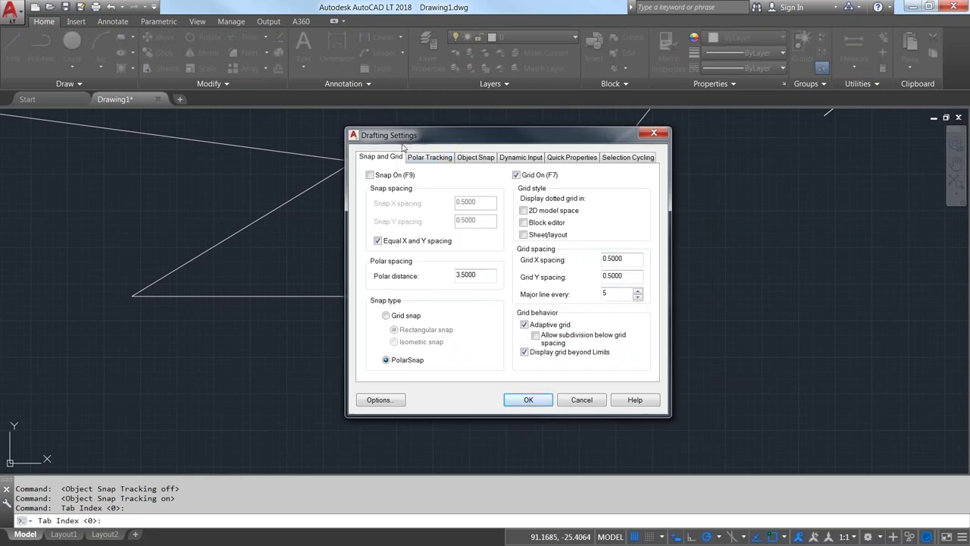
pyautogui.click(434, 157)
pyautogui.click(486, 159)
pyautogui.click(521, 158)
pyautogui.click(572, 158)
pyautogui.click(628, 158)
pyautogui.click(556, 158)
pyautogui.click(523, 158)
pyautogui.click(478, 157)
pyautogui.click(429, 158)
pyautogui.click(381, 157)
pyautogui.click(579, 403)
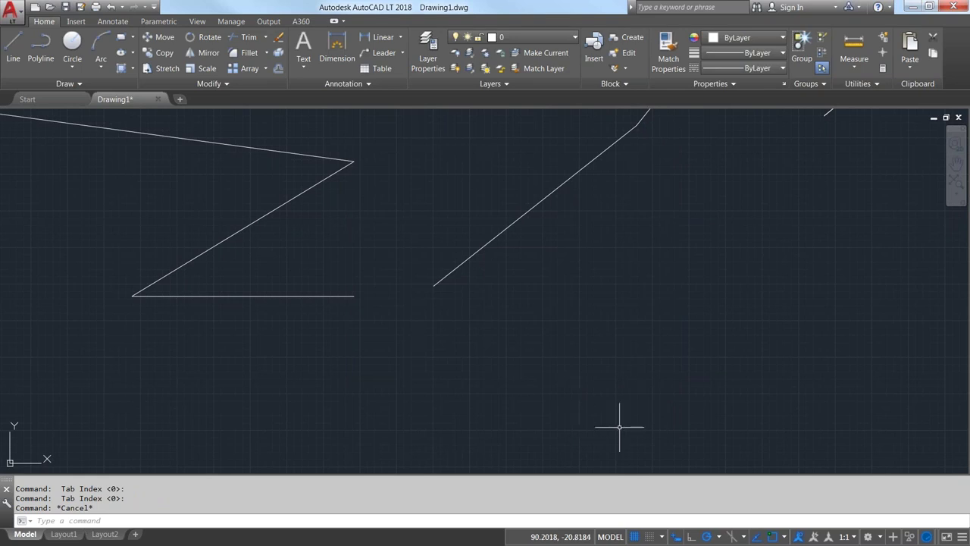
# Open the snap settings and cancel the Drafting Settings dialog without making changes
pyautogui.click(662, 536)
pyautogui.click(666, 521)
pyautogui.click(589, 400)
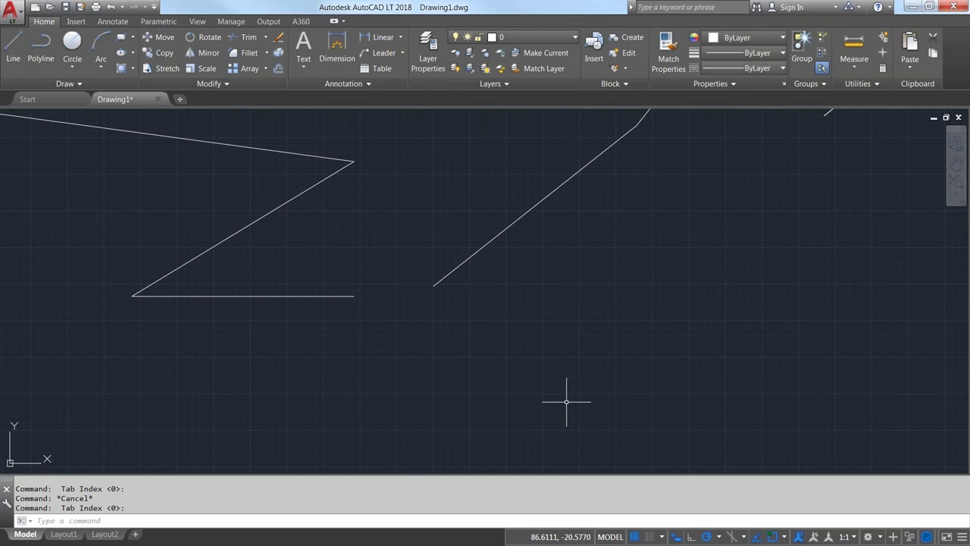
pyautogui.click(399, 522)
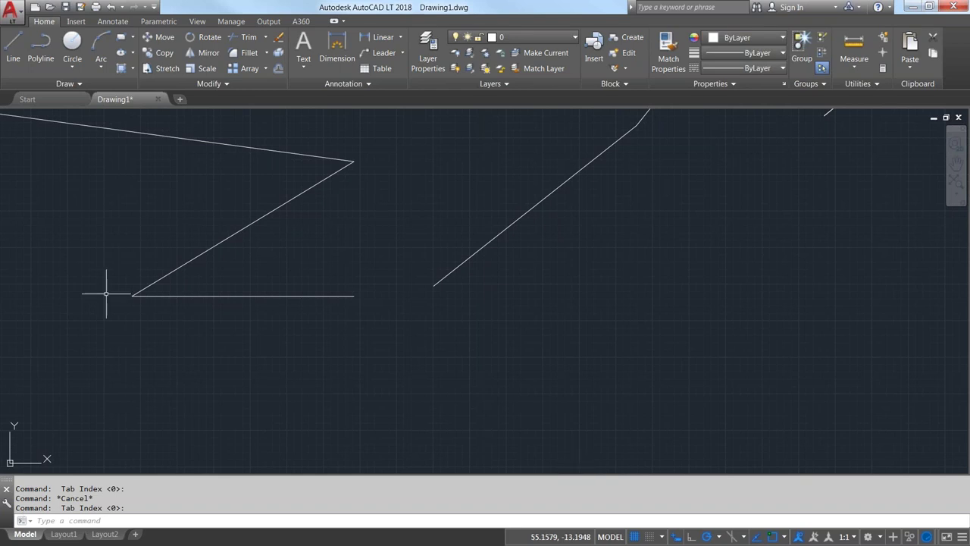
# Open the Right-Click Customization settings from the User Preferences in Options
pyautogui.rightClick(494, 344)
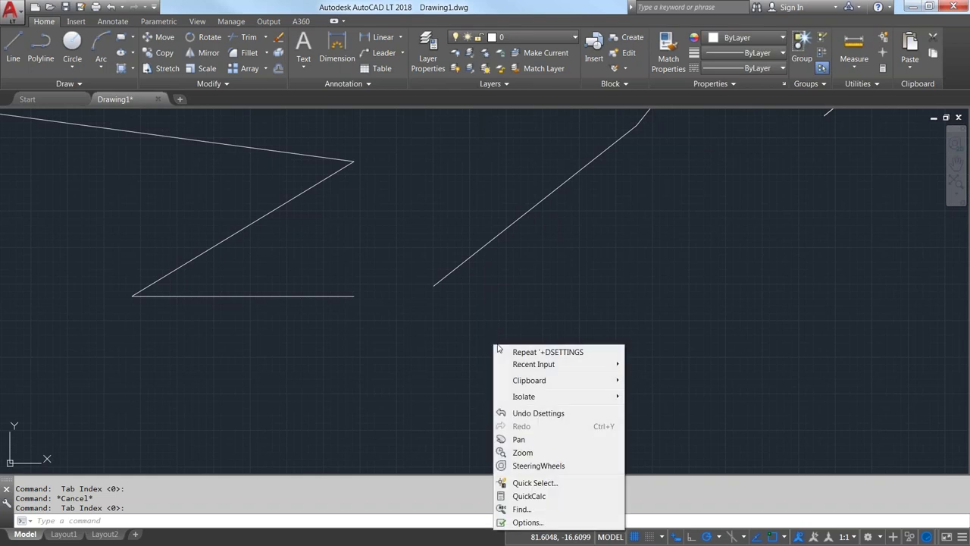
pyautogui.click(531, 523)
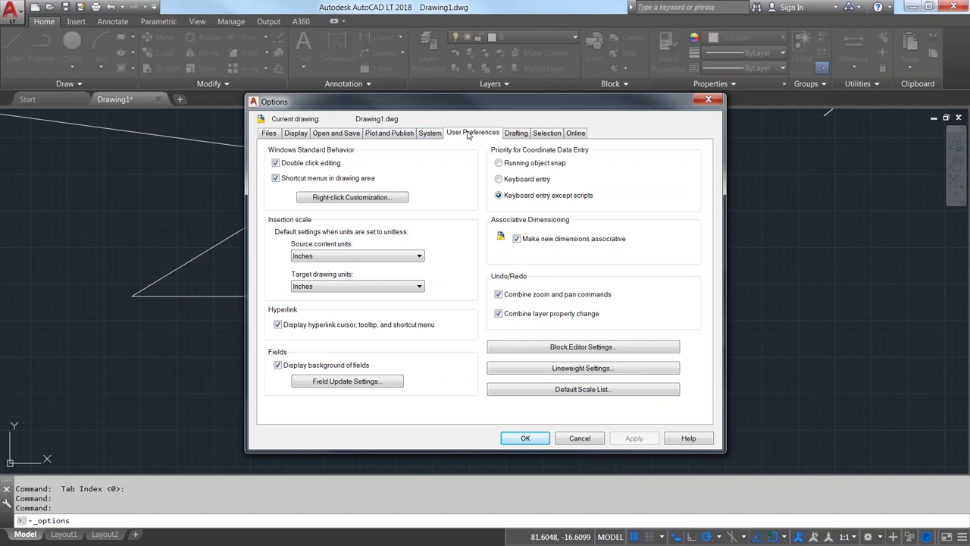
pyautogui.moveTo(478, 110); pyautogui.dragTo(523, 112)
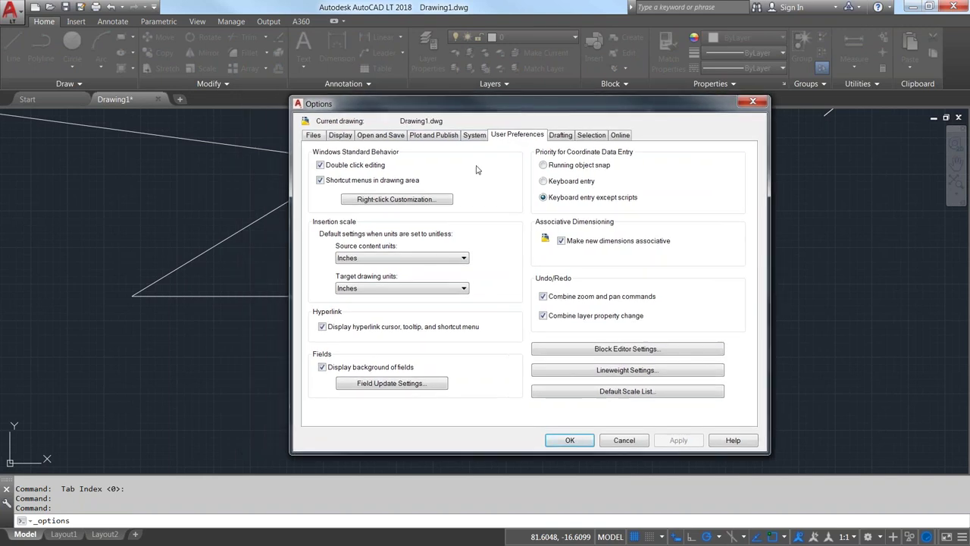
pyautogui.click(392, 201)
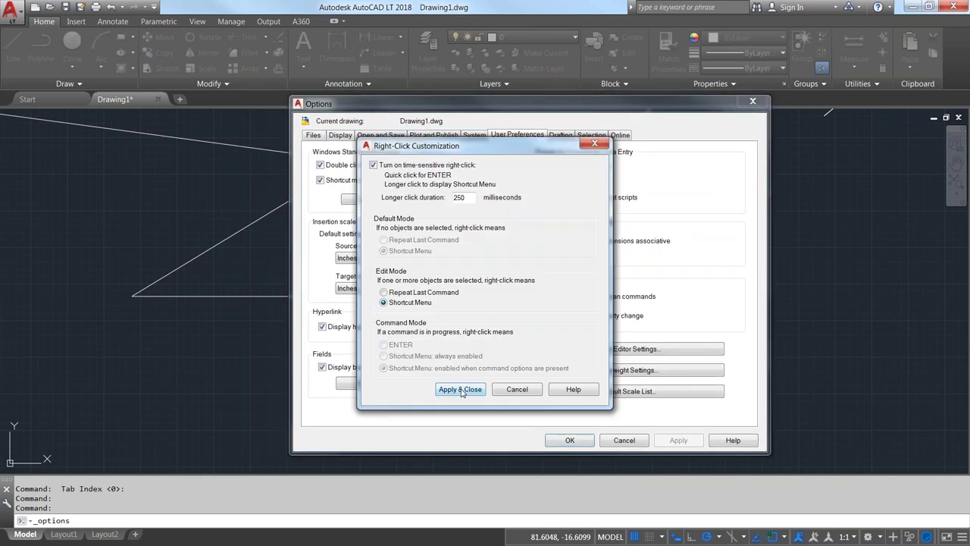
# Try turning time-sensitive right-click off and on and setting Default Mode to Repeat Last Command and Shortcut Menu, and cancel both dialogs
pyautogui.click(373, 165)
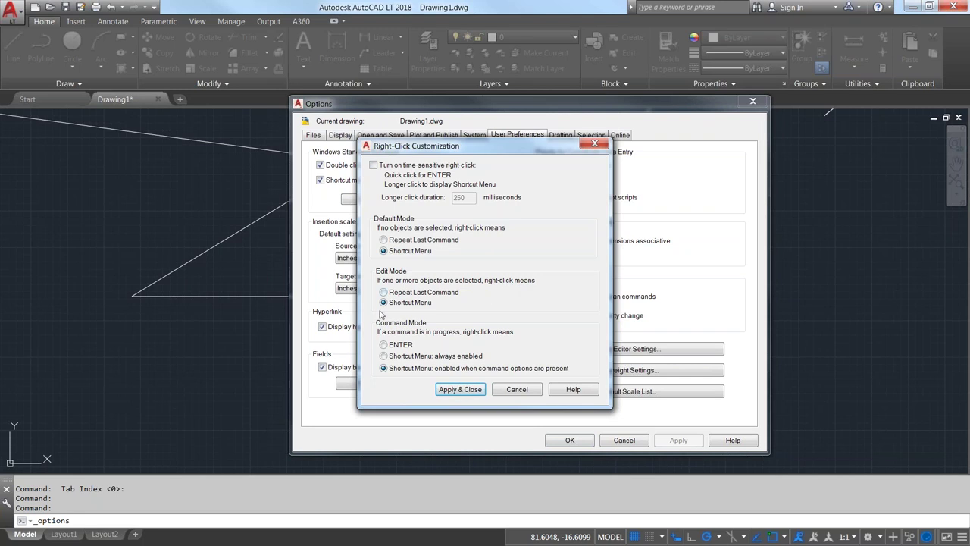
pyautogui.click(402, 239)
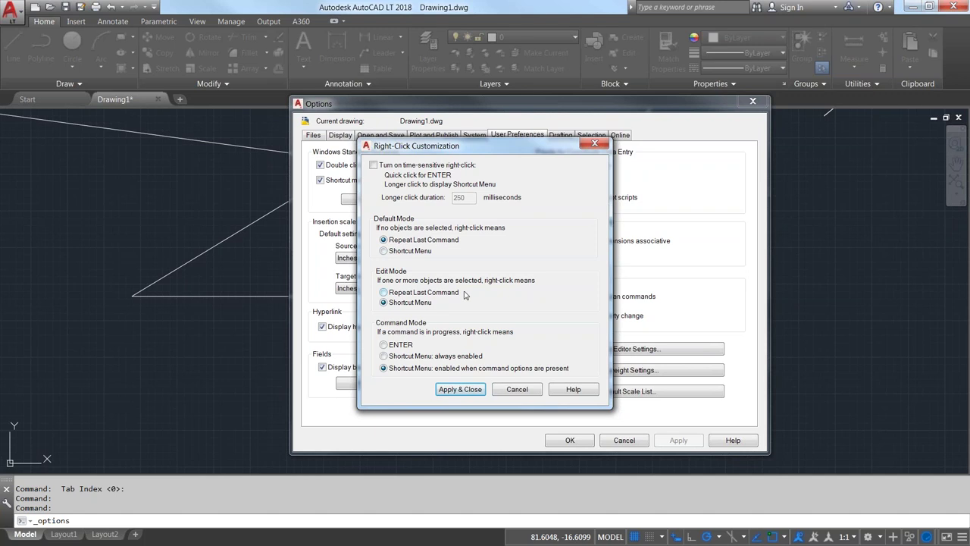
pyautogui.click(384, 251)
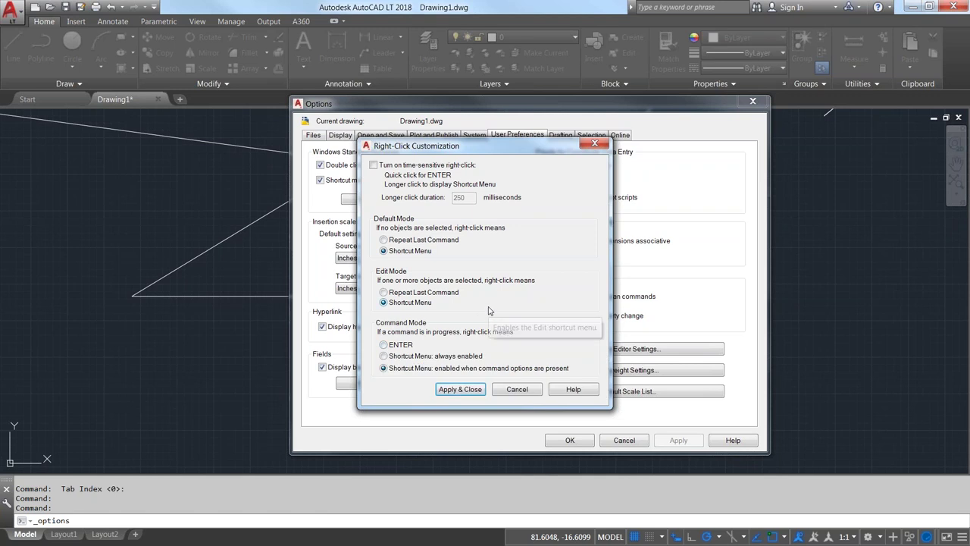
pyautogui.click(374, 165)
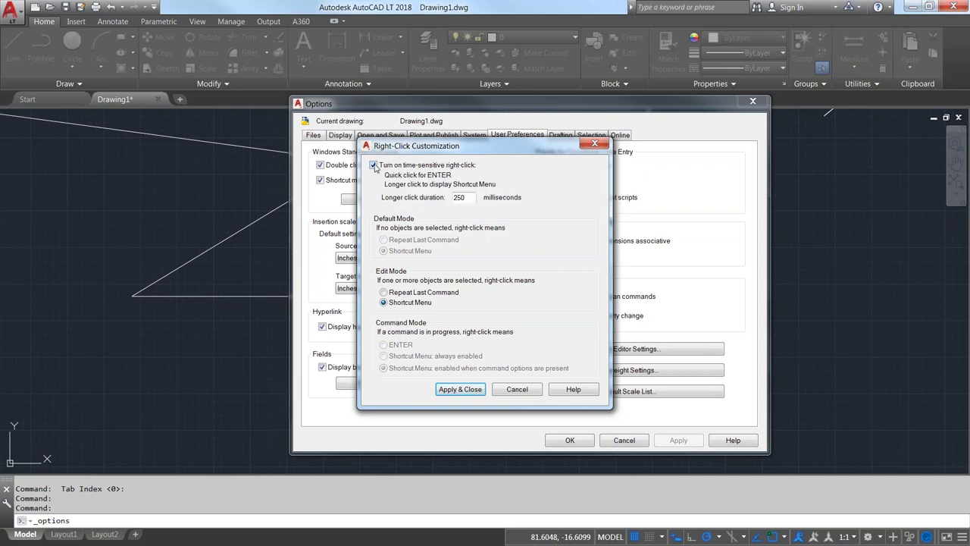
pyautogui.click(374, 166)
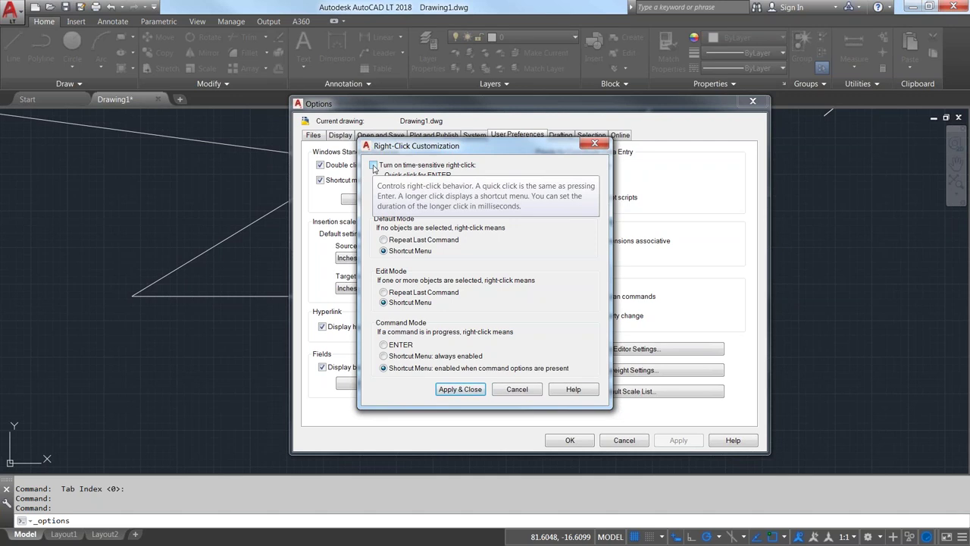
pyautogui.moveTo(475, 155); pyautogui.dragTo(497, 153)
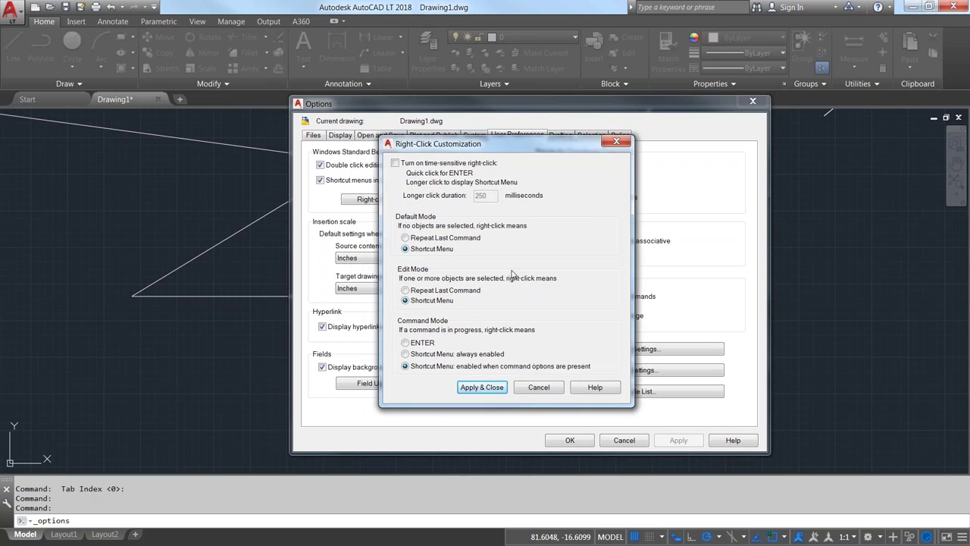
pyautogui.click(538, 389)
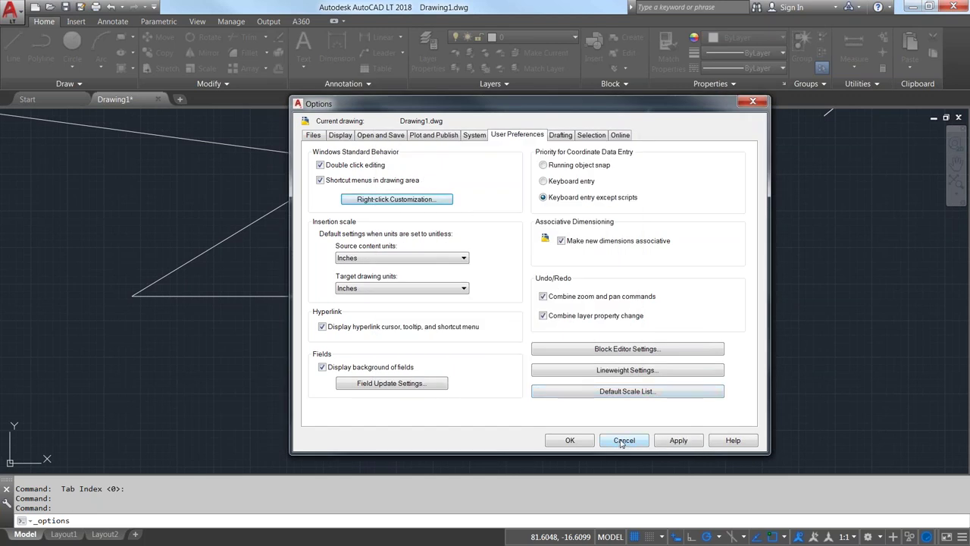
pyautogui.click(622, 441)
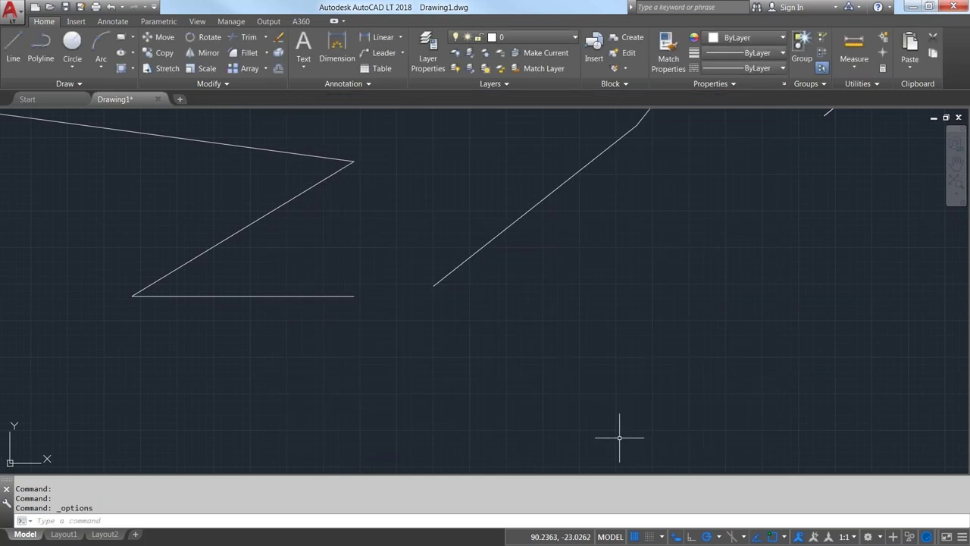